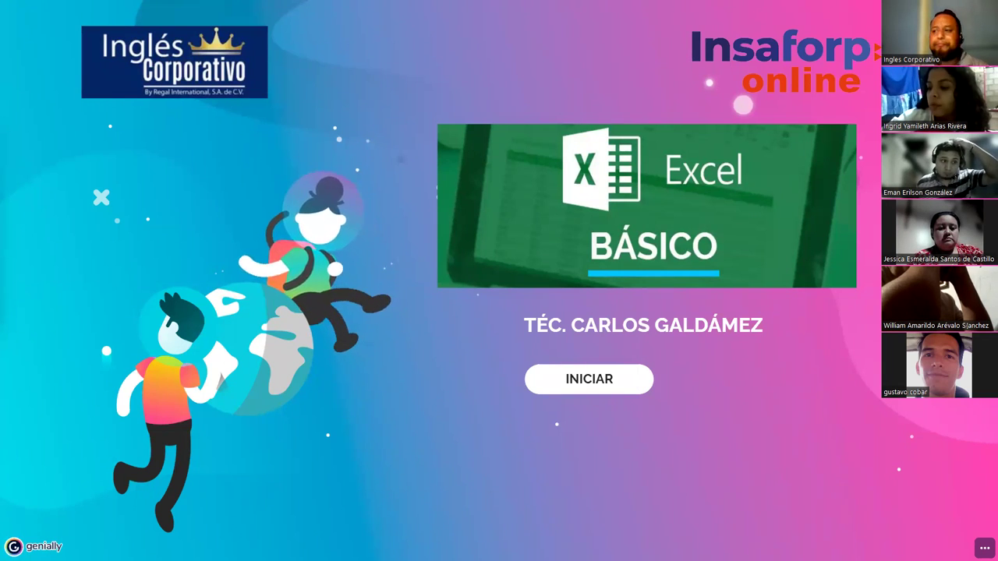
# - Start the 'Excel BÁSICO' presentation from its cover slide to reach the INDICE slide
pyautogui.click(596, 385)
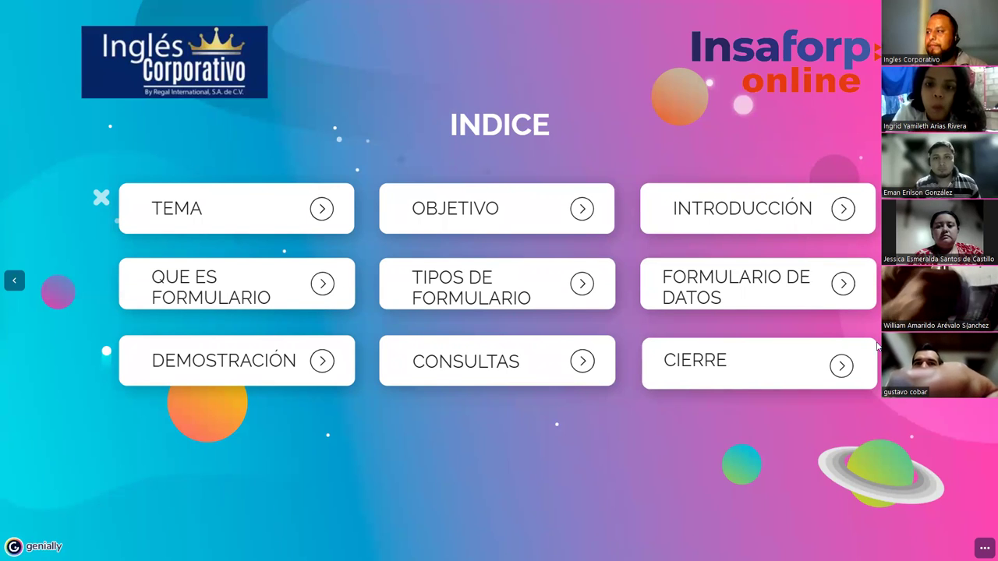
# - Step forward twice, past the OBJETIVO slide, to the HERRAMIENTA FORMULARIO section slide
pyautogui.press('Right')
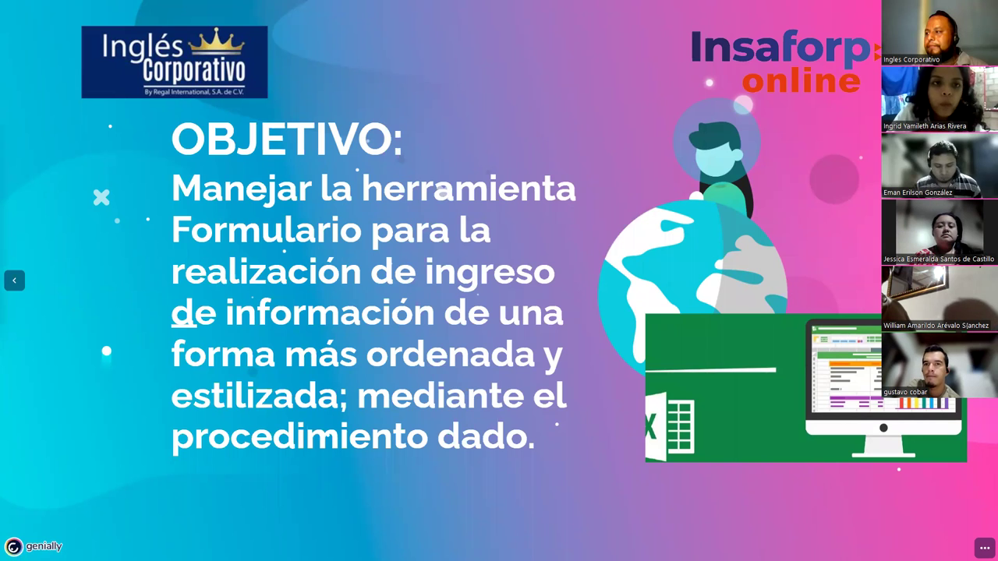
pyautogui.press('Right')
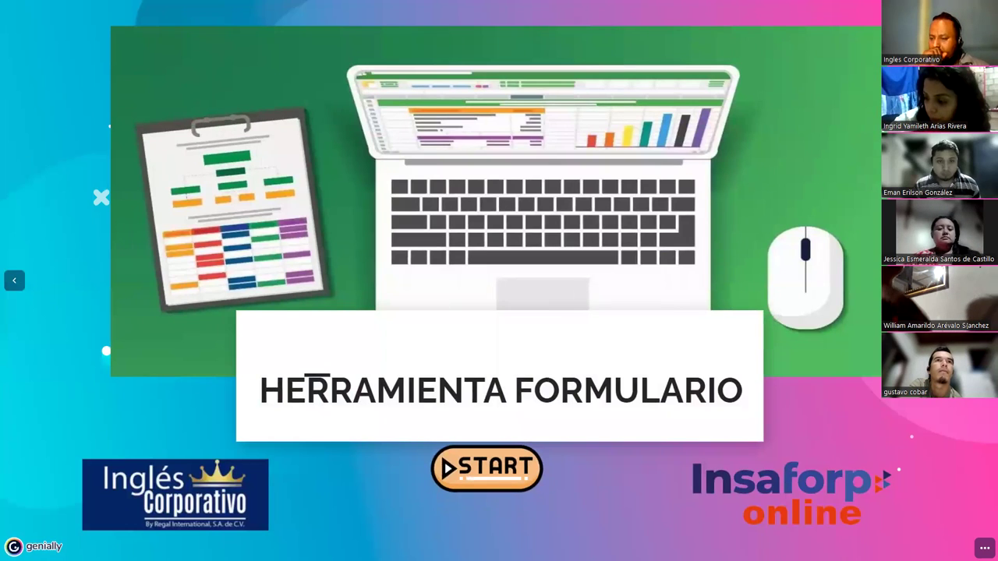
# - Advance one slide to INTRODUCCIÓN, the introduction to Excel's Formulario tool
pyautogui.press('Right')
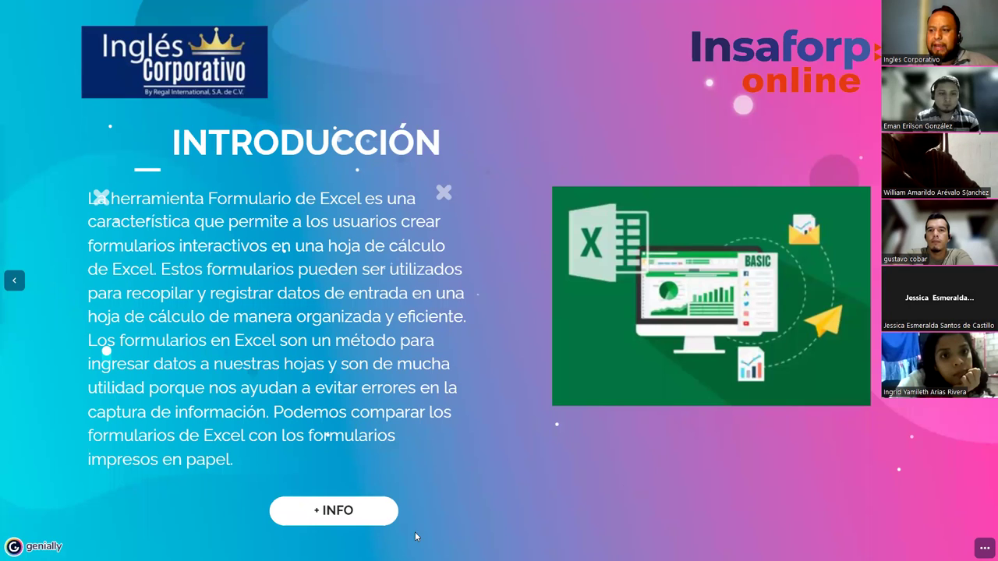
# - Scroll forward to the QUE ES UN FORMULARIO slide defining Excel forms
pyautogui.scroll(-1, 851, 292)
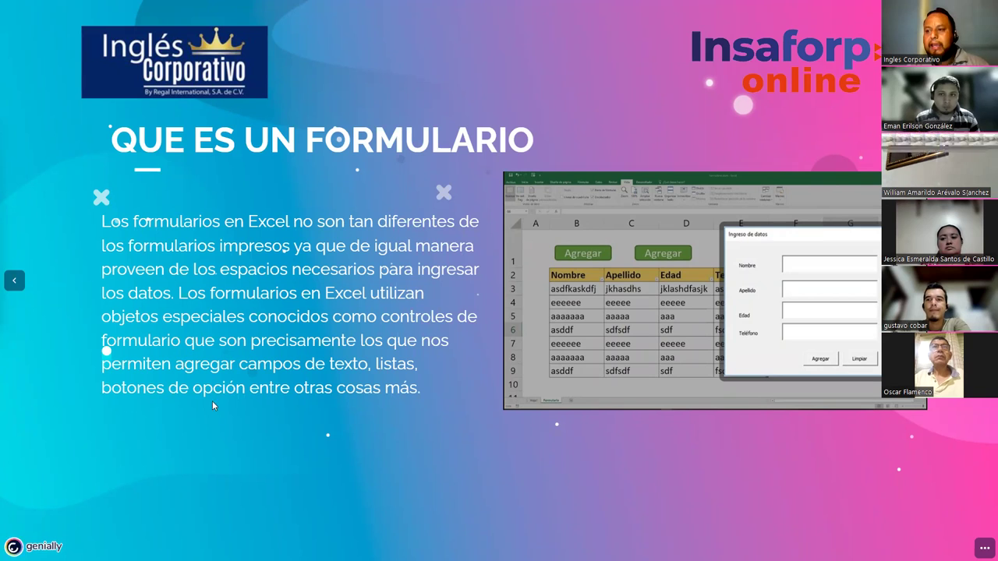
# - Highlight the text-field, list and option-button phrases, then advance to TIPOS DE FORMULARIOS EN EXCEL
pyautogui.moveTo(239, 365); pyautogui.dragTo(416, 365)
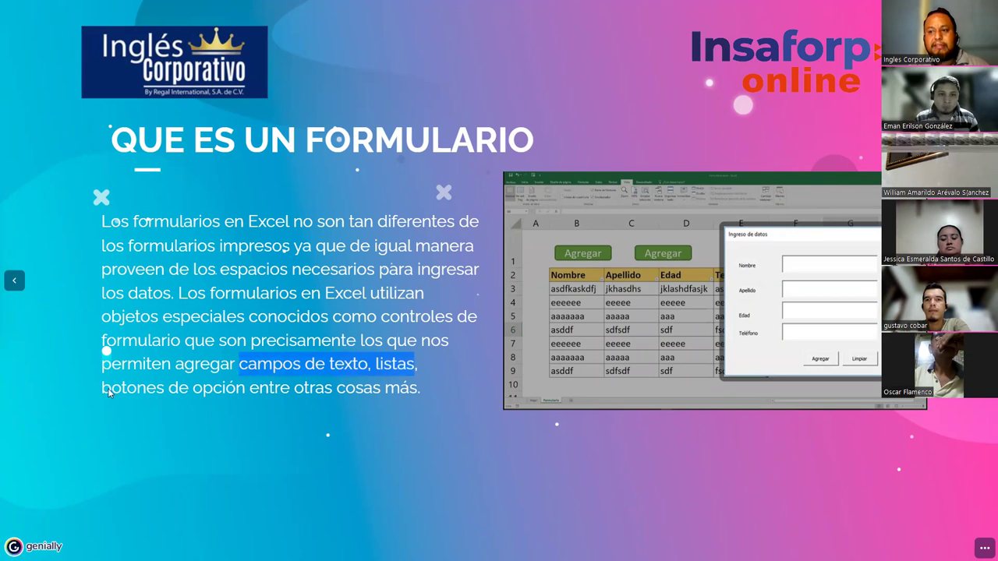
pyautogui.moveTo(109, 390); pyautogui.dragTo(303, 390)
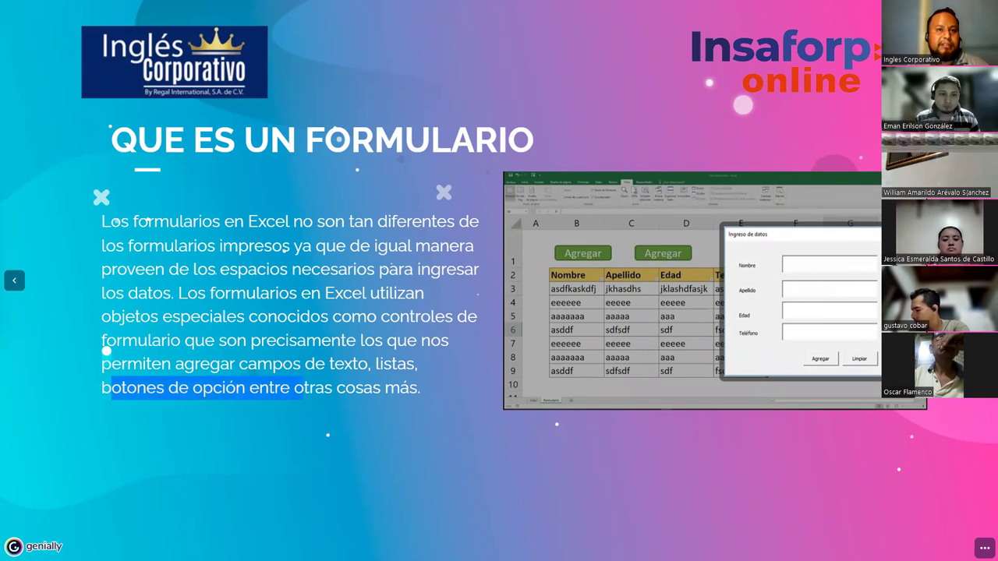
pyautogui.hotkey('alt', 'Tab')
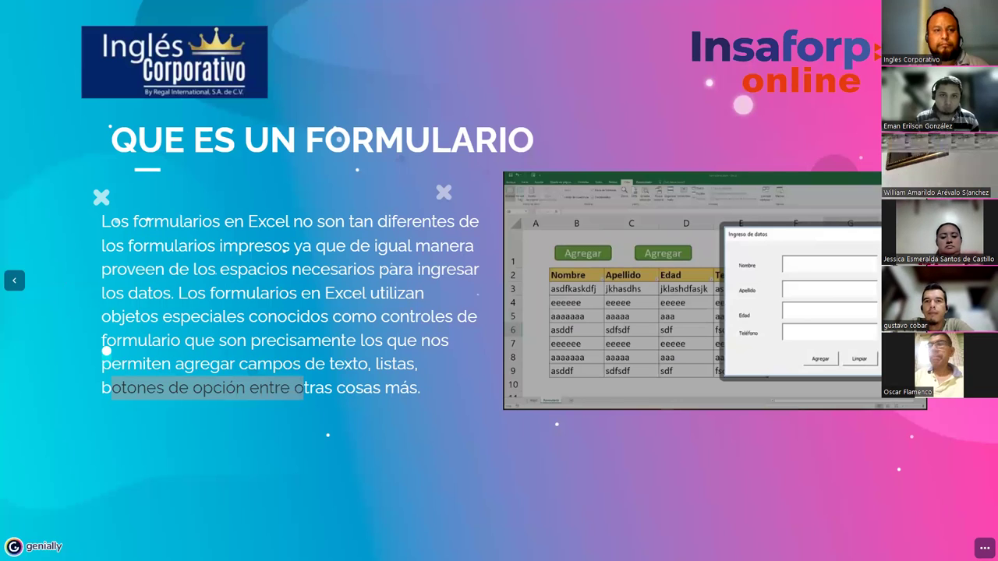
pyautogui.click(242, 374)
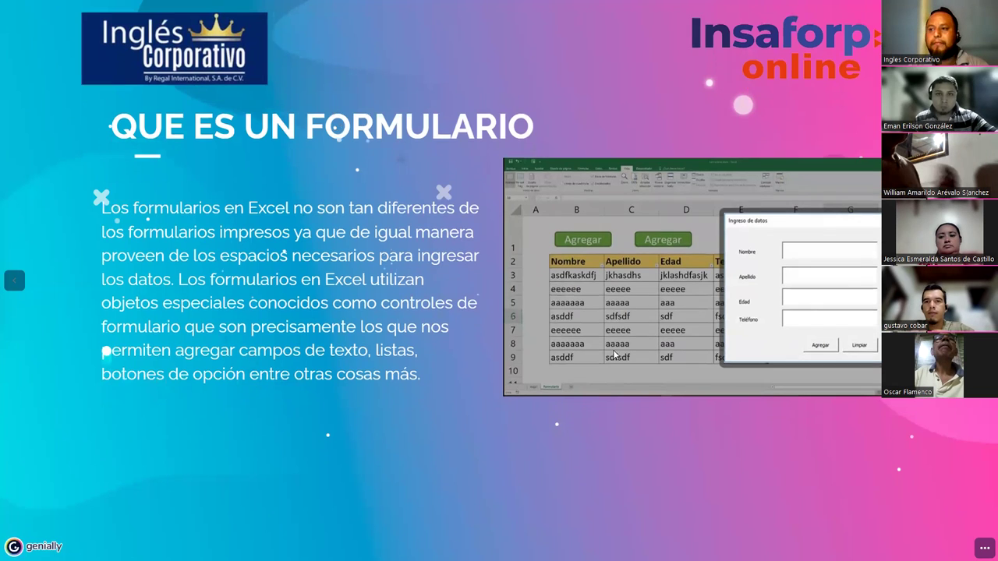
pyautogui.press('Right')
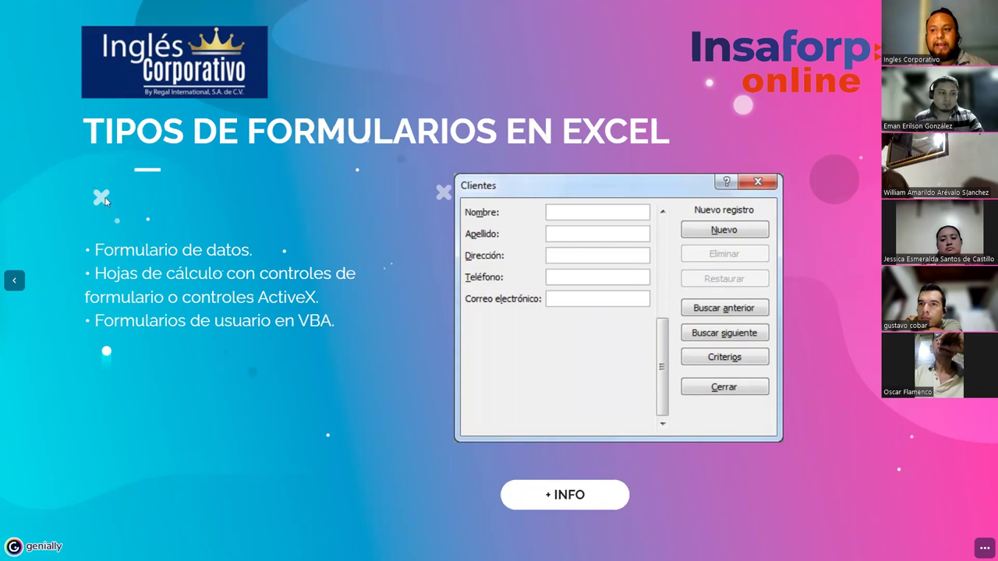
# - Highlight the 'Formulario de datos' bullet on the TIPOS DE FORMULARIOS EN EXCEL slide
pyautogui.moveTo(93, 251); pyautogui.dragTo(253, 255)
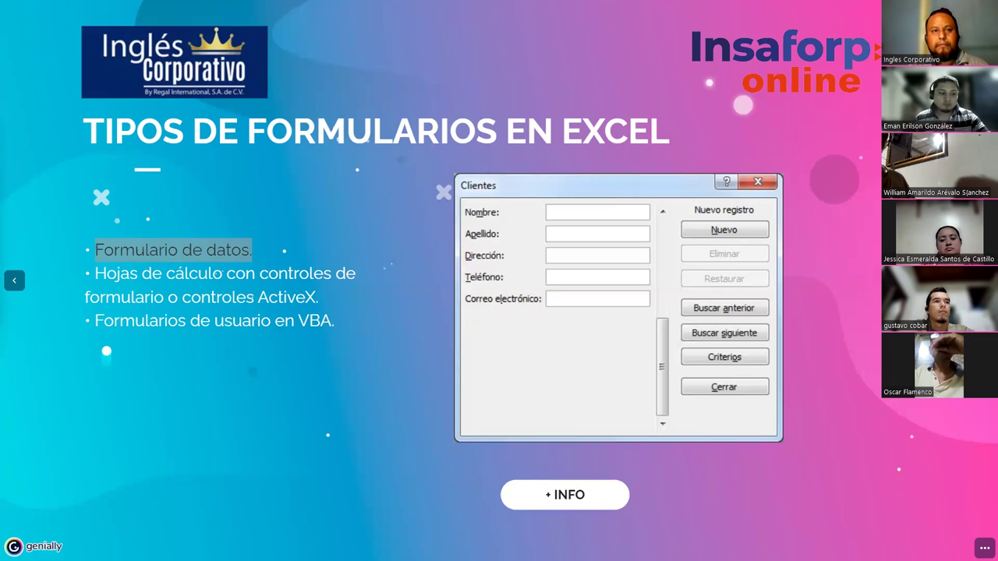
pyautogui.click(123, 255)
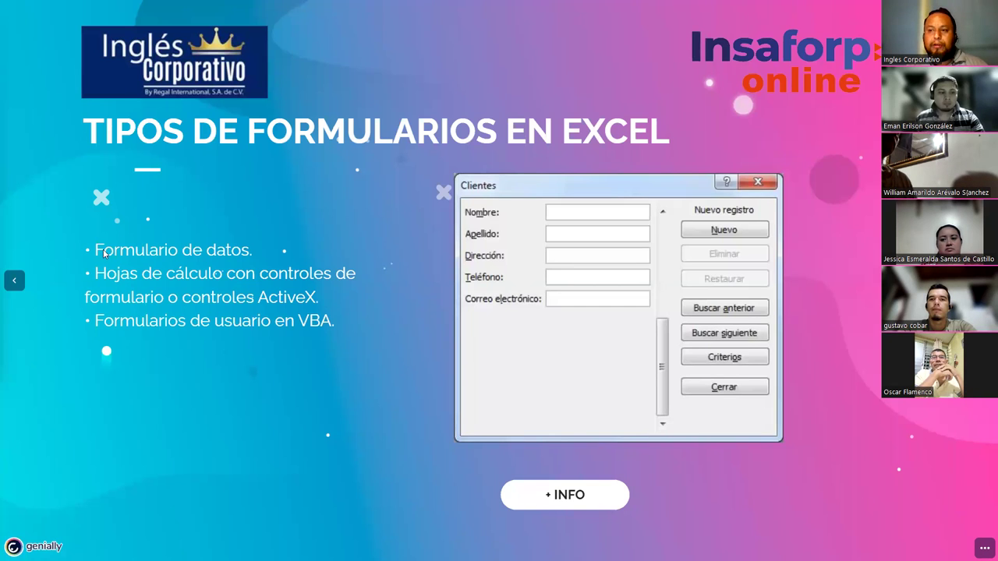
pyautogui.moveTo(97, 251); pyautogui.dragTo(252, 251)
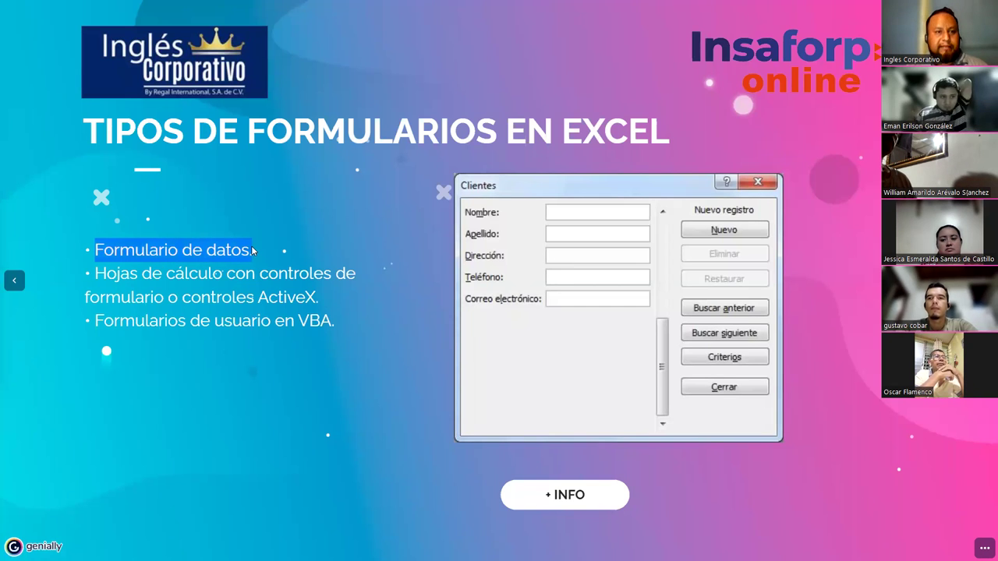
pyautogui.click(573, 499)
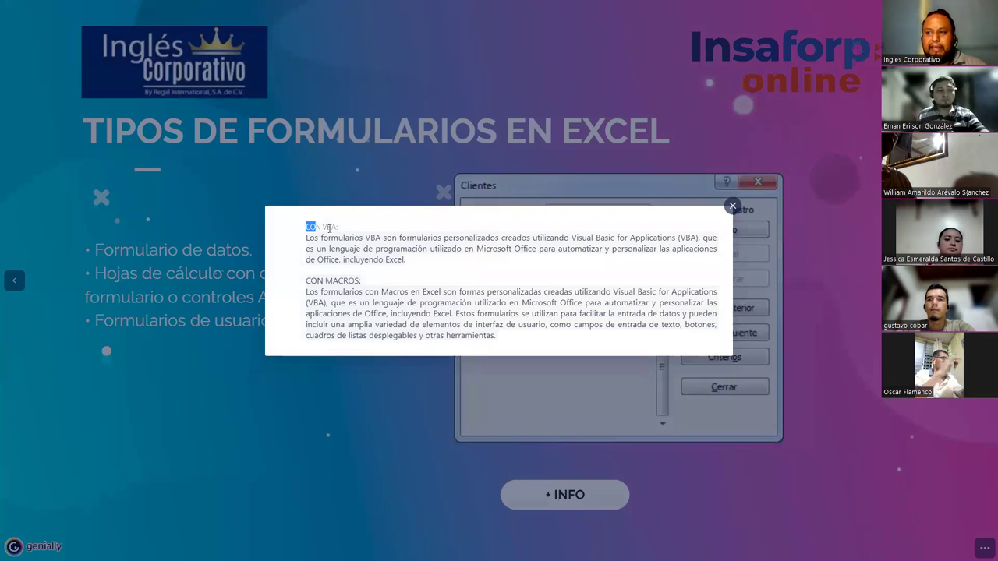
pyautogui.moveTo(329, 228); pyautogui.dragTo(338, 227)
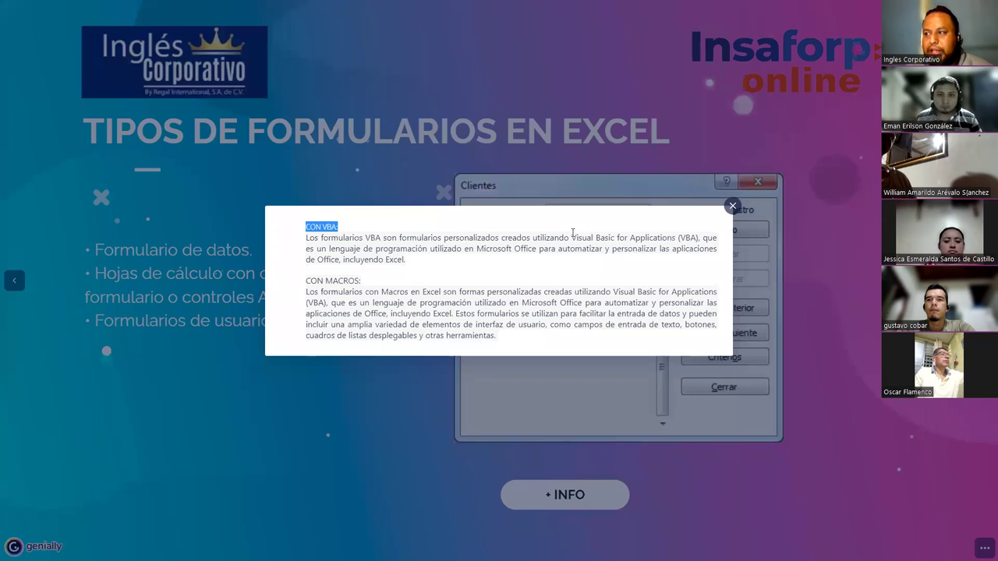
pyautogui.moveTo(572, 237); pyautogui.dragTo(683, 248)
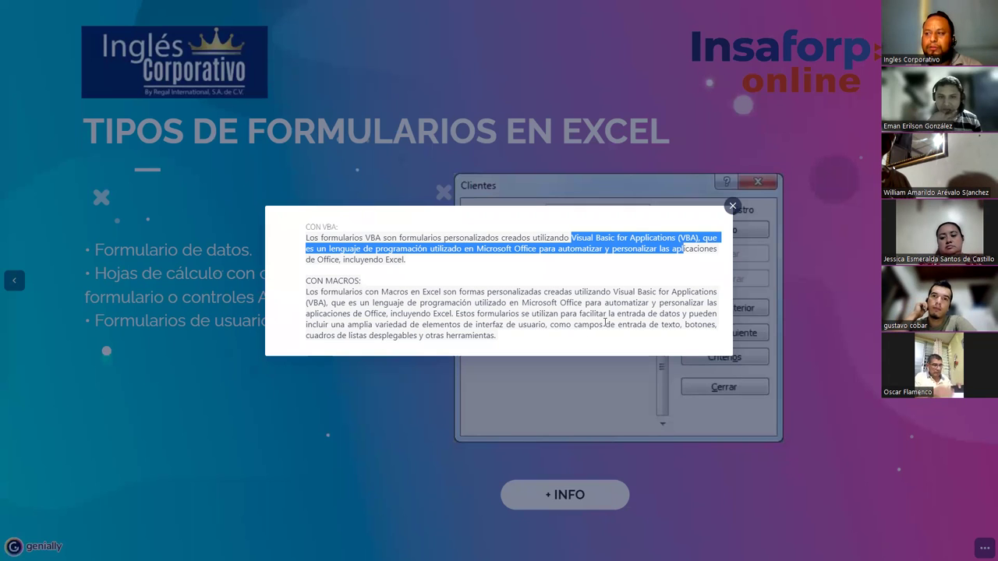
pyautogui.moveTo(617, 314); pyautogui.dragTo(690, 324)
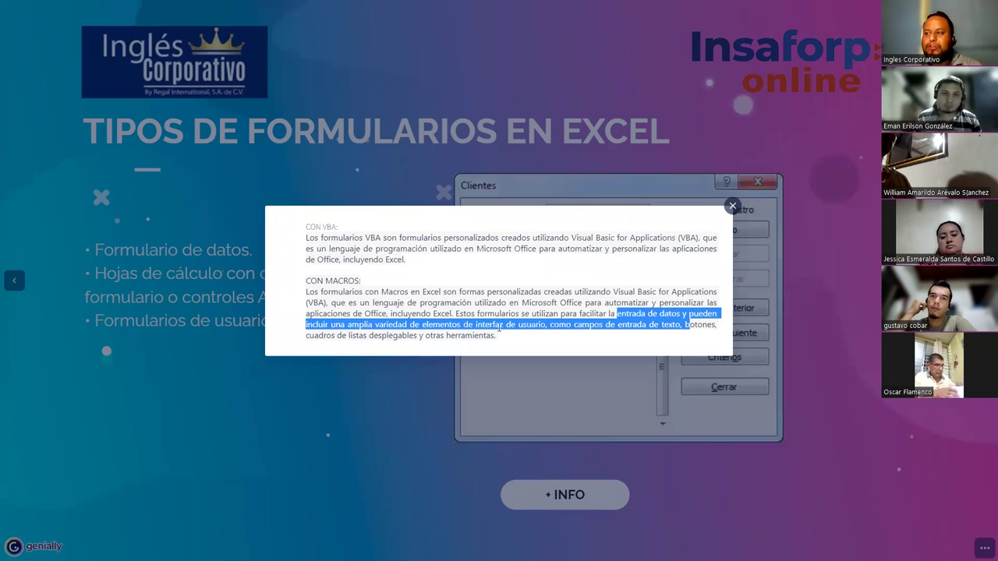
pyautogui.click(300, 322)
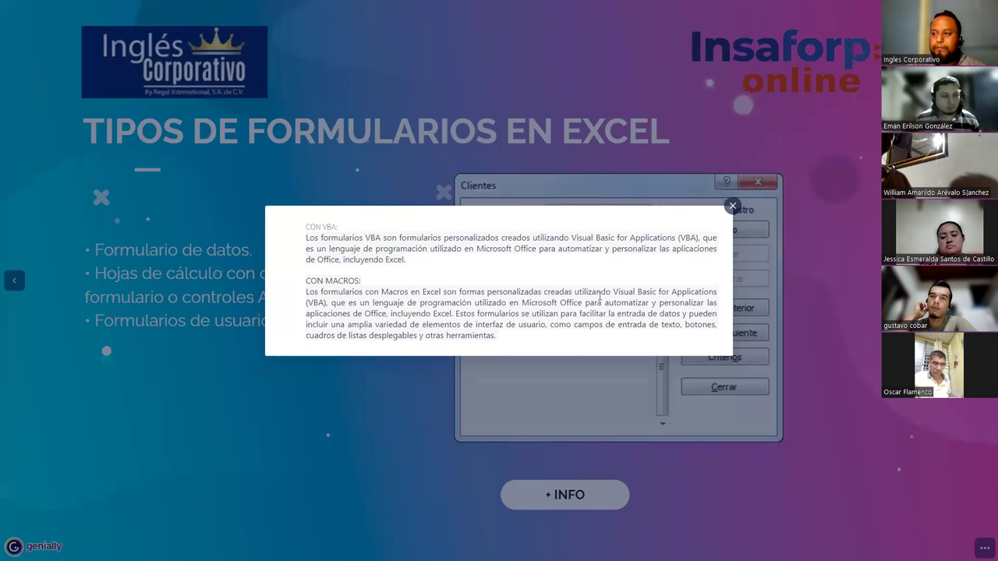
# - Dismiss the +INFO note and go to the FORMULARIO DE DATOS slide
pyautogui.click(553, 375)
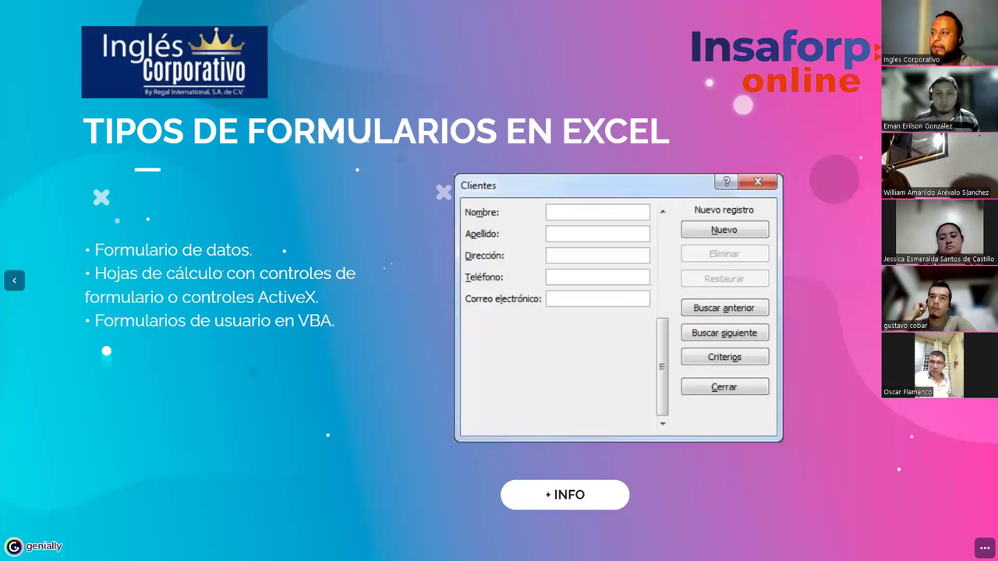
pyautogui.press('Right')
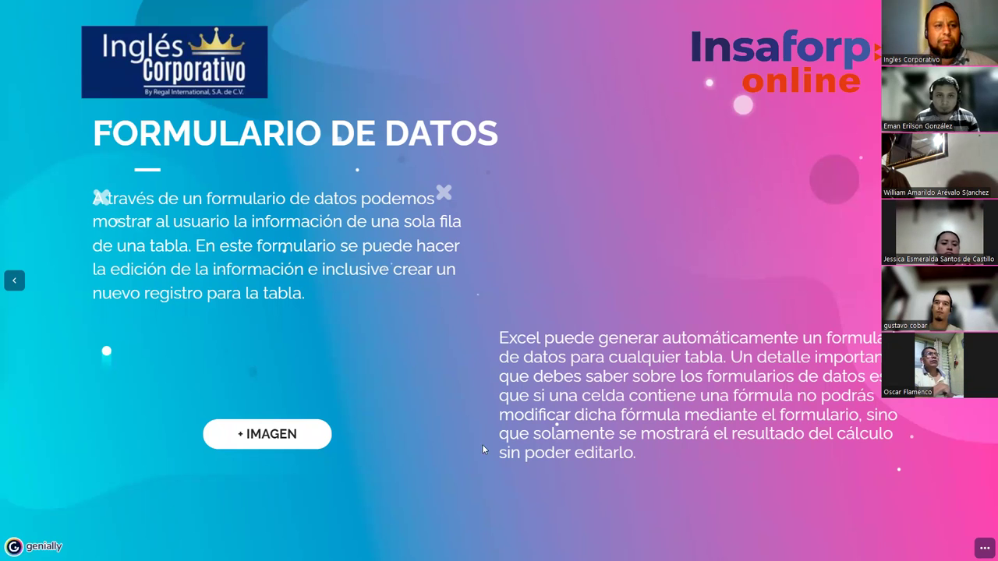
# - Open the + IMAGEN popup showing the enlarged Excel data form
pyautogui.click(248, 437)
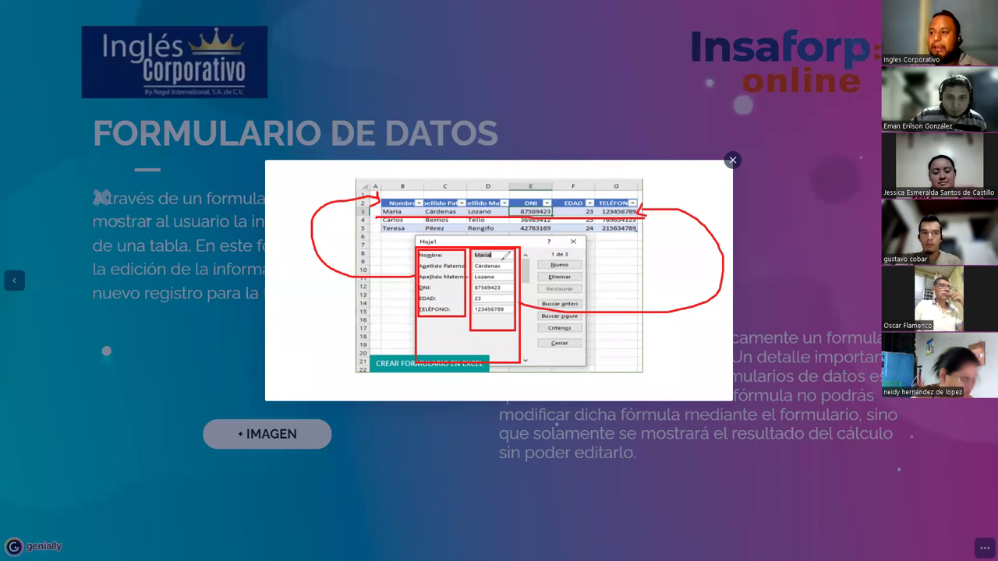
# - Mark the Maria name, field values, TELÉFONO value and field labels with red strokes
pyautogui.moveTo(497, 254)
pyautogui.mouseDown()
pyautogui.moveTo(515, 246)
pyautogui.moveTo(500, 295)
pyautogui.mouseUp()
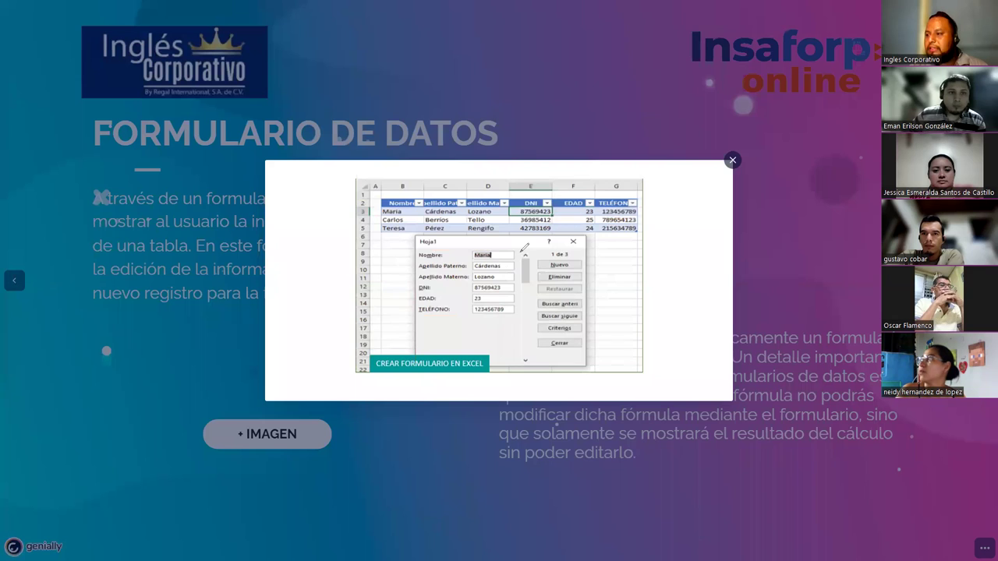
pyautogui.moveTo(474, 246)
pyautogui.mouseDown()
pyautogui.moveTo(539, 261)
pyautogui.moveTo(650, 224)
pyautogui.mouseUp()
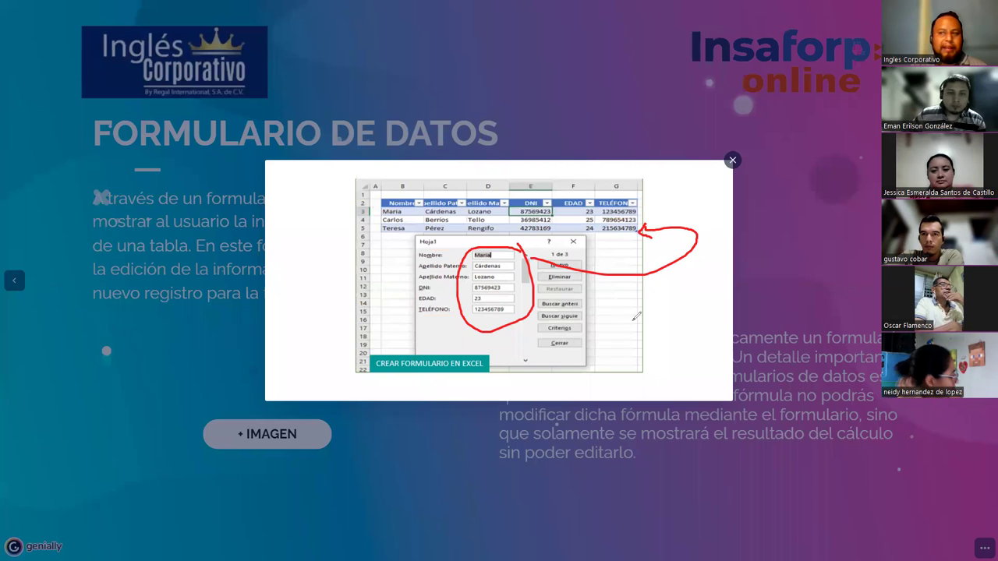
pyautogui.moveTo(508, 299)
pyautogui.mouseDown()
pyautogui.moveTo(513, 312)
pyautogui.moveTo(502, 313)
pyautogui.mouseUp()
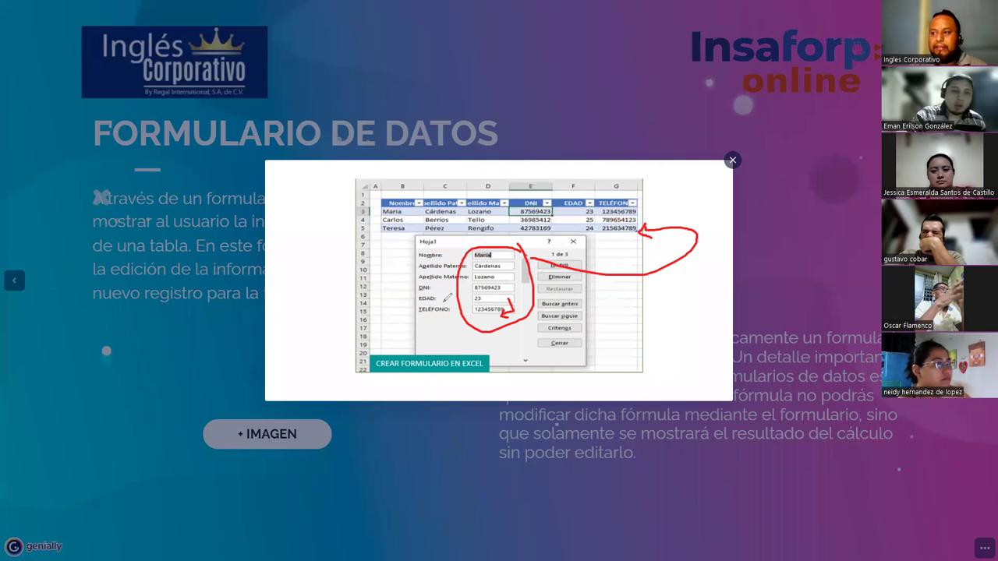
pyautogui.moveTo(452, 303); pyautogui.dragTo(379, 237)
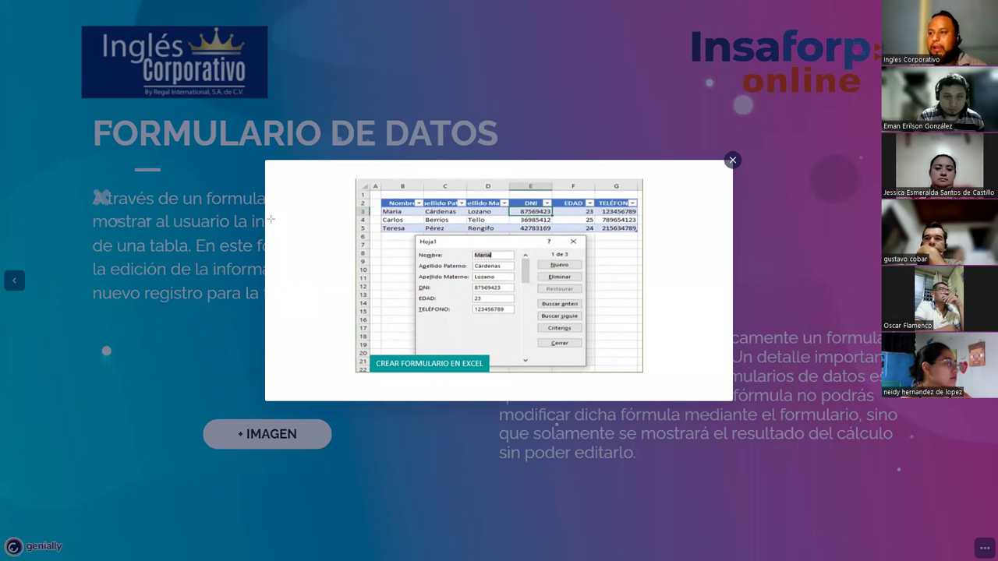
# - Shade the form's fields, the strip beside them and the Nuevo–Cerrar button column in red
pyautogui.moveTo(416, 248); pyautogui.dragTo(519, 344)
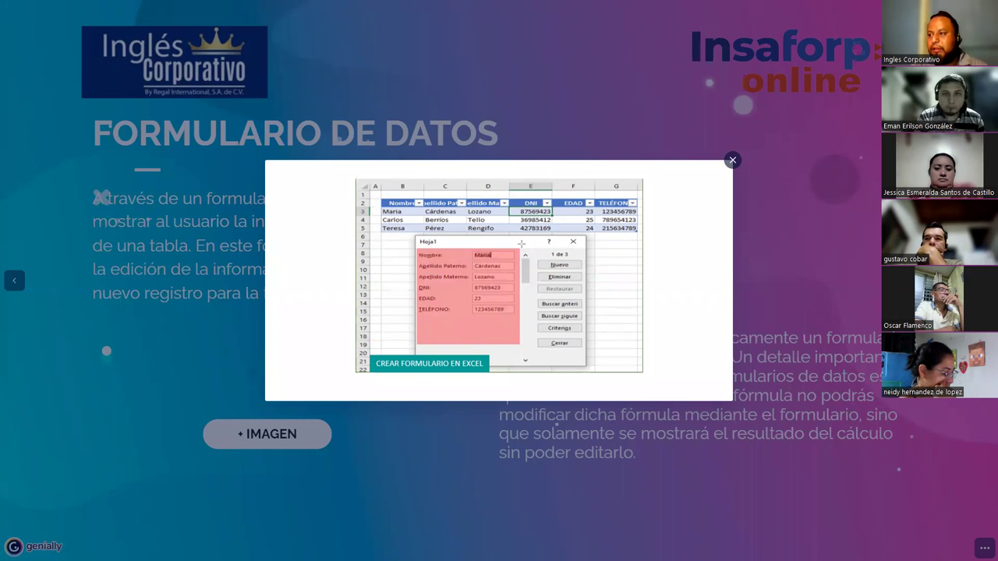
pyautogui.moveTo(521, 248); pyautogui.dragTo(524, 361)
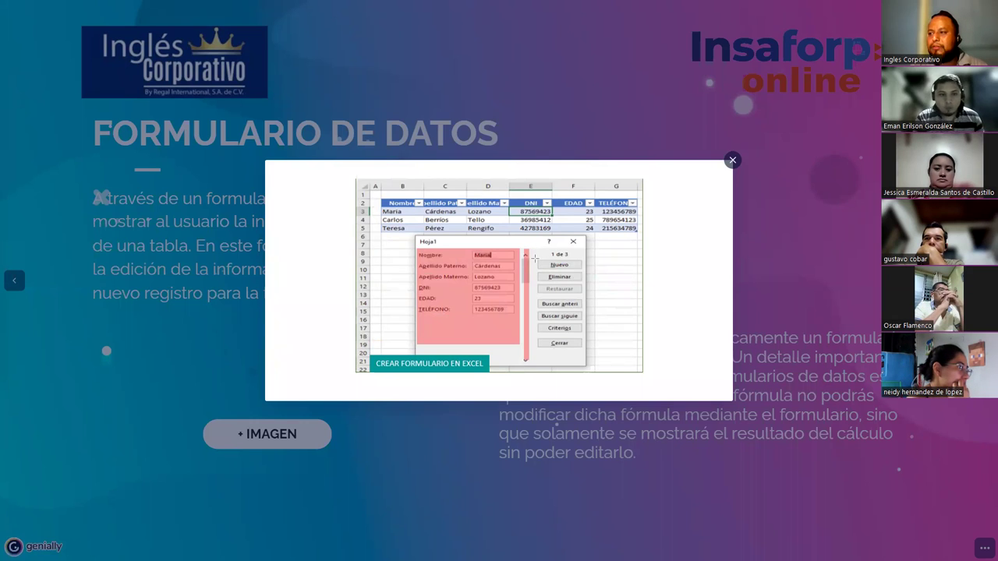
pyautogui.moveTo(535, 258); pyautogui.dragTo(586, 354)
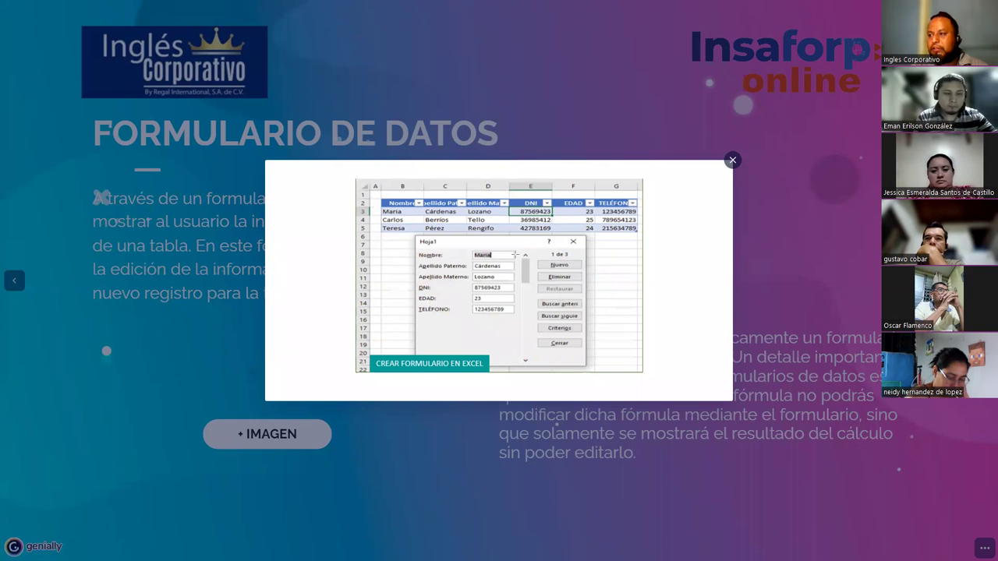
pyautogui.moveTo(519, 249); pyautogui.dragTo(535, 367)
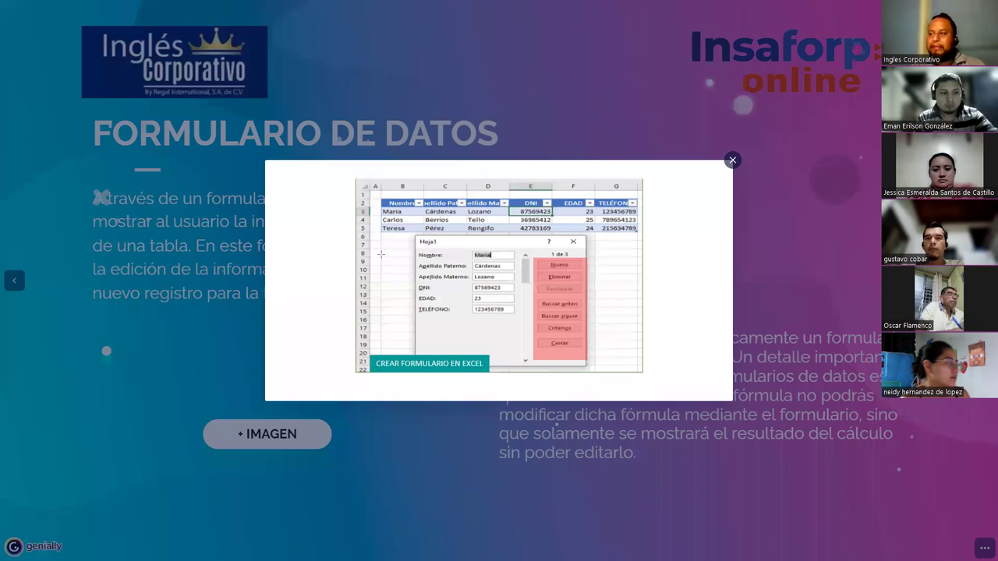
pyautogui.moveTo(591, 260); pyautogui.dragTo(666, 256)
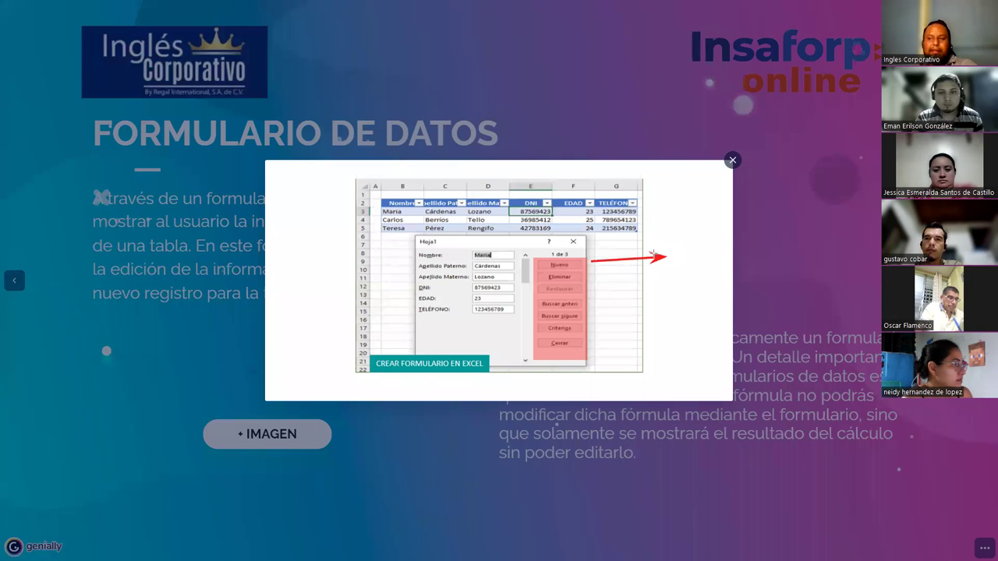
pyautogui.moveTo(672, 220); pyautogui.dragTo(582, 263)
pyautogui.moveTo(672, 243); pyautogui.dragTo(585, 277)
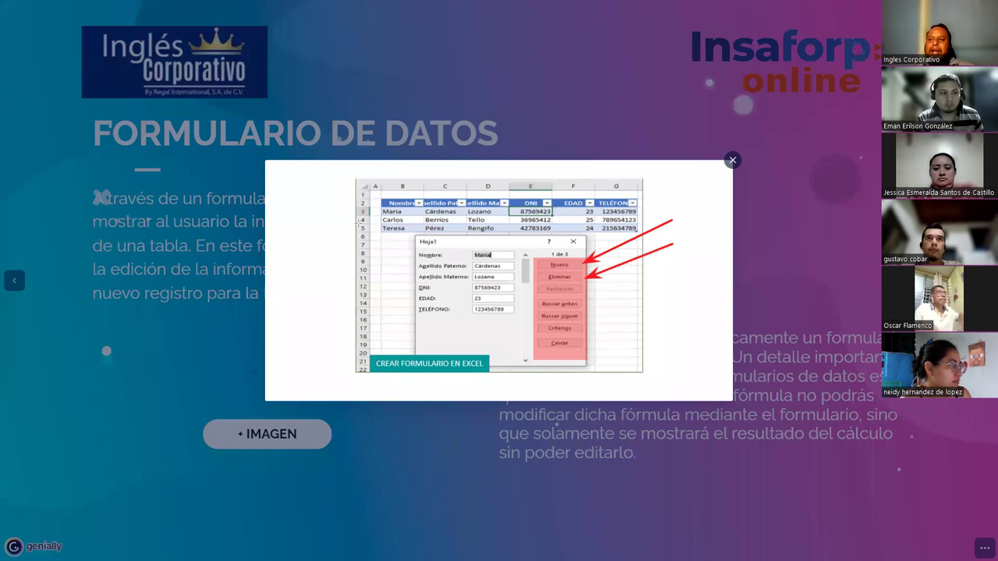
pyautogui.moveTo(324, 219); pyautogui.dragTo(380, 211)
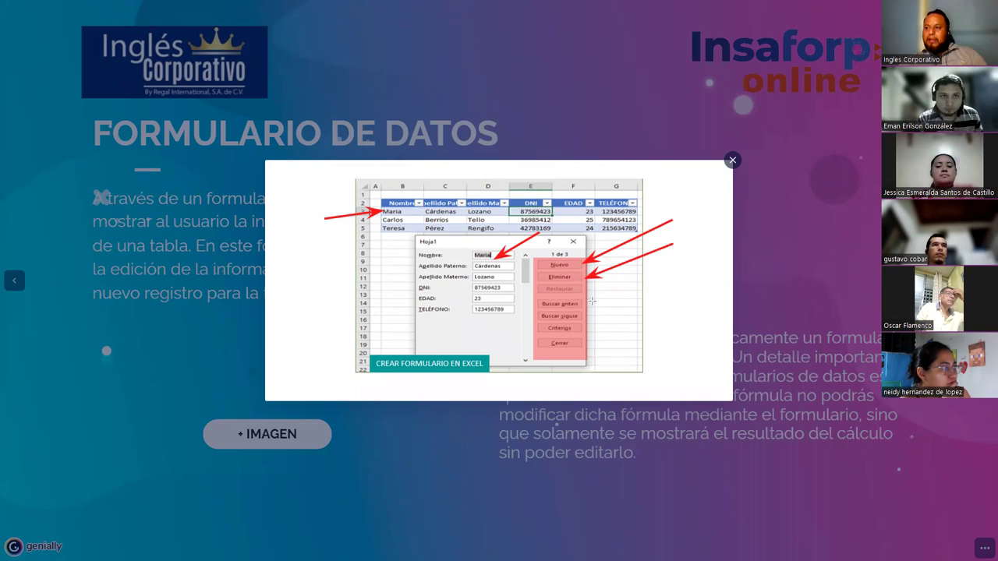
pyautogui.moveTo(679, 285); pyautogui.dragTo(586, 305)
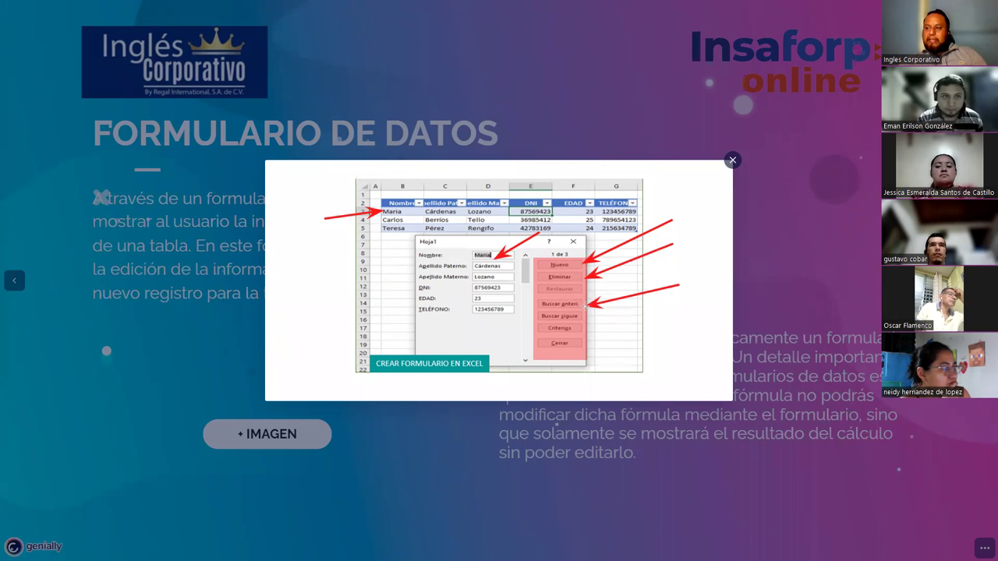
pyautogui.moveTo(684, 306); pyautogui.dragTo(592, 317)
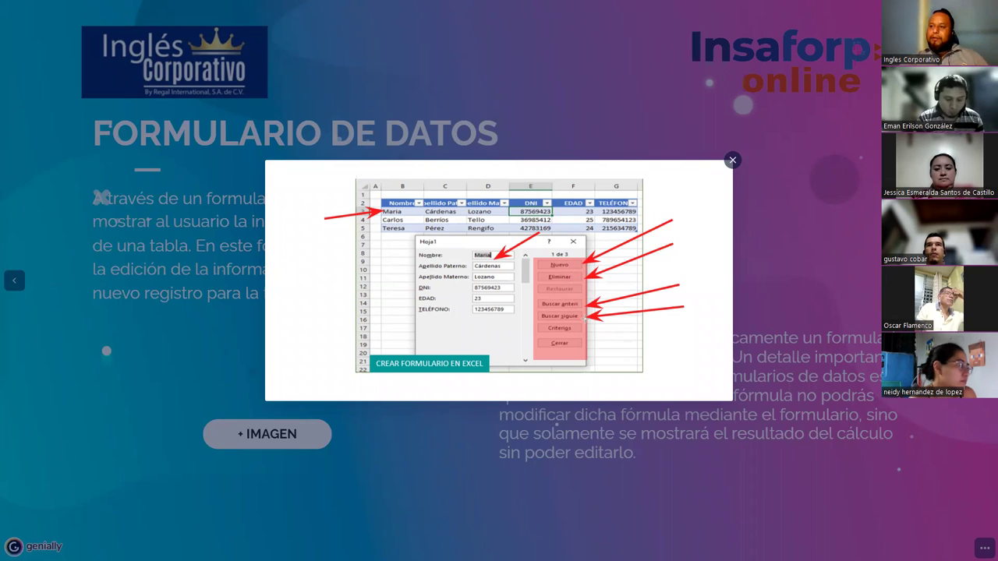
pyautogui.moveTo(520, 412); pyautogui.dragTo(525, 363)
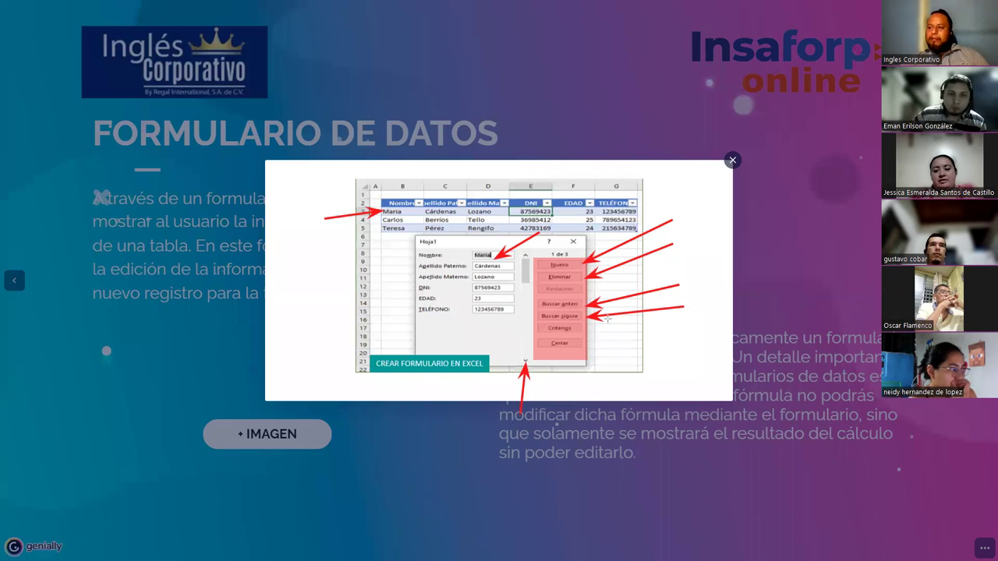
pyautogui.moveTo(660, 339); pyautogui.dragTo(585, 341)
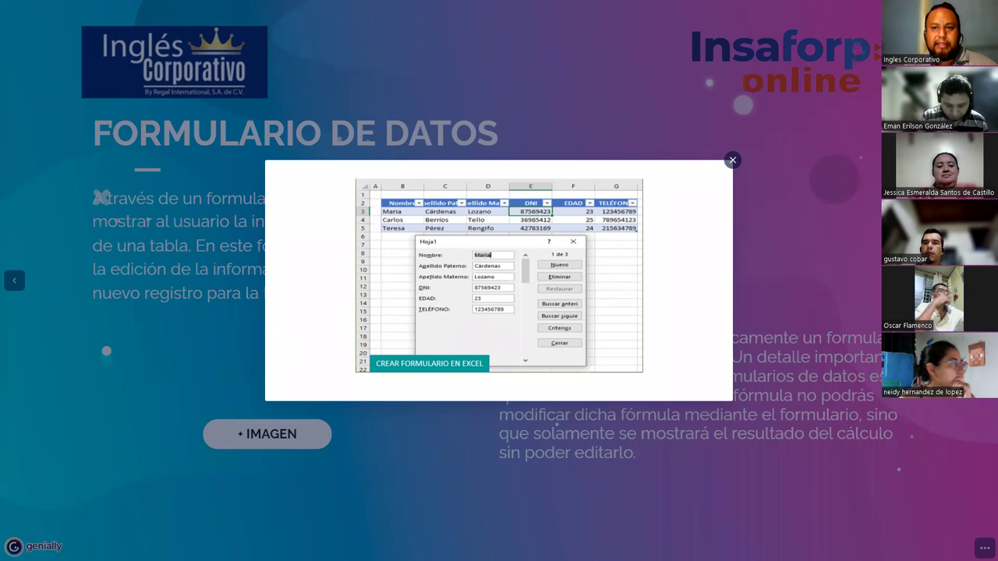
# - Close the enlarged data-form image to return to the Formulario de Datos slide
pyautogui.click(734, 161)
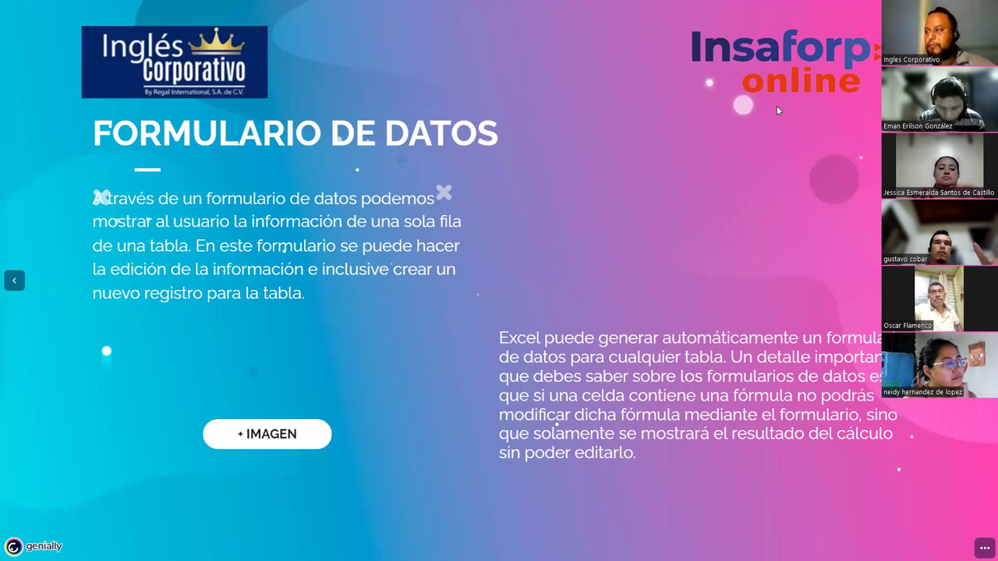
# - Advance past the data form slide back toward the Excel workbook
pyautogui.press('Right')
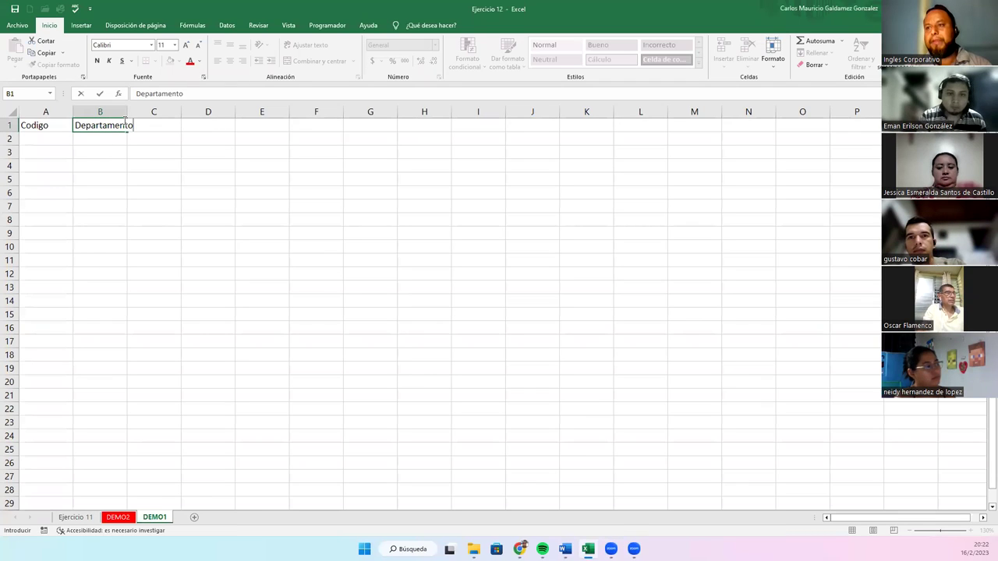
# - Enter the headings Nombres, Apellidos and Sueldo in cells C1 through E1
pyautogui.click(166, 130)
pyautogui.write('Nombres')
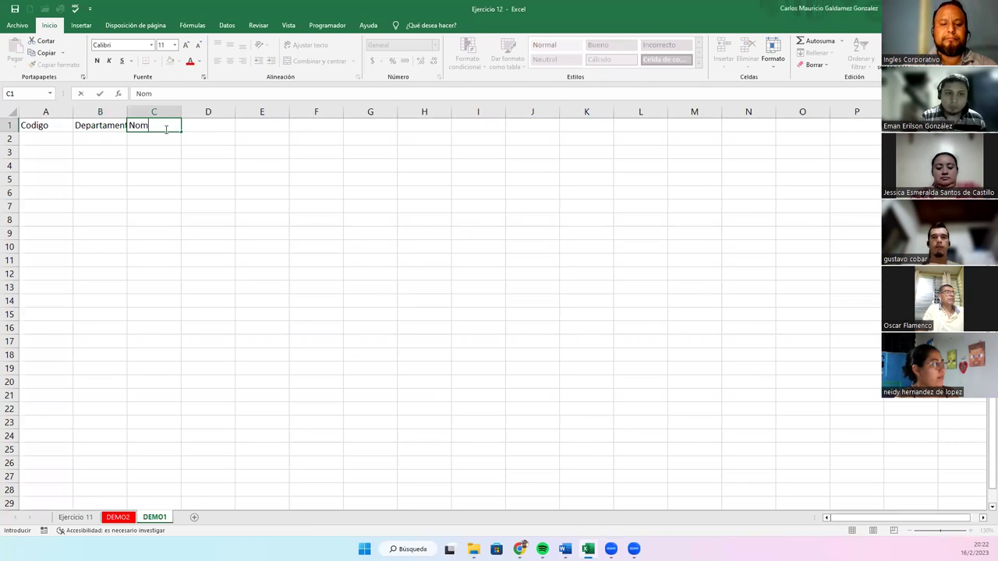
pyautogui.press('Tab')
pyautogui.write('Apellidos')
pyautogui.press('Tab')
pyautogui.write('Sueldo')
pyautogui.press('Return')
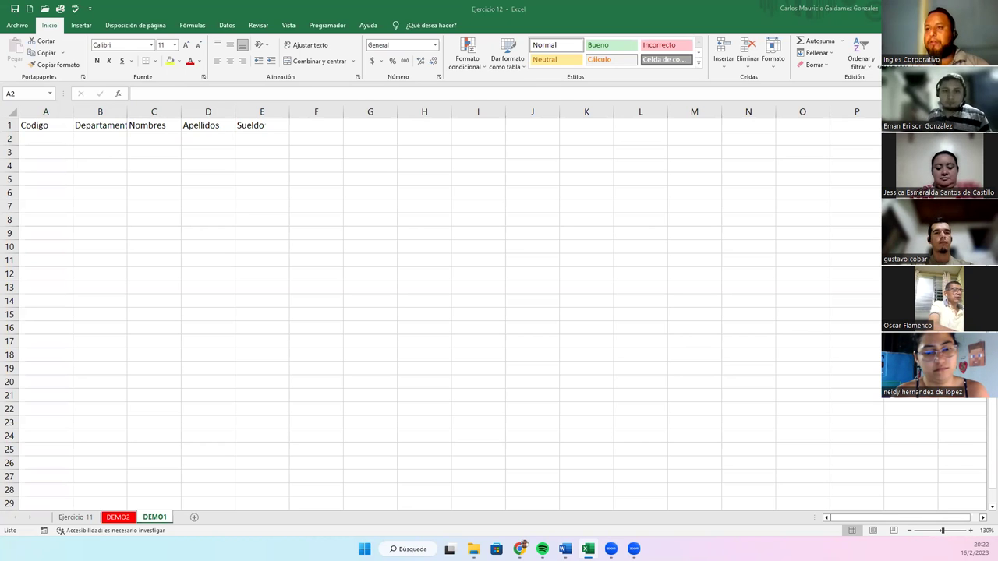
# - Autofit column B to Departamento and widen columns C, D and E so headings fit
pyautogui.scroll(6, 187, 281)
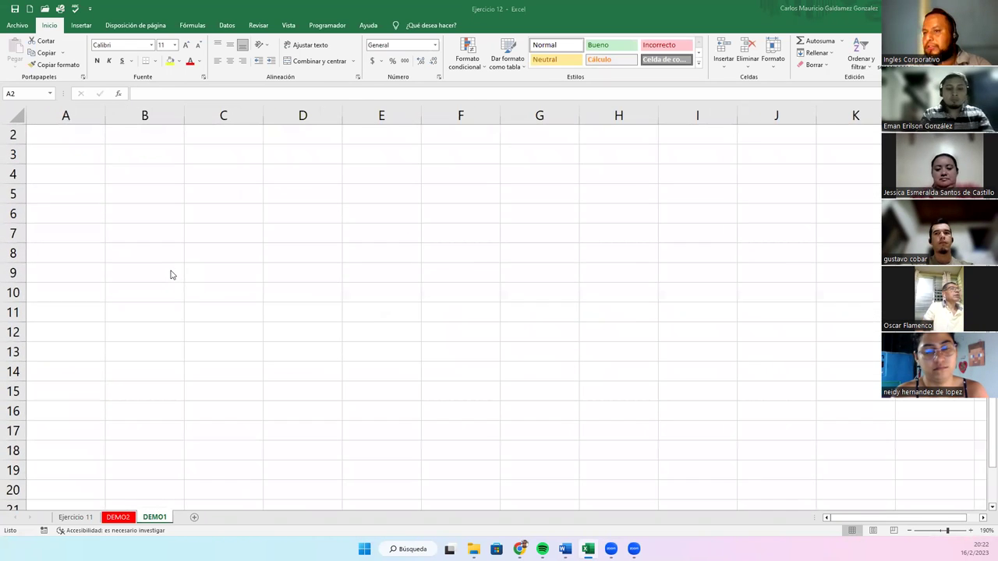
pyautogui.click(183, 118)
pyautogui.doubleClick(184, 117)
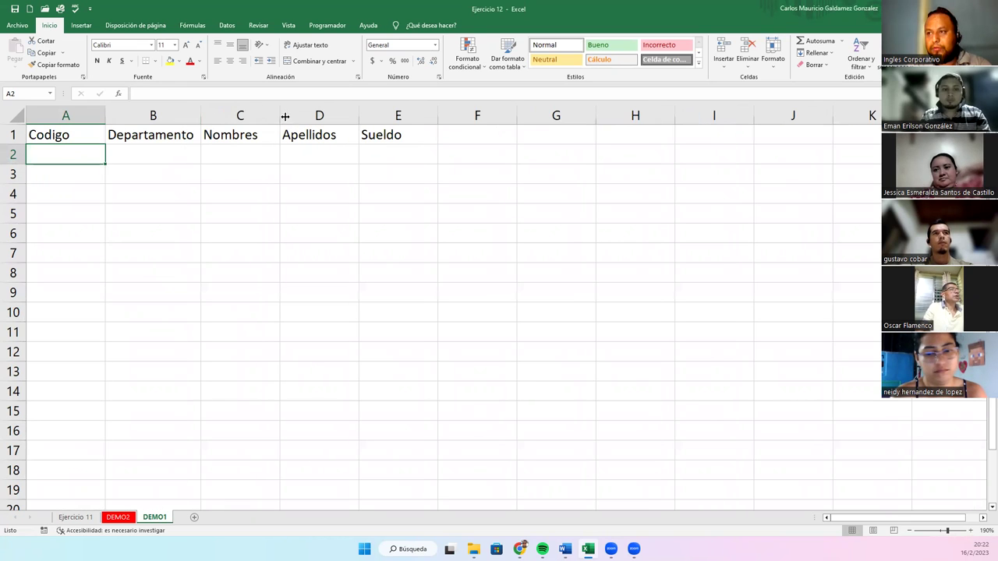
pyautogui.moveTo(285, 116); pyautogui.dragTo(319, 116)
pyautogui.moveTo(394, 116); pyautogui.dragTo(407, 116)
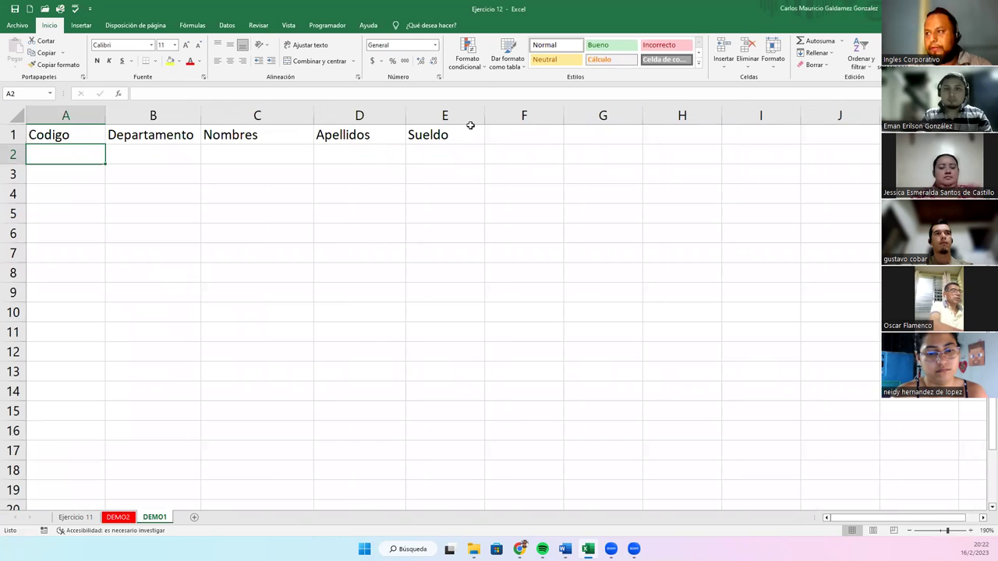
pyautogui.moveTo(477, 115); pyautogui.dragTo(512, 121)
pyautogui.click(457, 212)
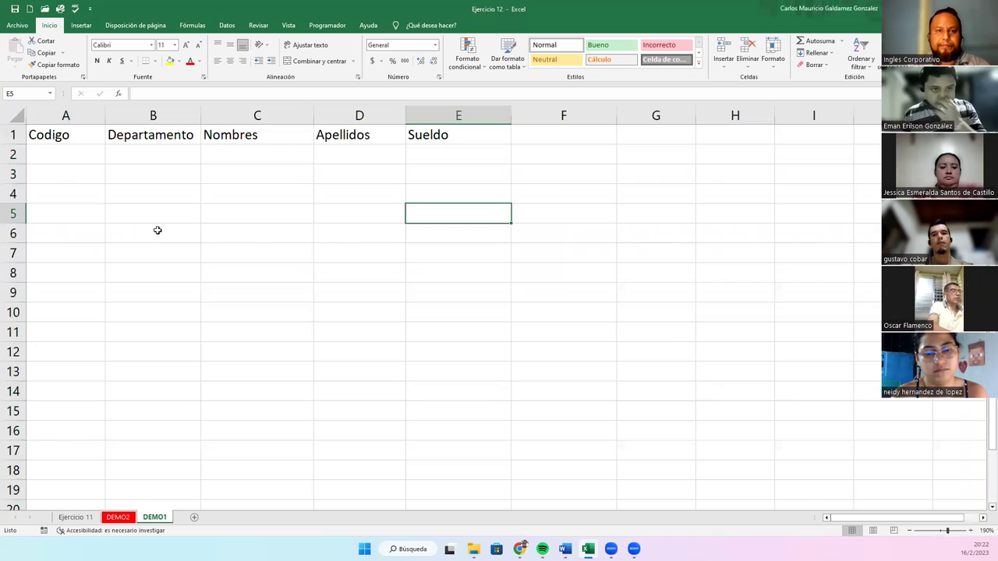
pyautogui.click(151, 182)
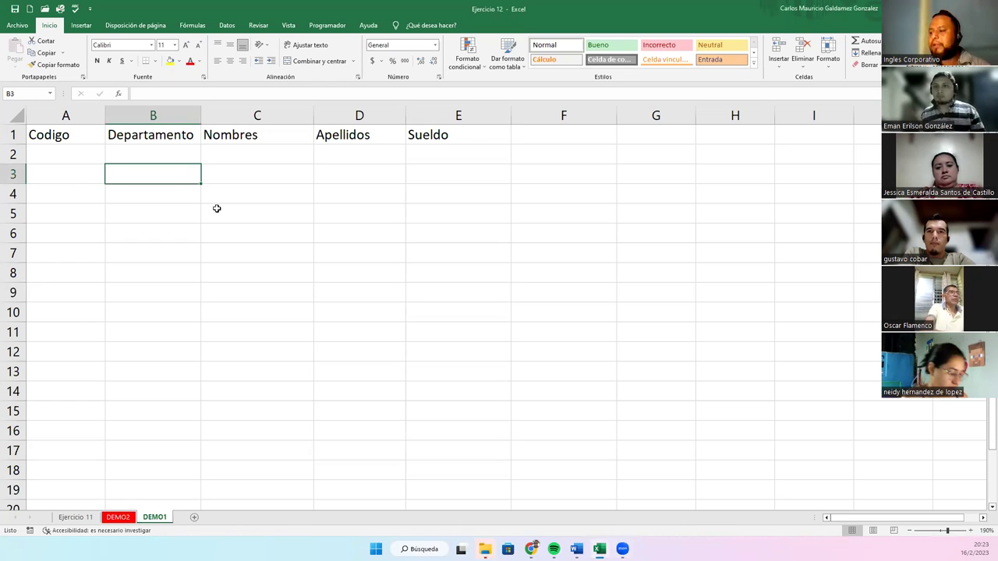
pyautogui.scroll(-1, 230, 43)
pyautogui.scroll(-4, 413, 45)
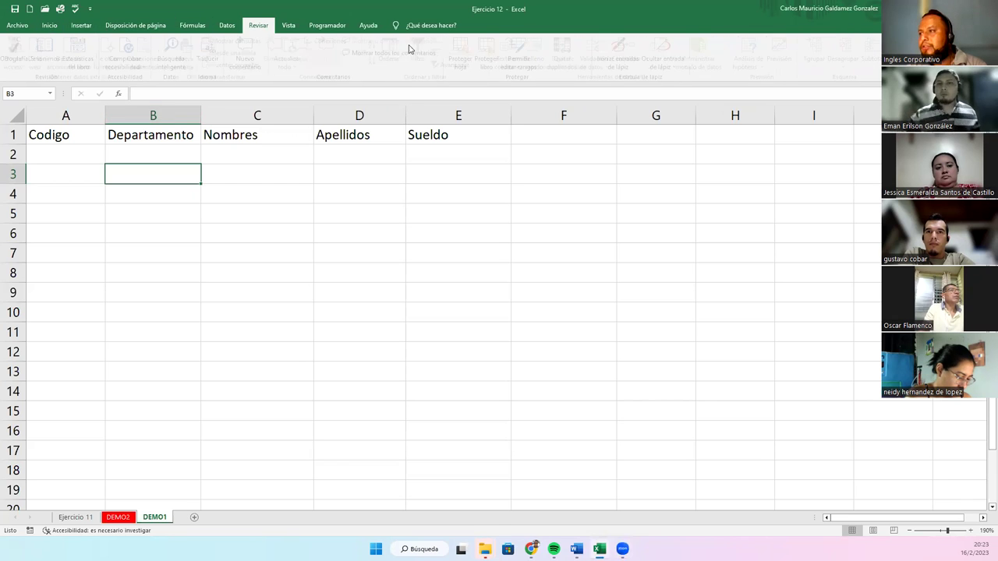
pyautogui.scroll(-3, 546, 69)
pyautogui.scroll(4, 531, 69)
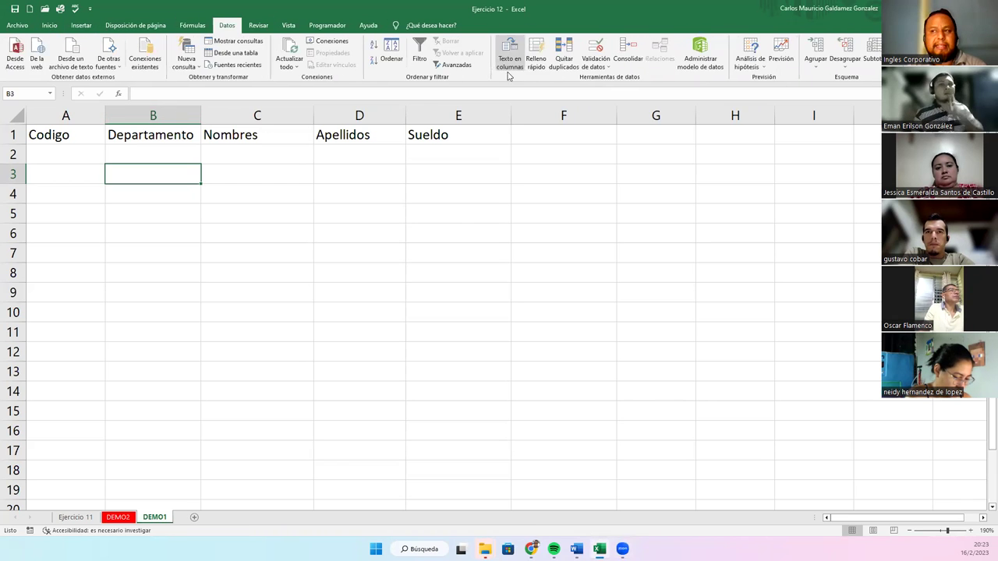
pyautogui.scroll(4, 495, 74)
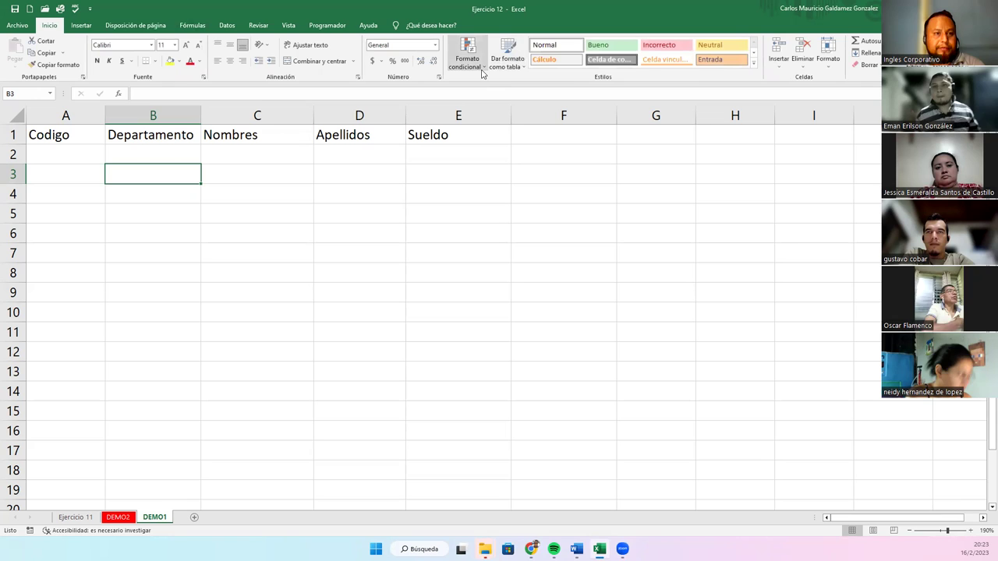
pyautogui.click(56, 139)
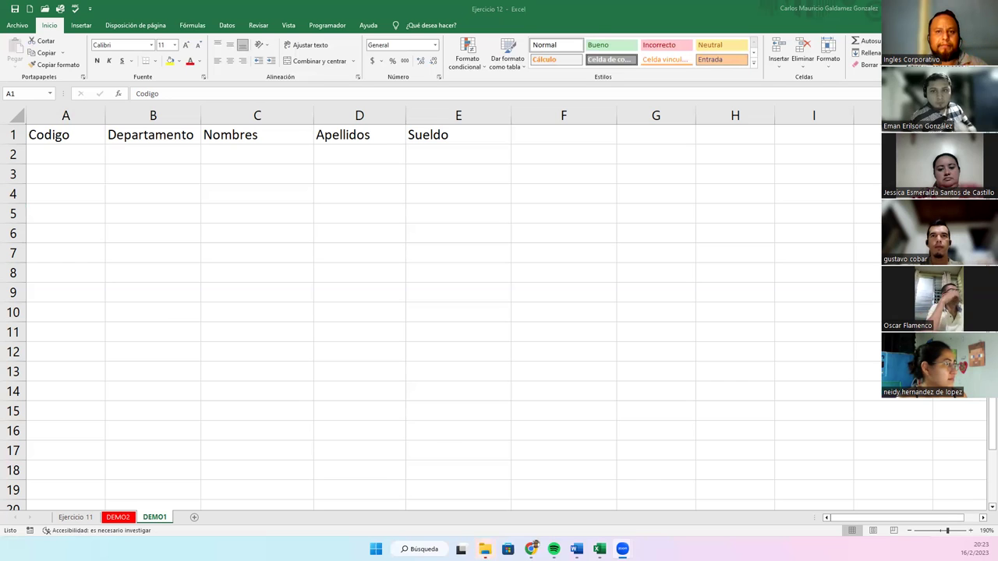
pyautogui.hotkey('alt', 'Tab')
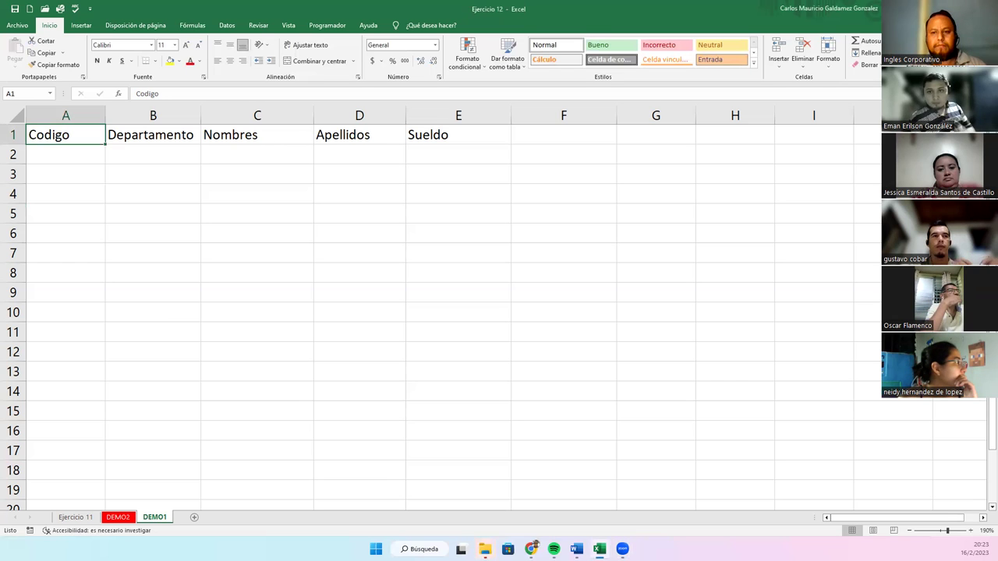
pyautogui.hotkey('alt', 'Tab')
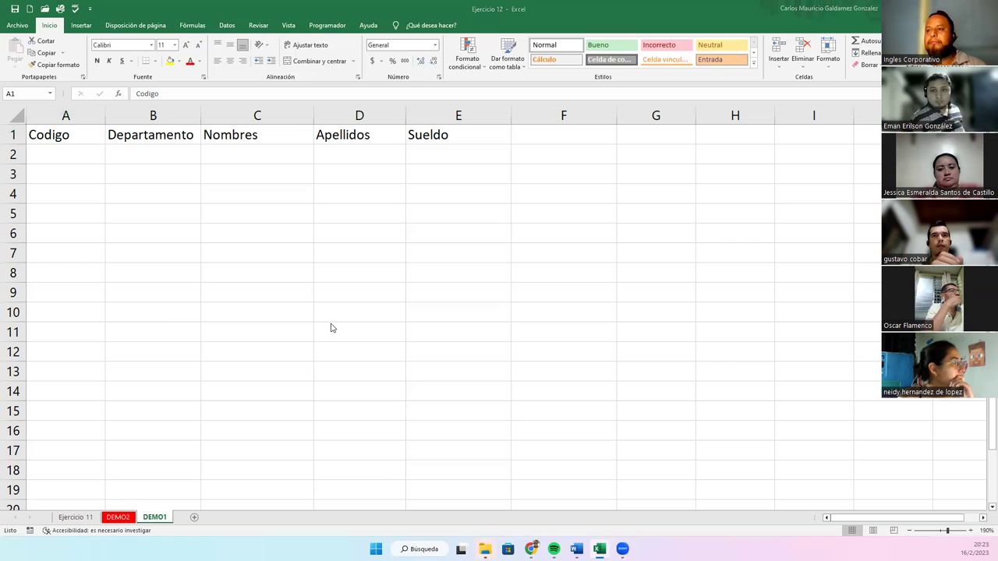
pyautogui.hotkey('alt', 'Tab')
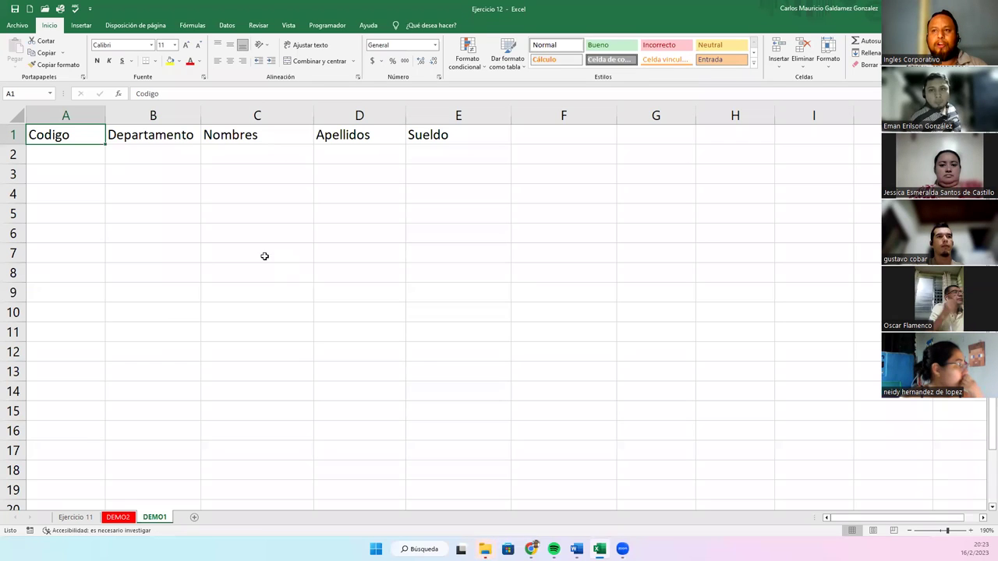
# - Open the Excel Options window from the Archivo backstage menu
pyautogui.click(18, 26)
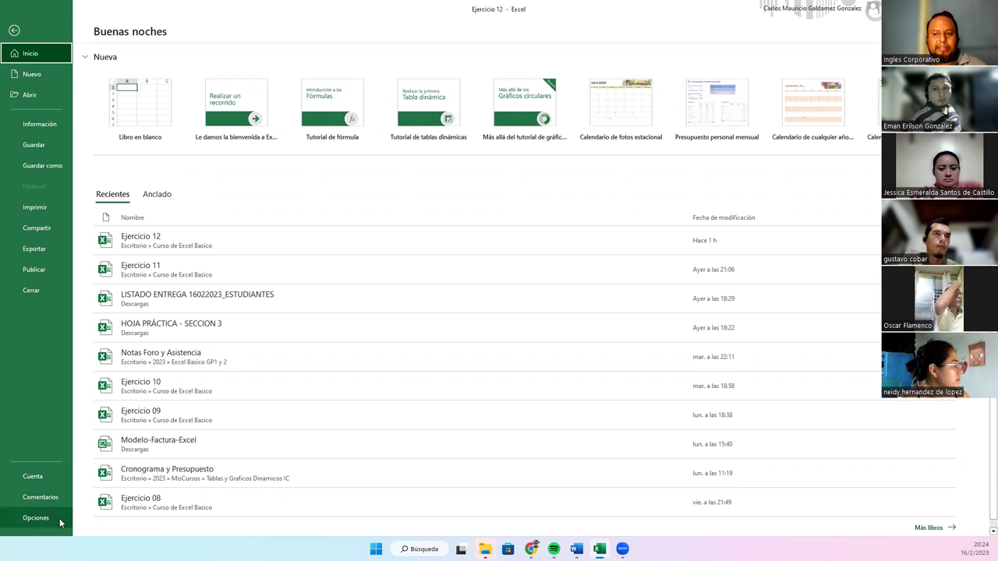
pyautogui.click(59, 519)
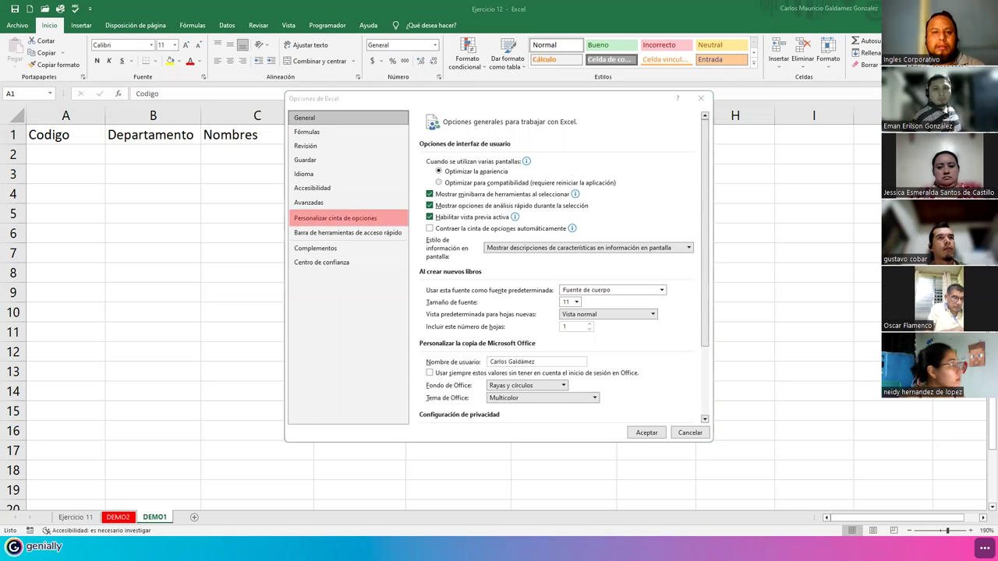
# - Go to Personalizar cinta de opciones and expand the Comandos disponibles en list
pyautogui.click(339, 220)
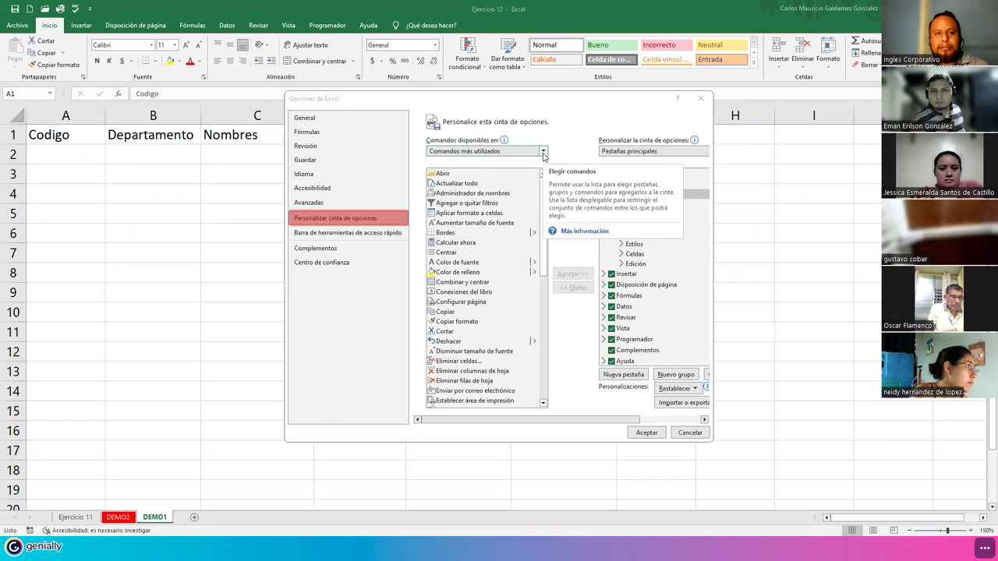
pyautogui.click(544, 152)
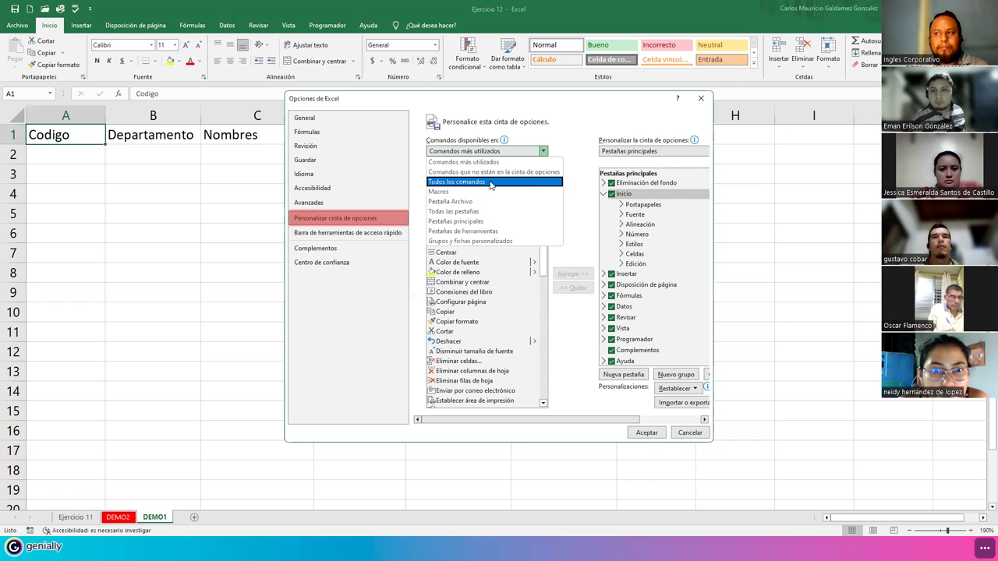
# - Set Comandos disponibles en to Todos los comandos
pyautogui.press('Escape')
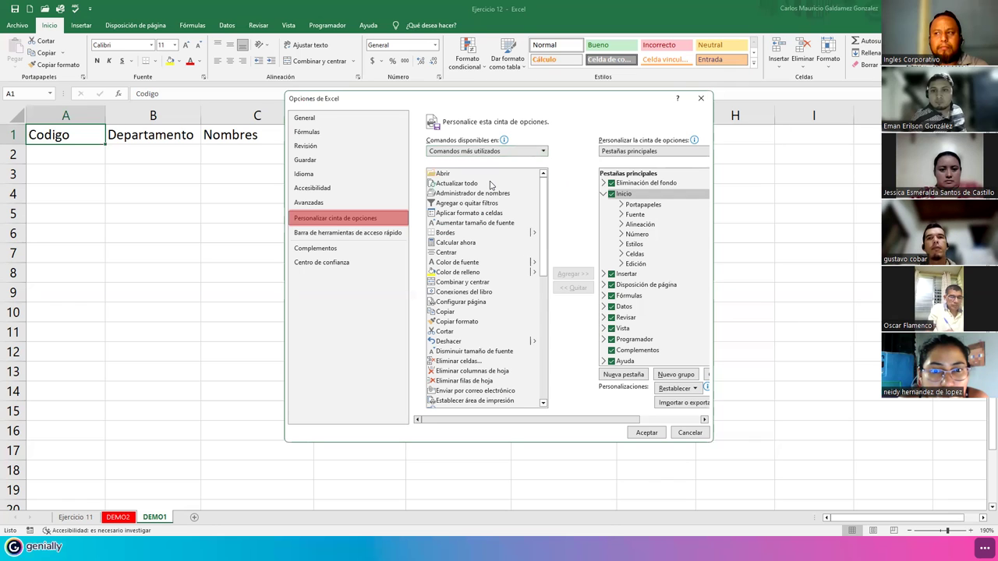
pyautogui.press('Down')
pyautogui.press('Down')
pyautogui.hotkey('alt', 'Down')
pyautogui.press('Down')
pyautogui.press('Down')
pyautogui.press('Down')
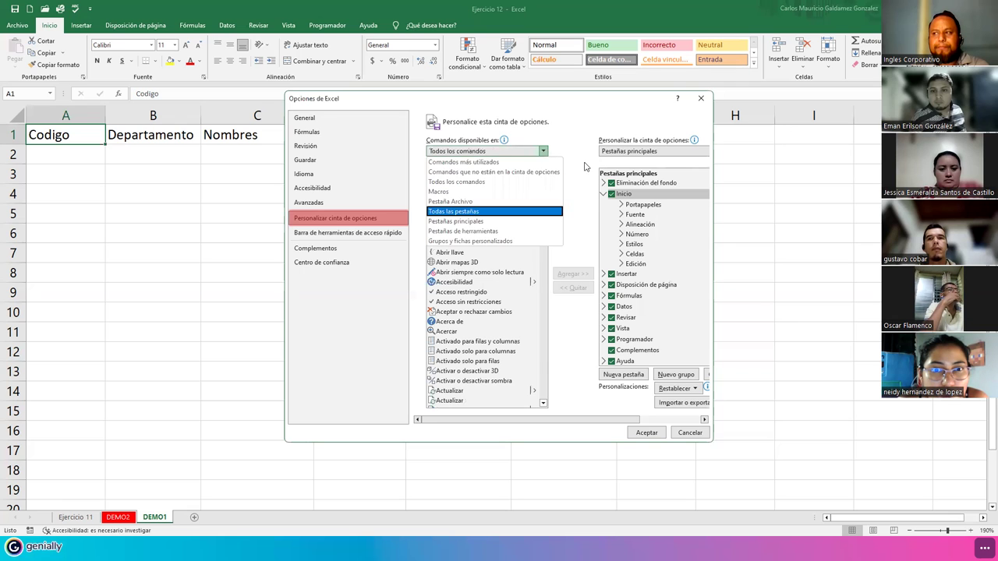
pyautogui.press('Escape')
pyautogui.hotkey('alt', 'Down')
pyautogui.press('Up')
pyautogui.press('Up')
pyautogui.press('Up')
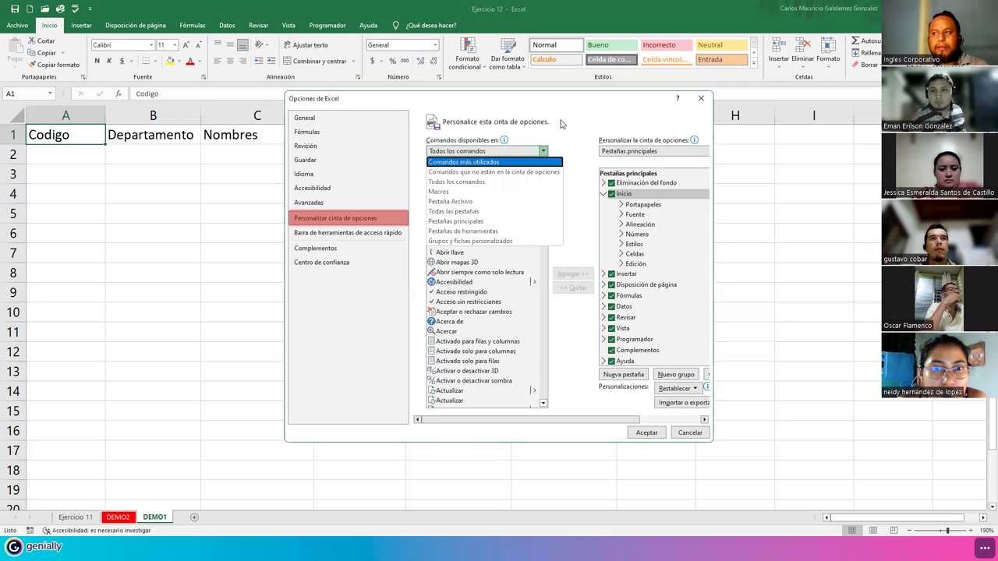
pyautogui.press('Escape')
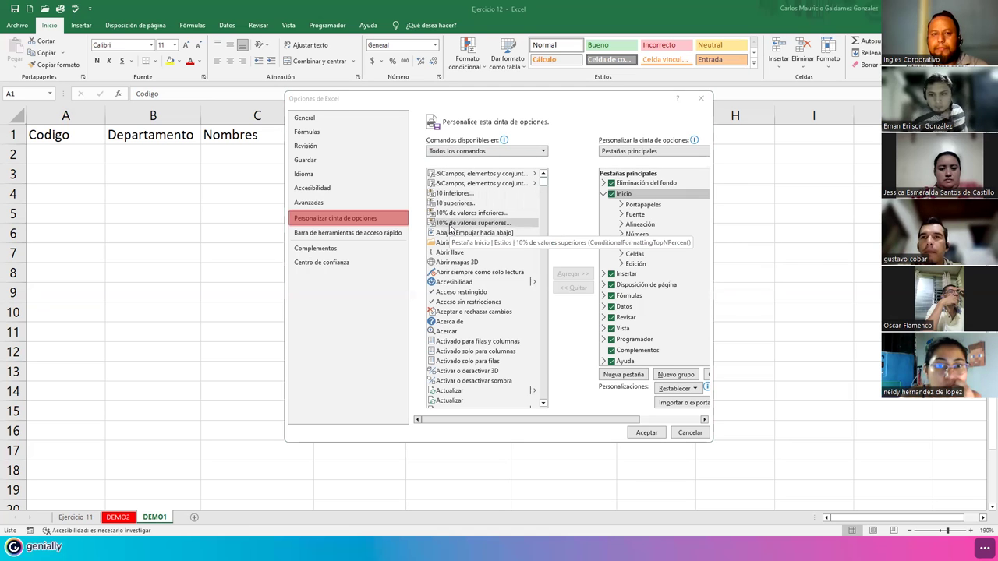
pyautogui.click(581, 230)
pyautogui.hotkey('alt', 'Down')
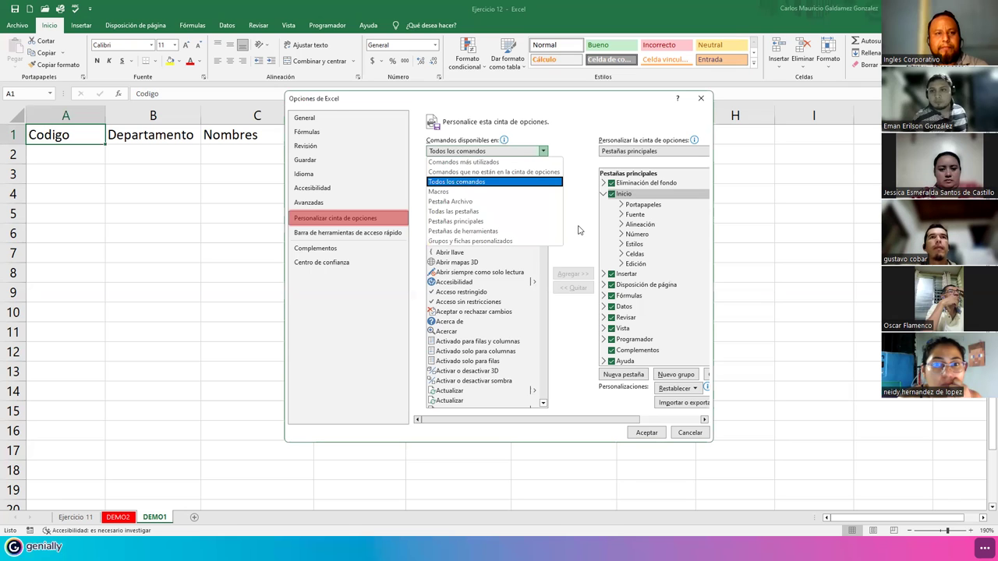
pyautogui.press('Escape')
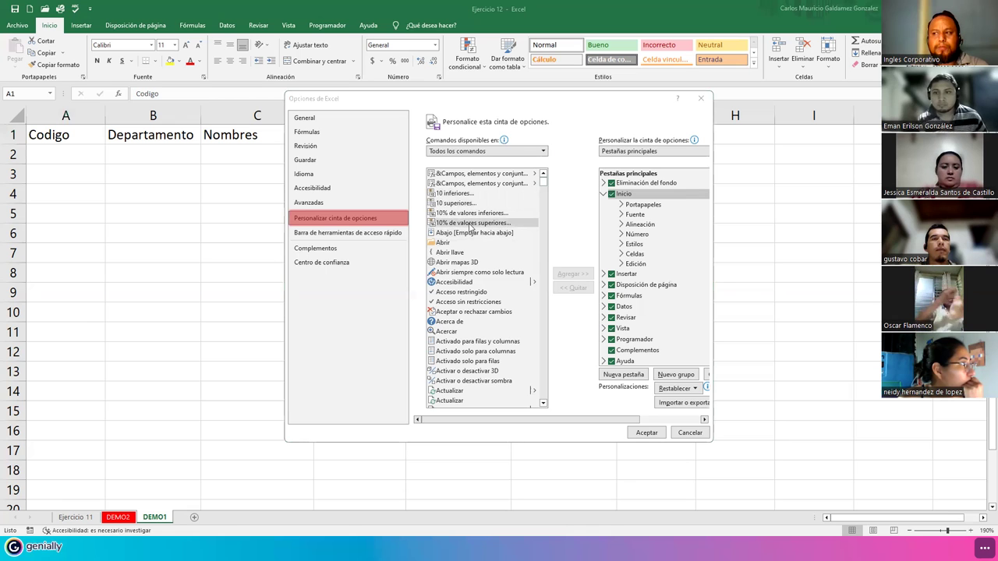
# - Select the Formulario... command among the F entries of the all-commands list
pyautogui.click(472, 223)
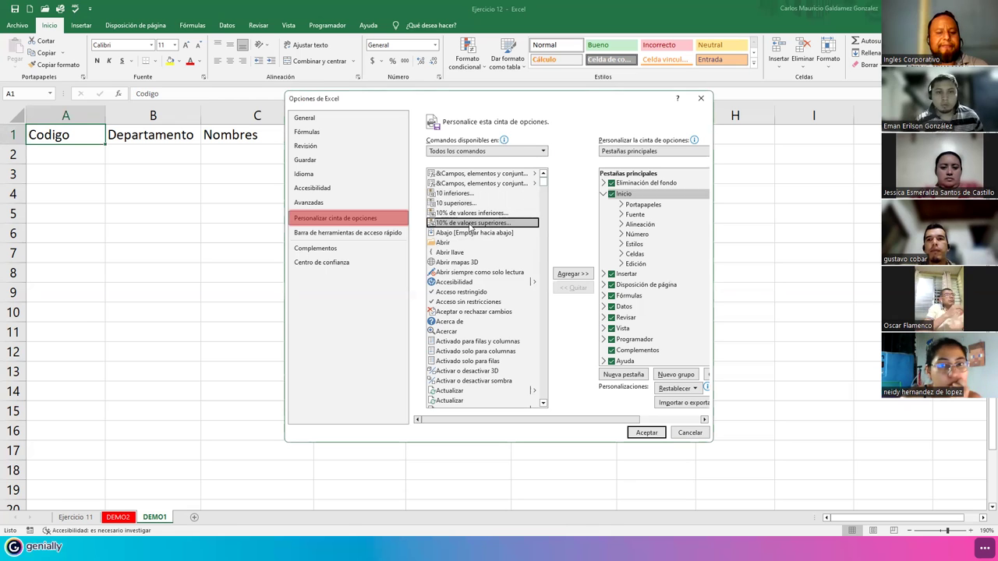
pyautogui.press('f')
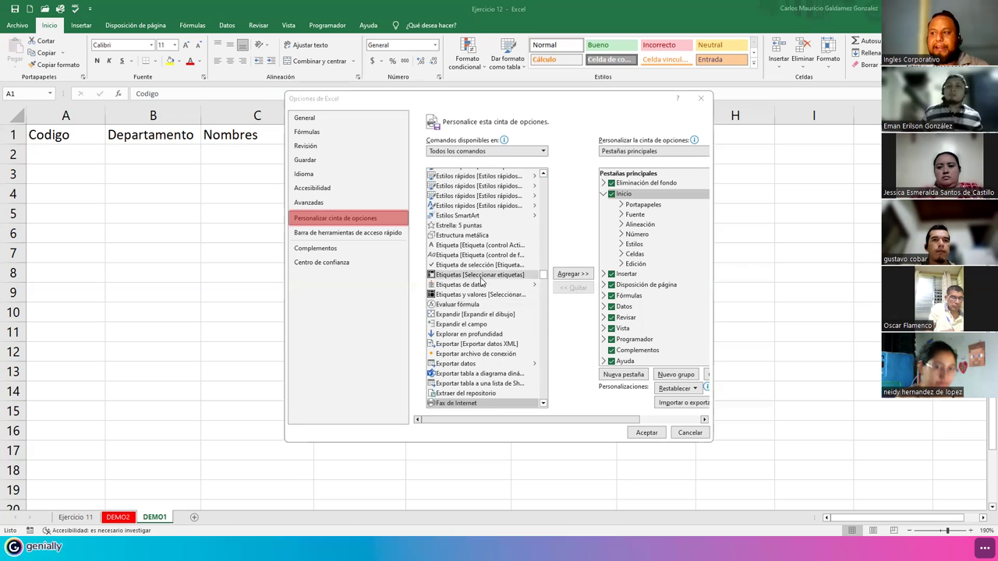
pyautogui.scroll(-3, 472, 312)
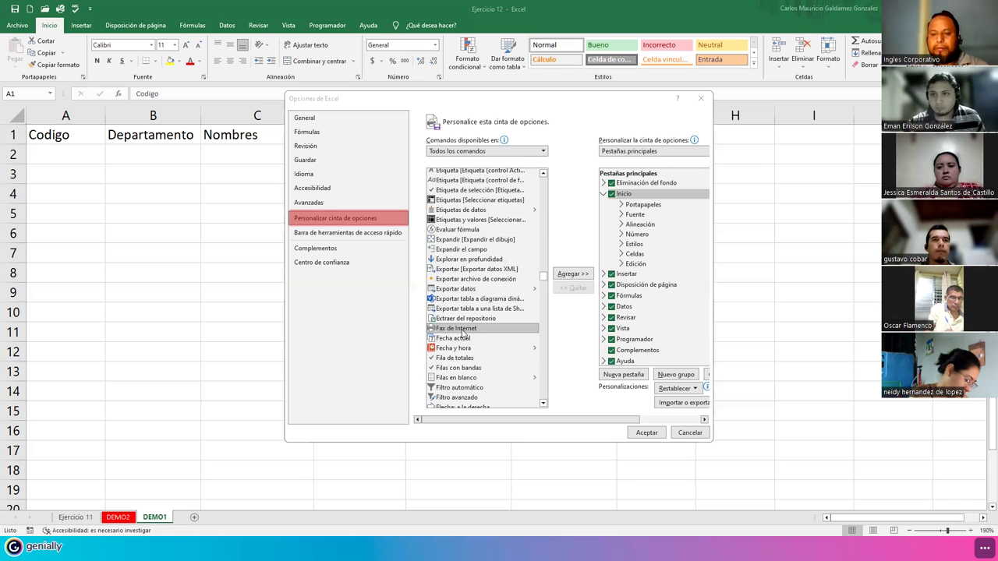
pyautogui.click(463, 331)
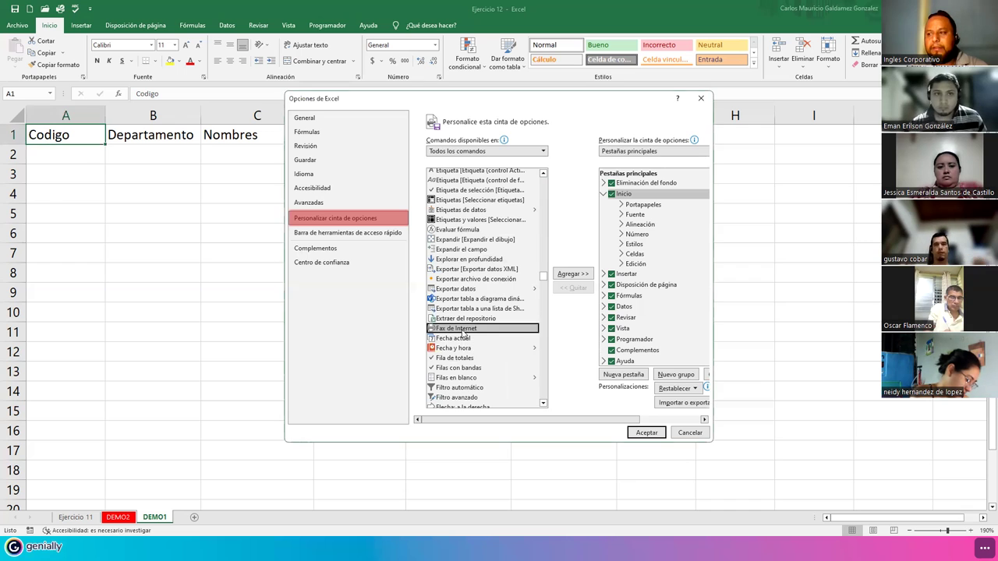
pyautogui.press('Down')
pyautogui.press('Down')
pyautogui.press('Down')
pyautogui.press('Down')
pyautogui.press('Down')
pyautogui.press('Down')
pyautogui.press('Down')
pyautogui.press('Down')
pyautogui.press('Down')
pyautogui.press('Down')
pyautogui.press('Down')
pyautogui.press('Down')
pyautogui.press('Down')
pyautogui.press('Down')
pyautogui.press('Down')
pyautogui.press('Down')
pyautogui.press('Down')
pyautogui.press('Down')
pyautogui.press('Down')
pyautogui.press('Down')
pyautogui.press('Down')
pyautogui.click(458, 314)
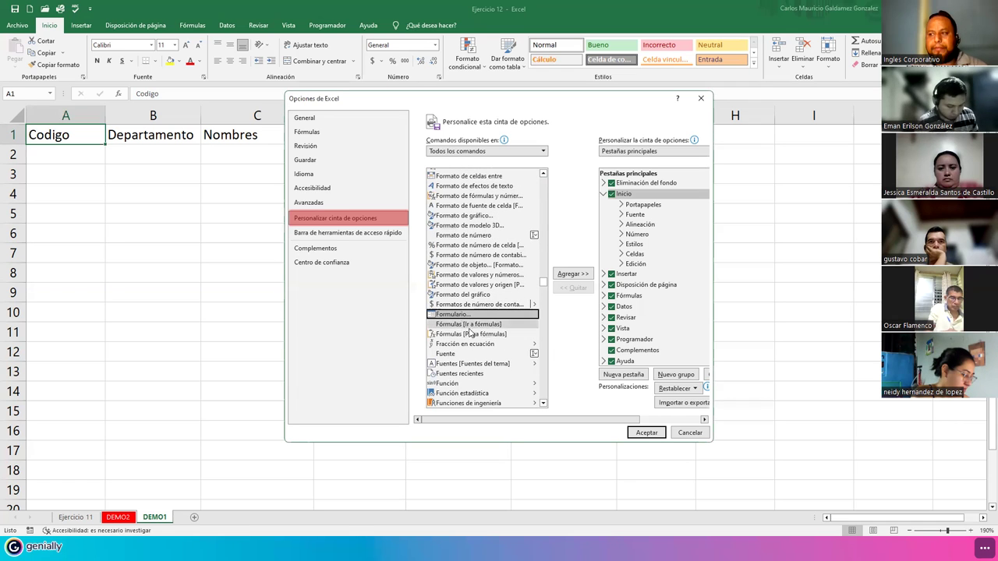
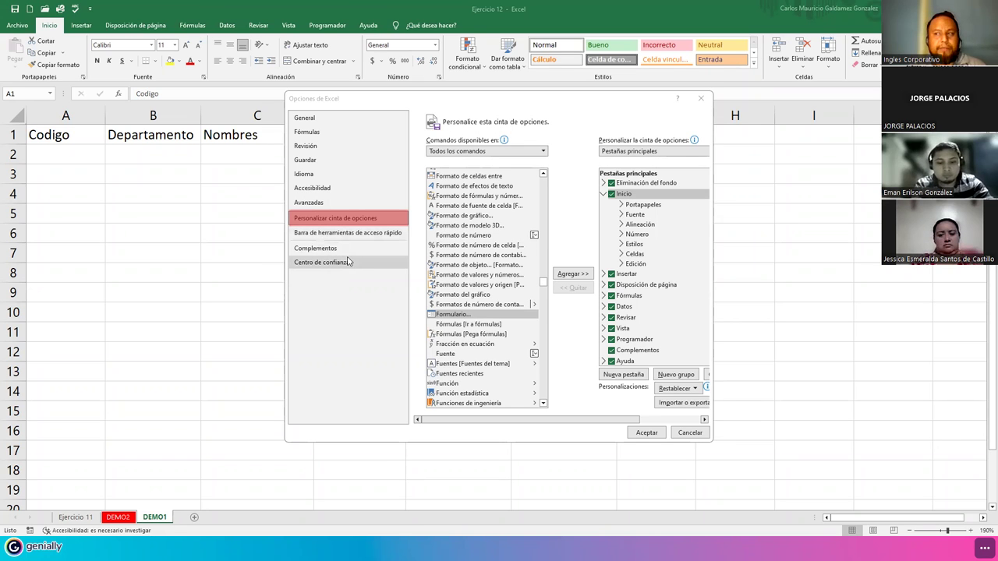
# - Pick Formulario... from Todos los comandos and select the Inicio tab in the ribbon tree
pyautogui.click(450, 315)
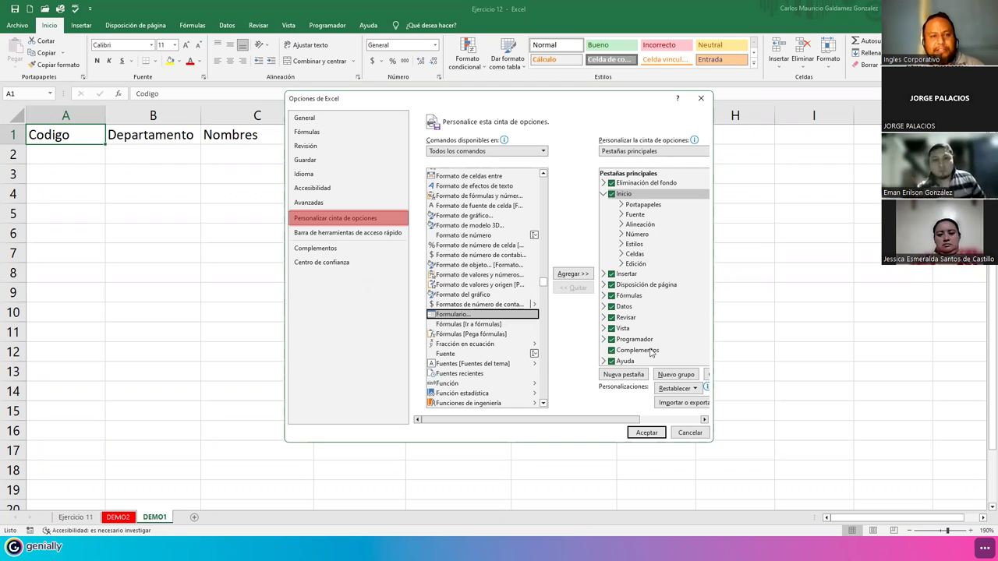
pyautogui.moveTo(570, 419); pyautogui.dragTo(636, 425)
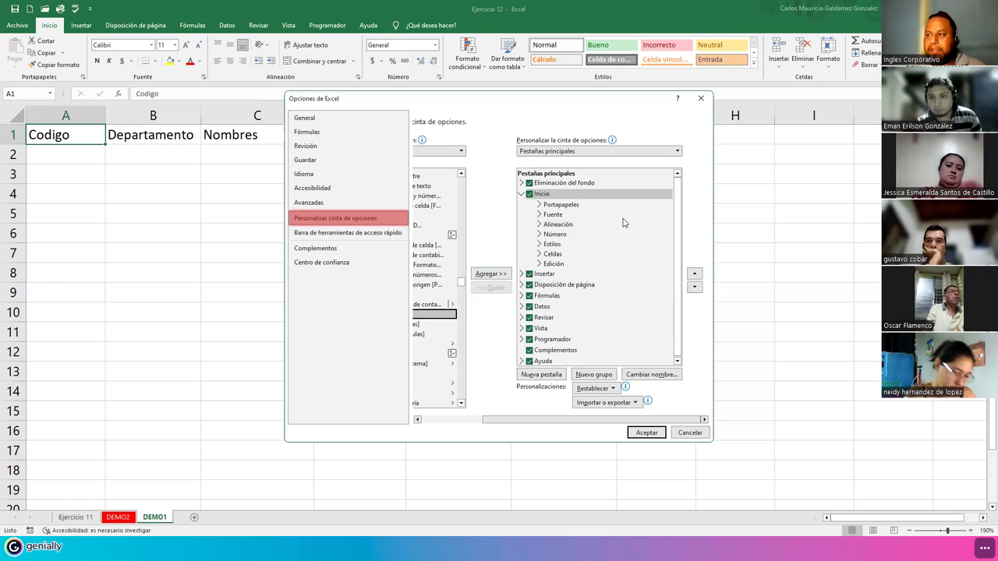
pyautogui.click(547, 196)
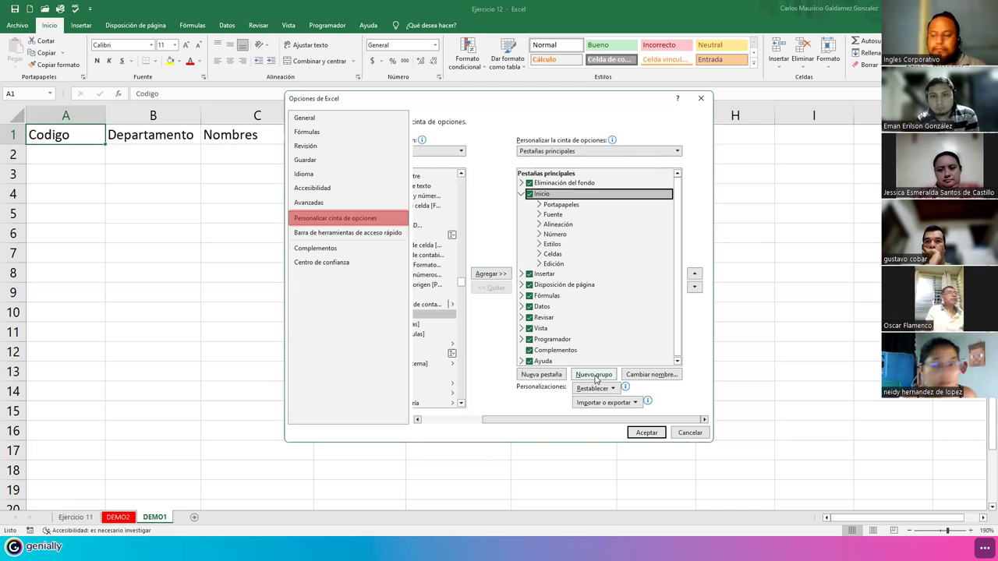
# - Create a new group under Inicio and rename it 'Otras herramientas'
pyautogui.click(595, 378)
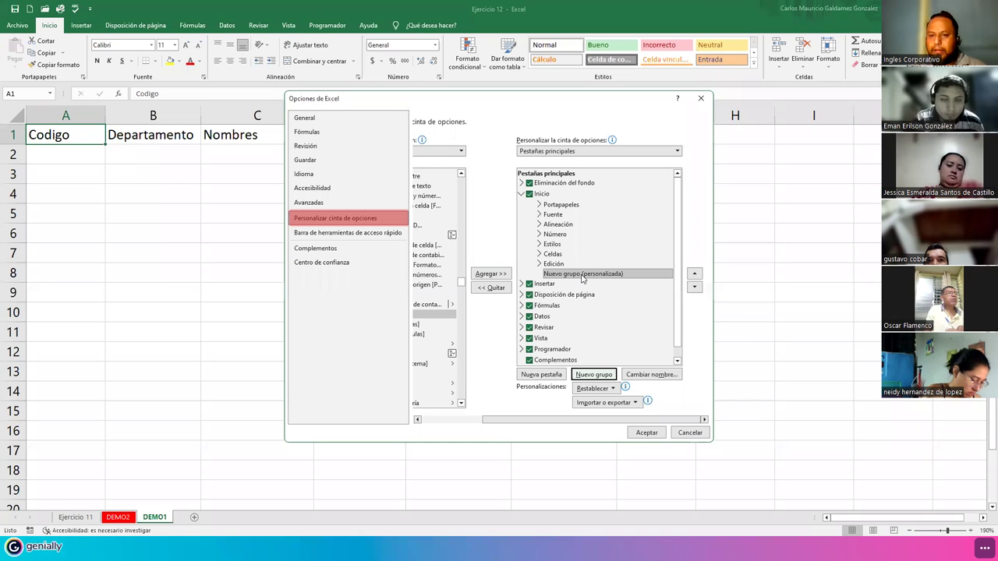
pyautogui.click(582, 275)
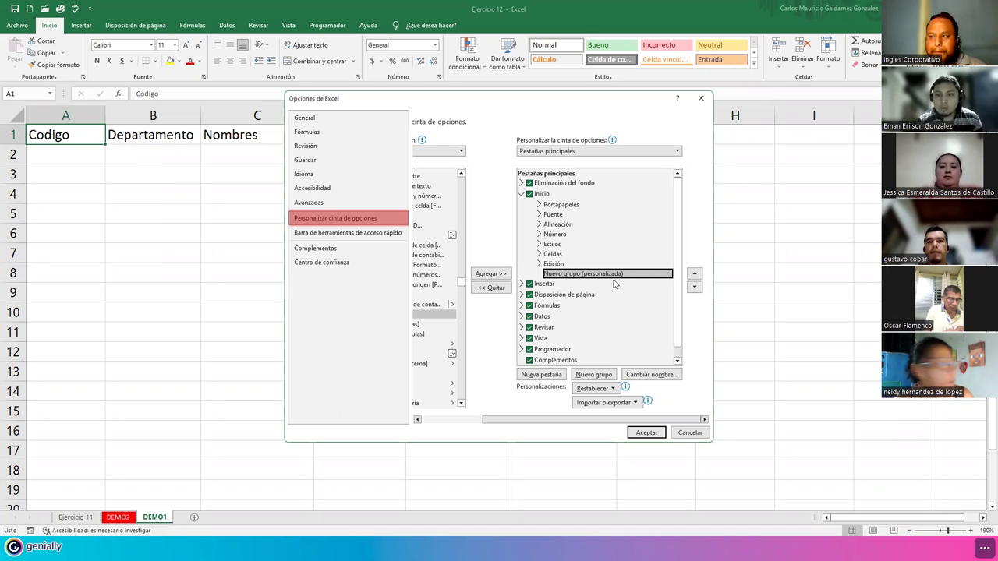
pyautogui.click(647, 376)
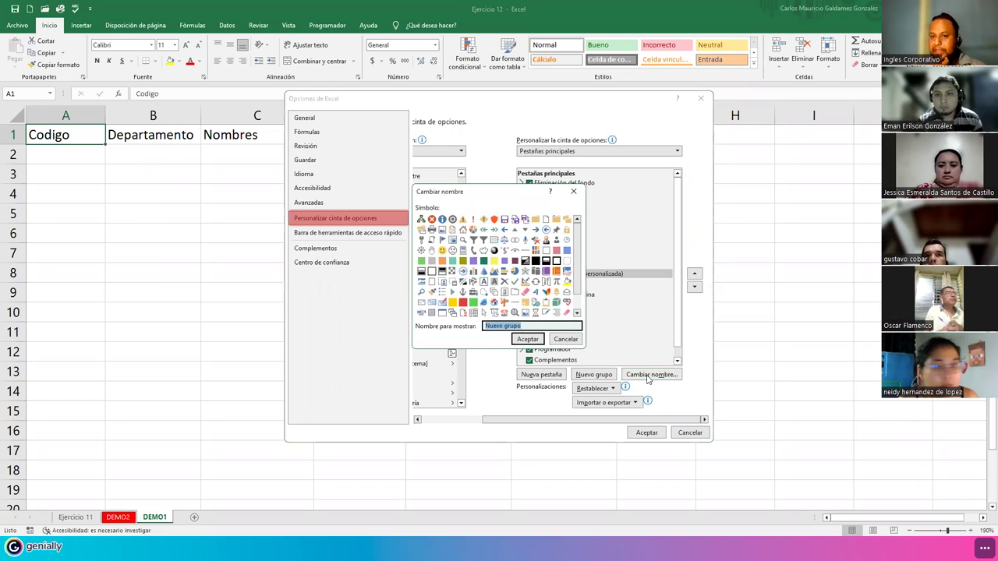
pyautogui.press('BackSpace')
pyautogui.write('Ot')
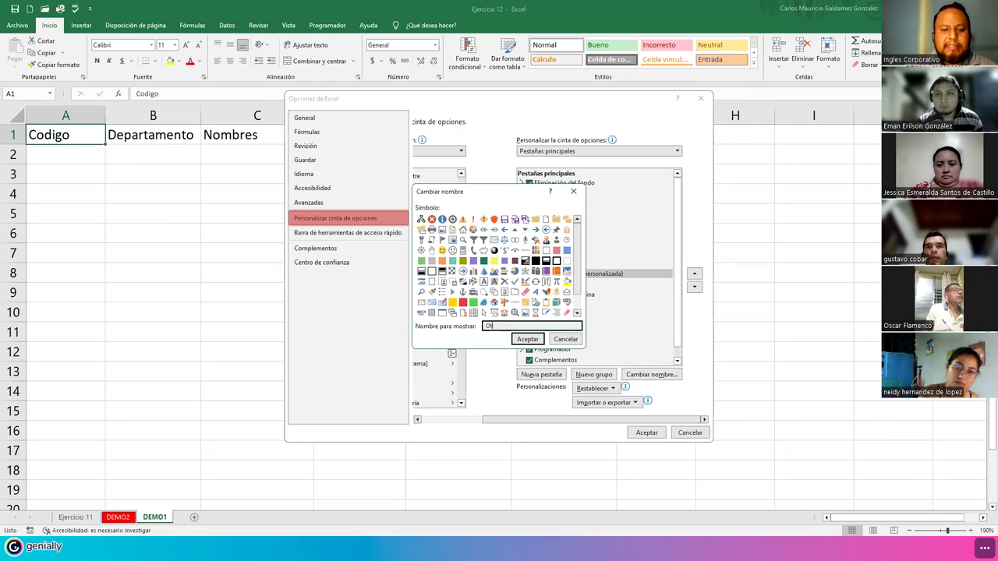
pyautogui.write('ras herrami')
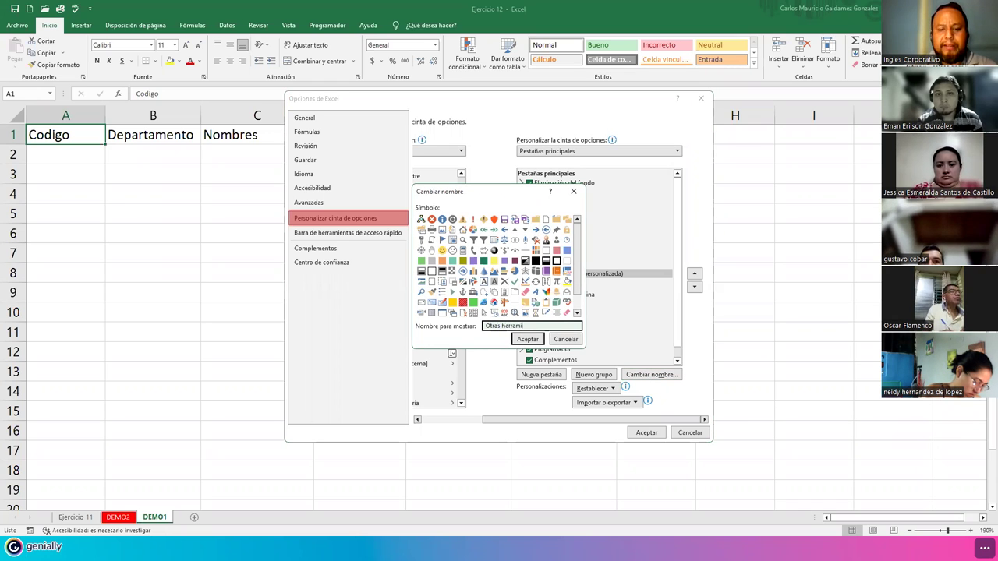
pyautogui.write('entas')
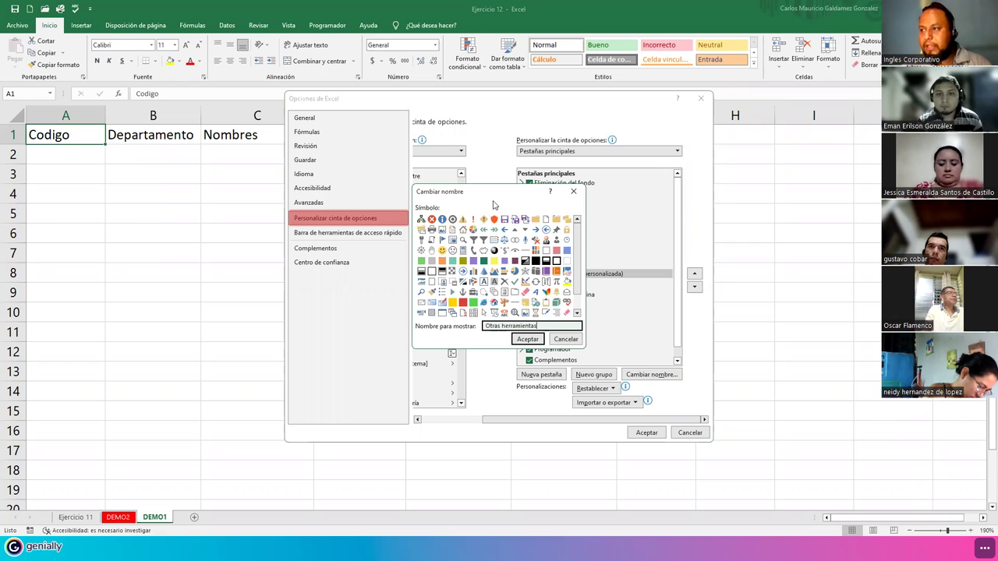
pyautogui.moveTo(483, 195); pyautogui.dragTo(389, 199)
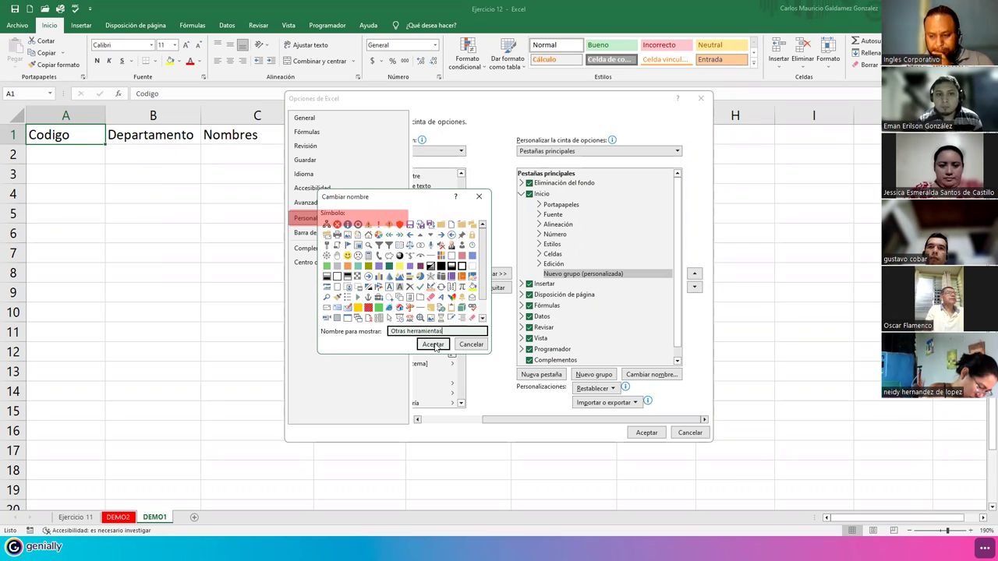
pyautogui.click(434, 346)
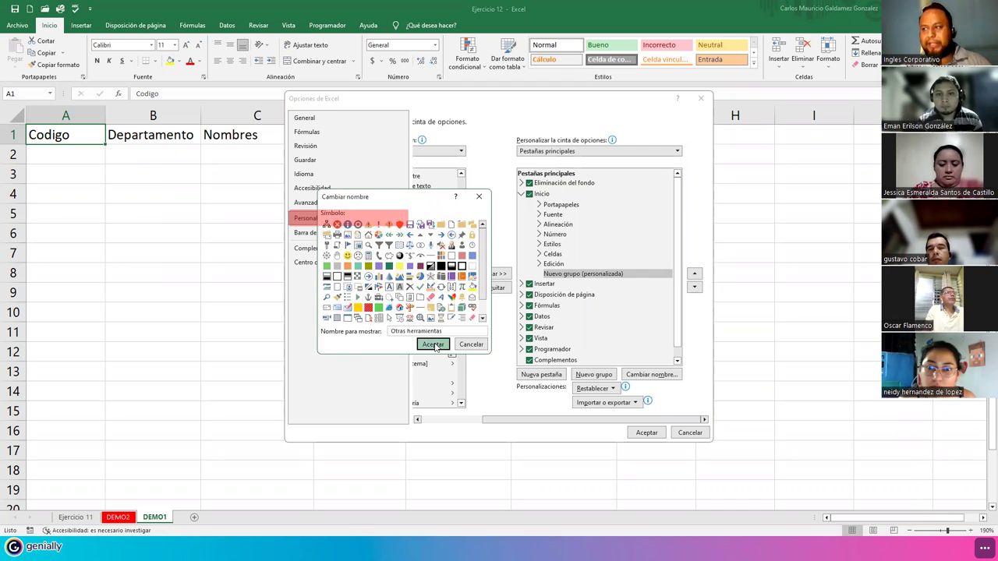
# - Add the Formulario command into the Otras herramientas (personalizada) group
pyautogui.click(586, 275)
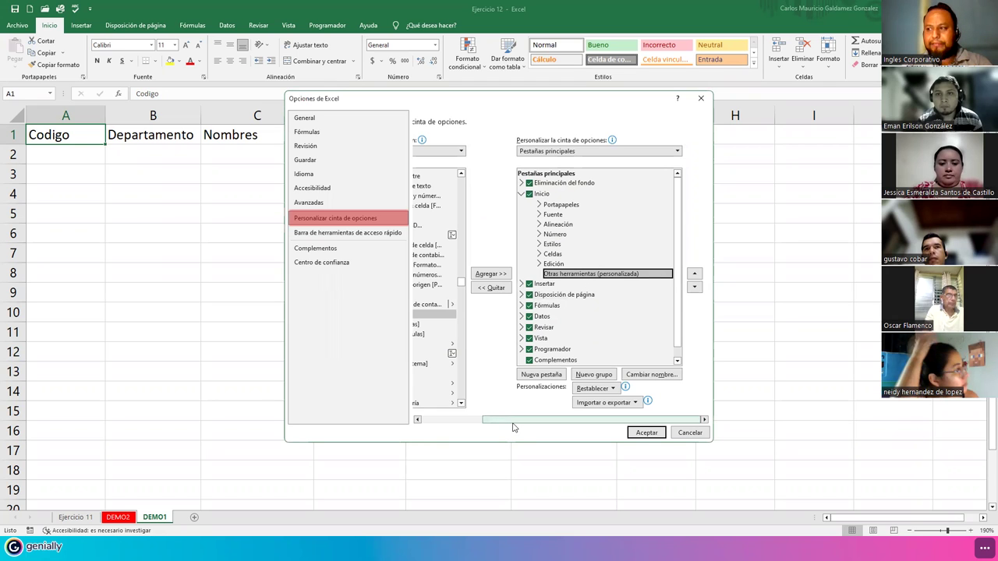
pyautogui.moveTo(514, 427); pyautogui.dragTo(450, 426)
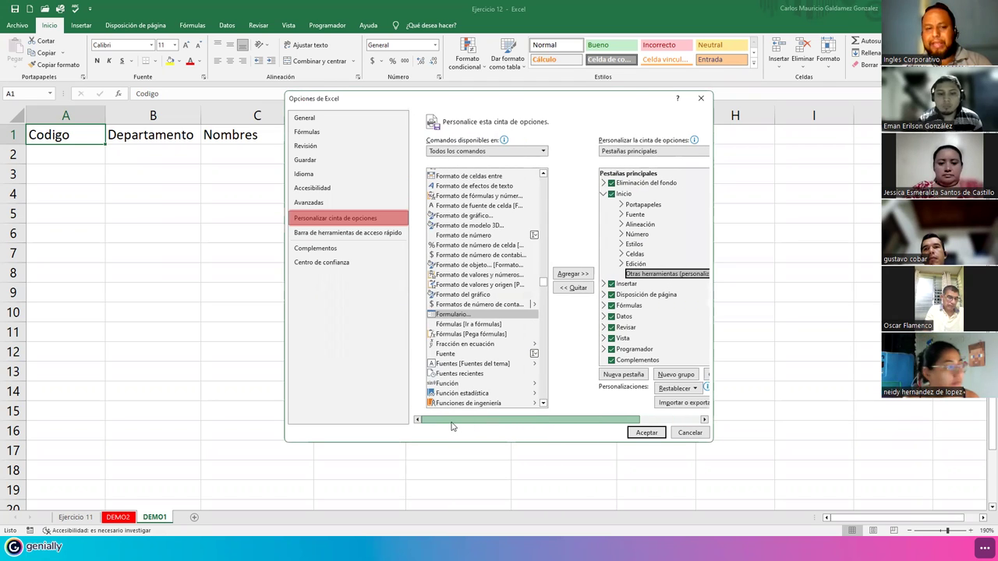
pyautogui.click(471, 315)
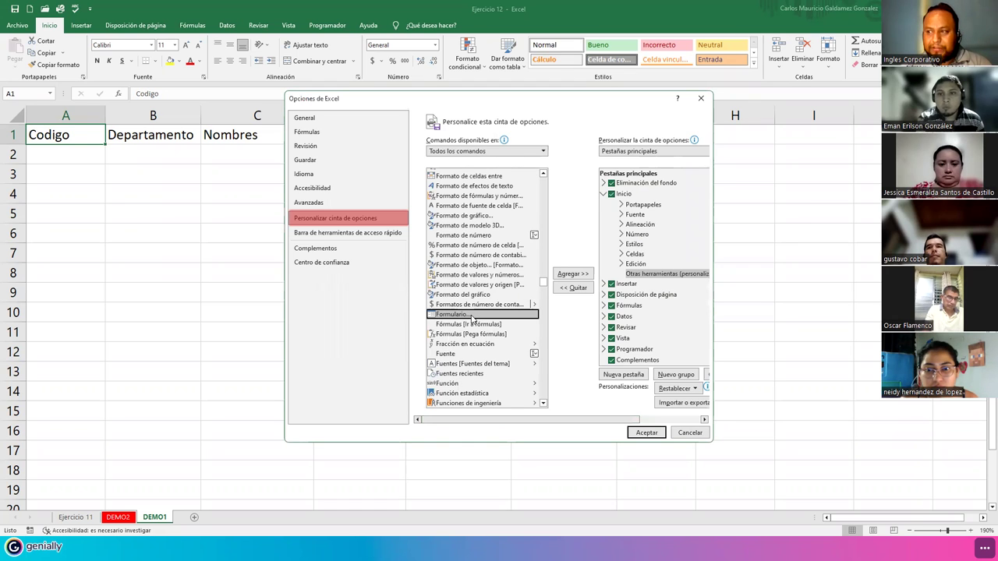
pyautogui.click(663, 274)
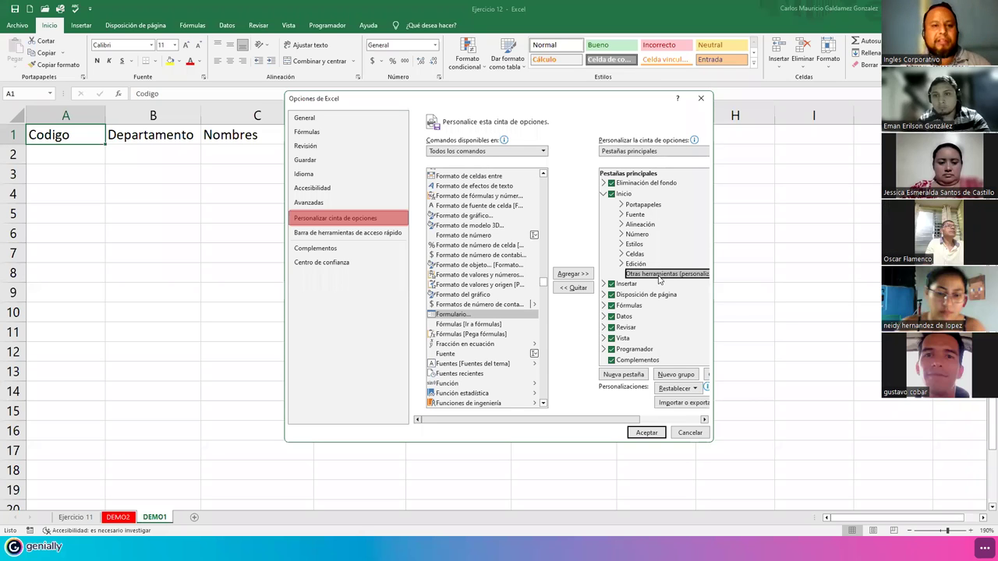
pyautogui.click(659, 275)
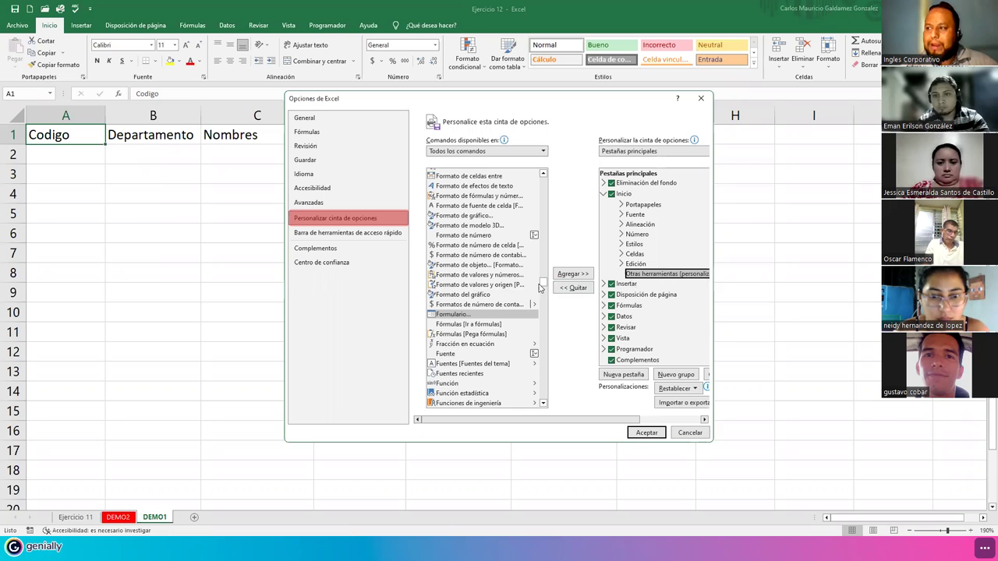
pyautogui.click(581, 276)
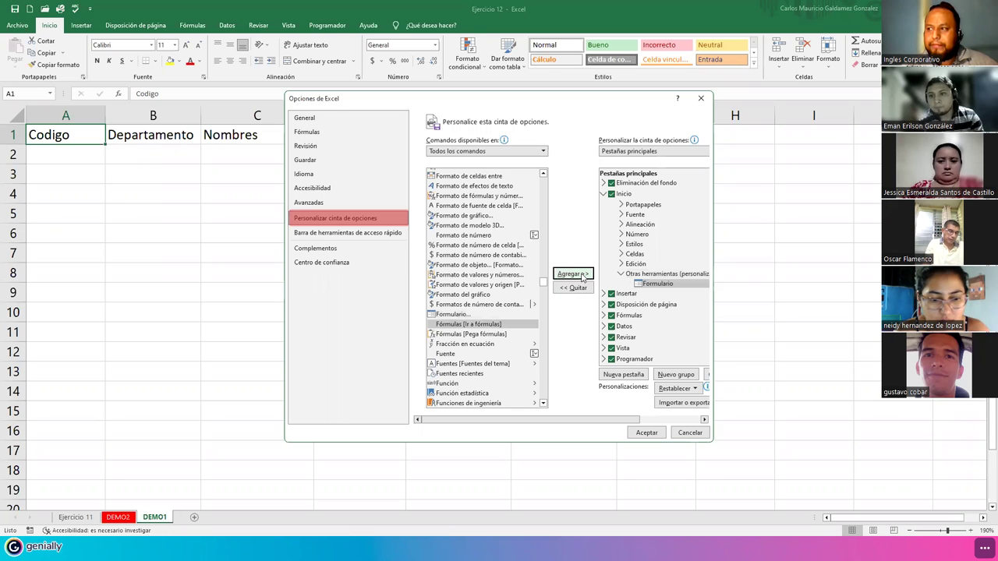
pyautogui.click(652, 286)
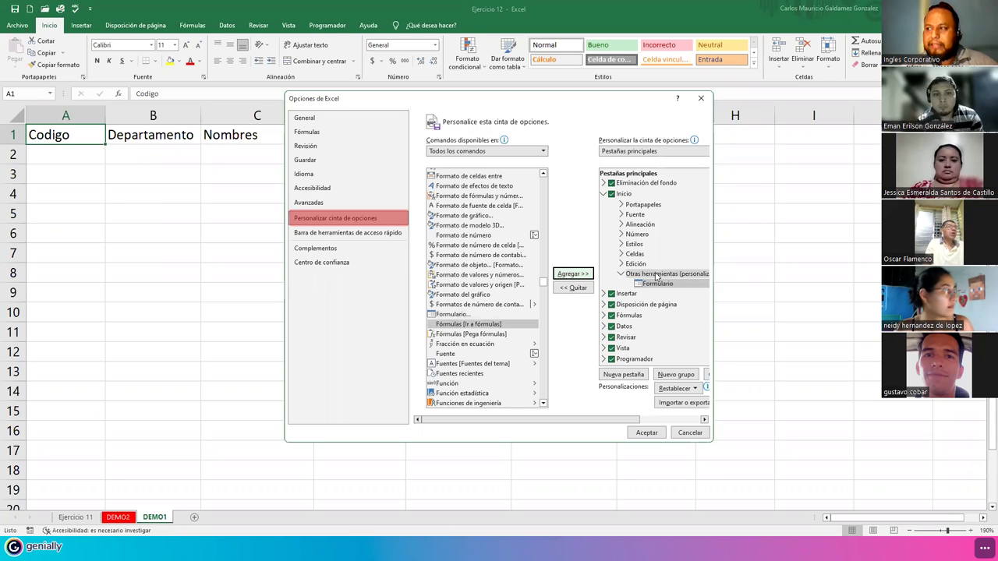
pyautogui.click(659, 284)
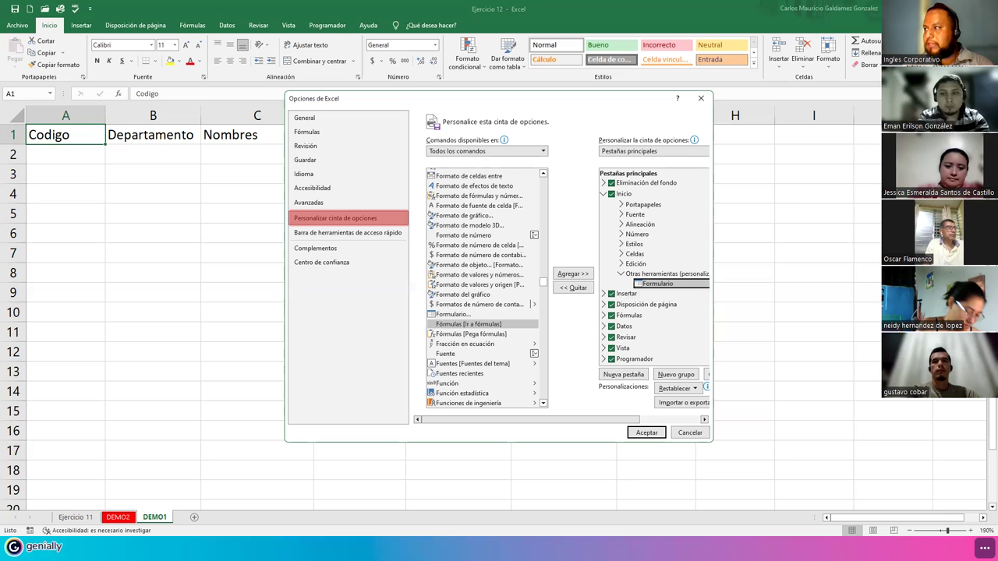
# - Confirm Excel Options with Aceptar to save the ribbon customization
pyautogui.click(646, 433)
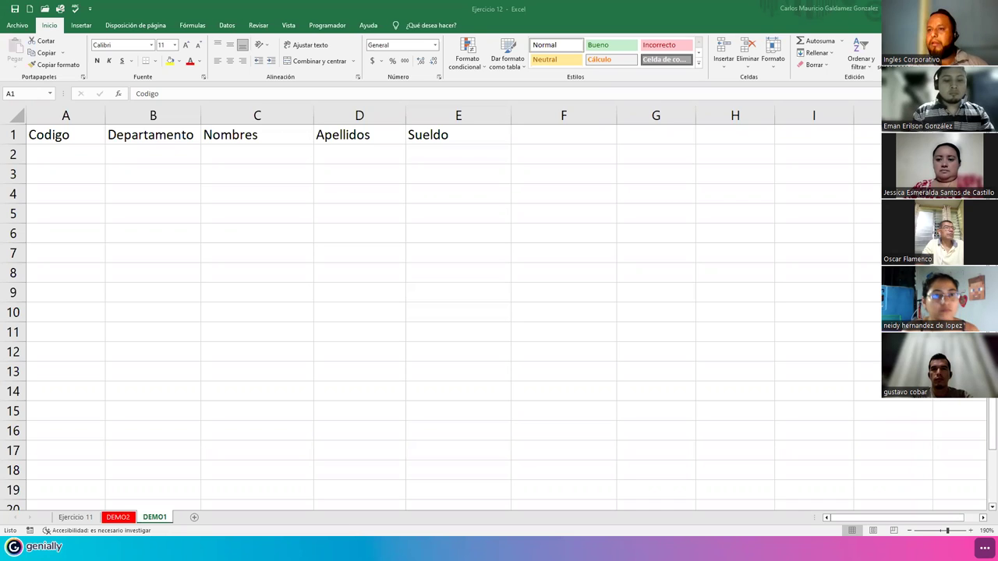
# - Select the Codigo–Sueldo header cells and invoke the data entry form with Ctrl+Shift+L
pyautogui.click(97, 146)
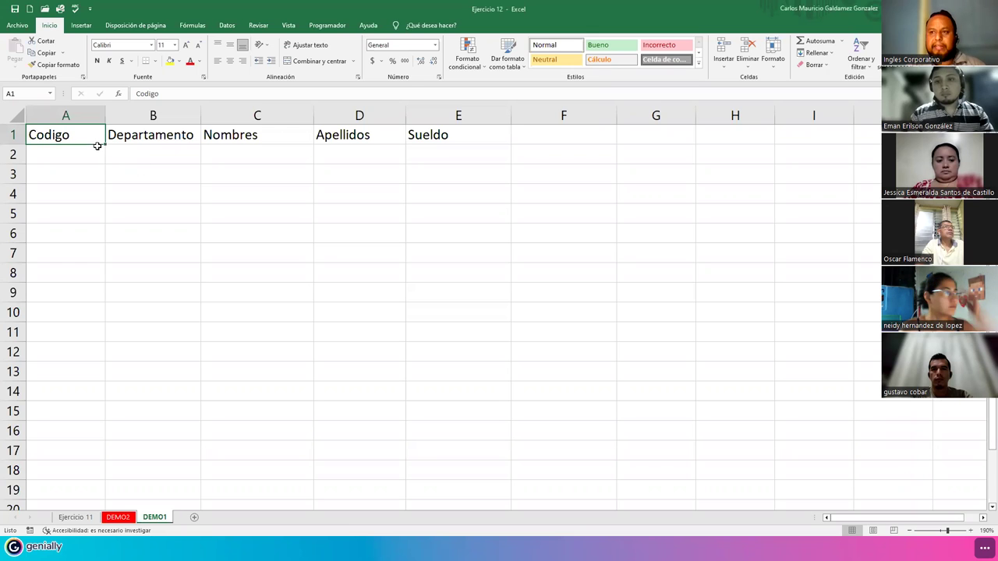
pyautogui.moveTo(62, 138); pyautogui.dragTo(421, 139)
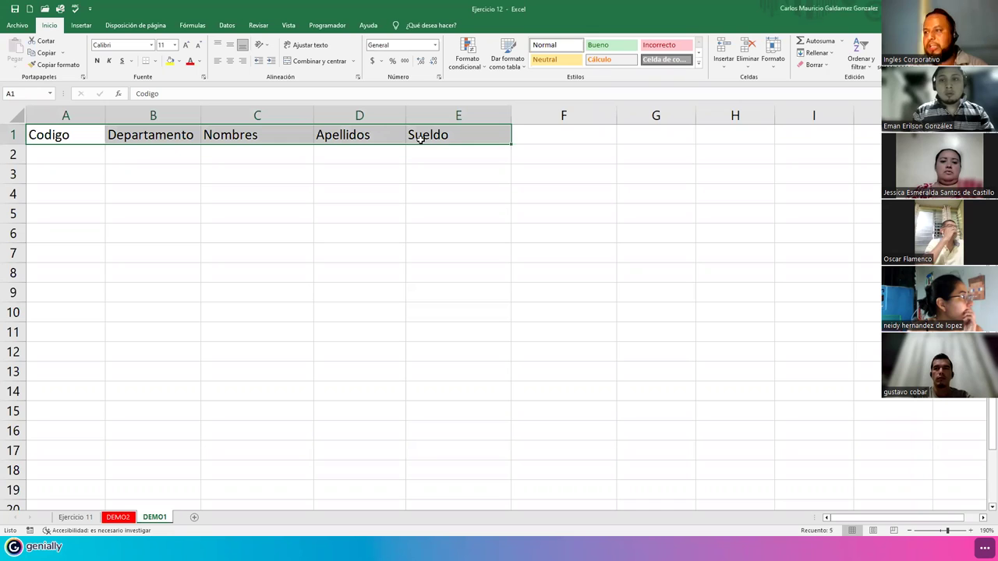
pyautogui.click(81, 136)
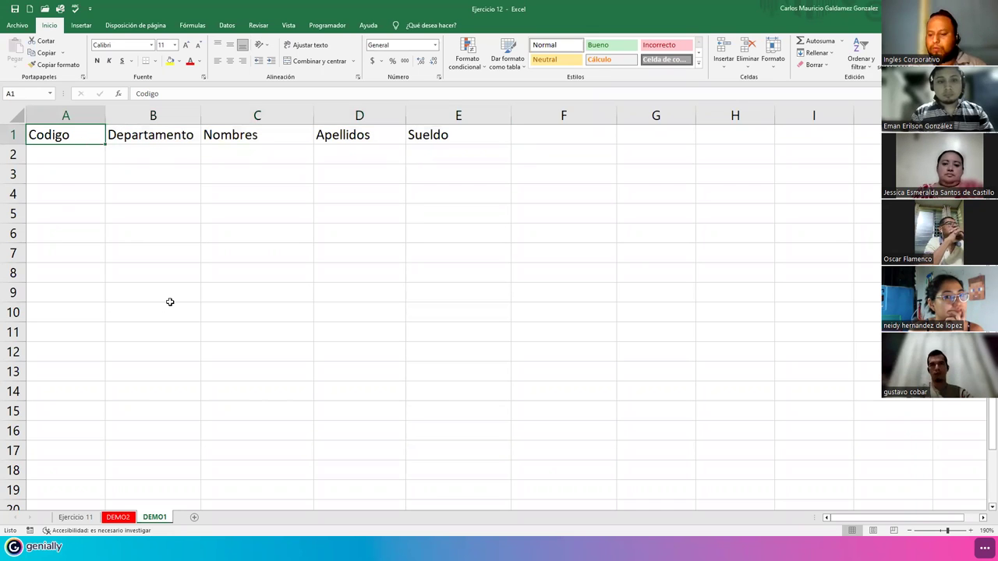
pyautogui.click(229, 137)
pyautogui.click(128, 140)
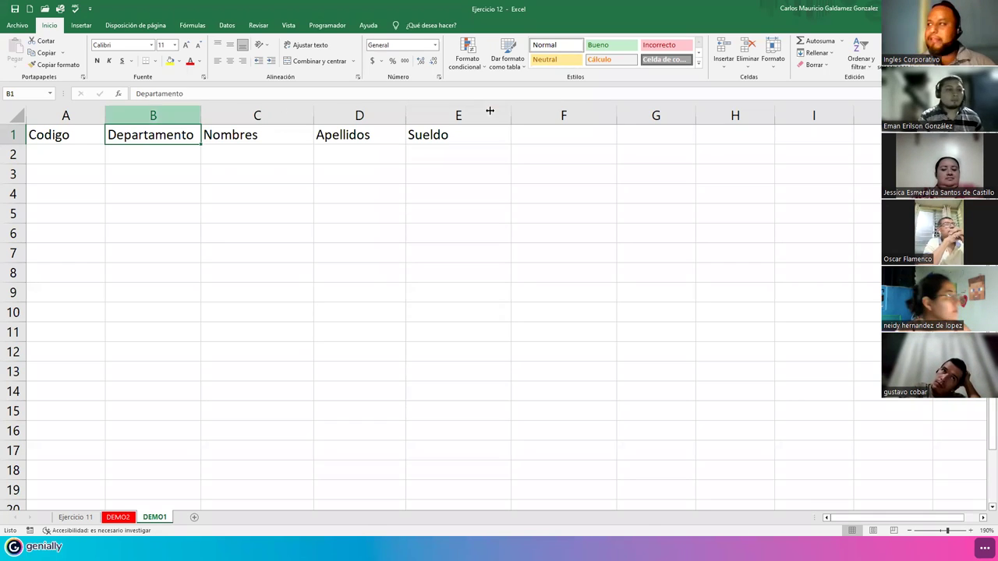
pyautogui.hotkey('ctrl', 'shift', 'l')
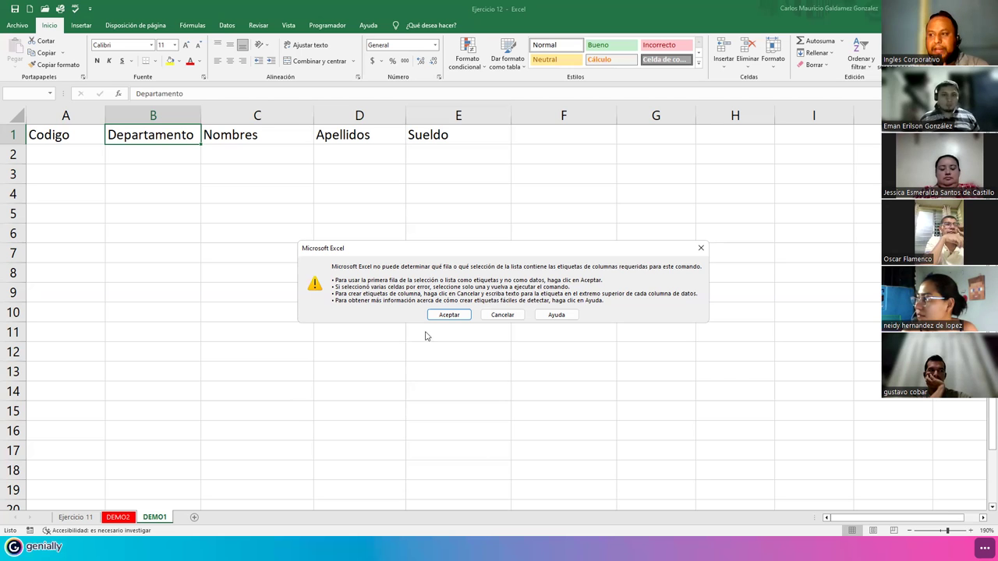
# - Accept the first row as column labels and move the DEMO1 form up and left
pyautogui.click(449, 315)
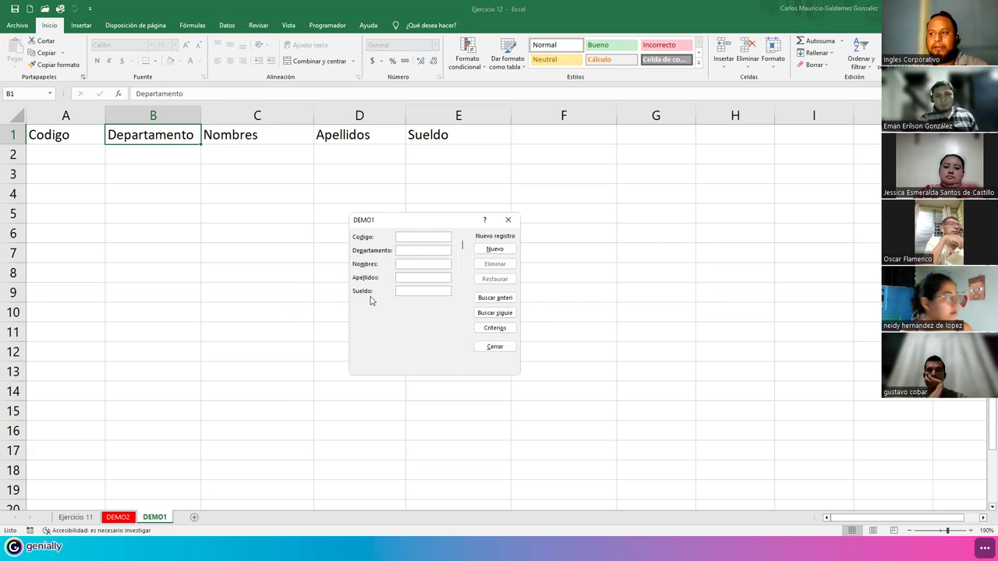
pyautogui.moveTo(417, 224); pyautogui.dragTo(368, 202)
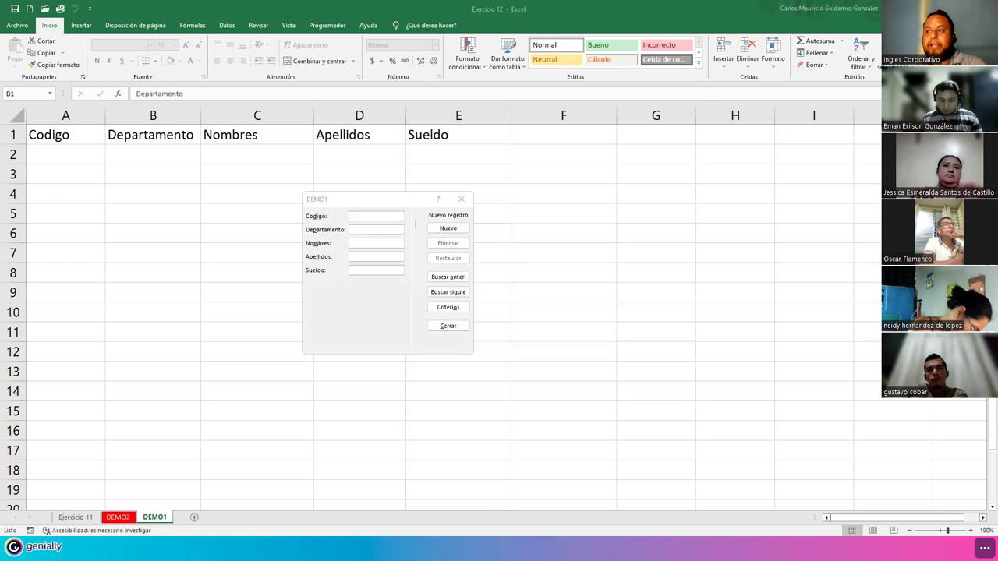
# - Enter record Codigo 10001, Ventas, the employee's first and last names, Sueldo 450
pyautogui.click(392, 217)
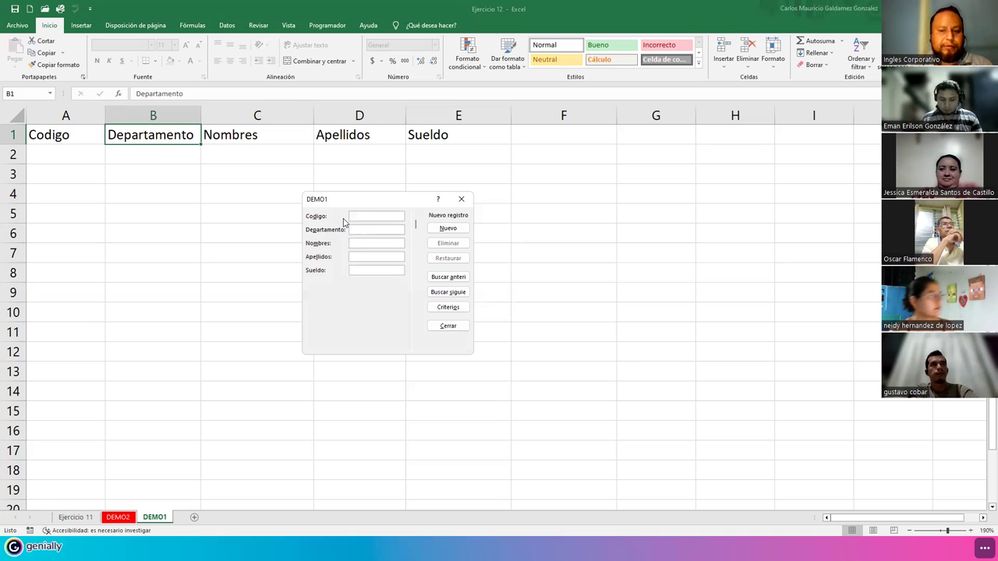
pyautogui.write('1')
pyautogui.write('00')
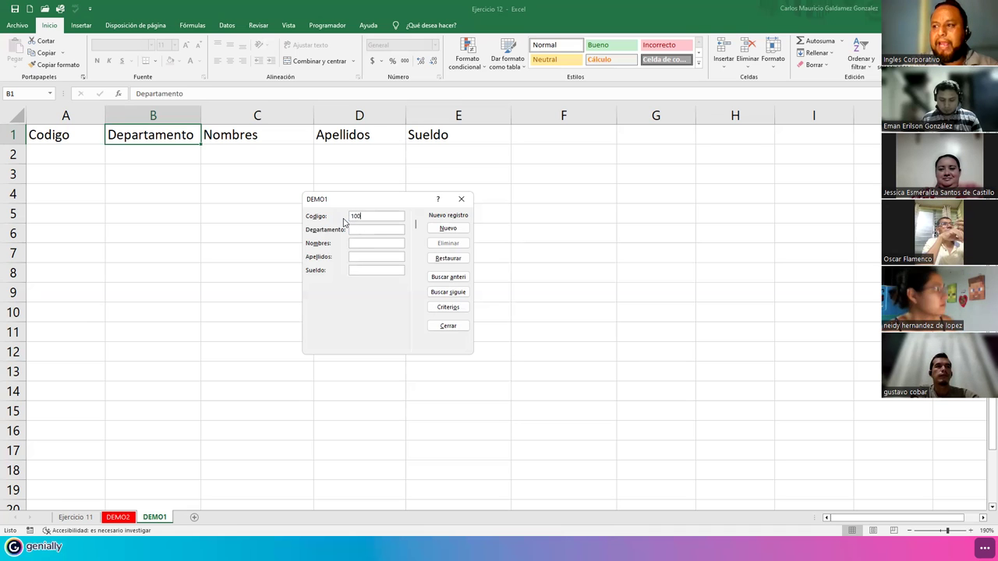
pyautogui.write('1')
pyautogui.press('Tab')
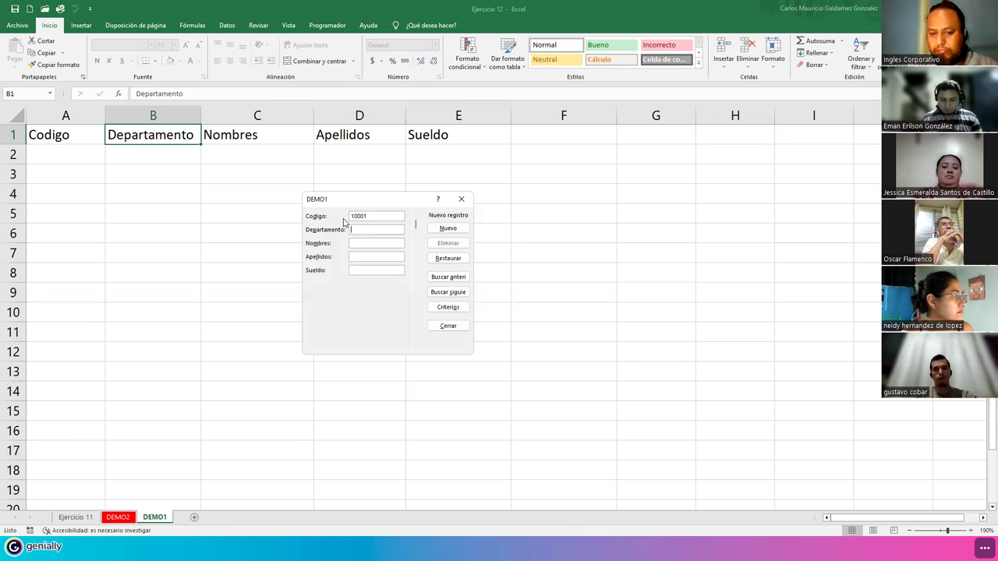
pyautogui.write('Ventas')
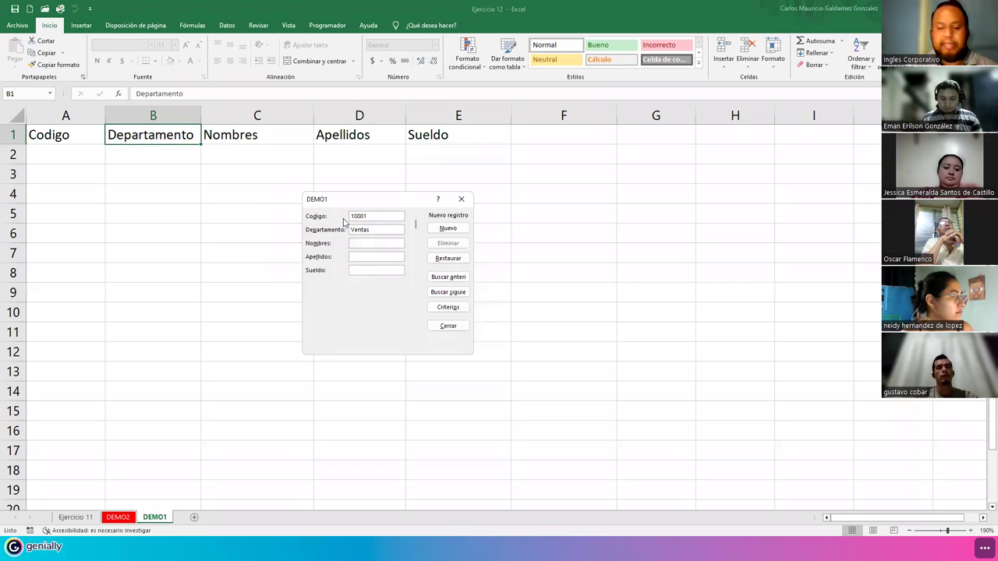
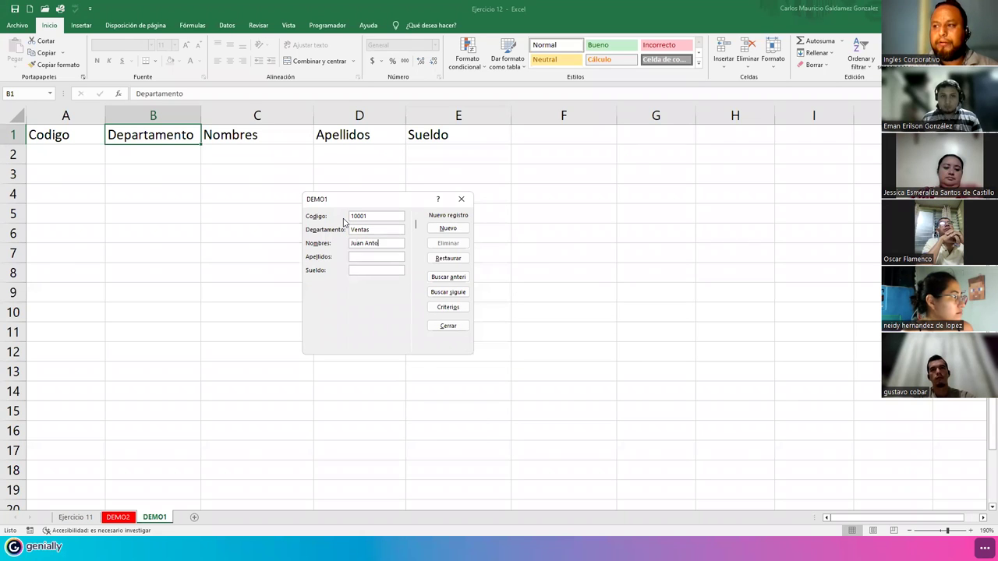
pyautogui.press('Tab')
pyautogui.write('450')
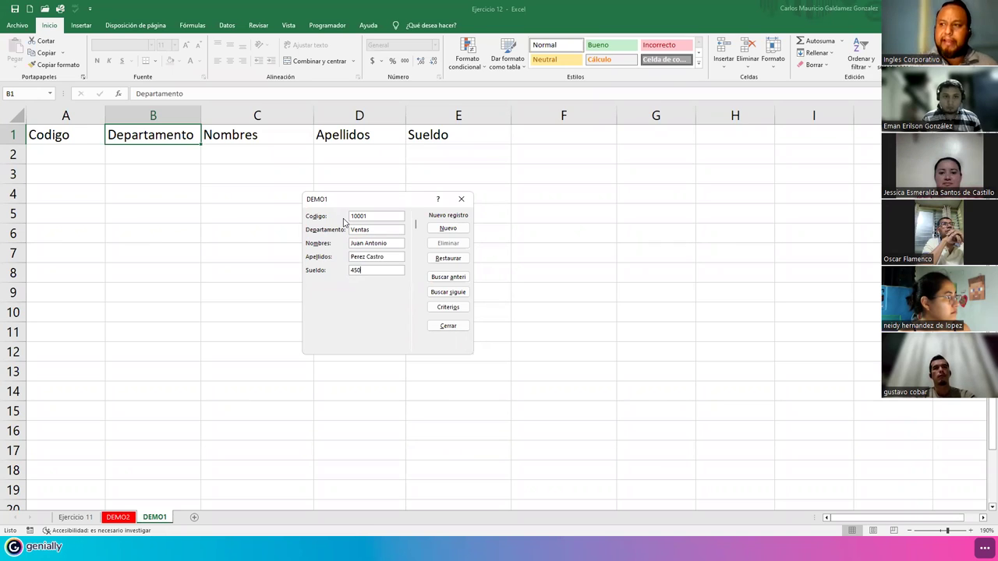
pyautogui.press('Return')
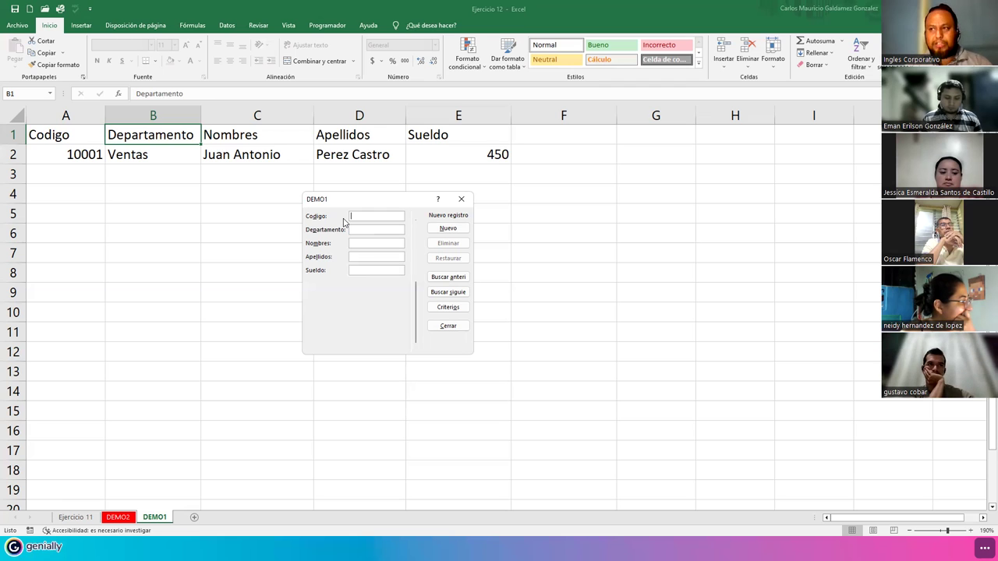
# - Enter record 10002, Finanzas, the employee's names, Sueldo 786.98, and close the form
pyautogui.write('10002')
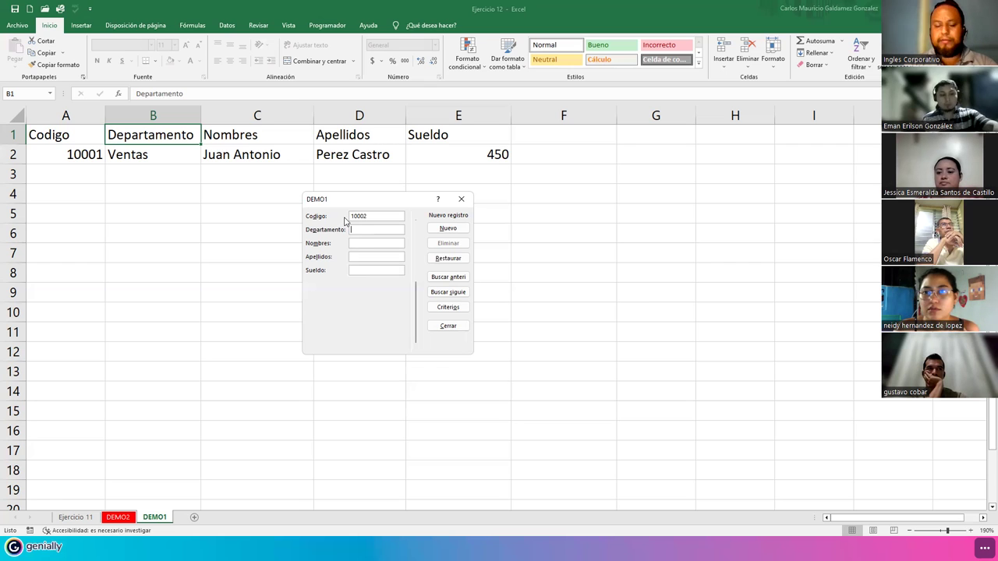
pyautogui.write('Fin')
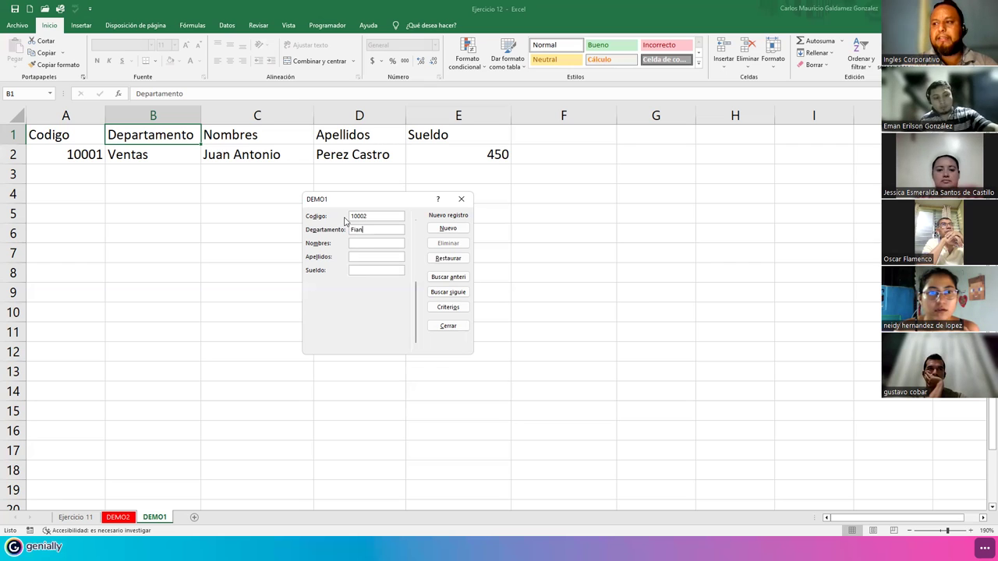
pyautogui.write('anzas')
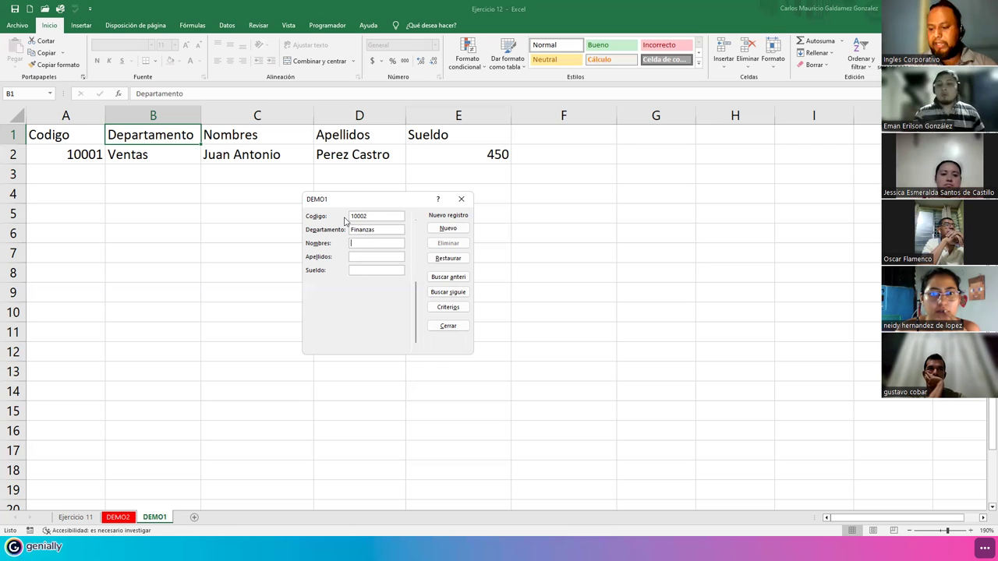
pyautogui.press('Tab')
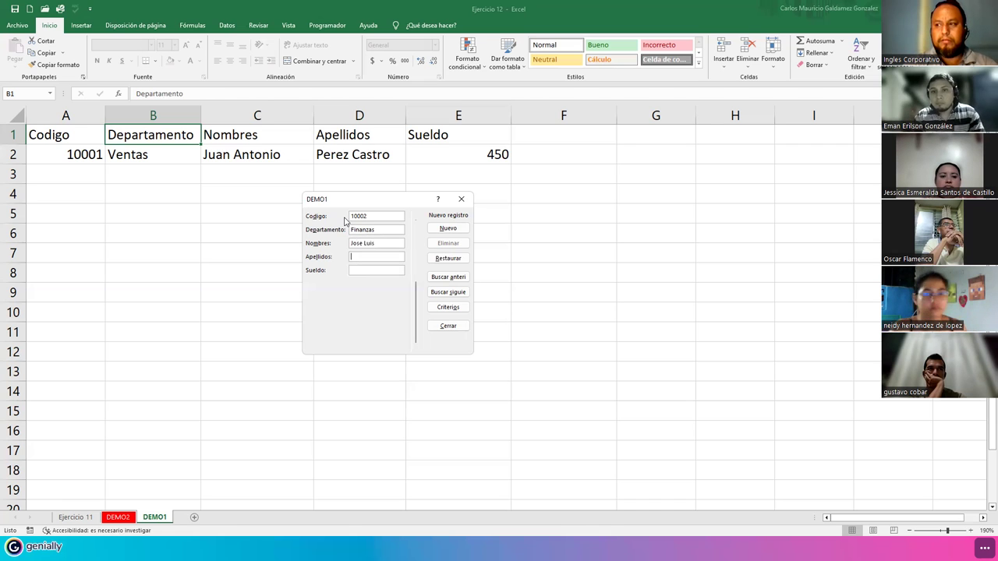
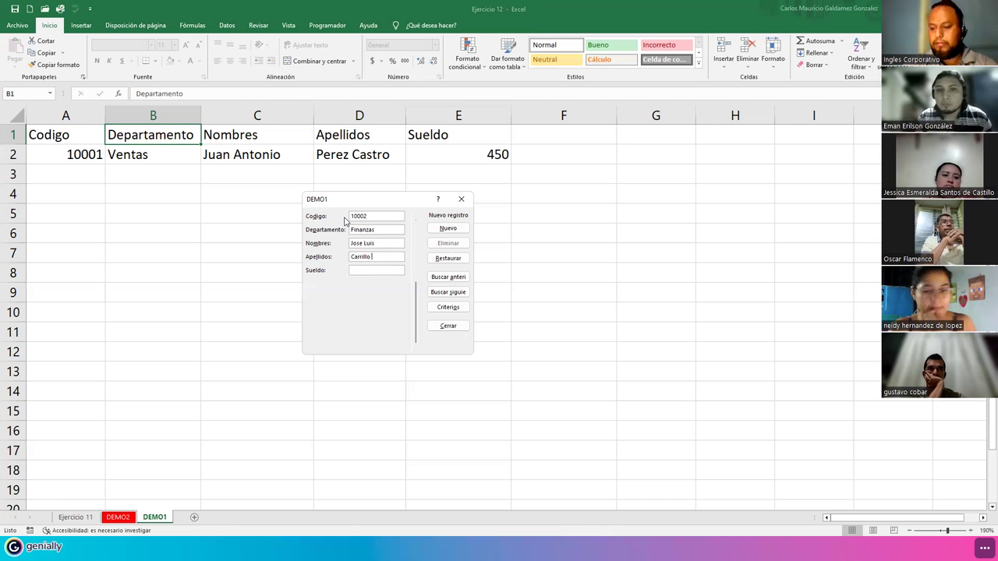
pyautogui.press('Tab')
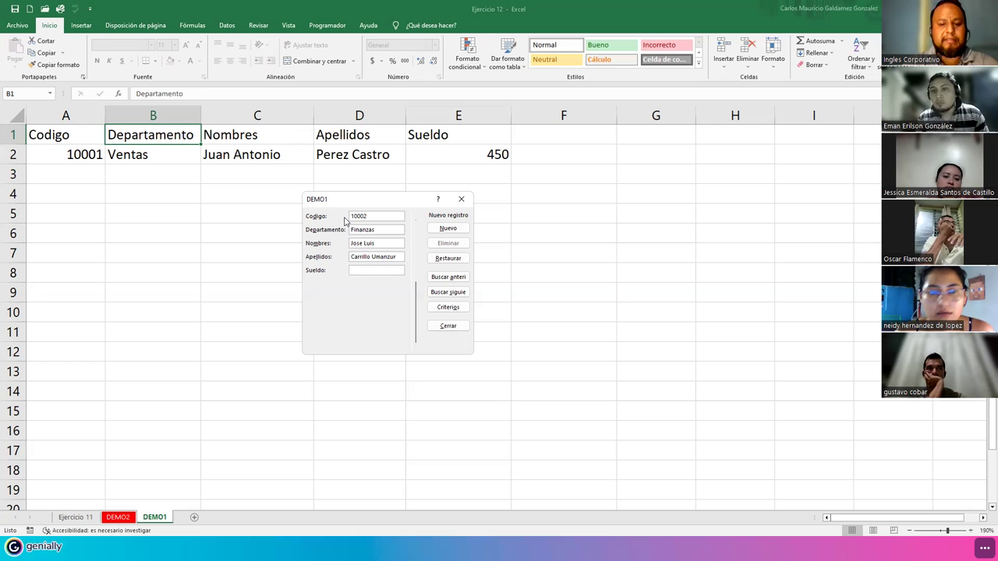
pyautogui.write('786')
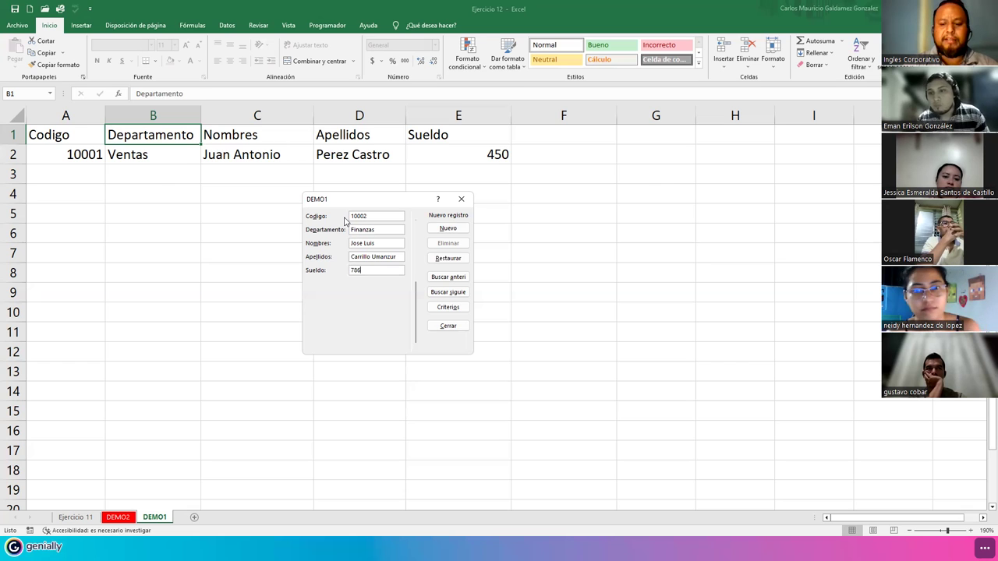
pyautogui.write('.98')
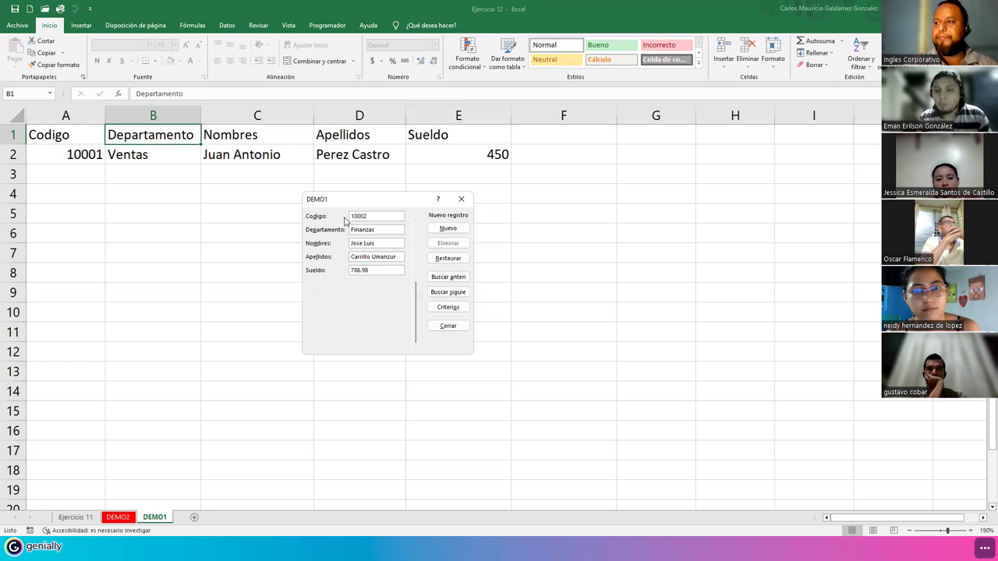
pyautogui.press('Return')
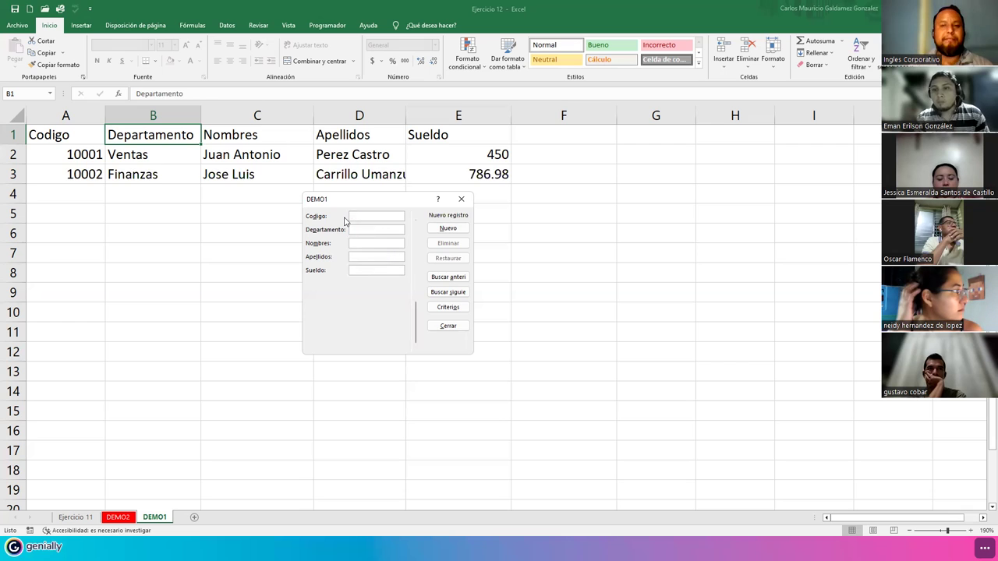
pyautogui.click(443, 328)
# - Resize columns A, C, D and E so names and salaries display fully
pyautogui.moveTo(406, 116); pyautogui.dragTo(422, 115)
pyautogui.doubleClick(313, 115)
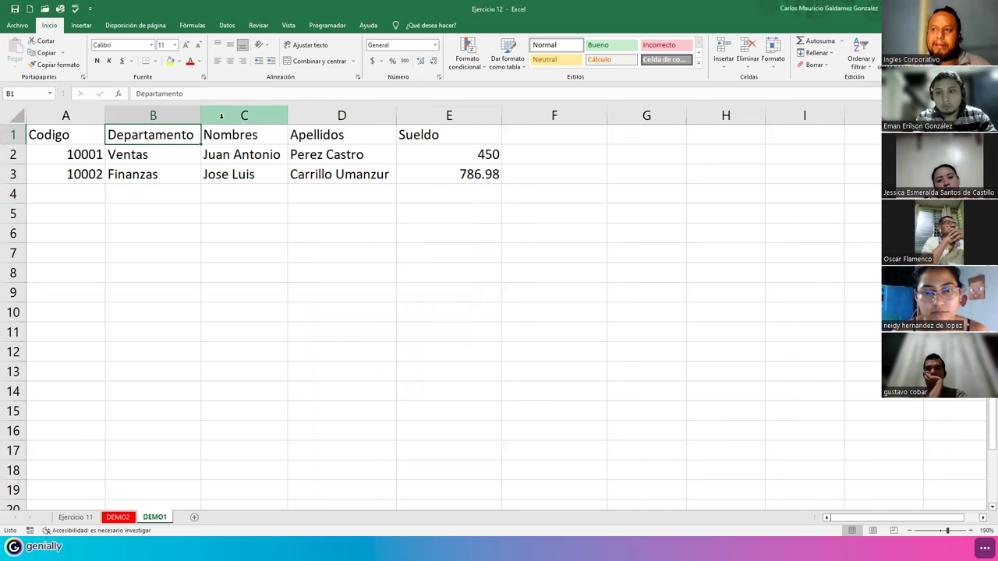
pyautogui.doubleClick(104, 116)
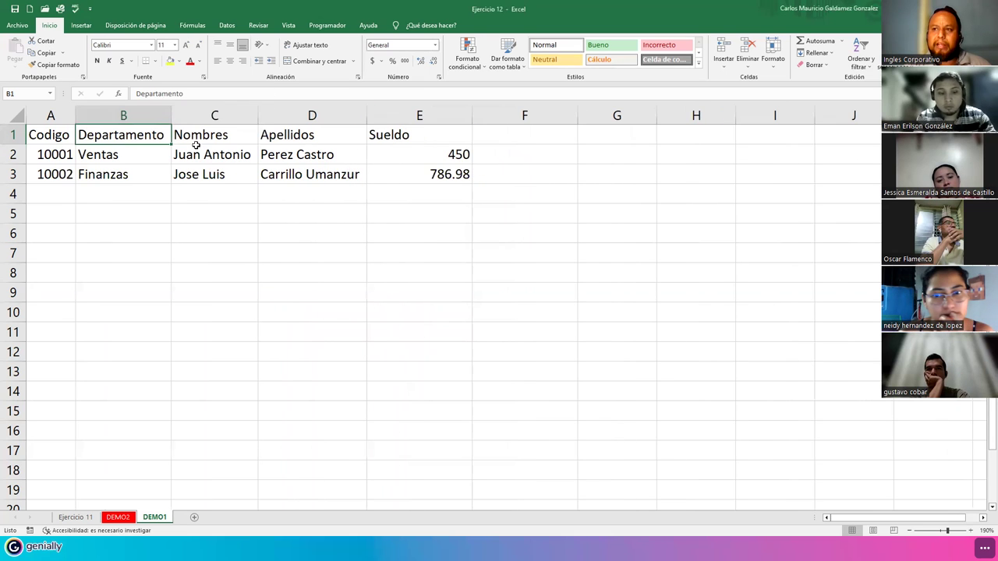
pyautogui.doubleClick(472, 115)
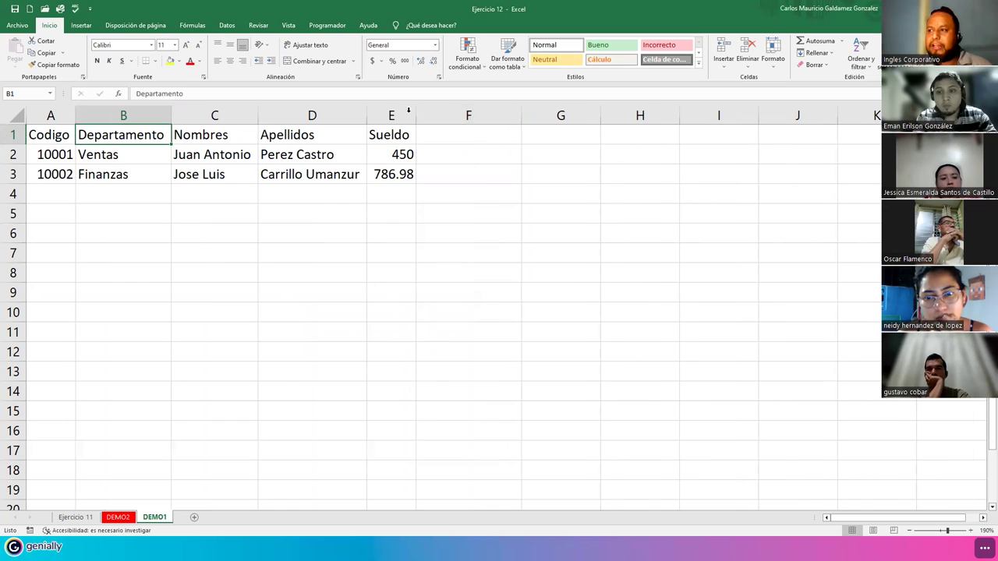
pyautogui.moveTo(415, 115); pyautogui.dragTo(450, 126)
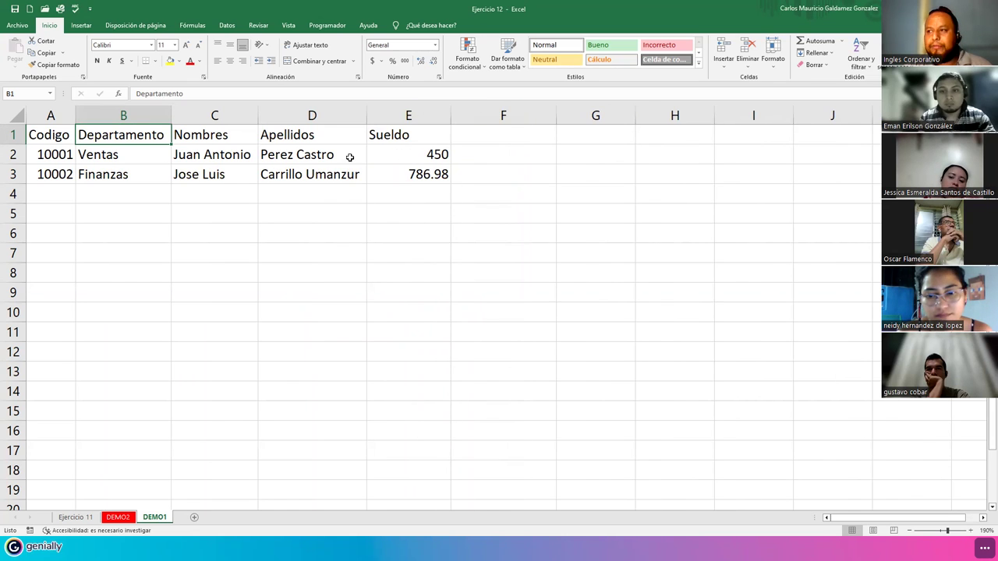
pyautogui.moveTo(401, 156); pyautogui.dragTo(421, 174)
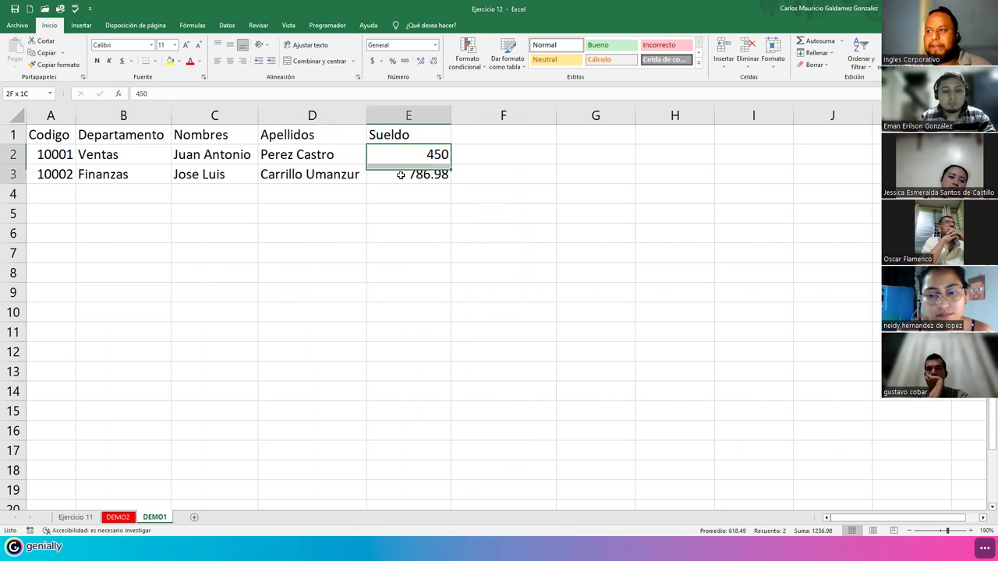
pyautogui.click(435, 47)
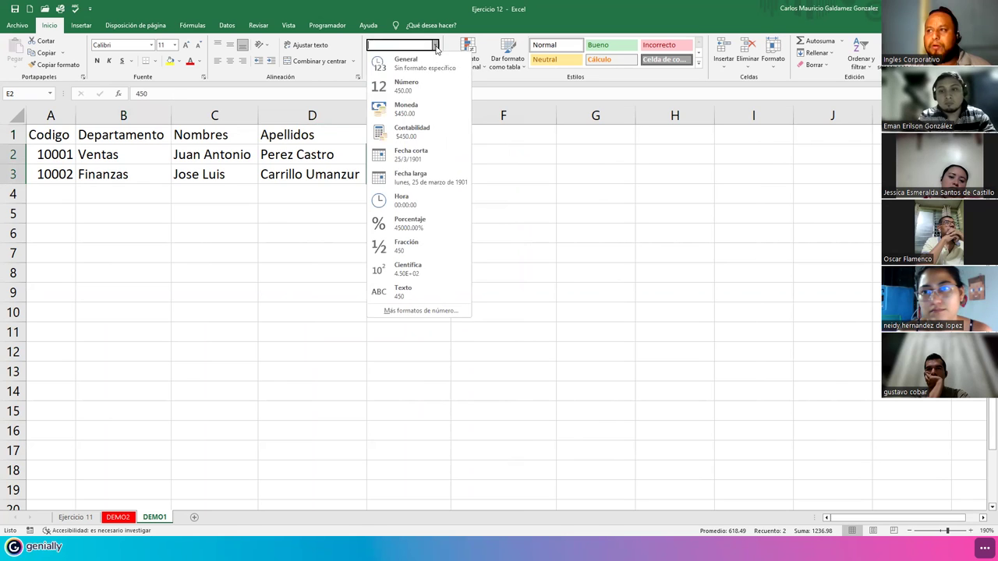
pyautogui.click(419, 134)
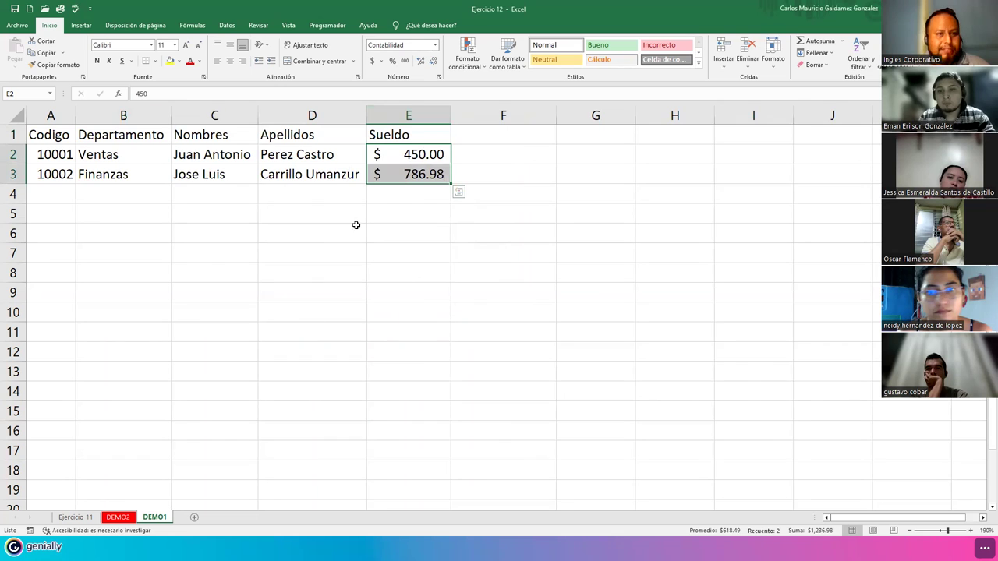
pyautogui.click(406, 163)
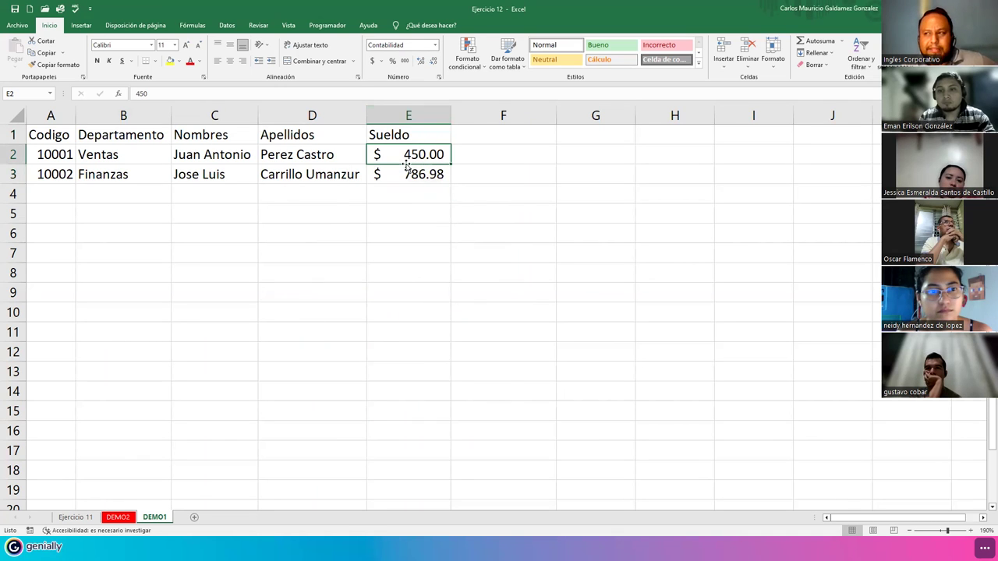
pyautogui.hotkey('ctrl', 'z')
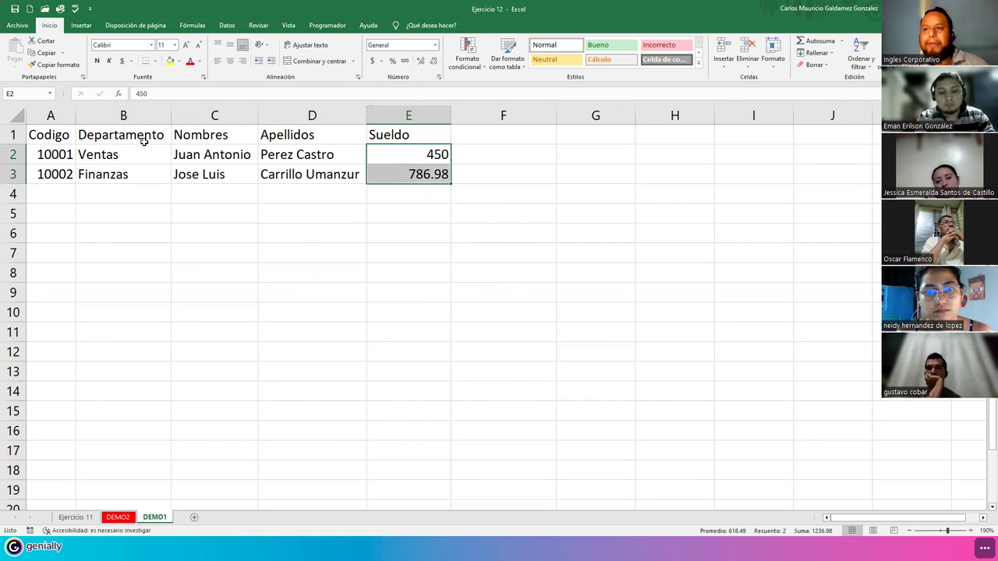
pyautogui.moveTo(47, 136); pyautogui.dragTo(413, 174)
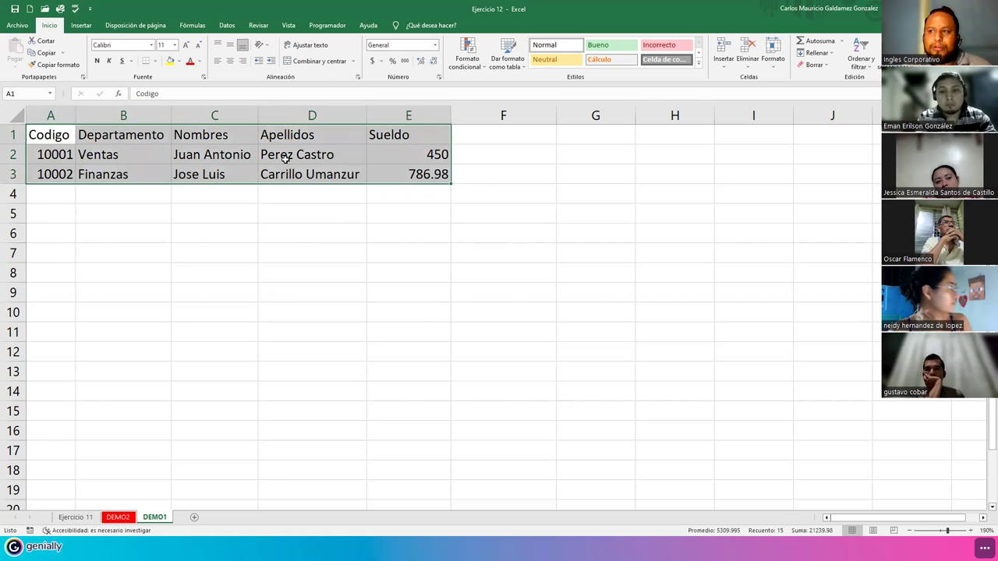
pyautogui.click(286, 158)
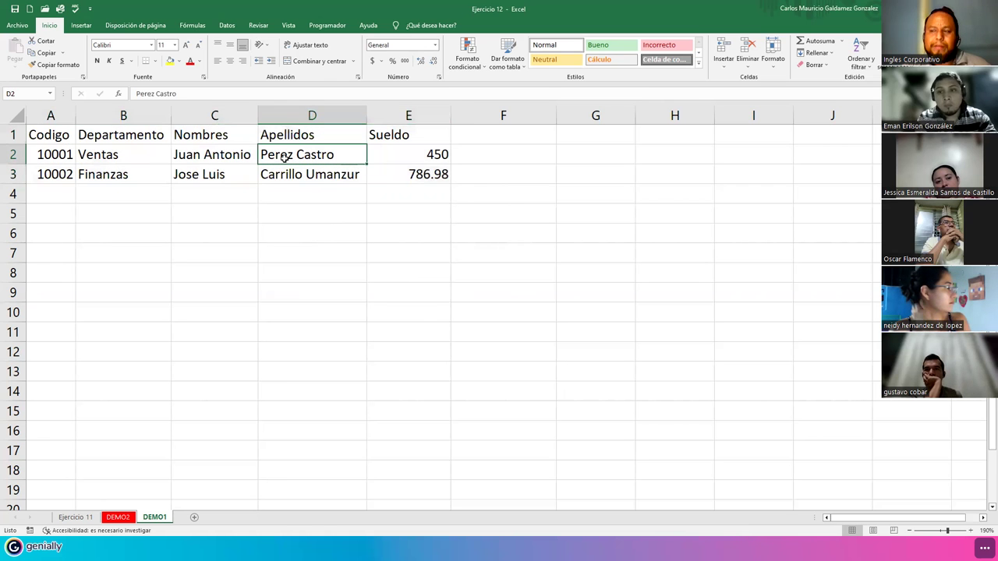
# - Convert A1:E3 into table Tabla4 using the first row as headers
pyautogui.click(86, 26)
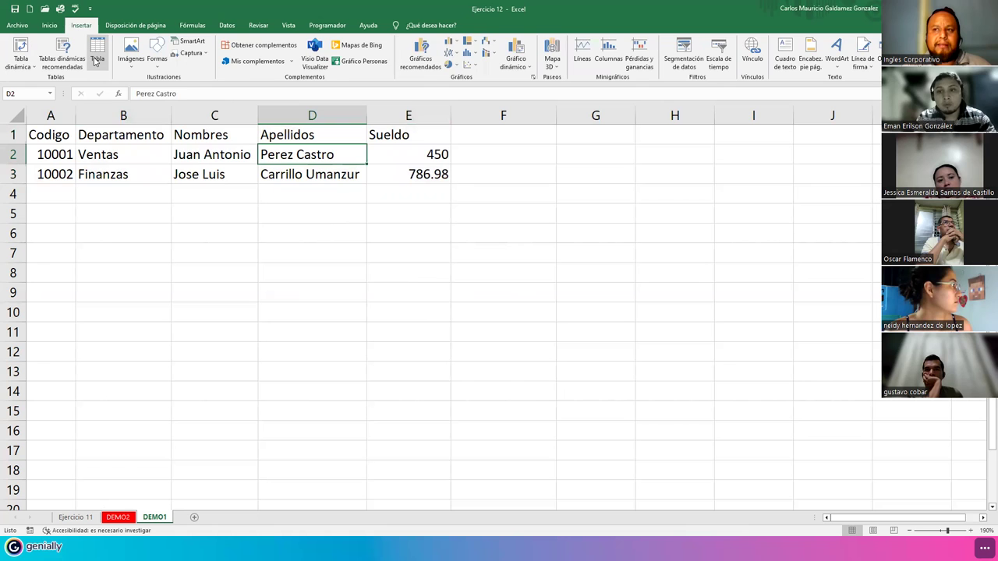
pyautogui.click(98, 61)
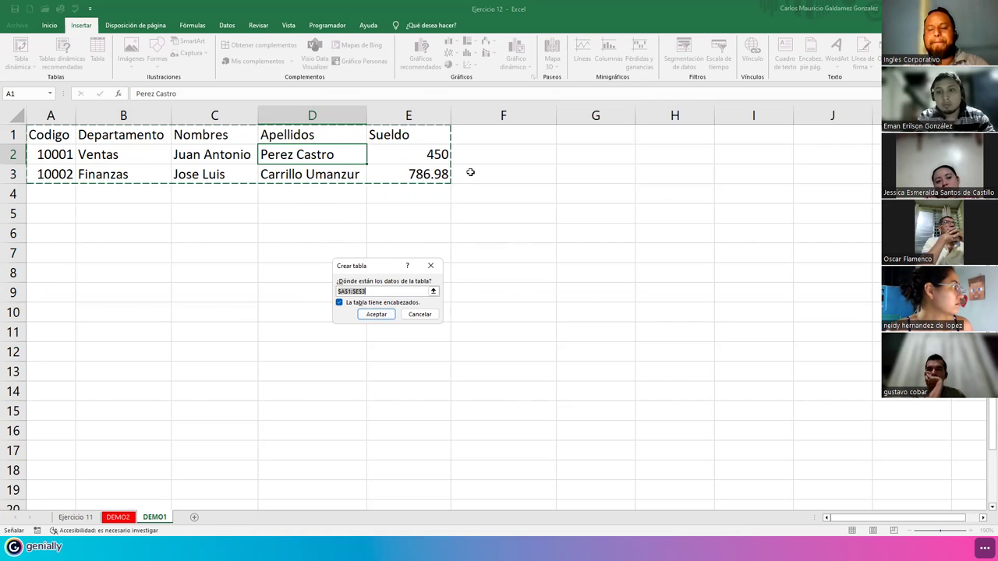
pyautogui.click(363, 318)
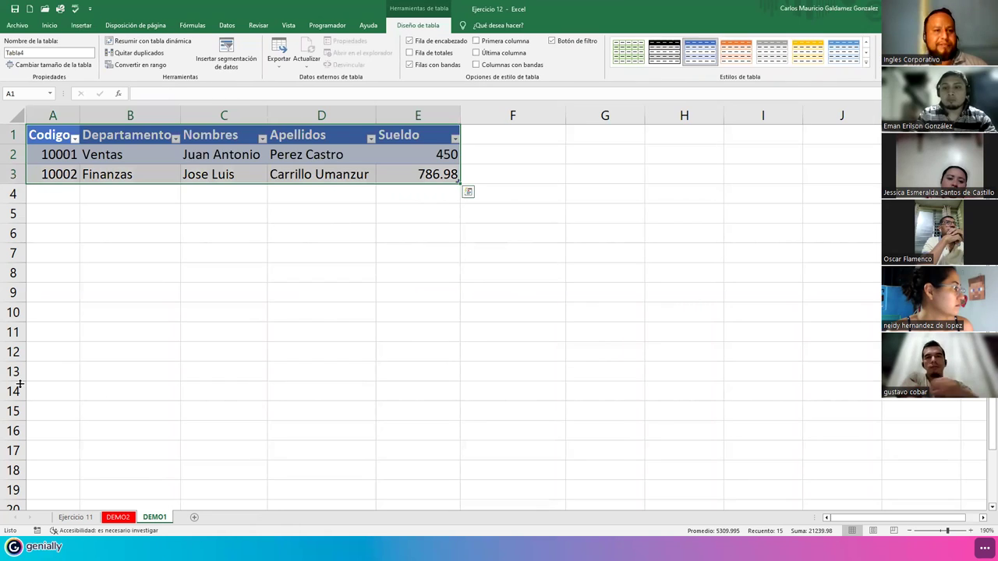
pyautogui.click(107, 169)
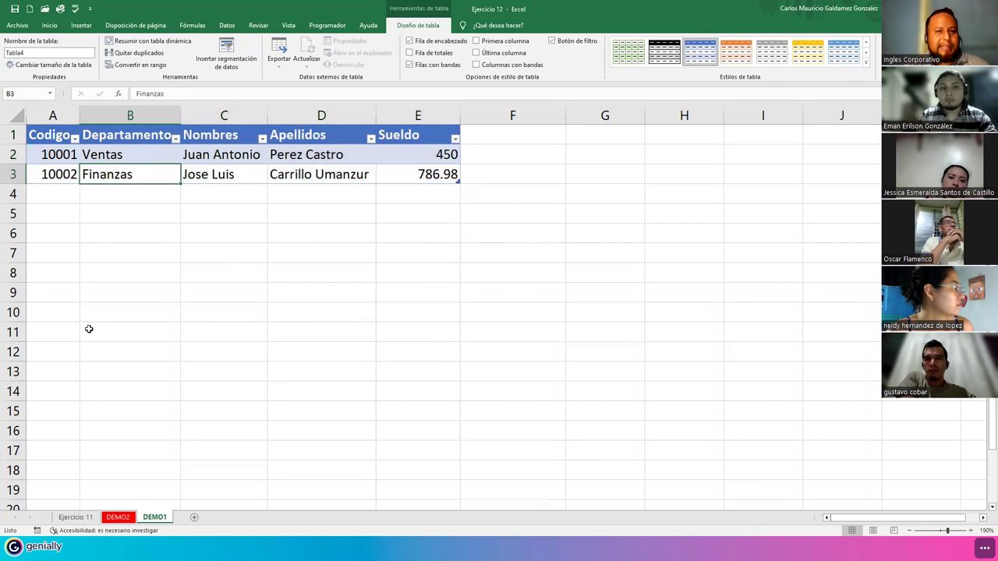
pyautogui.click(117, 155)
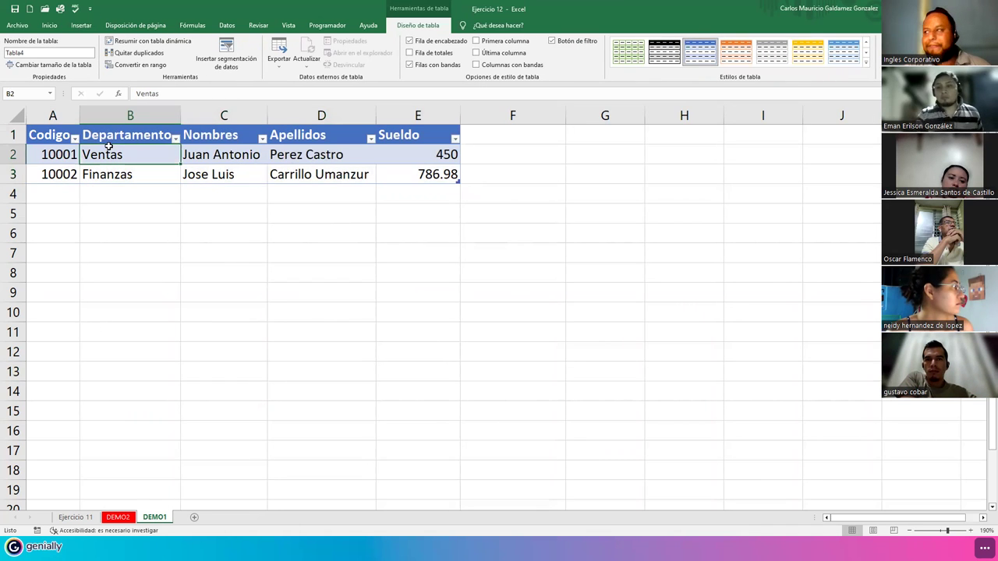
pyautogui.click(49, 25)
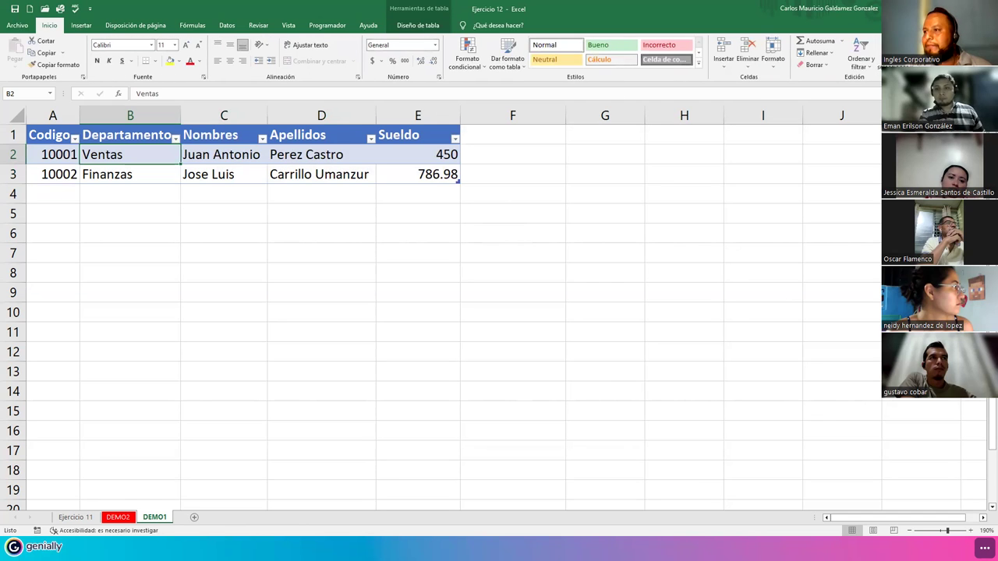
# - Apply Contabilidad format to the Sueldo values in E2:E3, then open the table's data form
pyautogui.moveTo(394, 155); pyautogui.dragTo(394, 173)
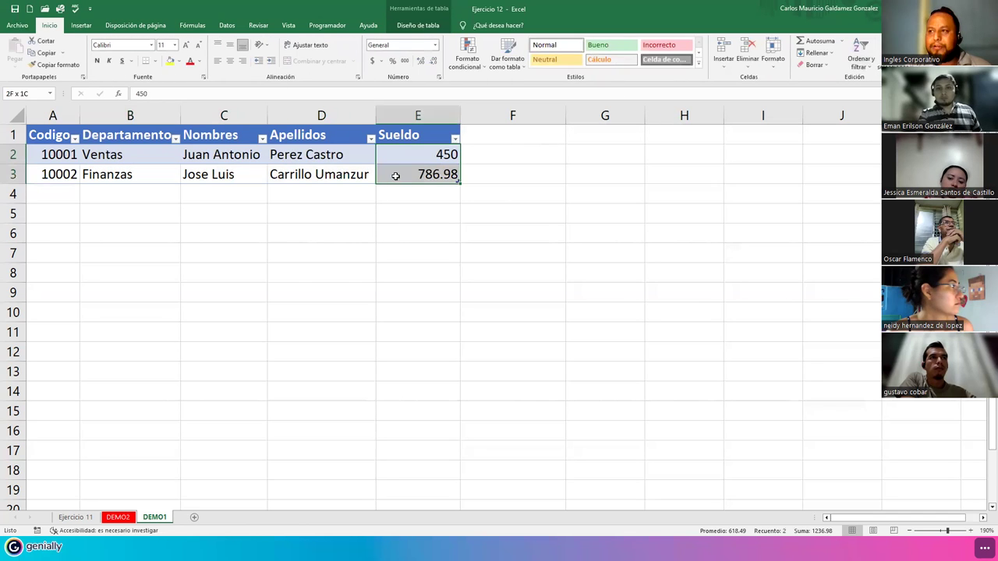
pyautogui.click(434, 44)
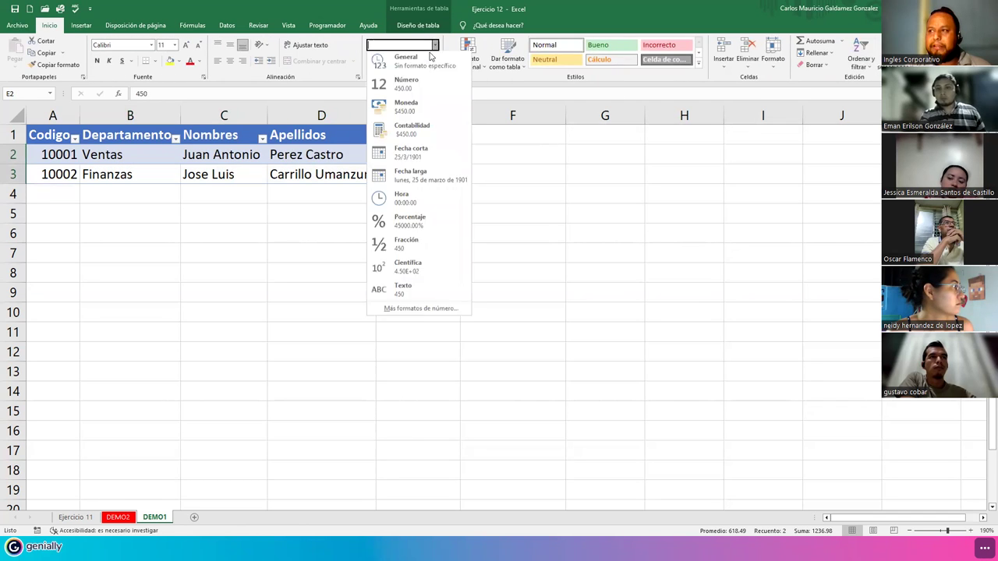
pyautogui.click(412, 131)
pyautogui.click(133, 155)
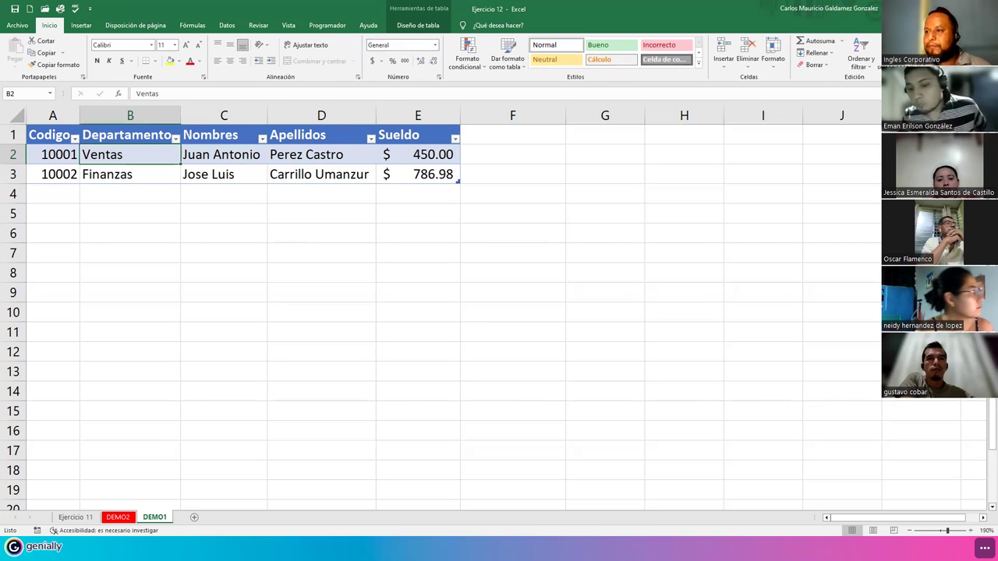
pyautogui.click(60, 8)
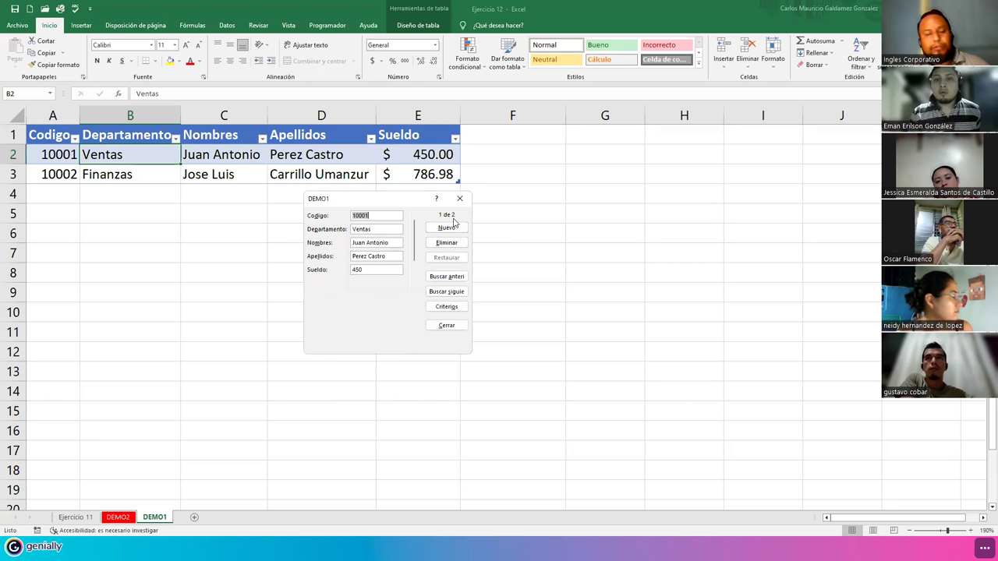
# - Step the DEMO1 form to record 2 of 2, then start a blank new record
pyautogui.moveTo(414, 247); pyautogui.dragTo(414, 320)
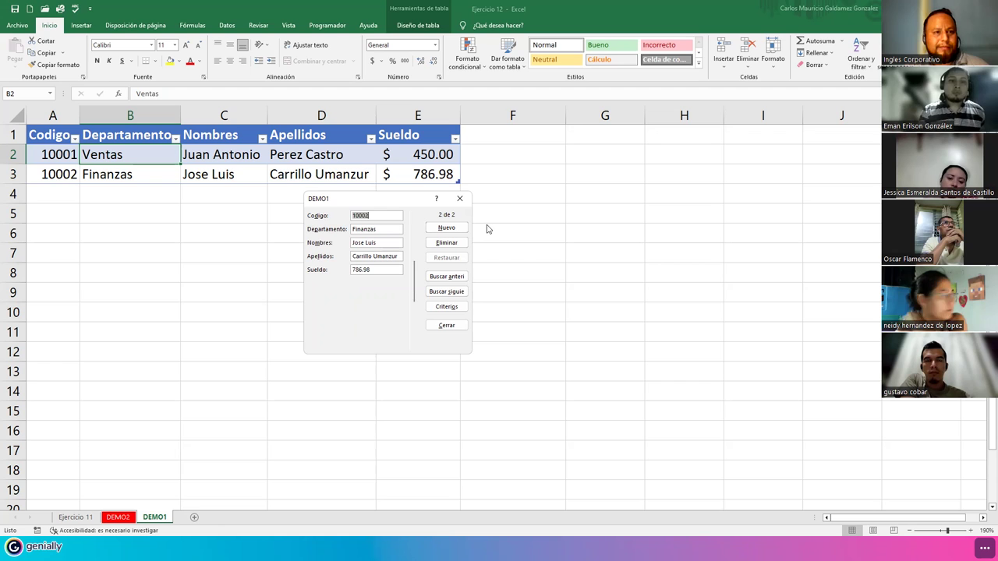
pyautogui.click(416, 349)
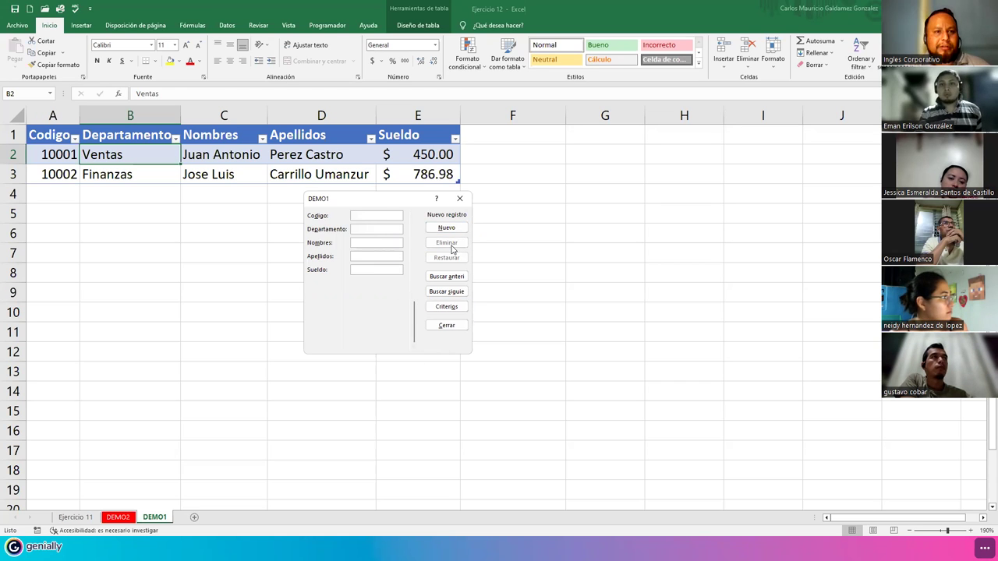
# - Enter Codigo 10003, department Seguridad, the employee's names and salary 634.67 in the form and add it
pyautogui.click(364, 217)
pyautogui.write('100')
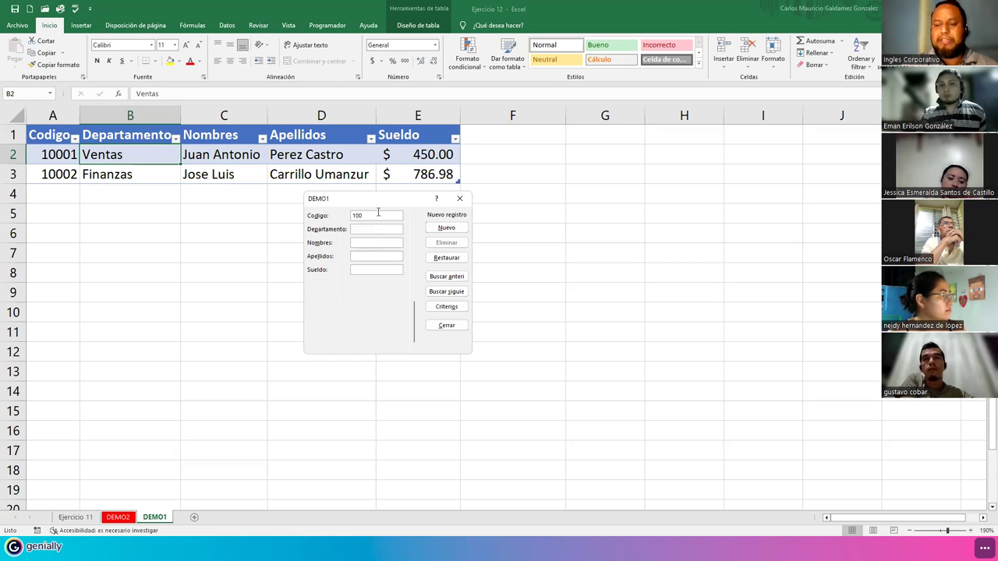
pyautogui.write('03')
pyautogui.press('Tab')
pyautogui.write('Sec')
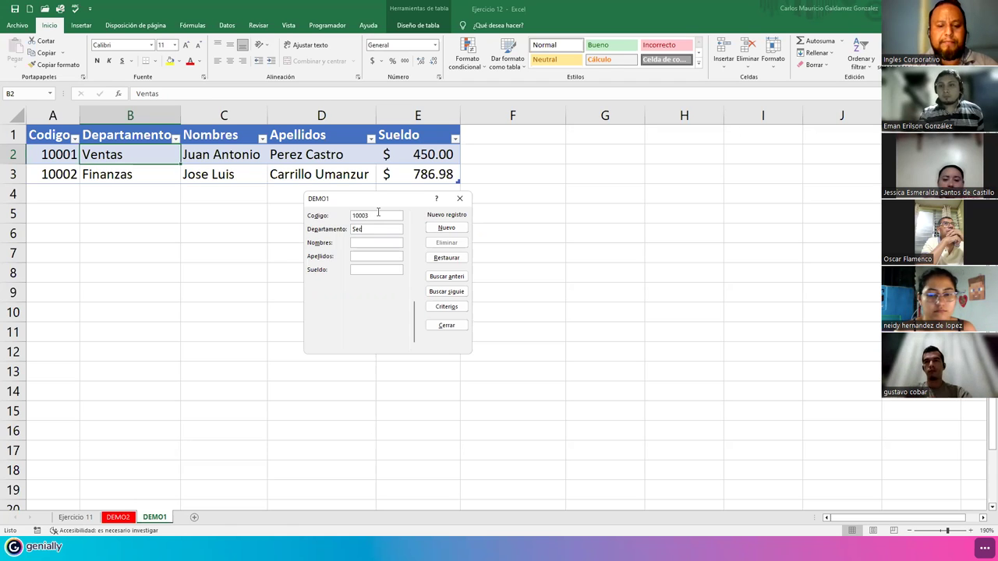
pyautogui.write('guridad')
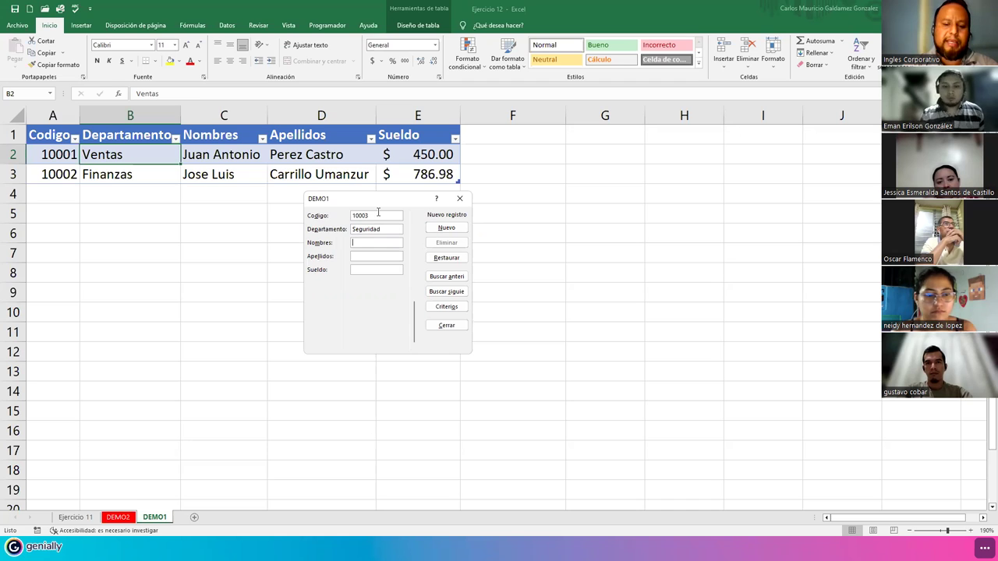
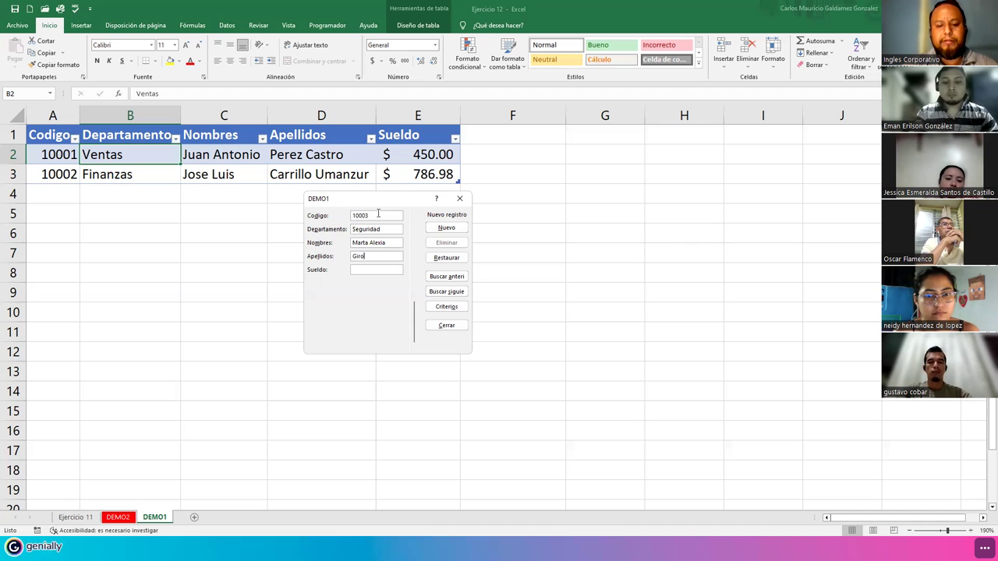
pyautogui.press('Tab')
pyautogui.write('634.67')
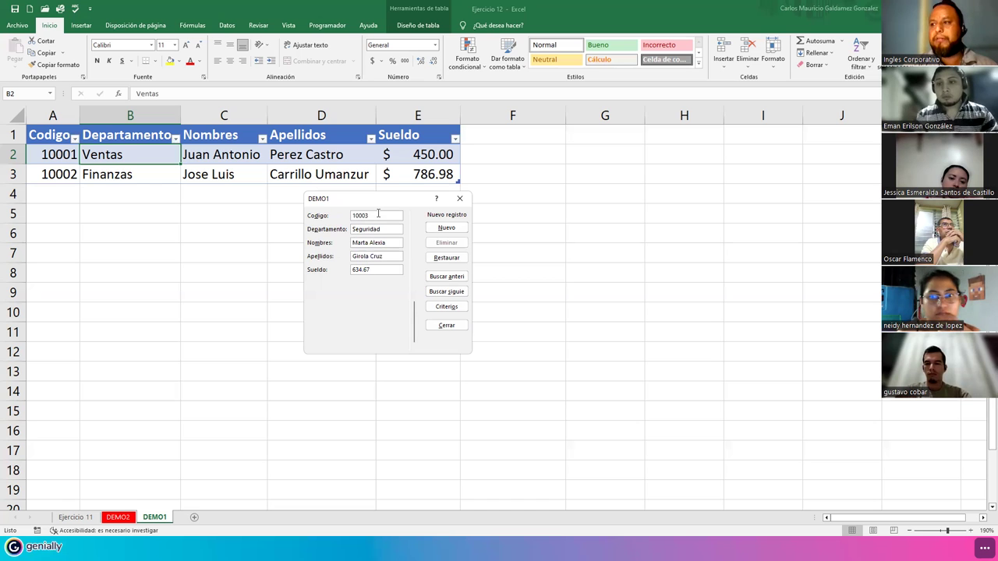
pyautogui.press('Return')
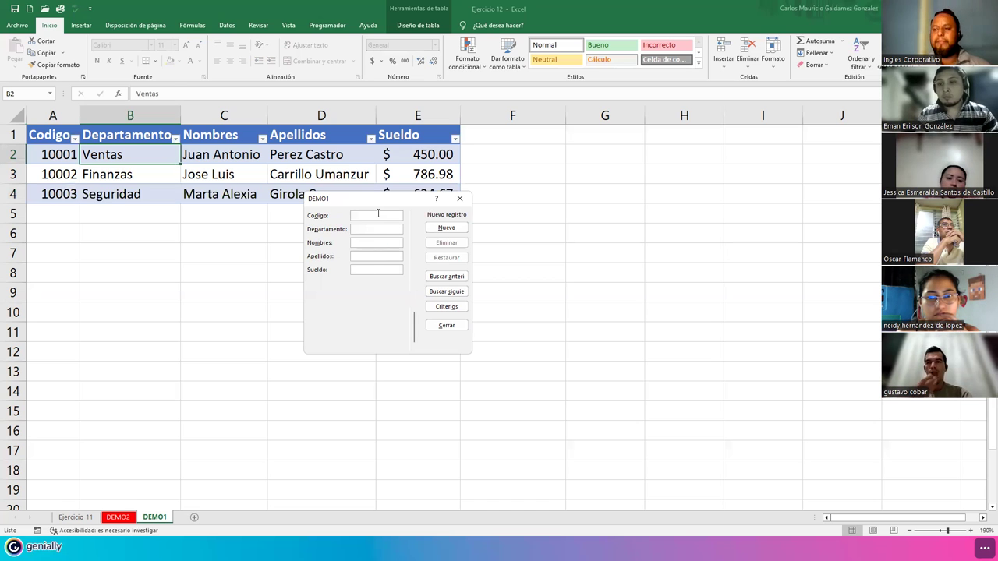
pyautogui.moveTo(361, 207); pyautogui.dragTo(358, 230)
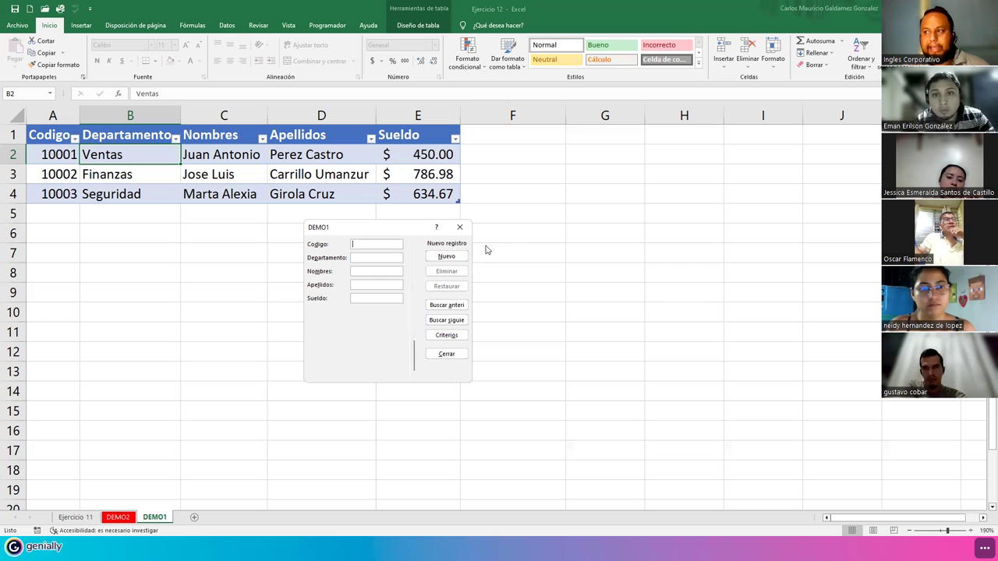
# - Close the data form, return to the DEMO1 sheet and select cell A11
pyautogui.click(459, 227)
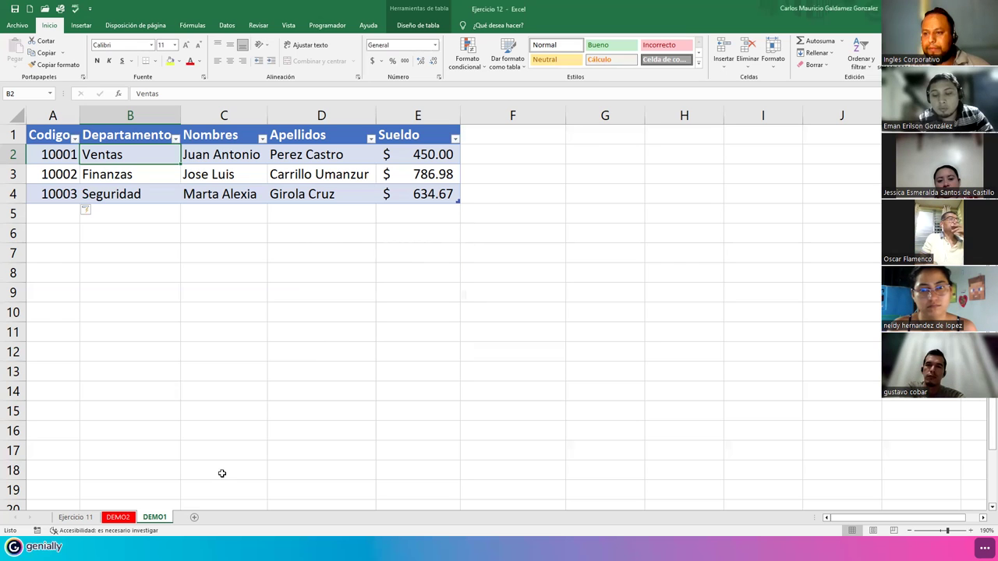
pyautogui.click(118, 517)
pyautogui.click(155, 518)
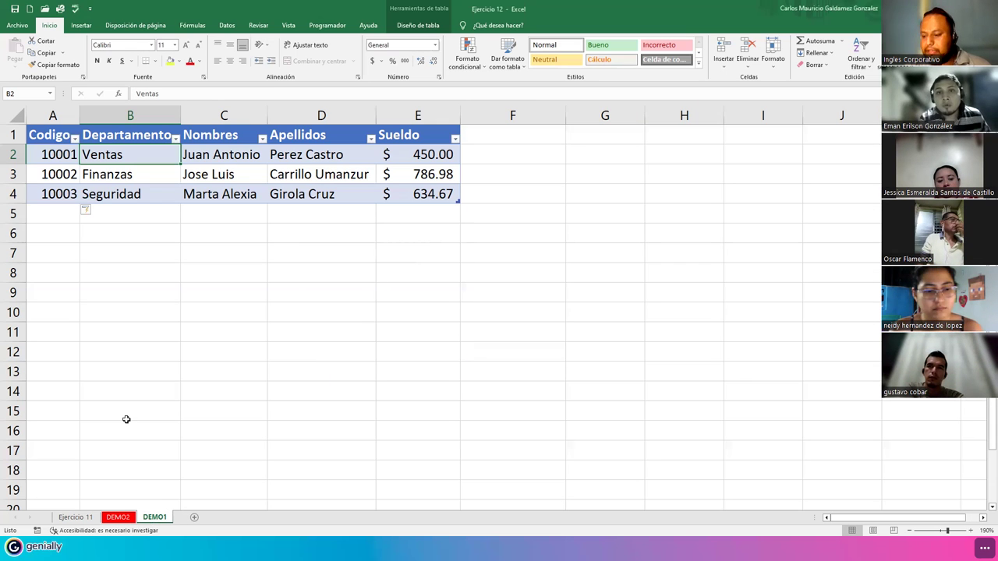
pyautogui.click(61, 324)
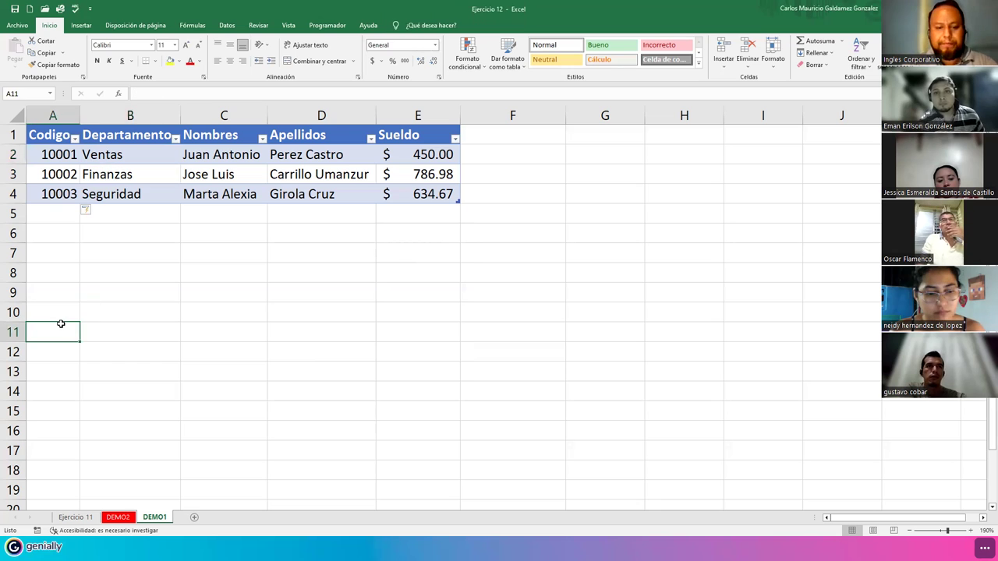
# - Type headers DNI, Departamento, Nombres, Apellidos and Sueldo across A11:E11
pyautogui.write('DNI')
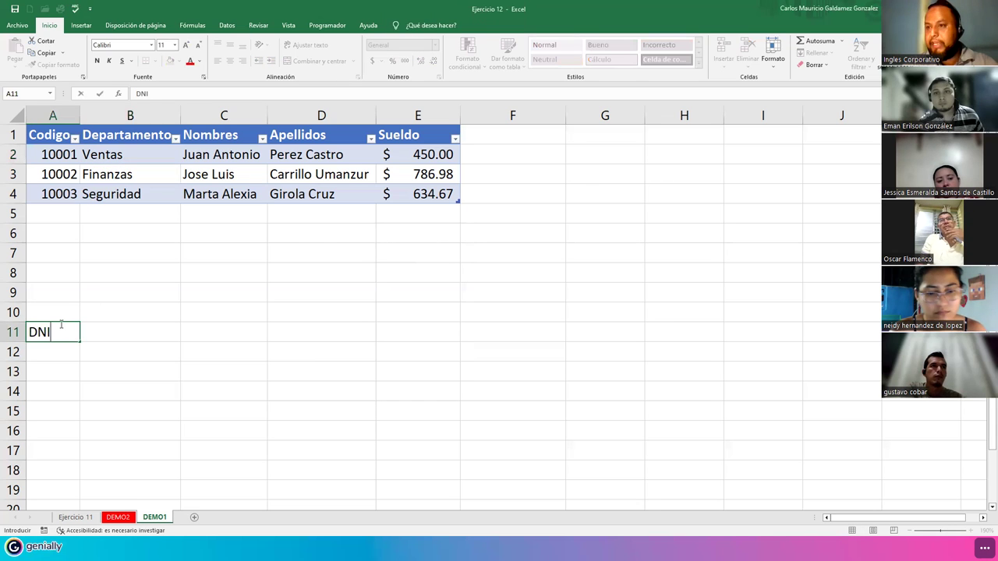
pyautogui.press('Tab')
pyautogui.write('Deaprta')
pyautogui.press('BackSpace')
pyautogui.press('BackSpace')
pyautogui.press('BackSpace')
pyautogui.press('BackSpace')
pyautogui.press('BackSpace')
pyautogui.write('partamento')
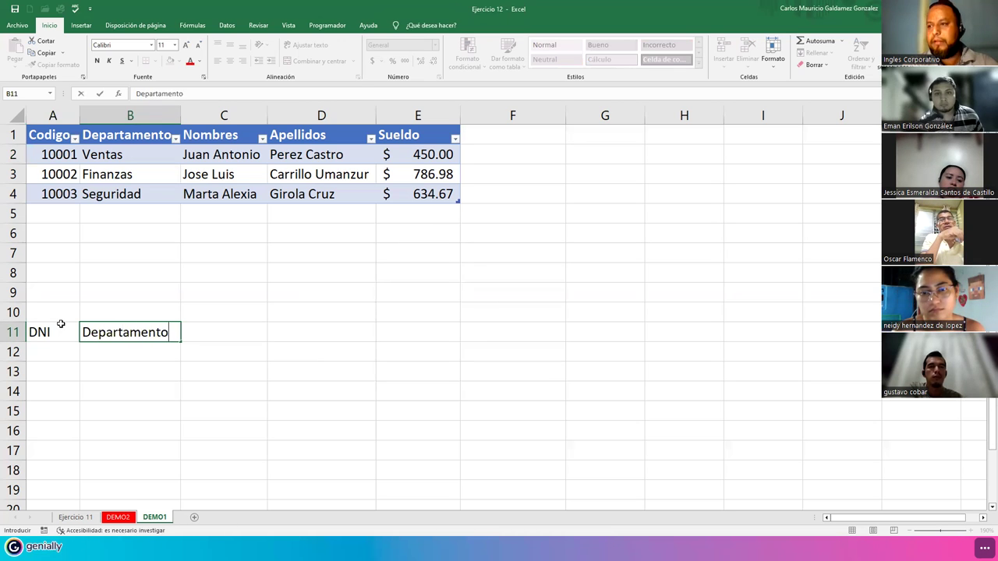
pyautogui.press('Tab')
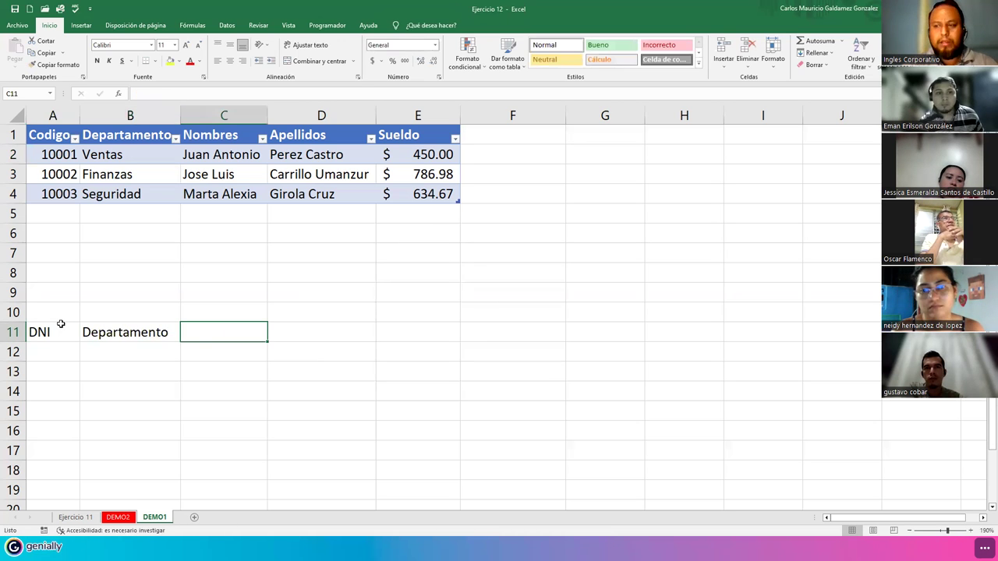
pyautogui.write('Mp,nre')
pyautogui.press('BackSpace')
pyautogui.press('BackSpace')
pyautogui.press('BackSpace')
pyautogui.press('BackSpace')
pyautogui.press('BackSpace')
pyautogui.write('Nombres')
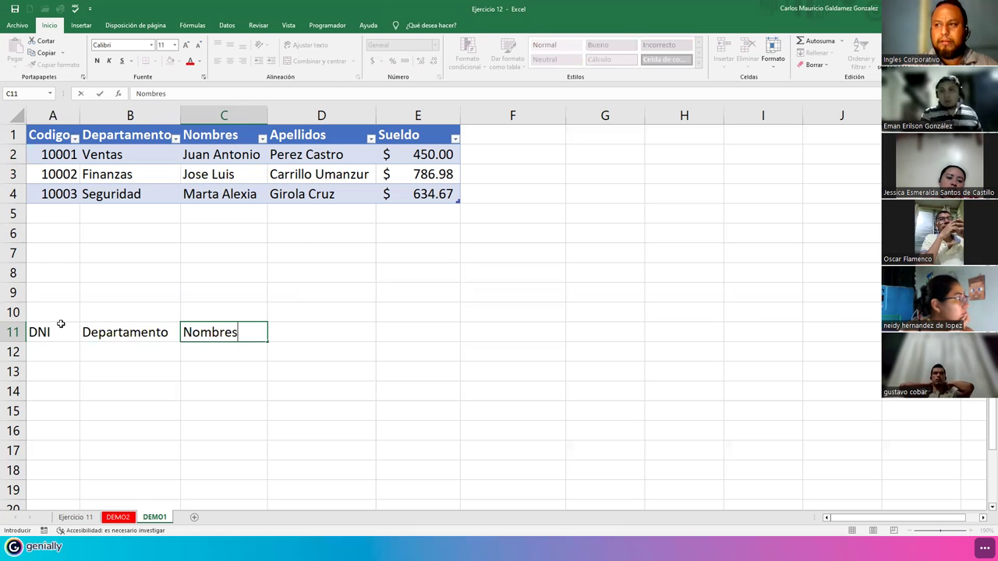
pyautogui.press('Tab')
pyautogui.write('Apellidos')
pyautogui.press('Tab')
pyautogui.write('Sueldo')
pyautogui.press('Tab')
# - Add headers ISSS, AFP and RENTA in F11:H11
pyautogui.write('AFP')
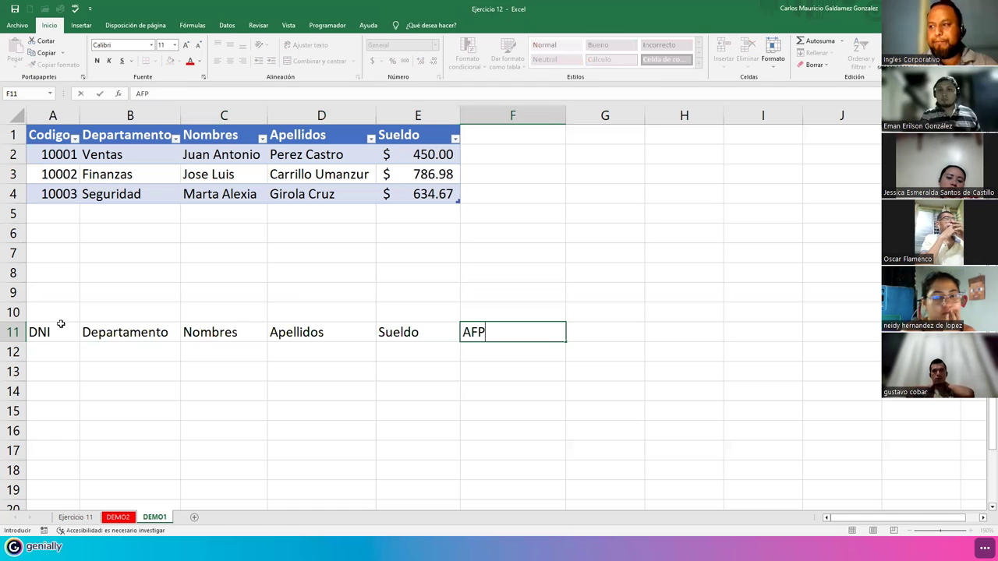
pyautogui.press('Tab')
pyautogui.hotkey('shift', 'Tab')
pyautogui.write('IS')
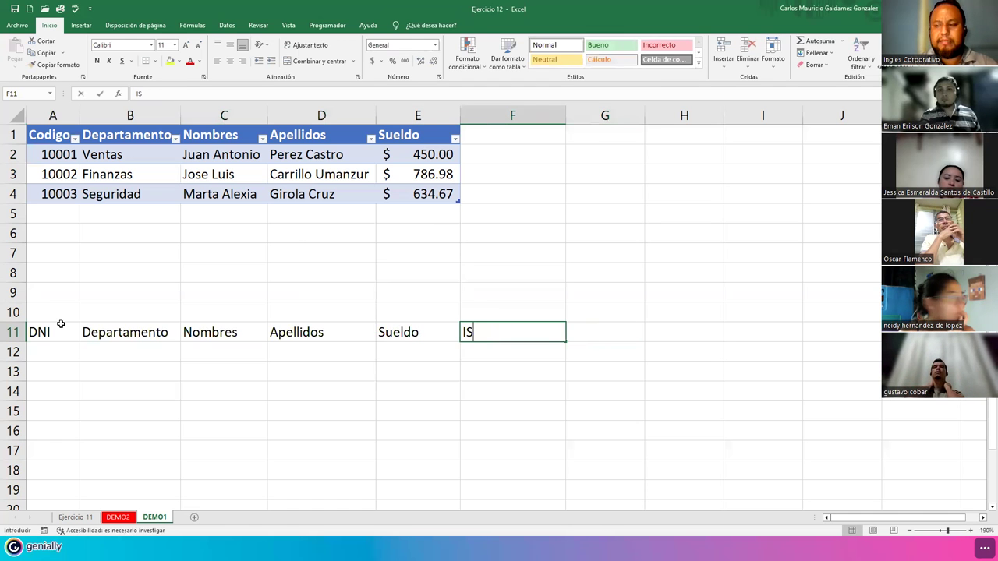
pyautogui.write('SS')
pyautogui.press('Tab')
pyautogui.write('AFP')
pyautogui.press('Tab')
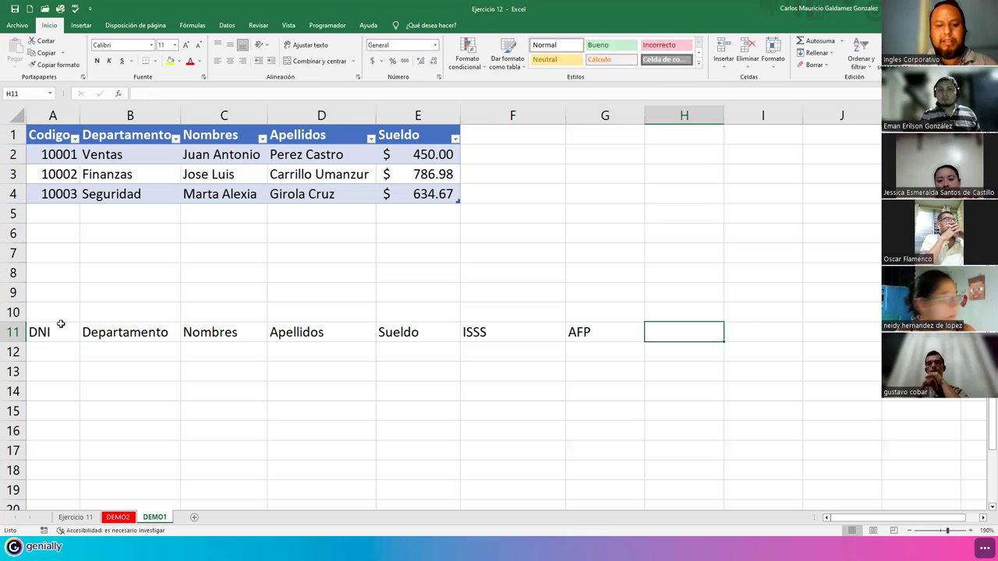
pyautogui.write('FSV')
pyautogui.press('BackSpace')
pyautogui.press('BackSpace')
pyautogui.press('BackSpace')
pyautogui.write('TA')
pyautogui.press('Tab')
# - Finish the header row with DESC in I11 and Sueldo Neto in J11
pyautogui.write('DESC')
pyautogui.press('Tab')
pyautogui.write('Tot')
pyautogui.press('BackSpace')
pyautogui.press('BackSpace')
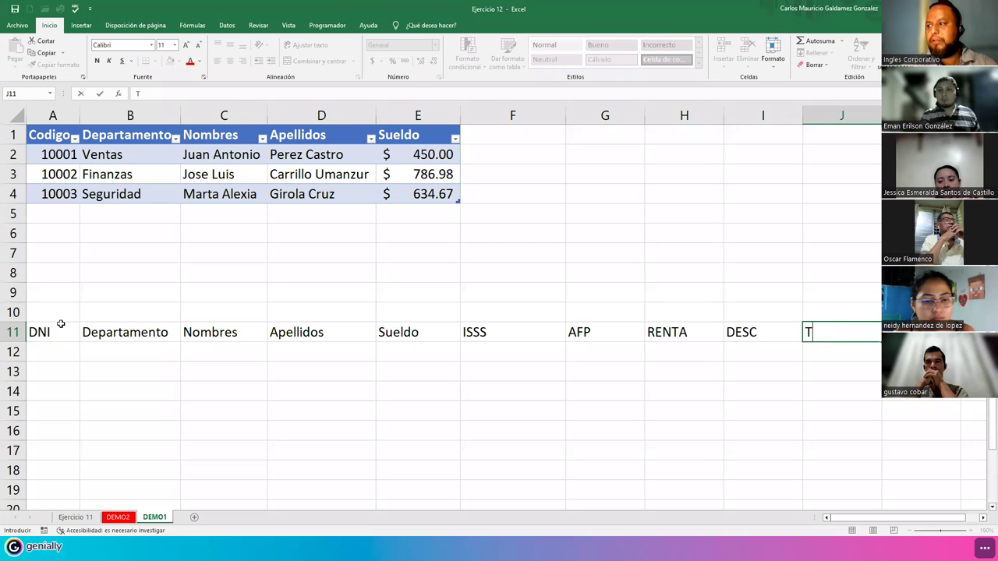
pyautogui.write('do Neto')
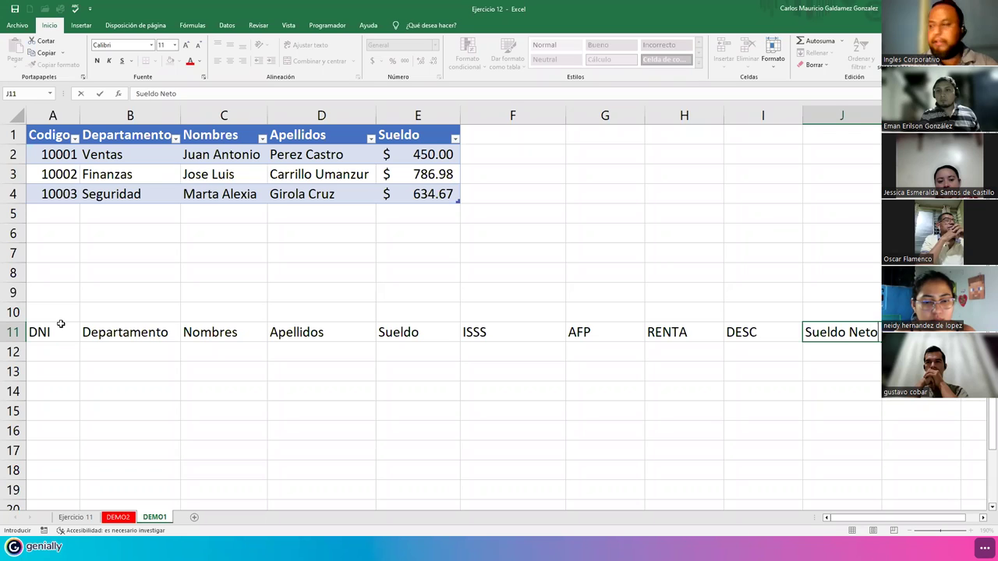
pyautogui.press('Return')
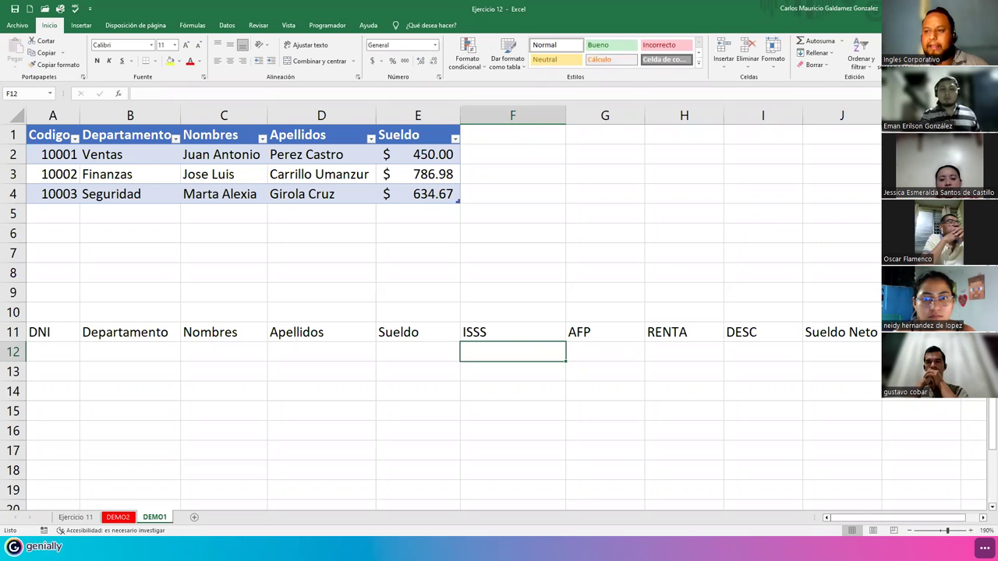
# - Convert the A11:J11 headers into a table with headers, creating Tabla5
pyautogui.moveTo(56, 337); pyautogui.dragTo(822, 333)
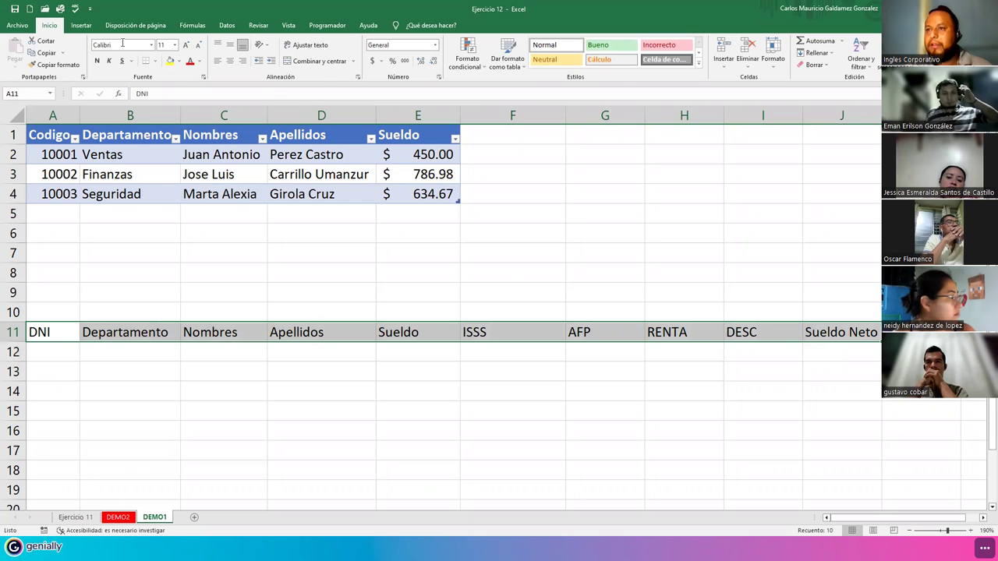
pyautogui.click(81, 25)
pyautogui.click(98, 53)
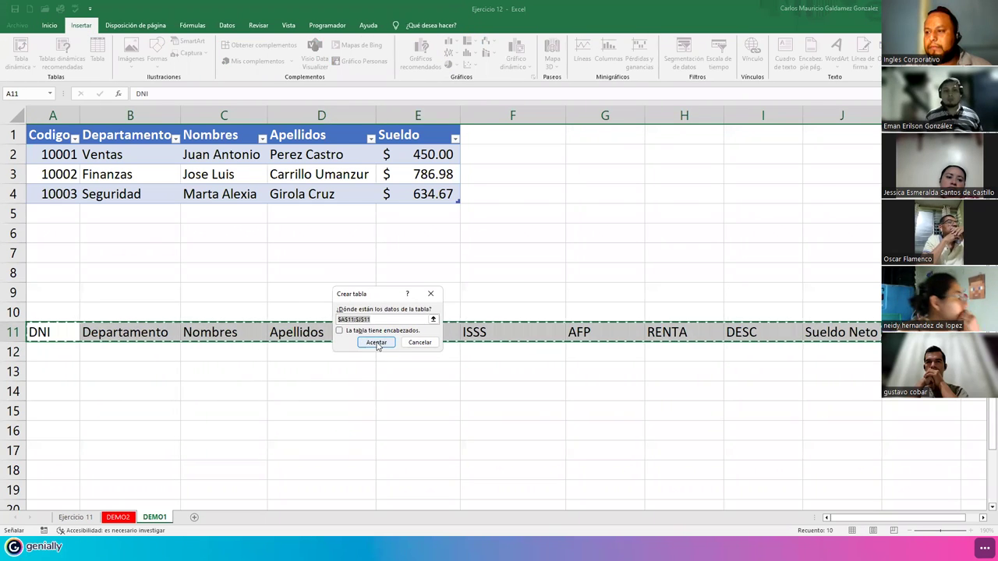
pyautogui.click(358, 332)
pyautogui.click(366, 343)
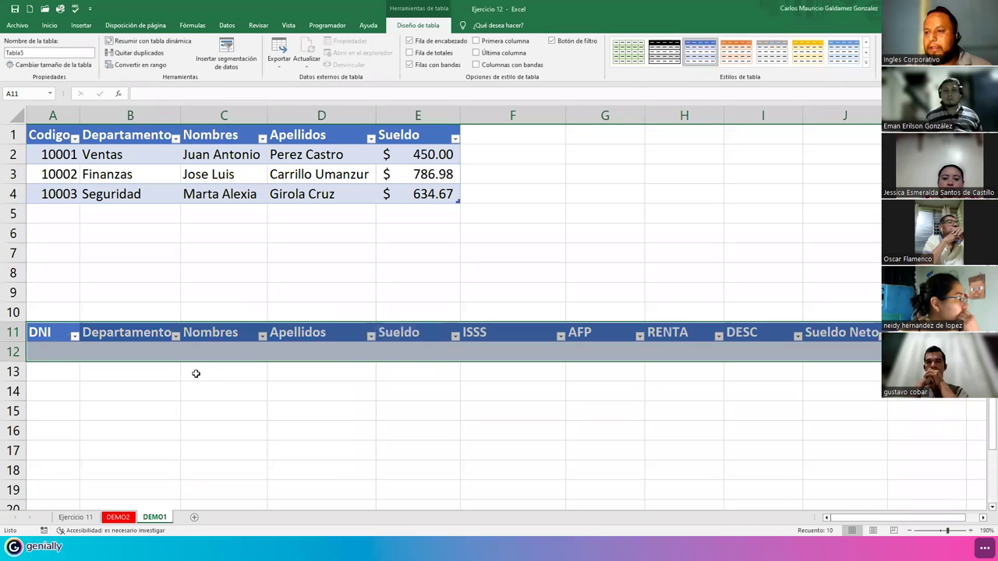
pyautogui.click(145, 353)
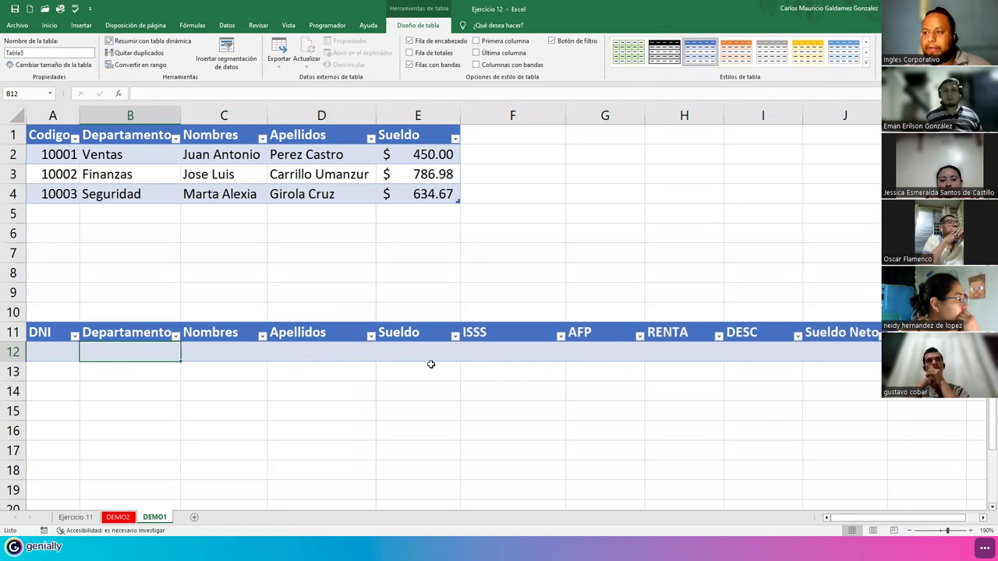
pyautogui.click(511, 355)
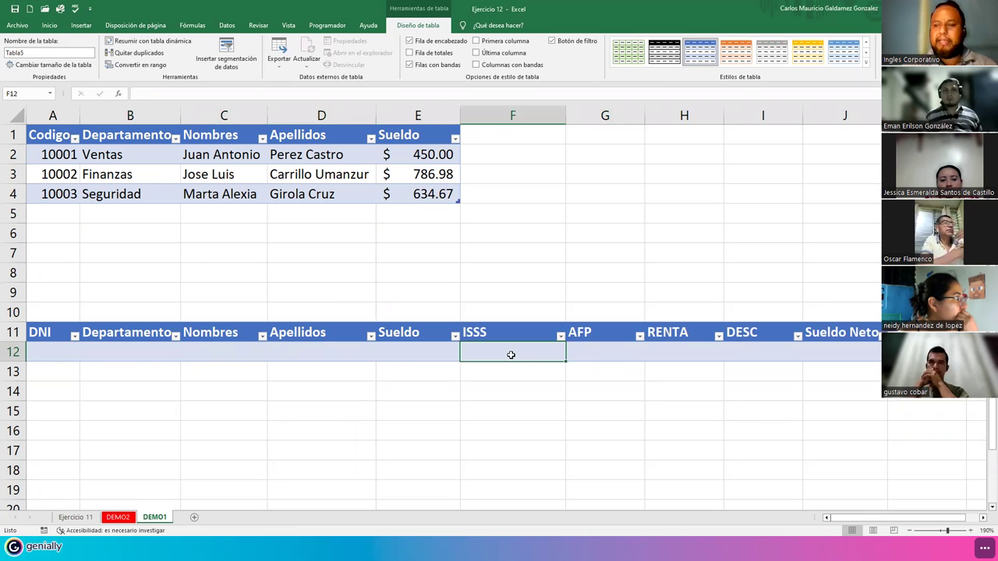
pyautogui.write('=')
pyautogui.press('Left')
pyautogui.write('*3')
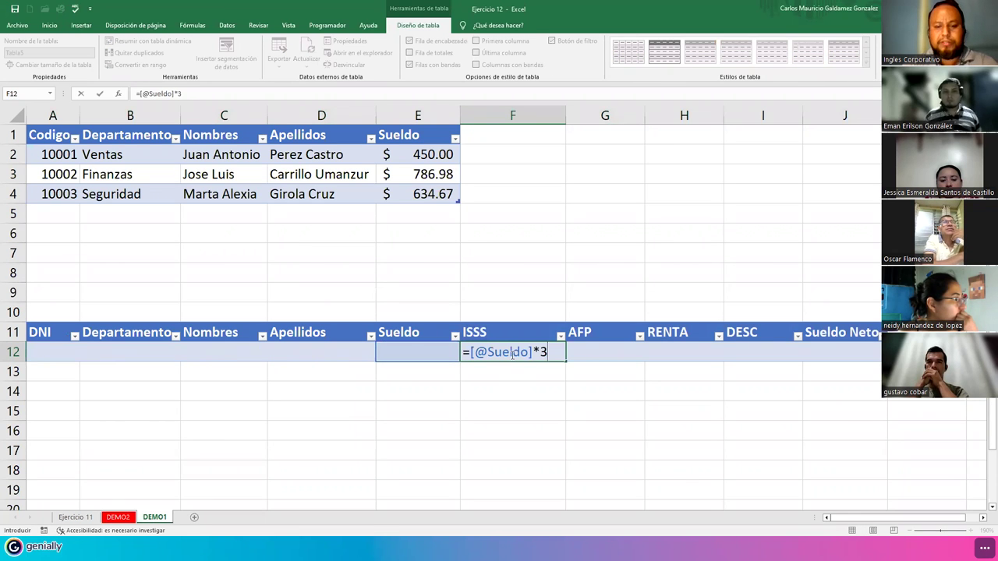
pyautogui.press('Tab')
pyautogui.write('=')
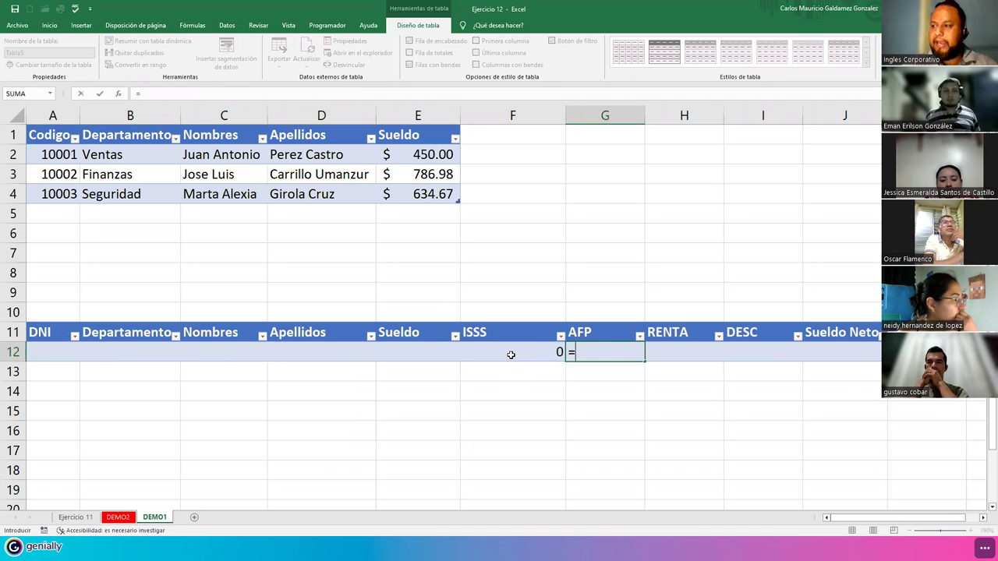
pyautogui.press('Left')
pyautogui.press('Left')
pyautogui.write('*')
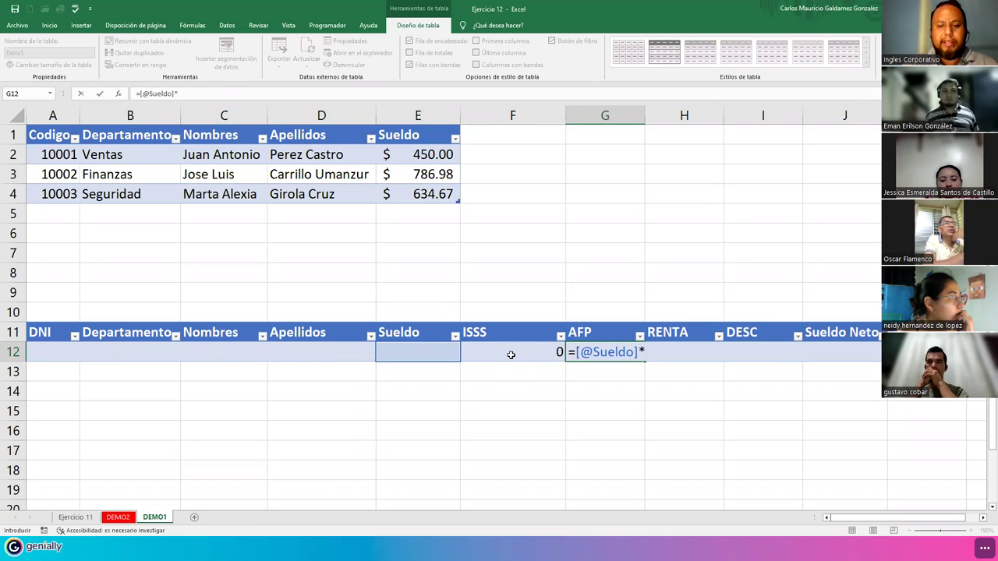
pyautogui.write('%')
pyautogui.press('Tab')
pyautogui.write('=')
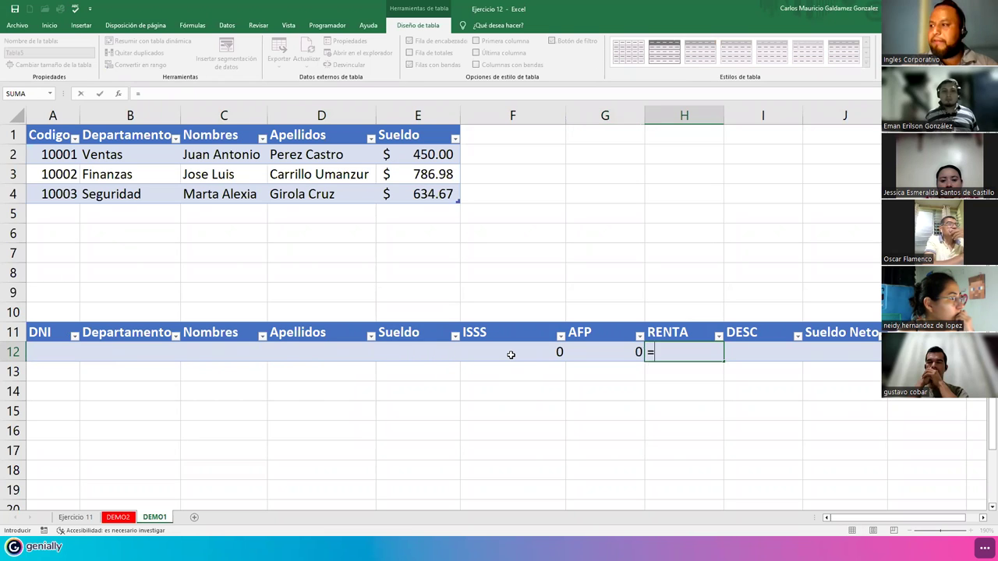
pyautogui.write('si')
pyautogui.press('Tab')
pyautogui.press('Left')
pyautogui.press('Left')
pyautogui.press('Left')
pyautogui.press('Left')
pyautogui.press('Right')
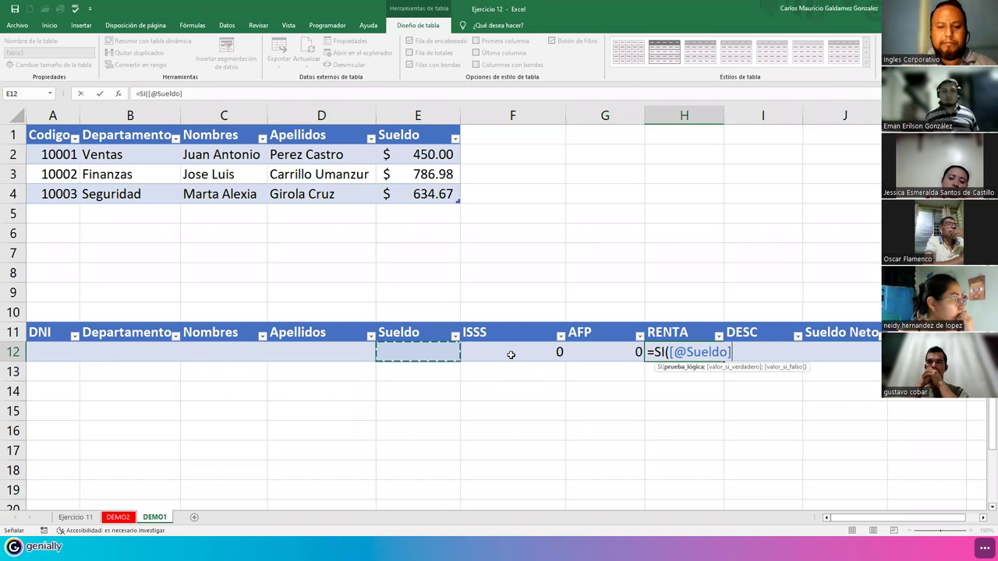
pyautogui.write('>=')
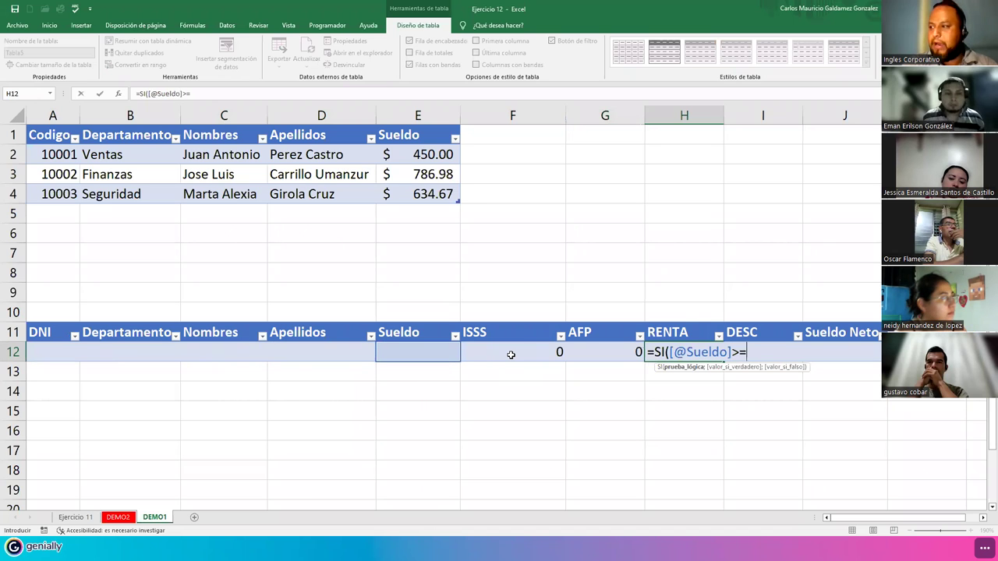
pyautogui.write('400;')
pyautogui.press('Left')
pyautogui.press('Left')
pyautogui.press('Left')
pyautogui.write('*10%')
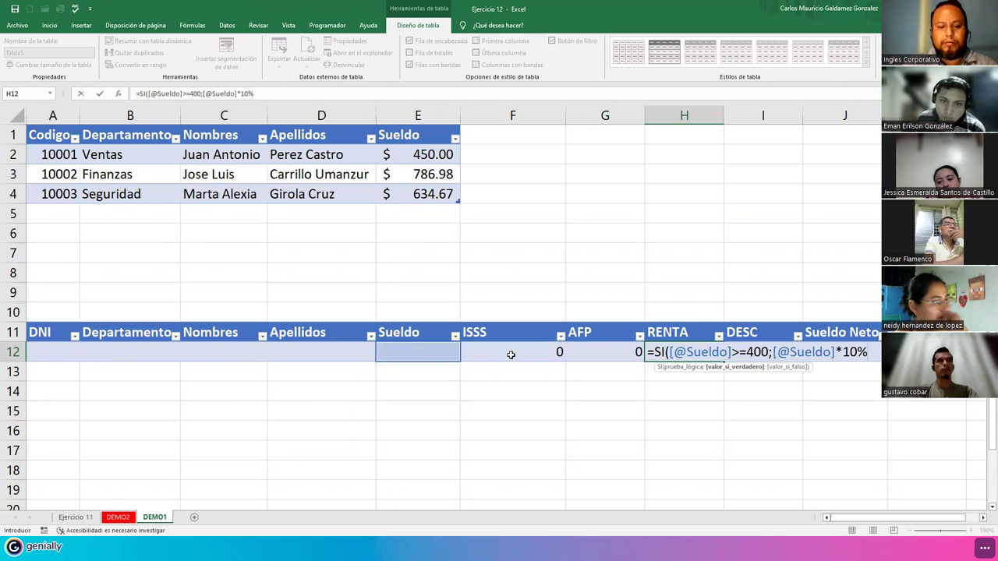
pyautogui.write('0)')
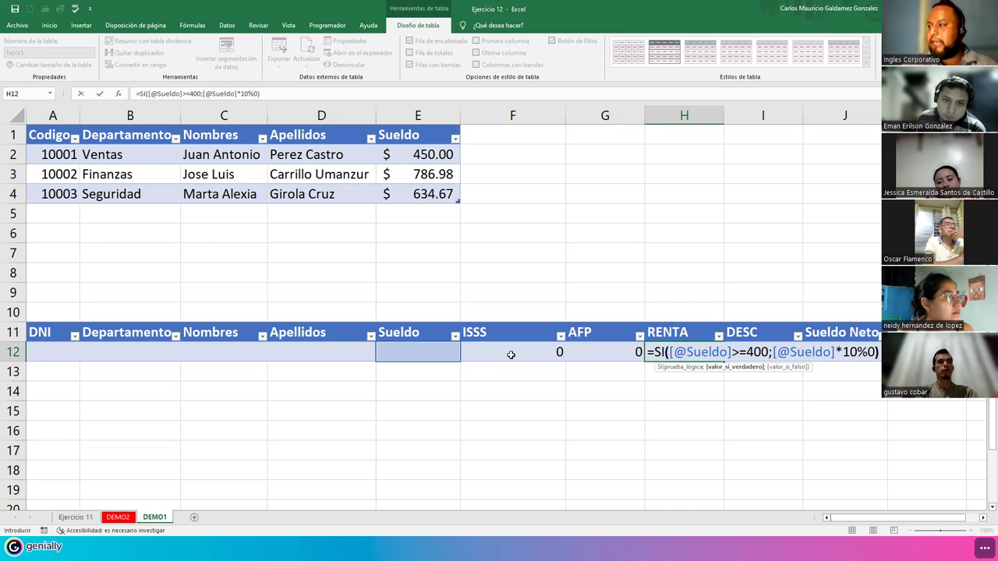
pyautogui.press('Return')
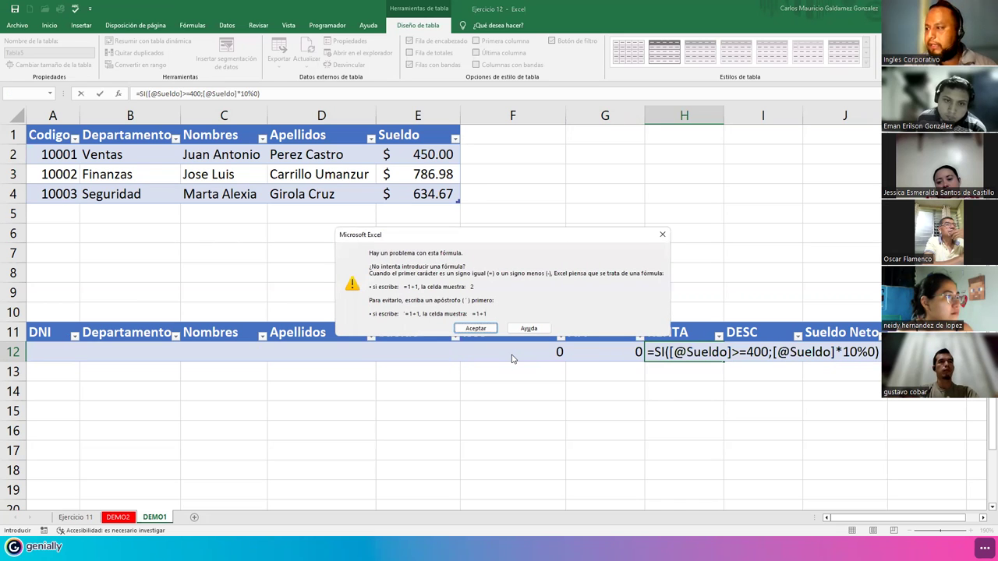
pyautogui.press('Return')
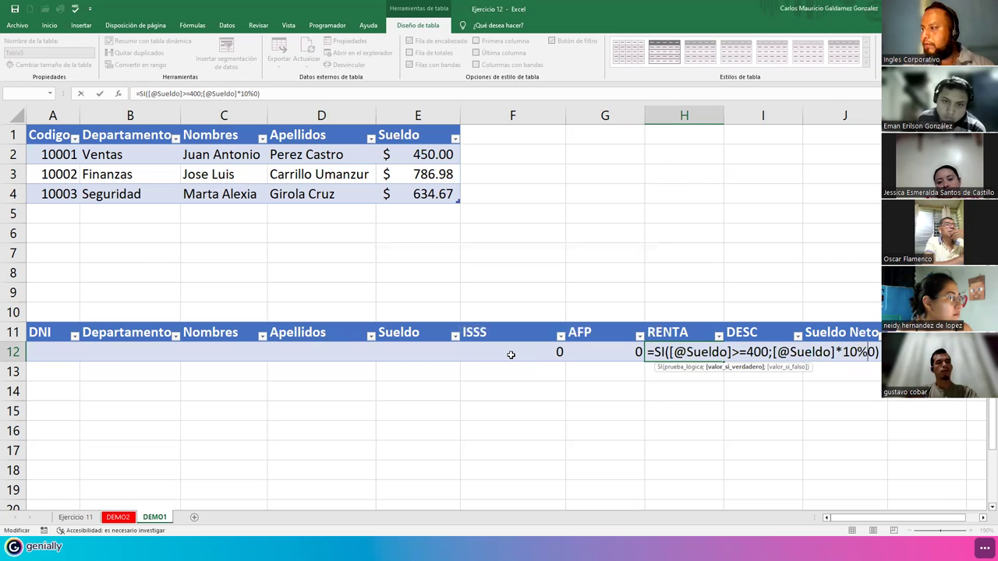
pyautogui.write(';')
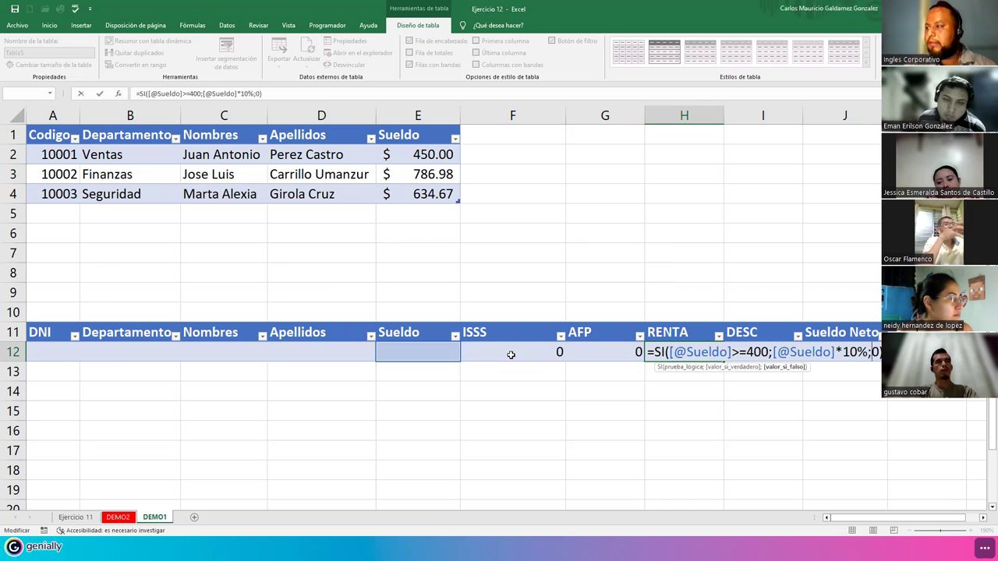
pyautogui.press('Tab')
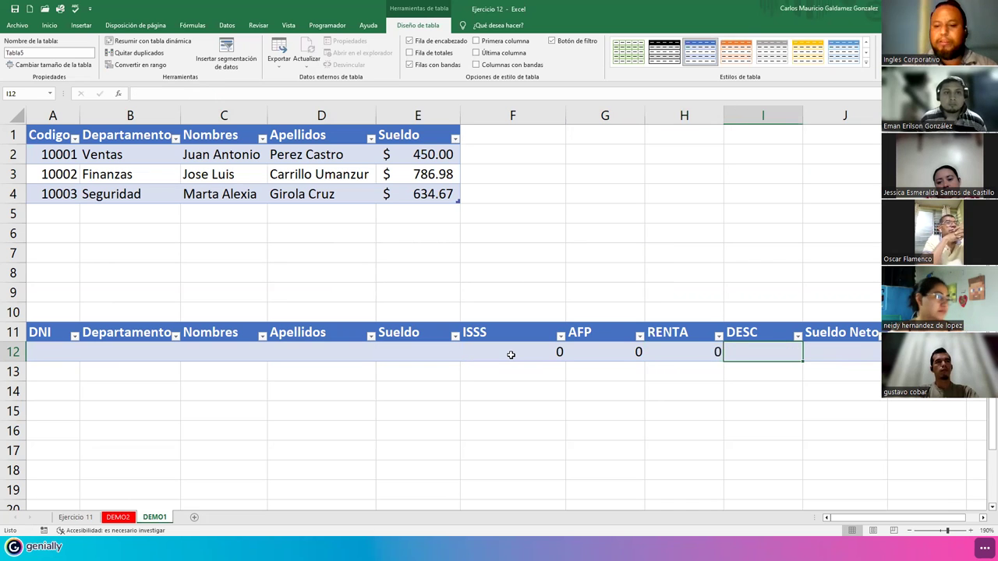
pyautogui.write('=suma')
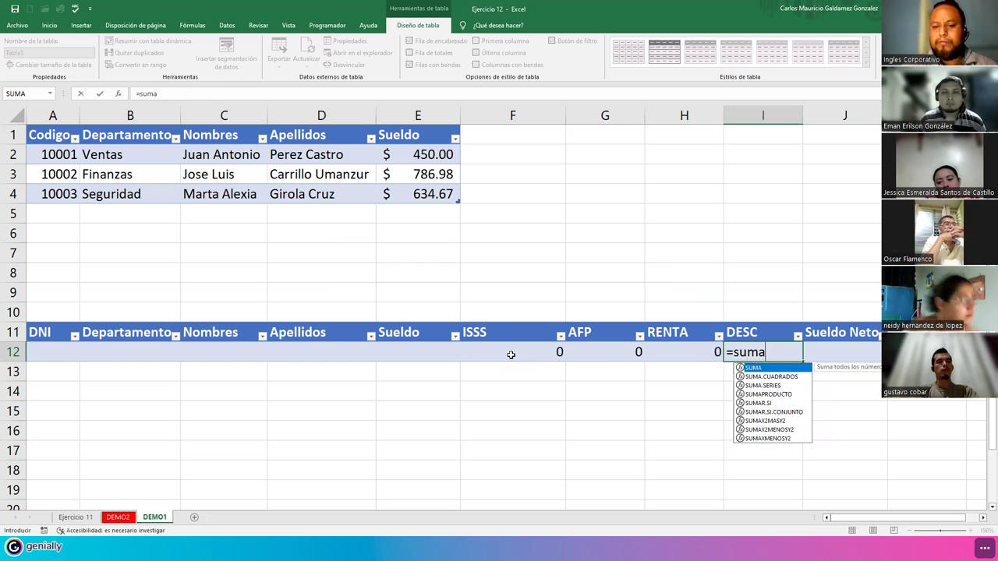
pyautogui.write('(')
pyautogui.click(535, 357)
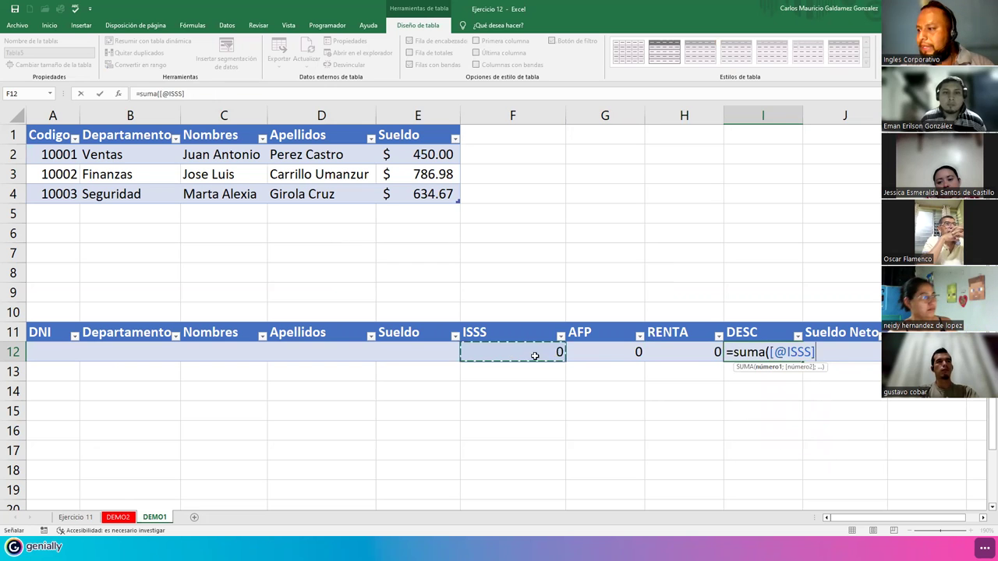
pyautogui.moveTo(535, 357); pyautogui.dragTo(651, 360)
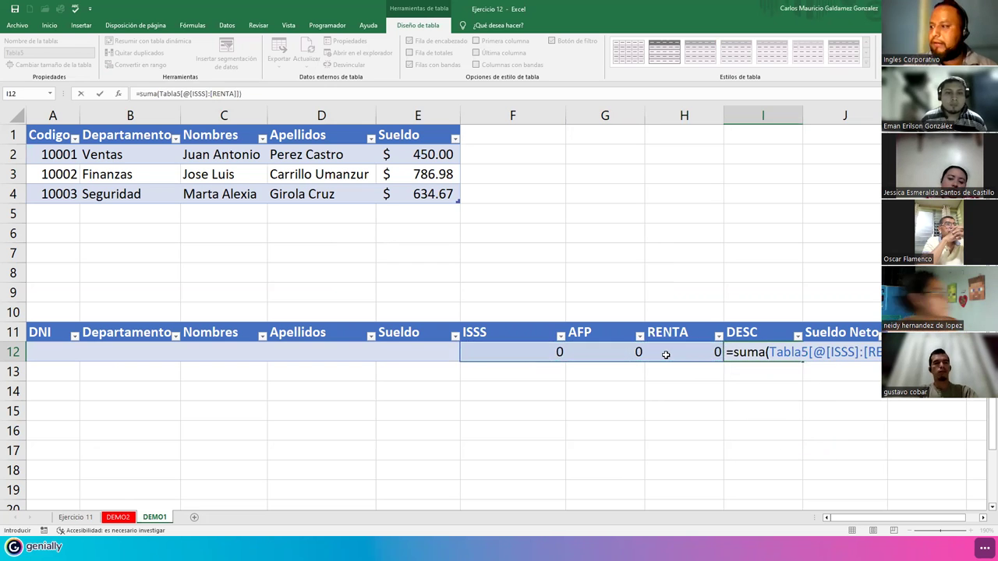
pyautogui.press('Tab')
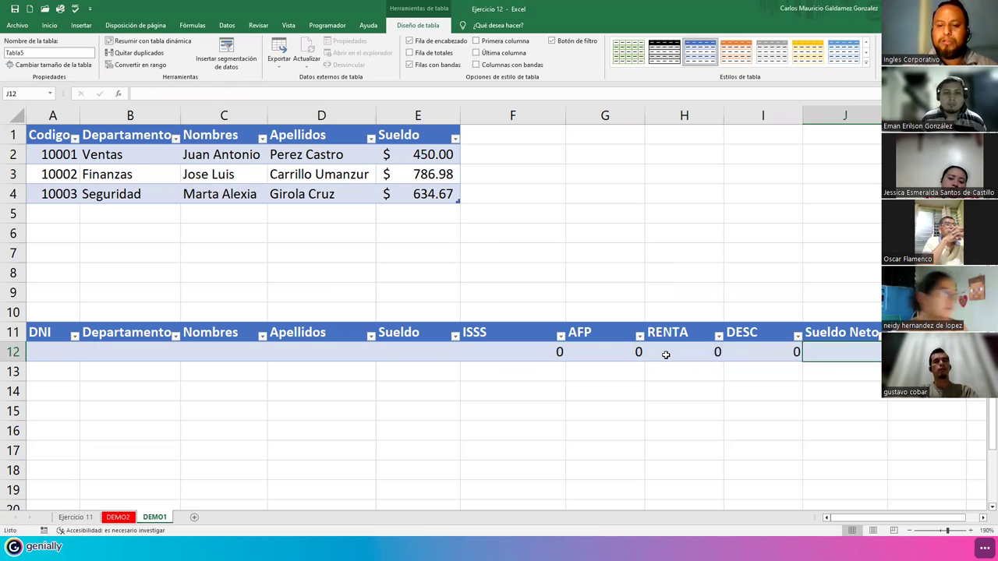
pyautogui.write('=')
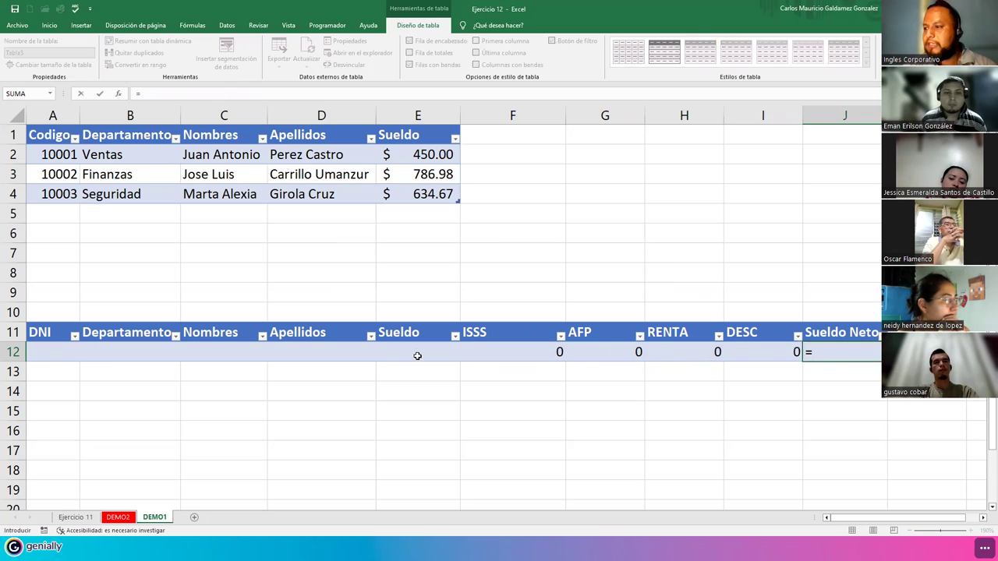
pyautogui.click(417, 355)
pyautogui.write('-')
pyautogui.press('Left')
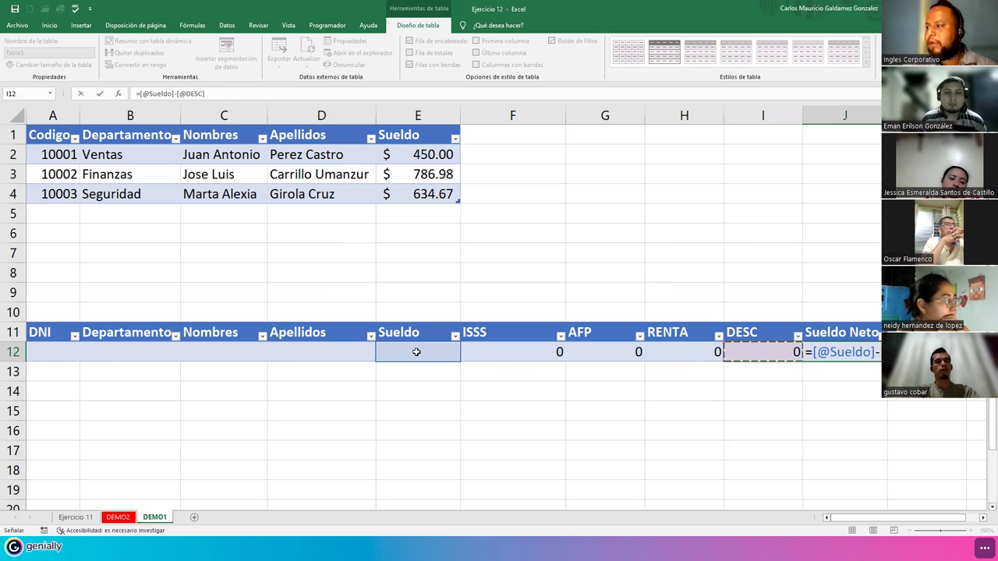
pyautogui.press('Return')
pyautogui.moveTo(417, 352); pyautogui.dragTo(814, 347)
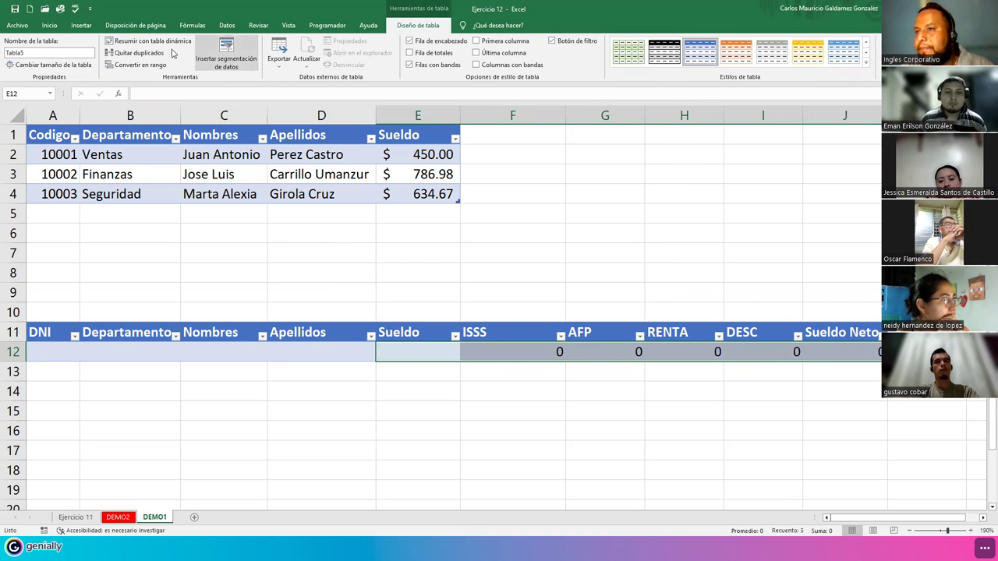
pyautogui.click(49, 25)
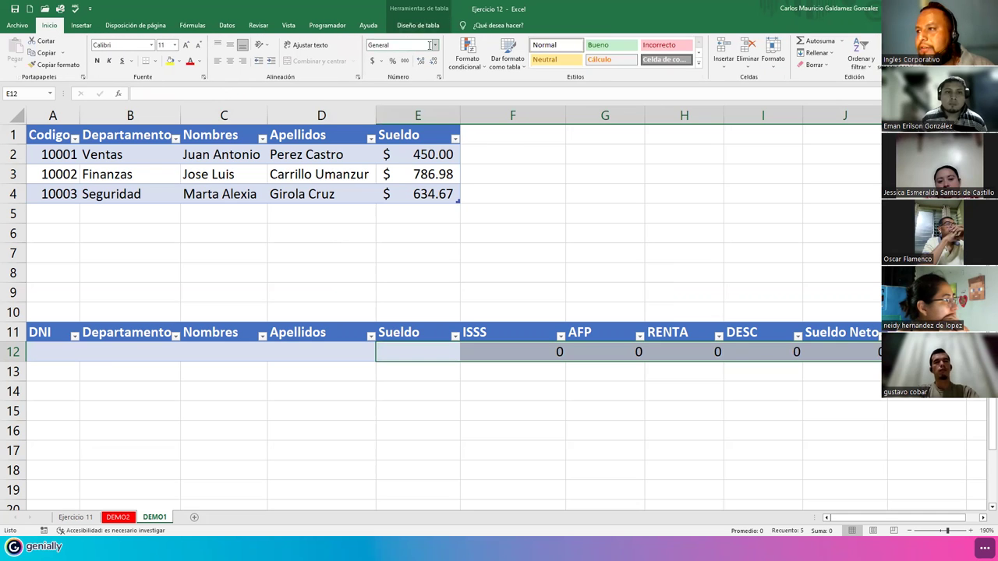
pyautogui.click(435, 45)
pyautogui.click(421, 129)
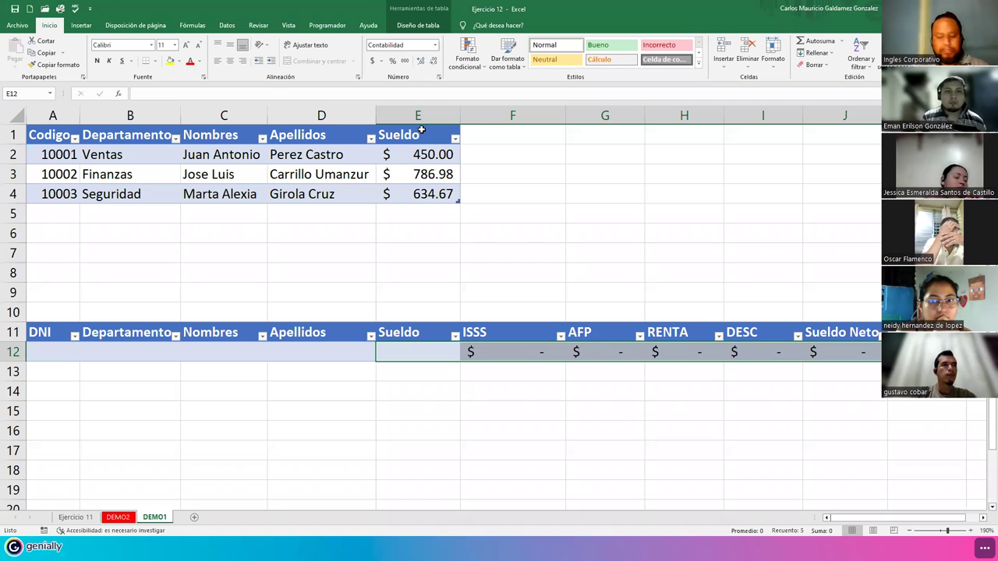
pyautogui.click(326, 347)
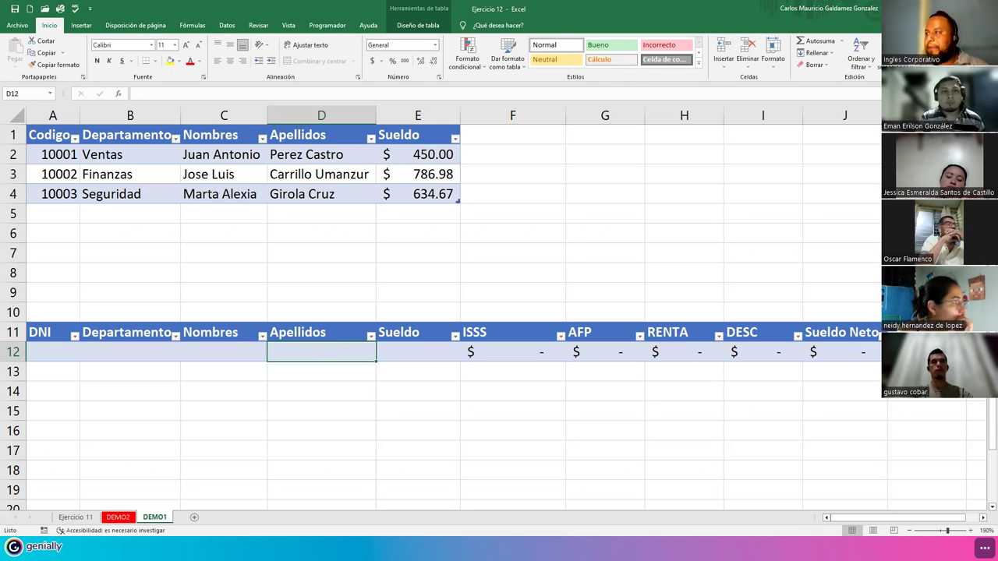
# - Open the data form for the lower employee table with Alt+D, O and move it right of the tables
pyautogui.hotkey('alt', 'd')
pyautogui.press('o')
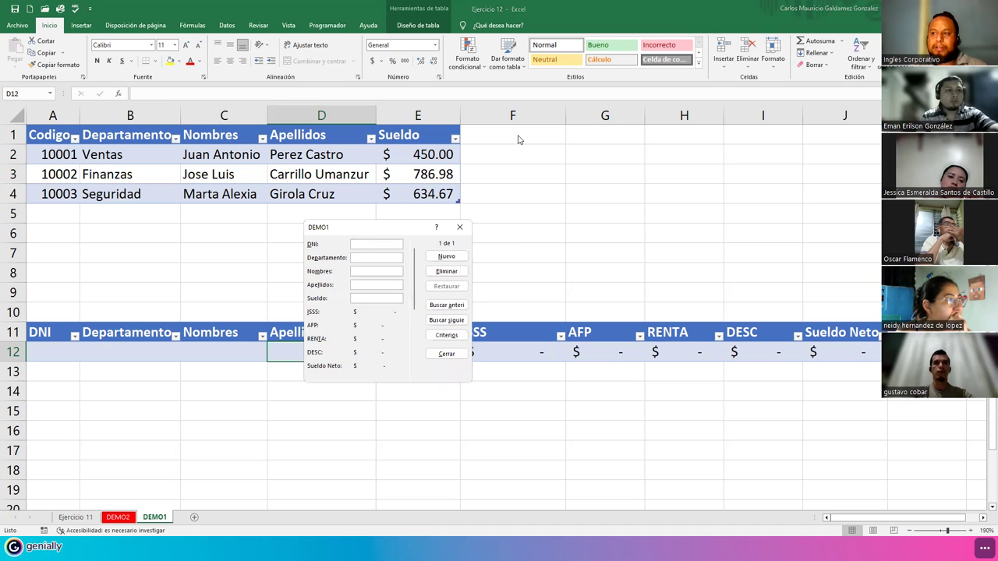
pyautogui.moveTo(423, 227); pyautogui.dragTo(658, 134)
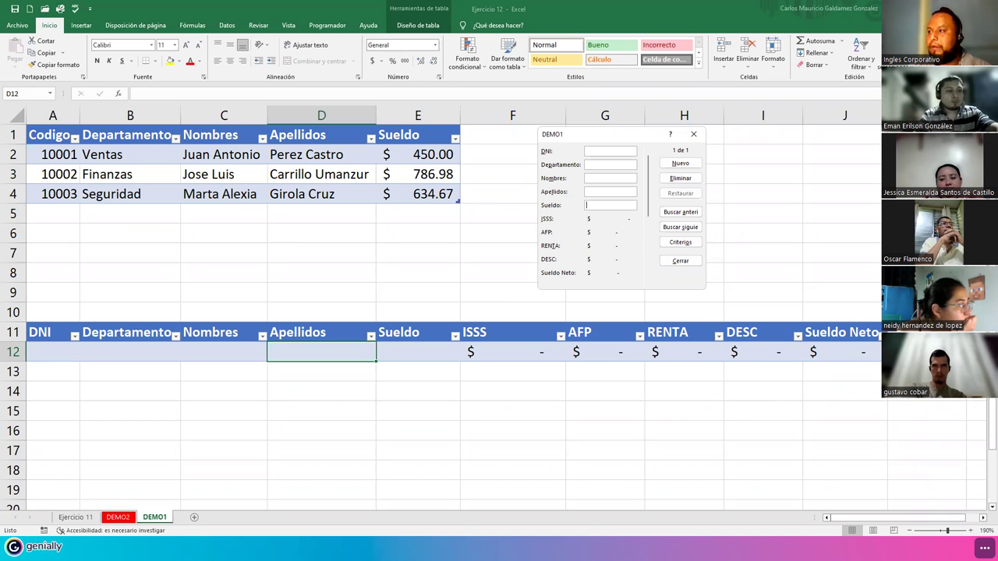
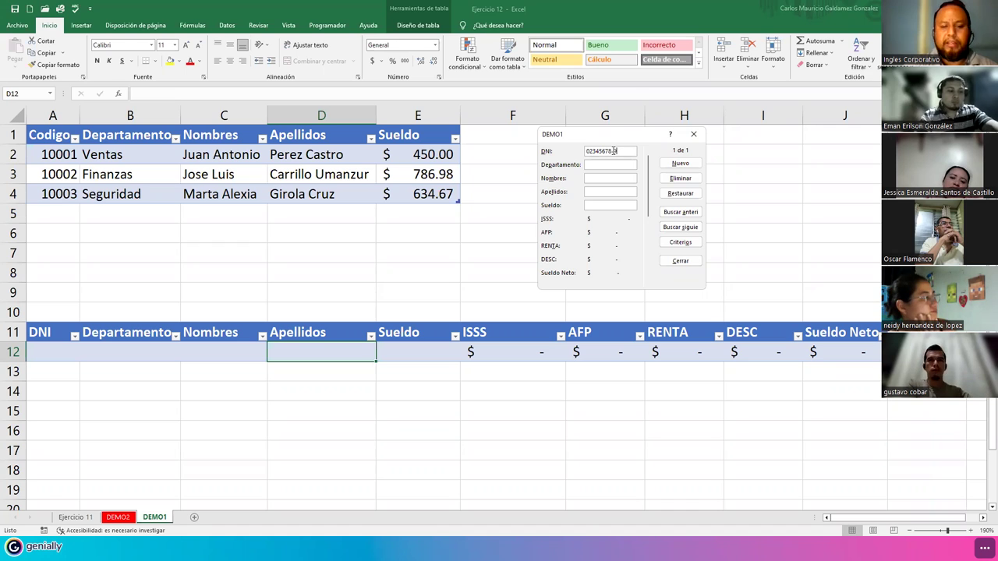
# - Enter the employee's DNI, department Seguridad, names and Sueldo 634.67 in the form and add the record
pyautogui.press('Tab')
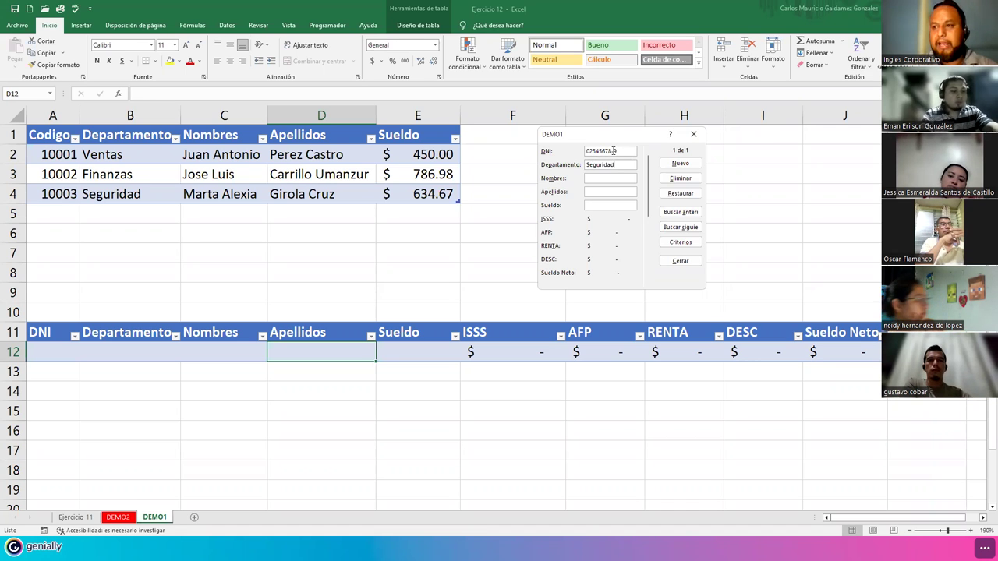
pyautogui.press('Tab')
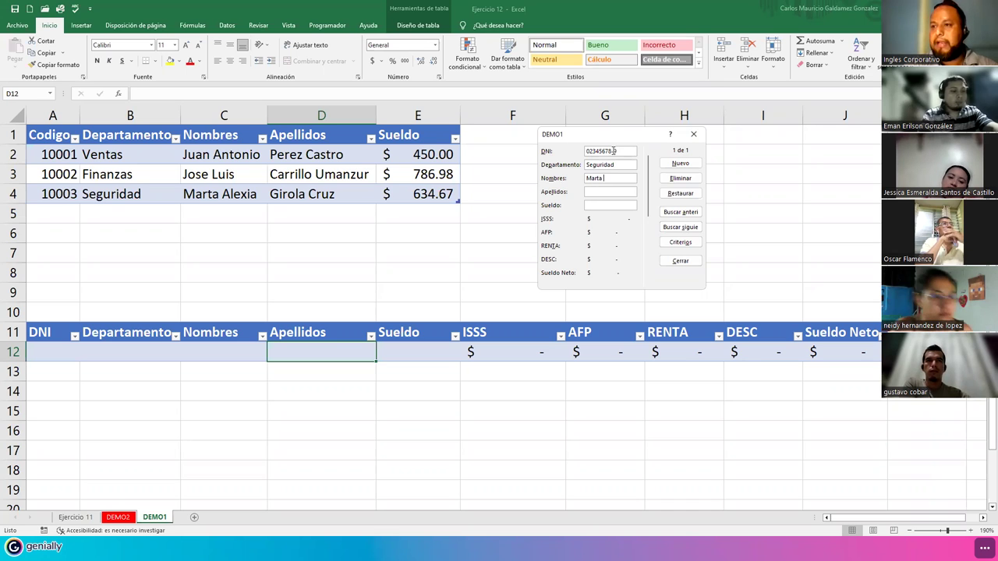
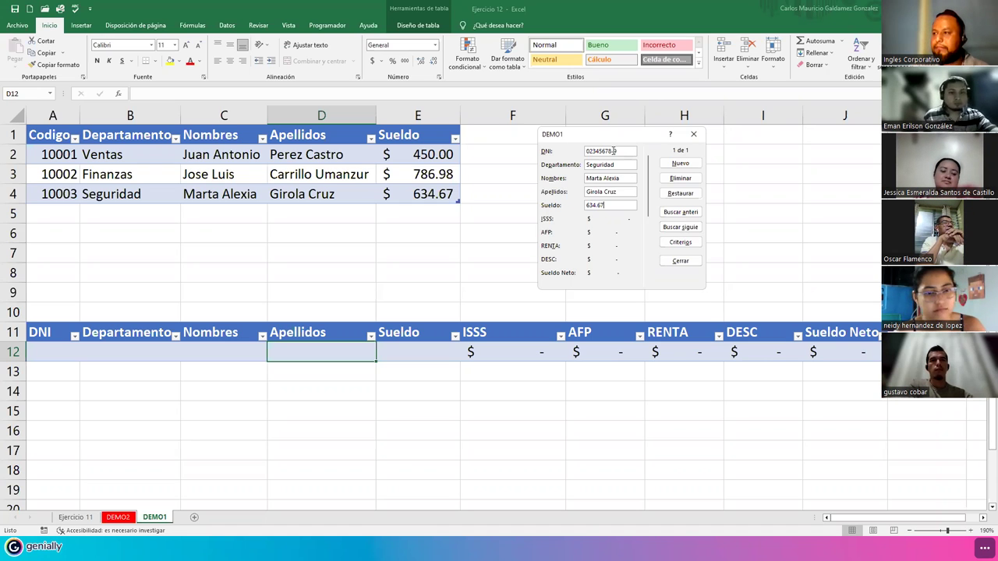
pyautogui.press('Return')
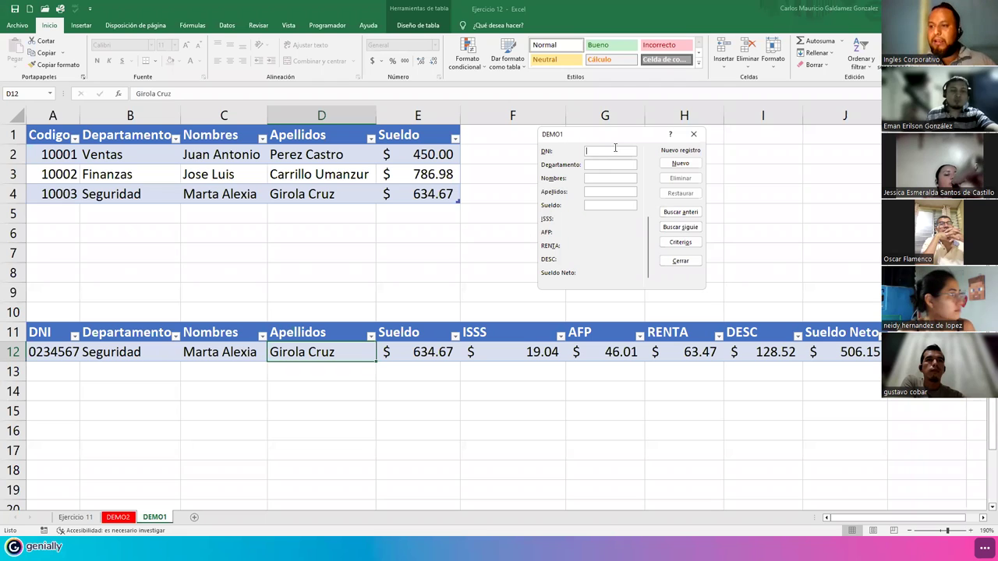
# - Show record 1 of 1 with ISSS 19.04, AFP 46.01, RENTA 63.47, DESC 128.52, net 506.15
pyautogui.press('alt')
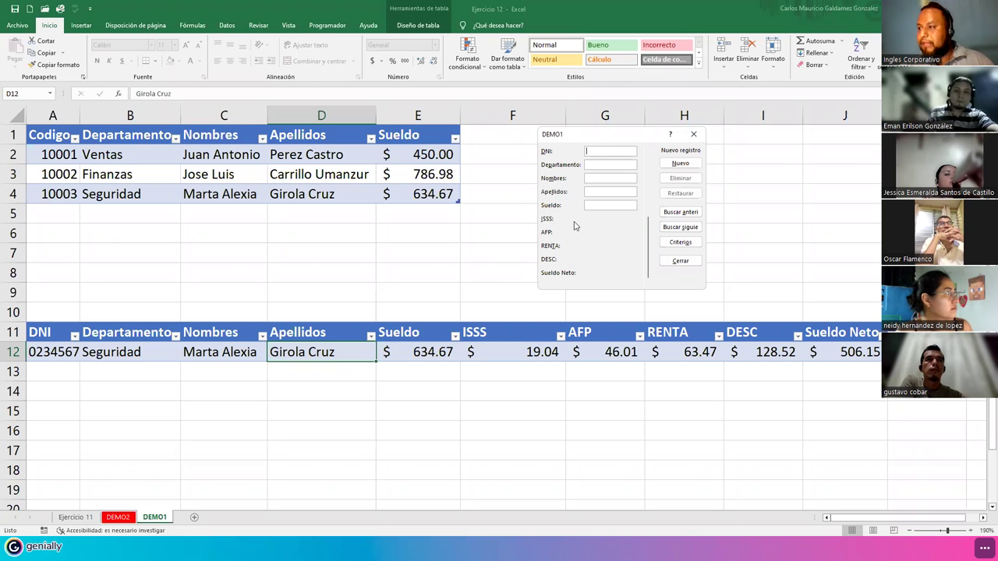
pyautogui.click(592, 205)
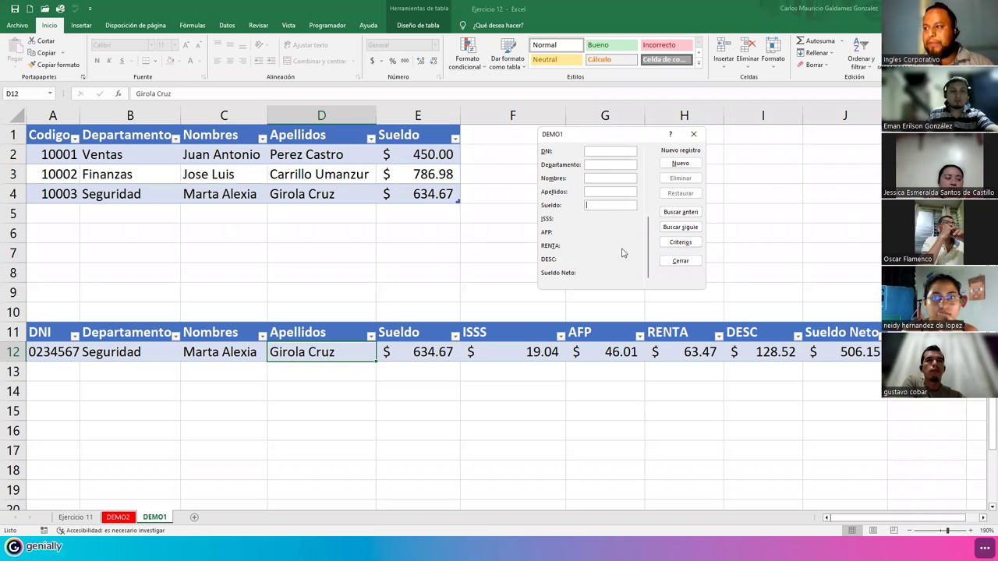
pyautogui.click(649, 154)
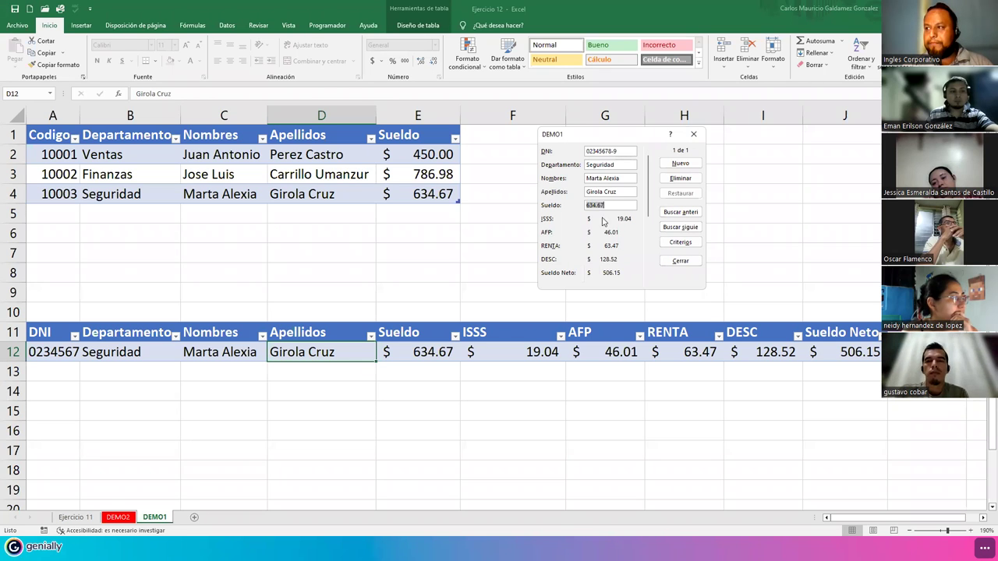
# - Add a Finanzas record with the employee's DNI, names and Sueldo 786.98, check record 2 of 2, and close the form
pyautogui.click(678, 167)
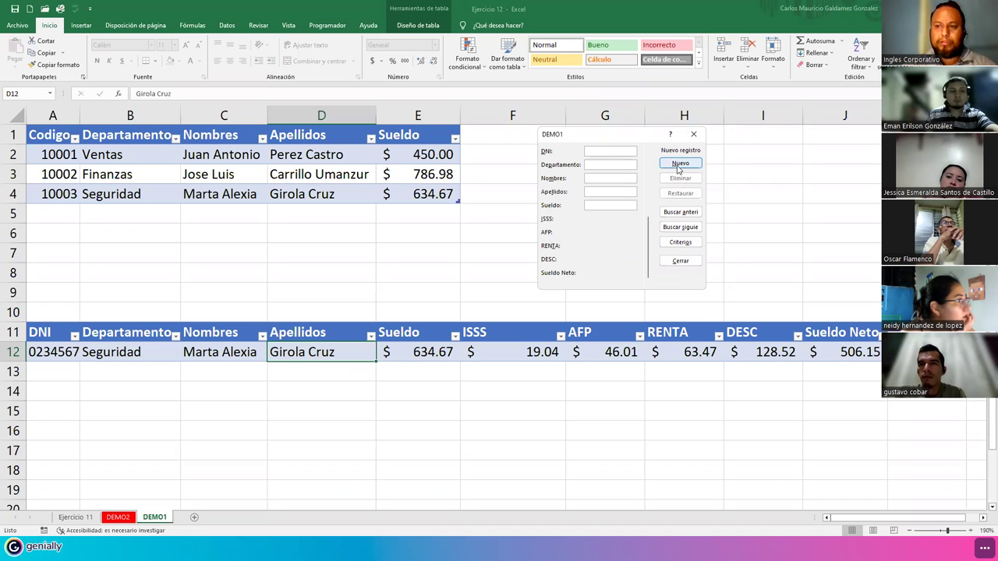
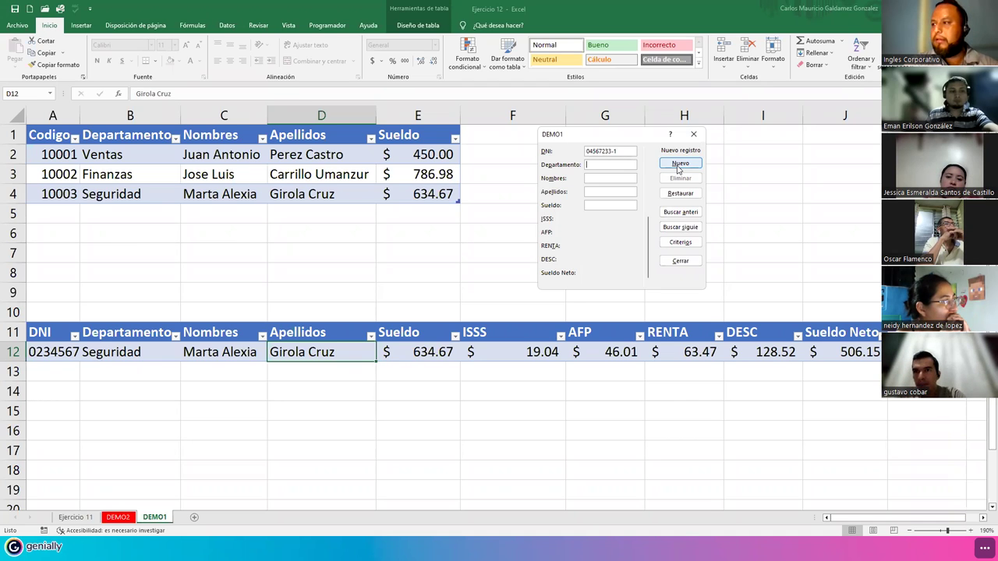
pyautogui.press('Tab')
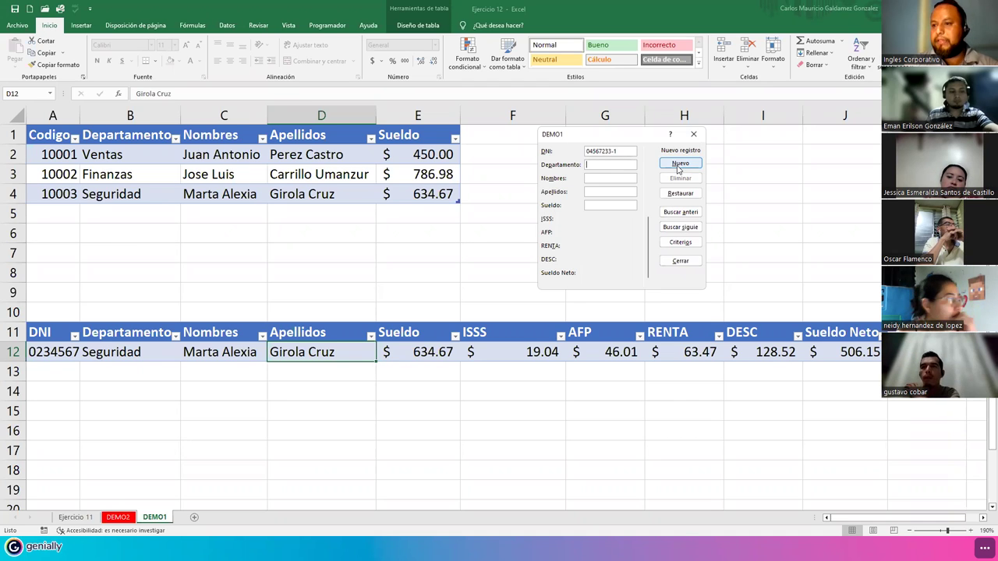
pyautogui.write('Finan')
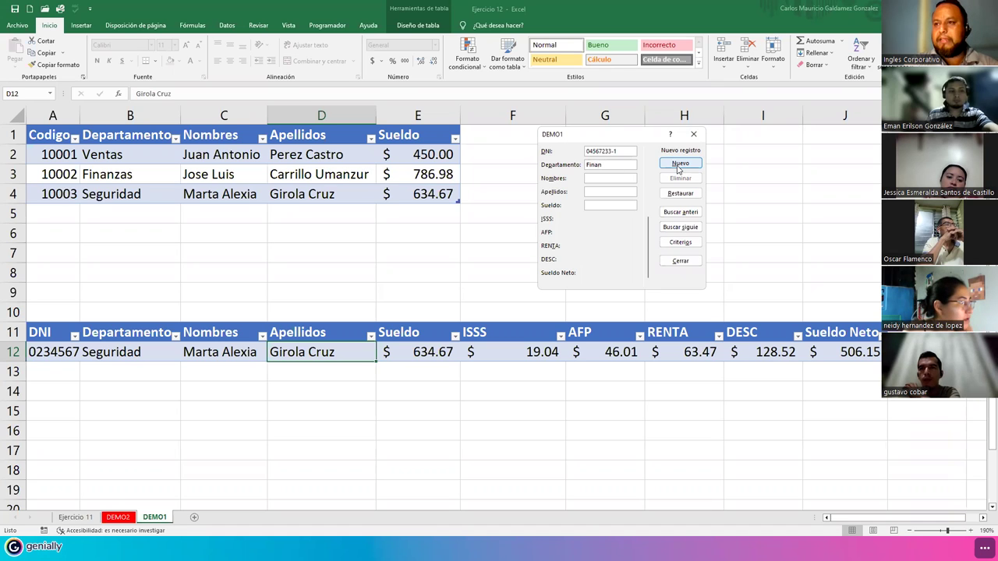
pyautogui.write('zas')
pyautogui.press('Tab')
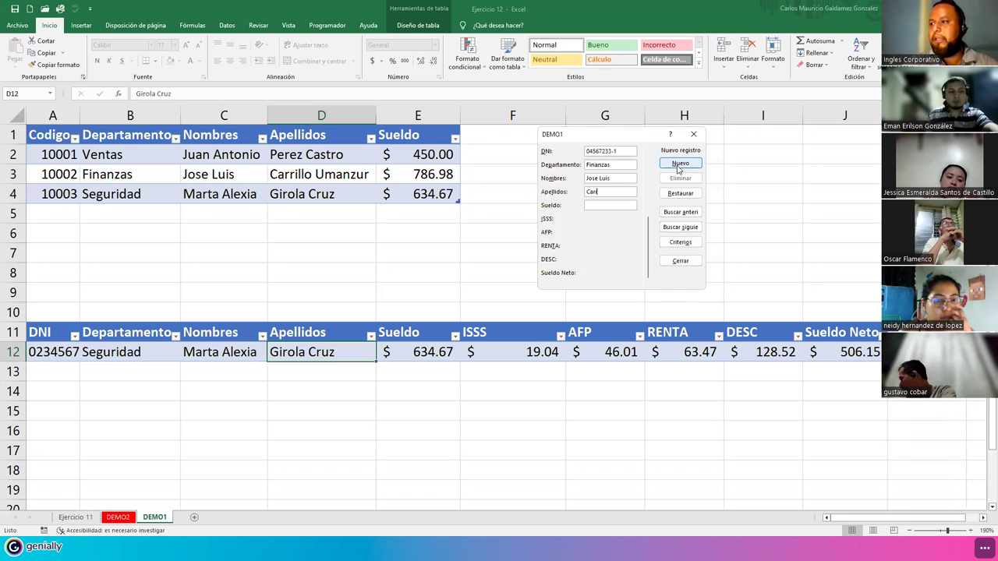
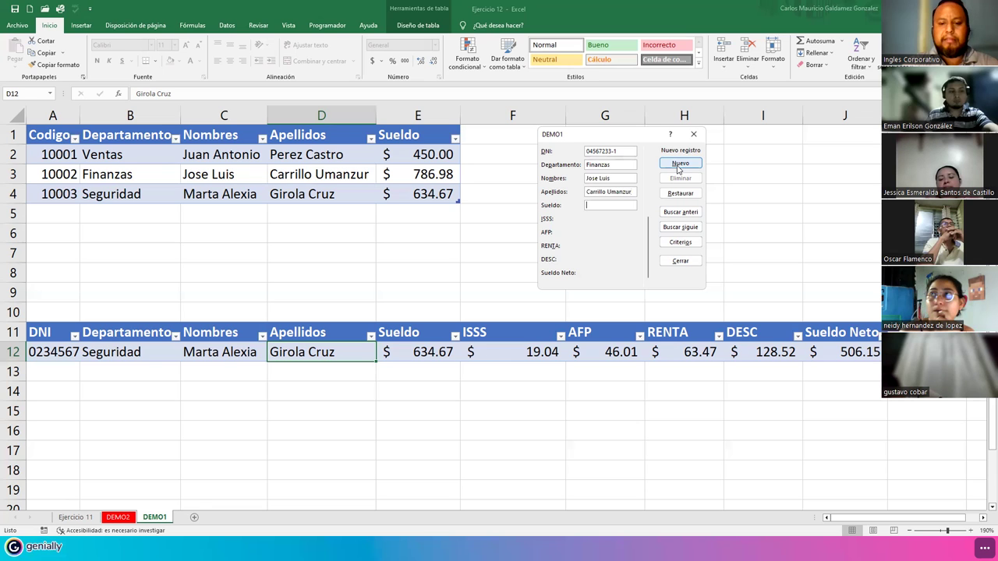
pyautogui.write('86')
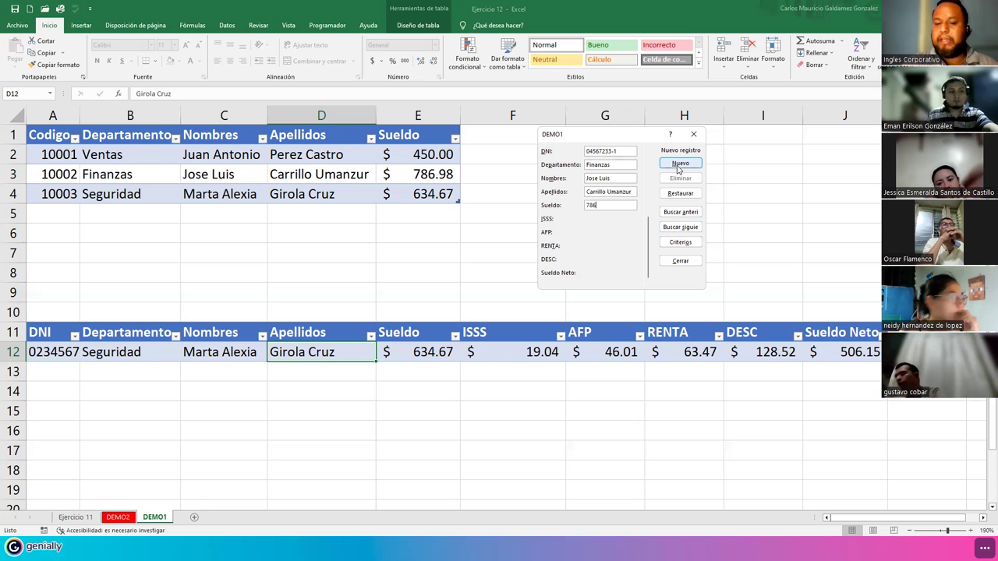
pyautogui.write('.98')
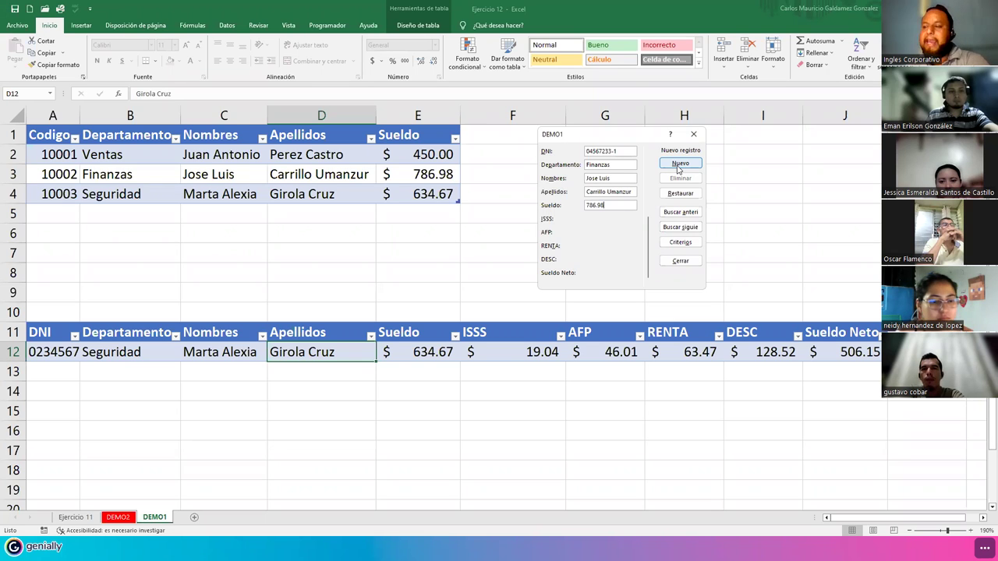
pyautogui.click(678, 164)
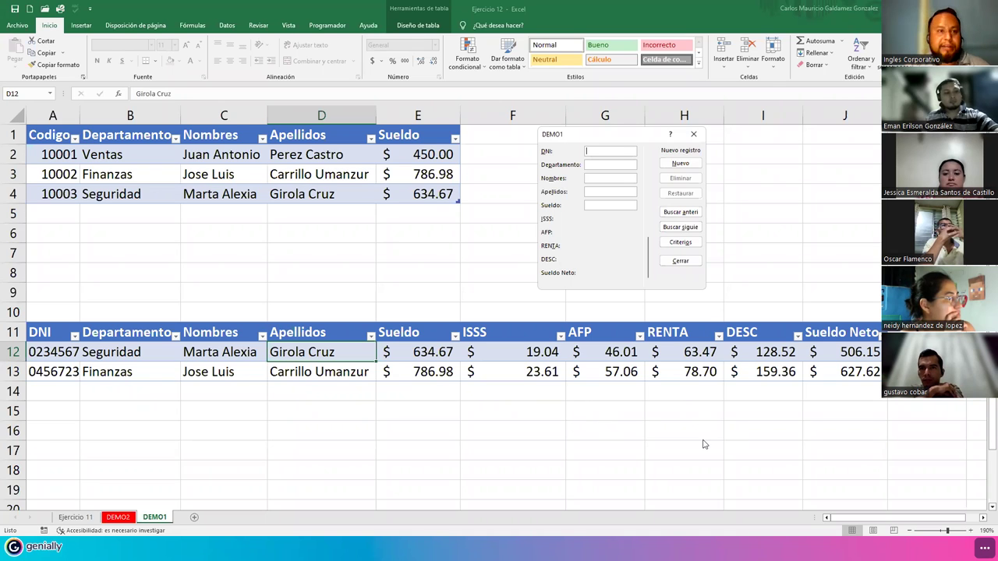
pyautogui.click(647, 154)
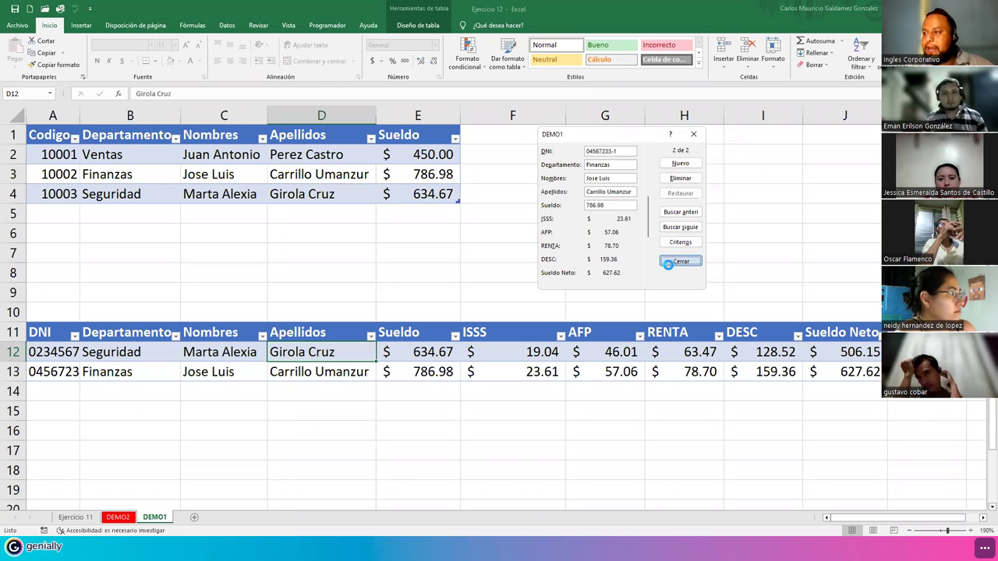
pyautogui.click(678, 261)
pyautogui.click(551, 372)
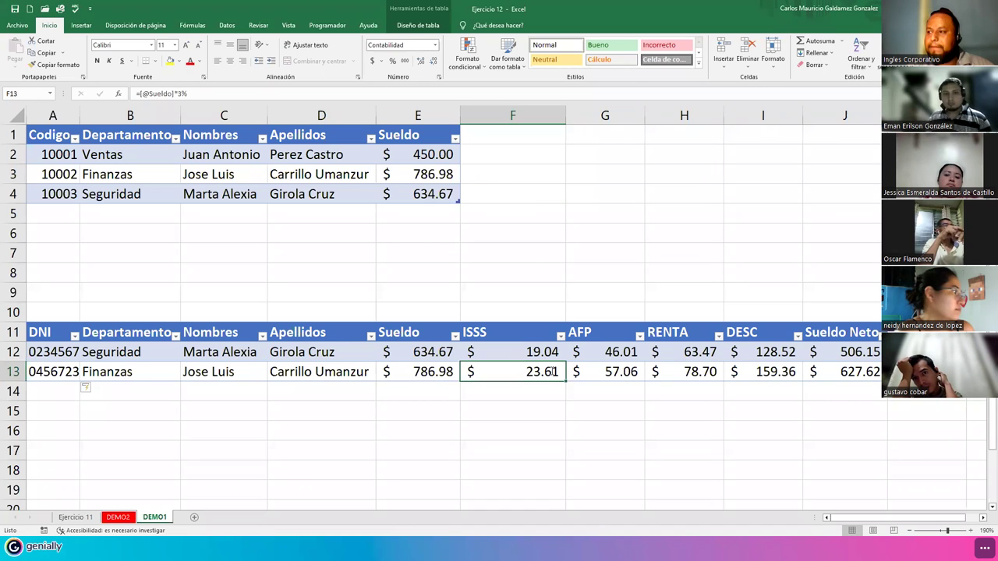
pyautogui.doubleClick(552, 371)
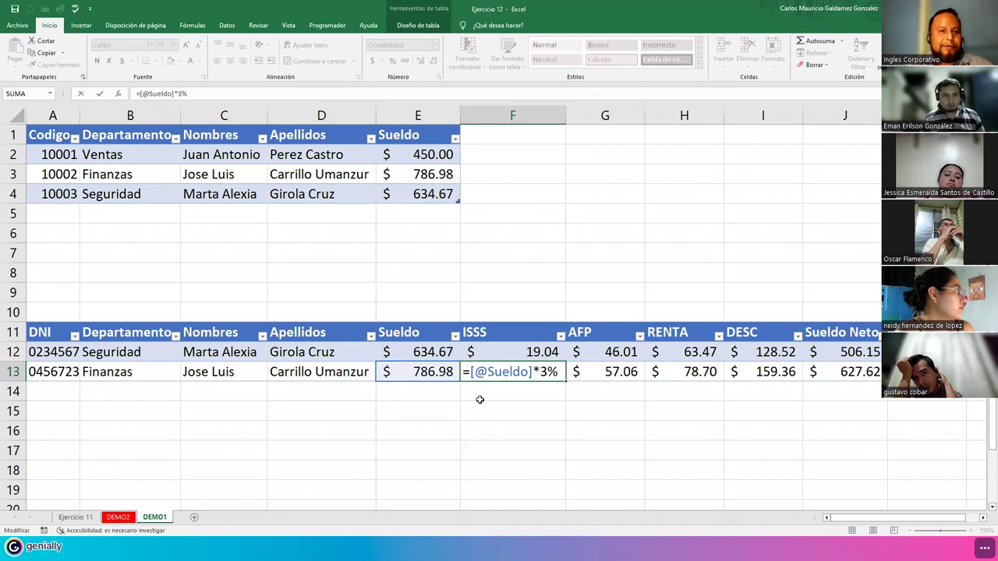
pyautogui.press('Return')
pyautogui.press('Up')
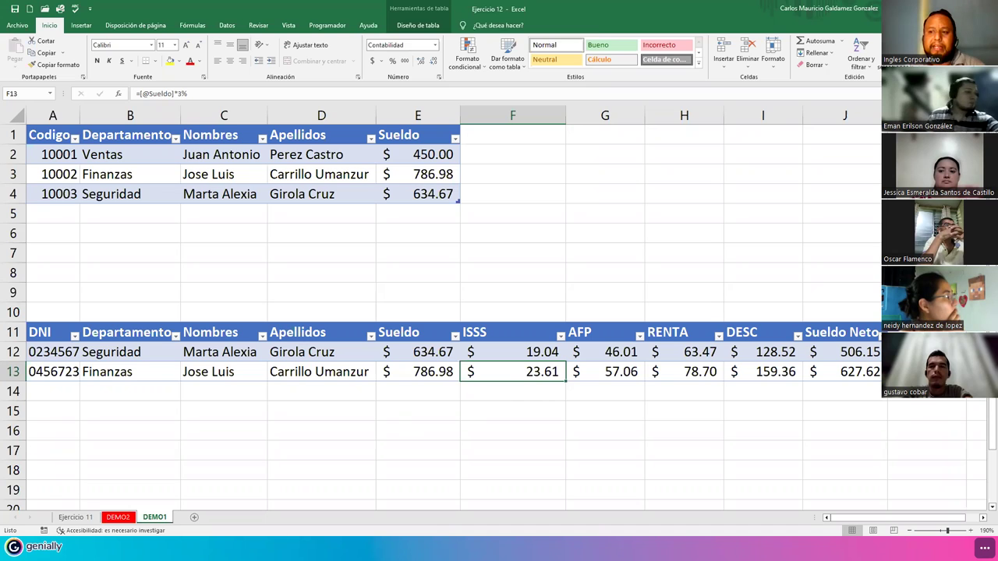
pyautogui.click(209, 429)
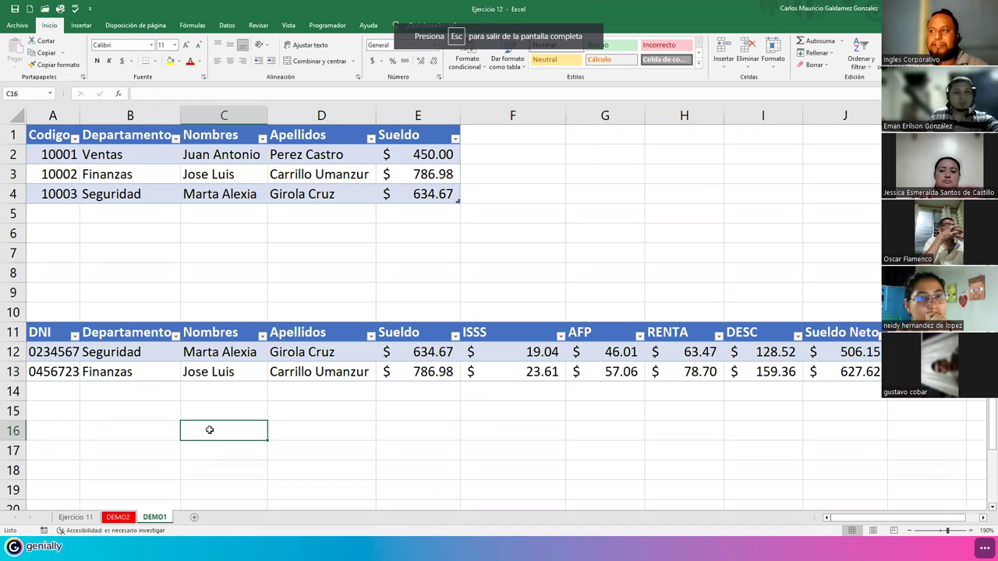
# - Open and close the DEMO2 student data form, then select the Ejercicio 11 task note
pyautogui.click(119, 517)
pyautogui.click(198, 204)
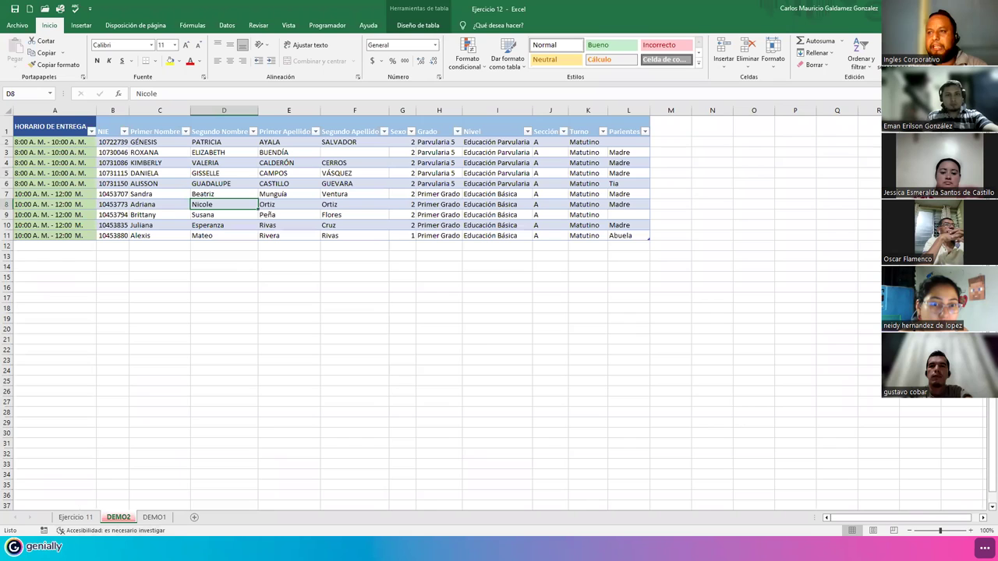
pyautogui.hotkey('alt', '5')
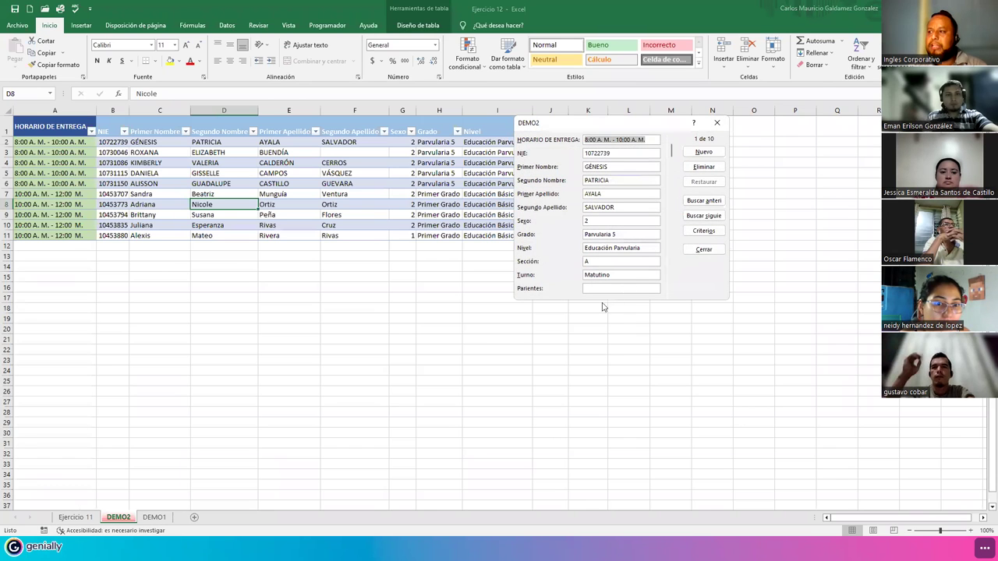
pyautogui.click(717, 122)
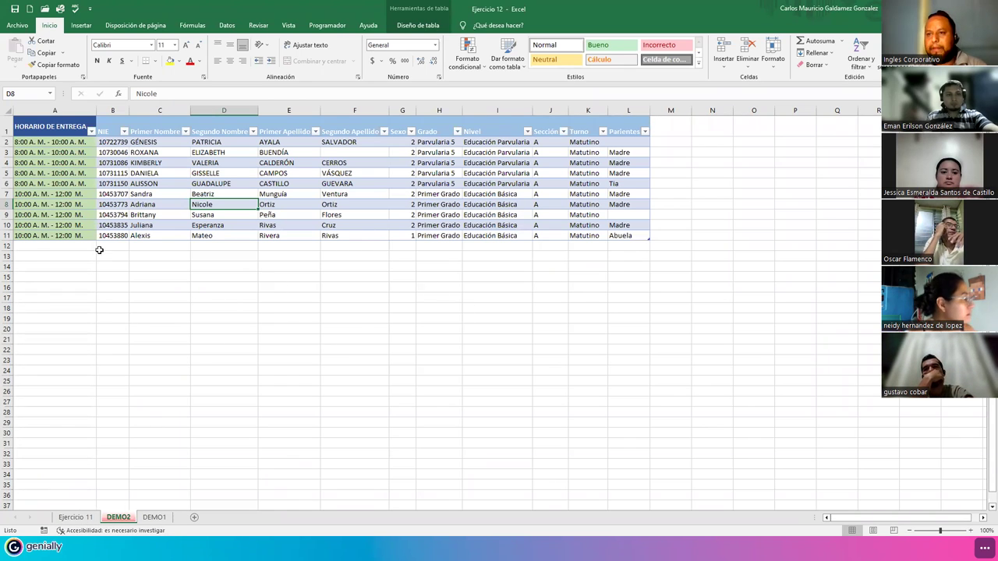
pyautogui.click(74, 518)
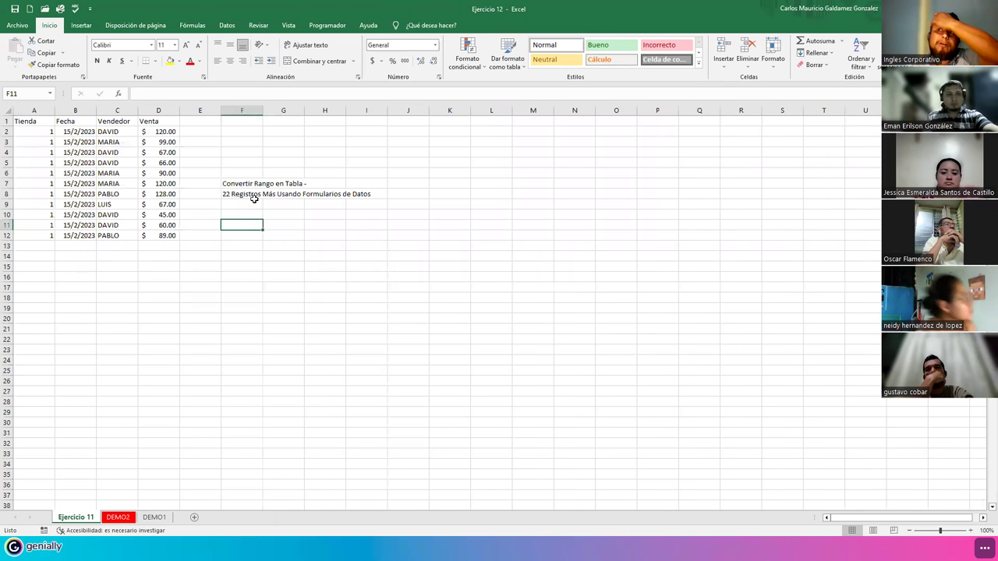
pyautogui.click(226, 184)
pyautogui.moveTo(26, 122); pyautogui.dragTo(168, 235)
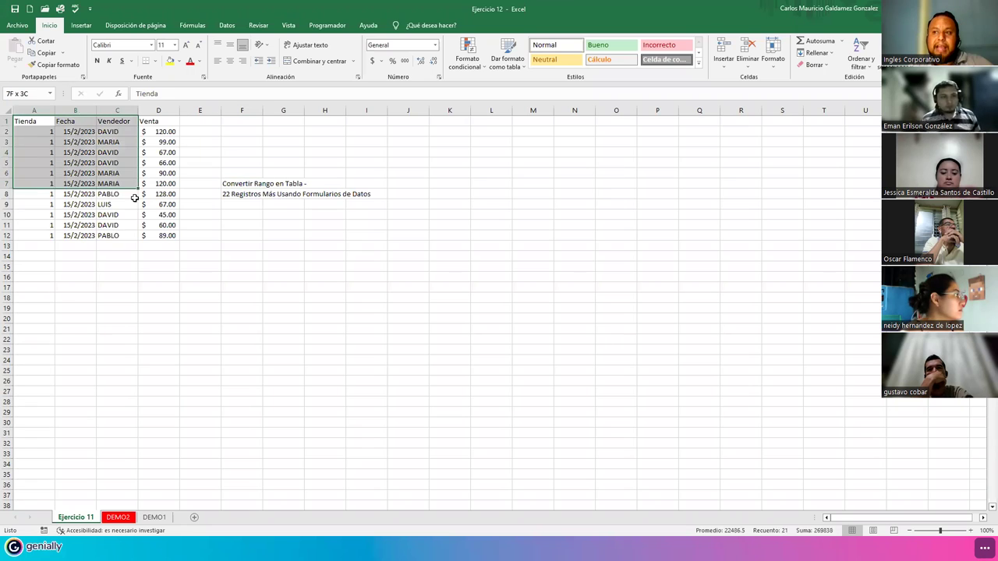
pyautogui.click(243, 196)
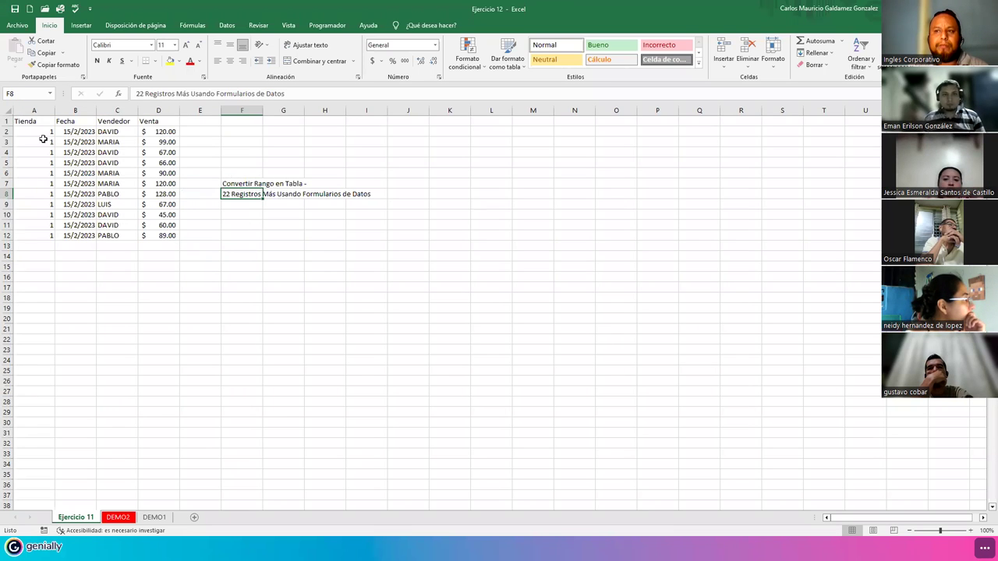
pyautogui.moveTo(40, 132); pyautogui.dragTo(43, 235)
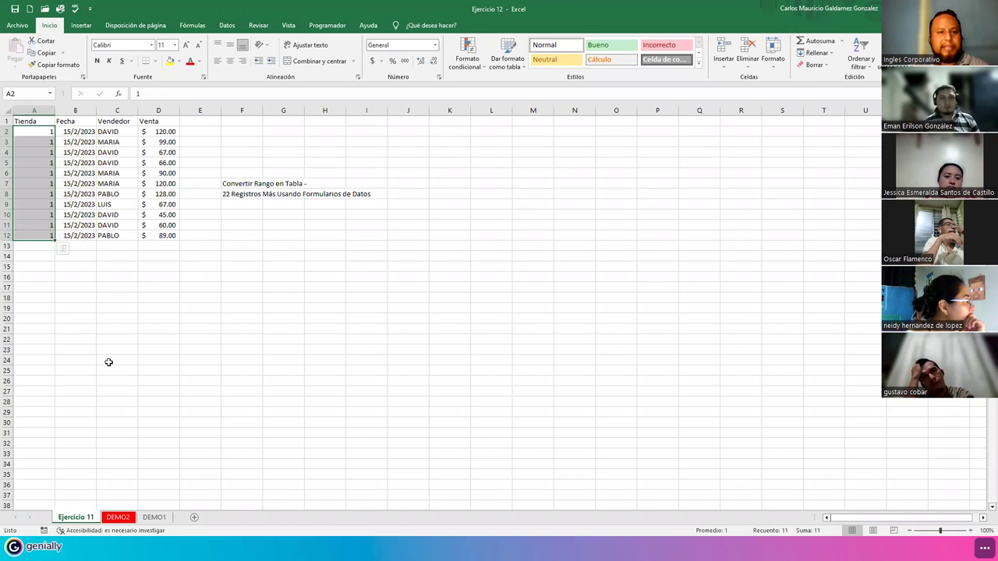
pyautogui.click(165, 224)
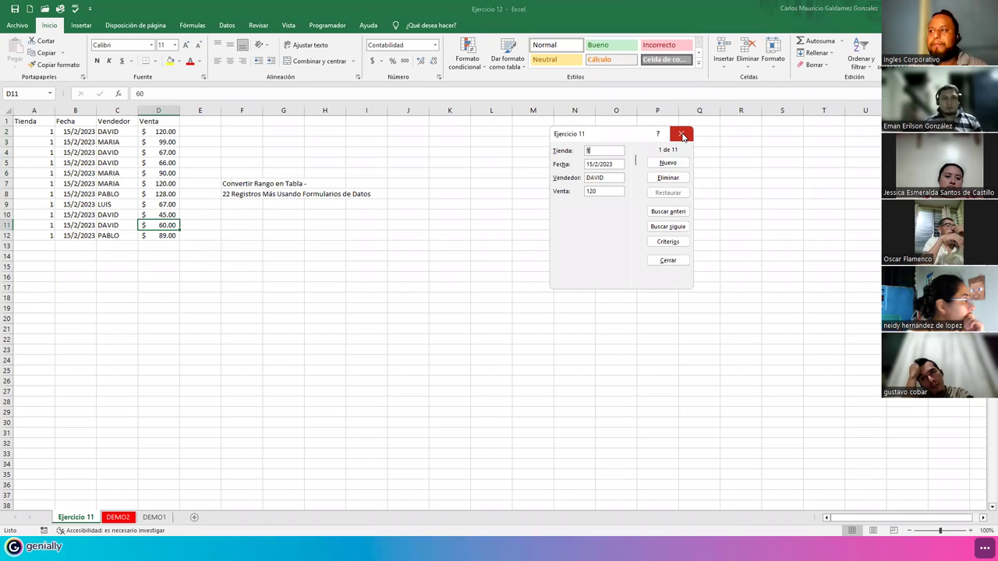
pyautogui.click(681, 134)
pyautogui.click(116, 162)
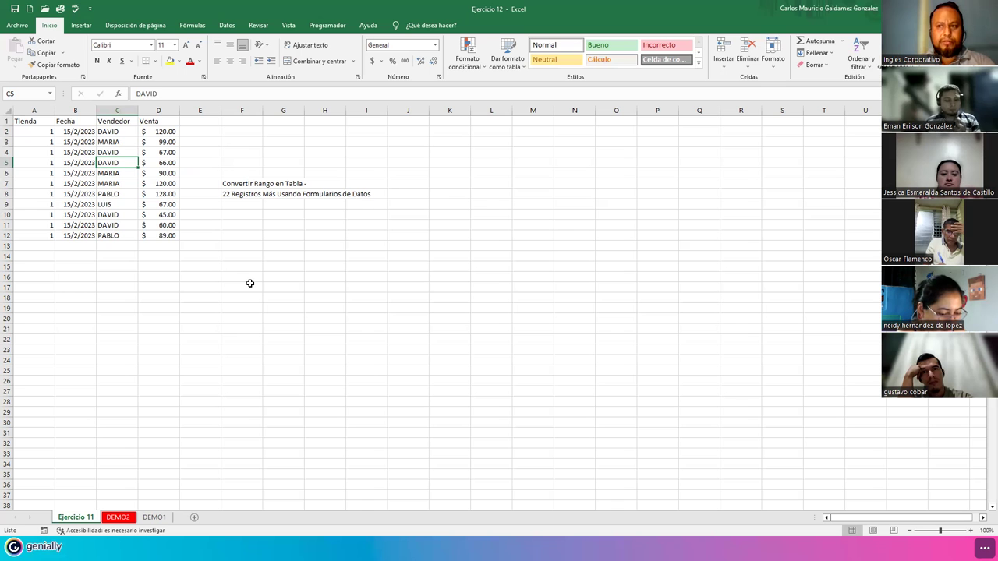
# - Flip through the DEMO1, DEMO2 and Ejercicio 11 sheets, ending on Ejercicio 11
pyautogui.click(118, 518)
pyautogui.click(150, 517)
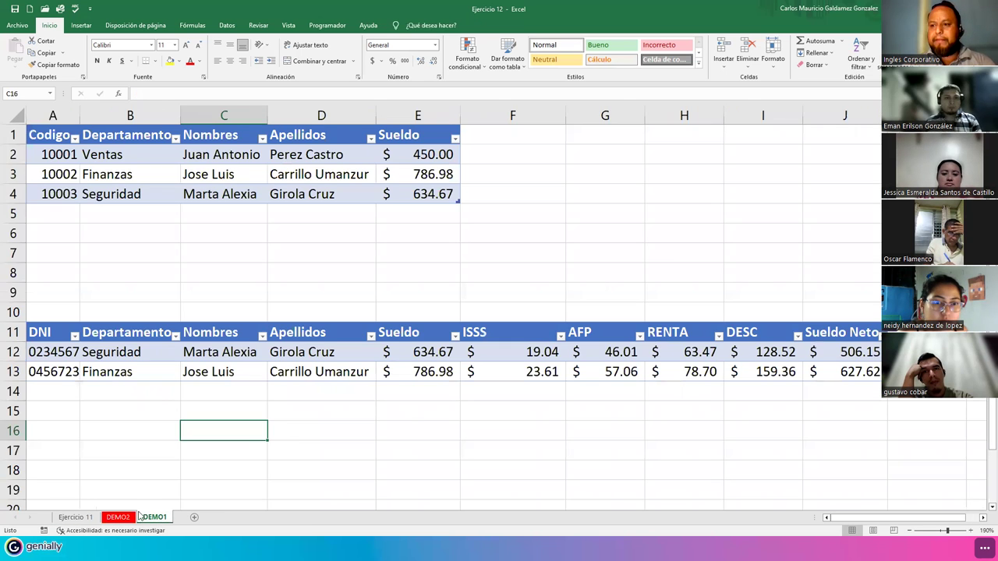
pyautogui.click(124, 519)
pyautogui.click(89, 518)
pyautogui.click(150, 518)
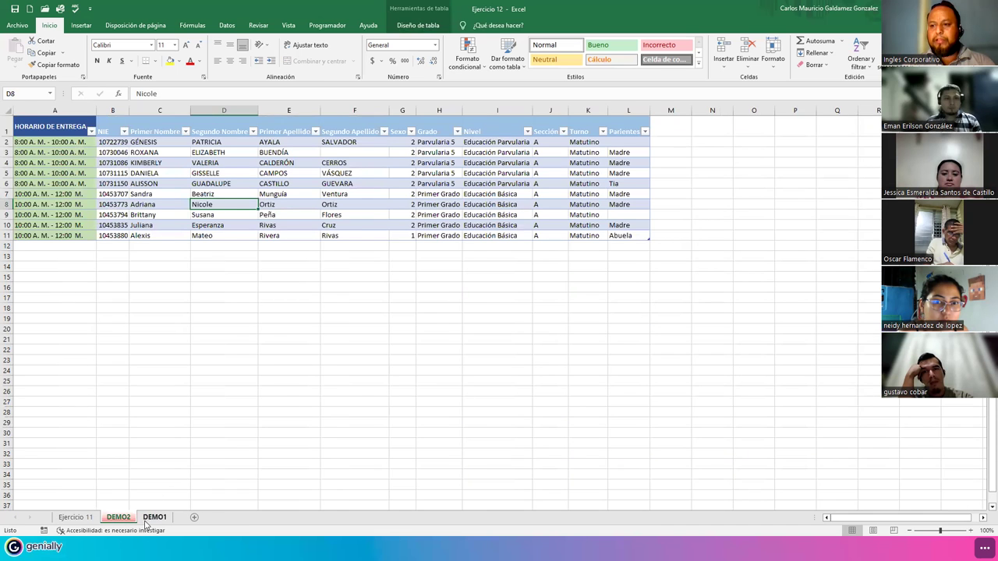
pyautogui.click(117, 518)
pyautogui.click(75, 518)
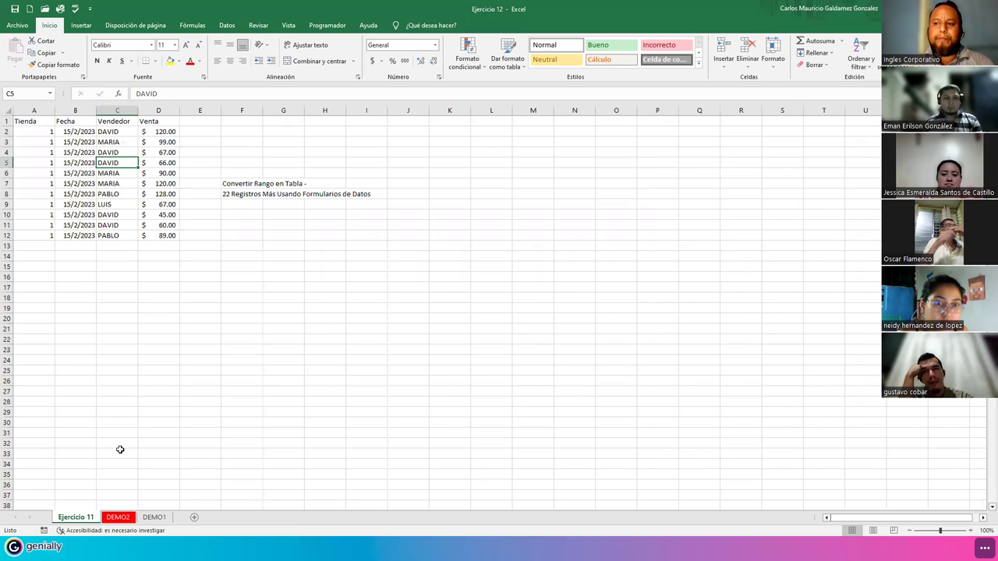
pyautogui.click(154, 517)
pyautogui.click(118, 517)
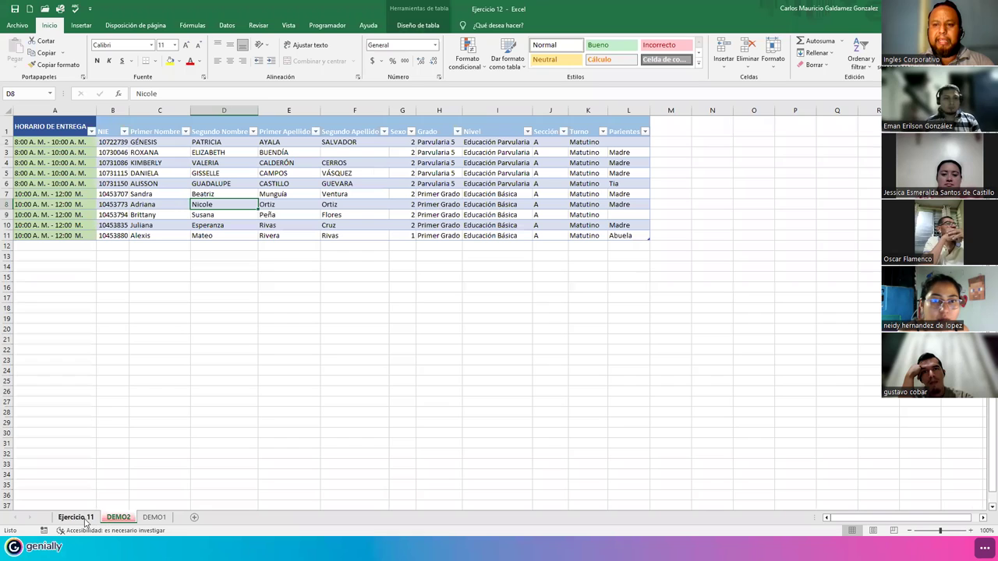
pyautogui.click(78, 518)
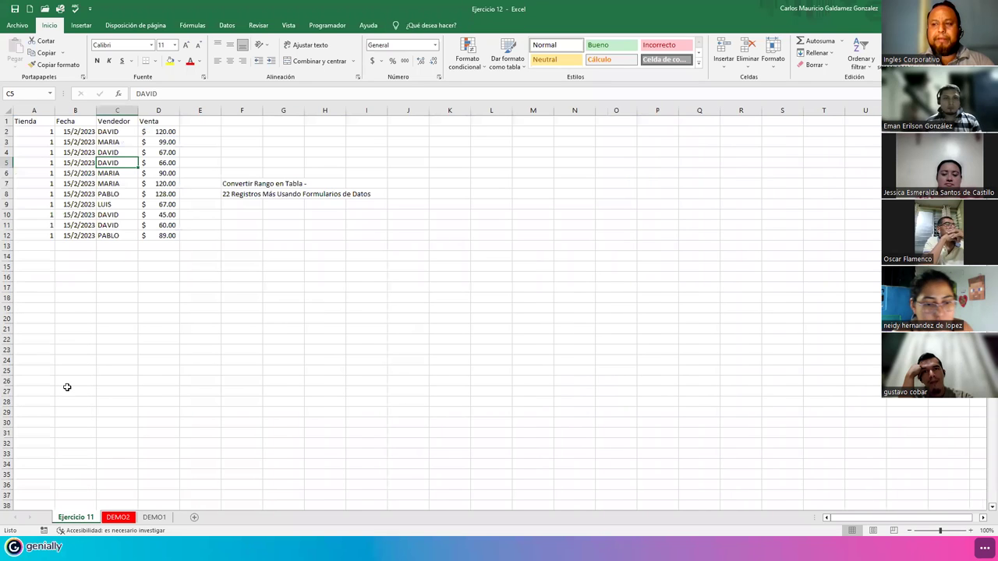
# - Save the workbook and return to the DEMO1 employee sheet
pyautogui.click(13, 8)
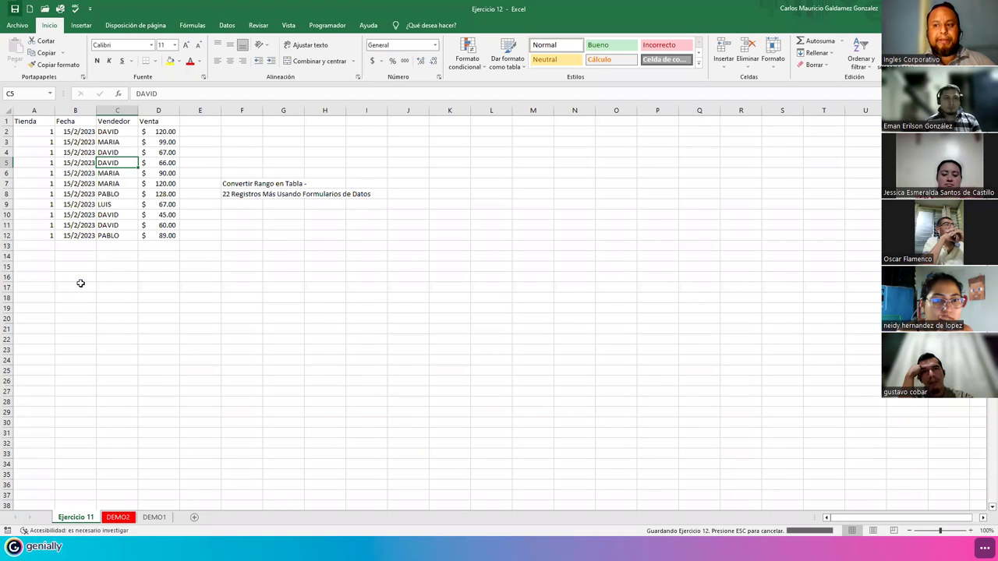
pyautogui.click(119, 518)
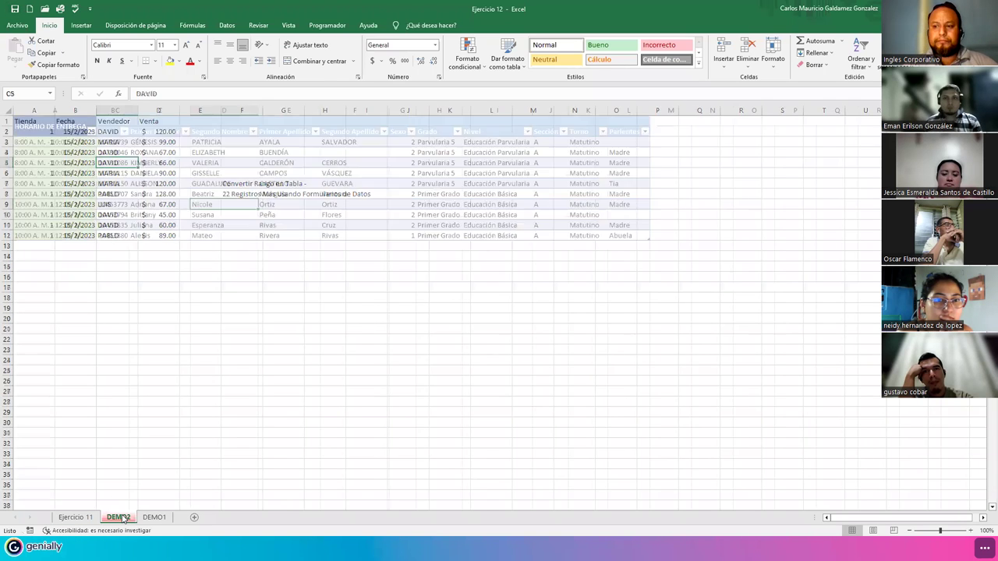
pyautogui.click(147, 519)
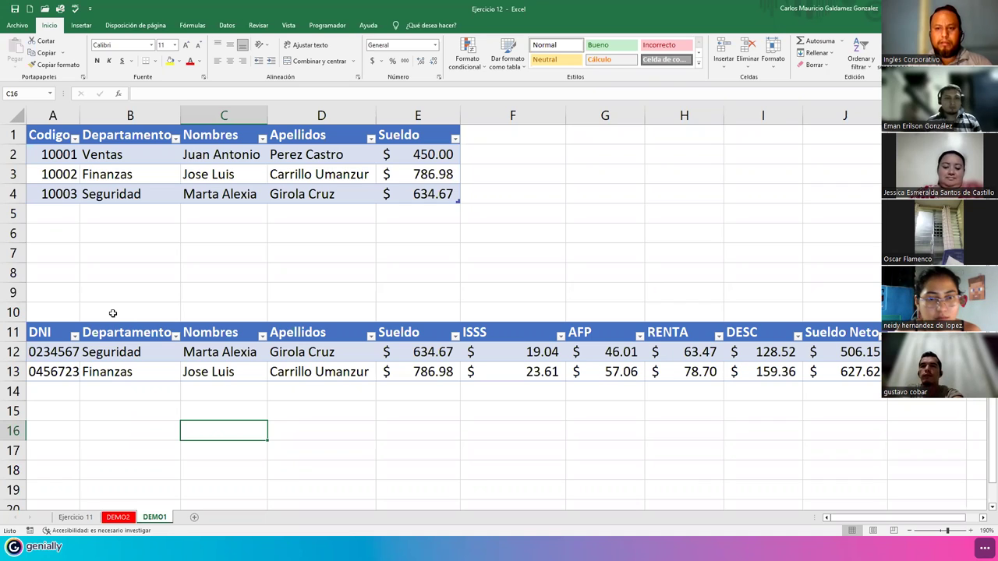
# - AutoFit column A so the DNI numbers show fully, select B12:B13, and open the Archivo screen
pyautogui.click(348, 372)
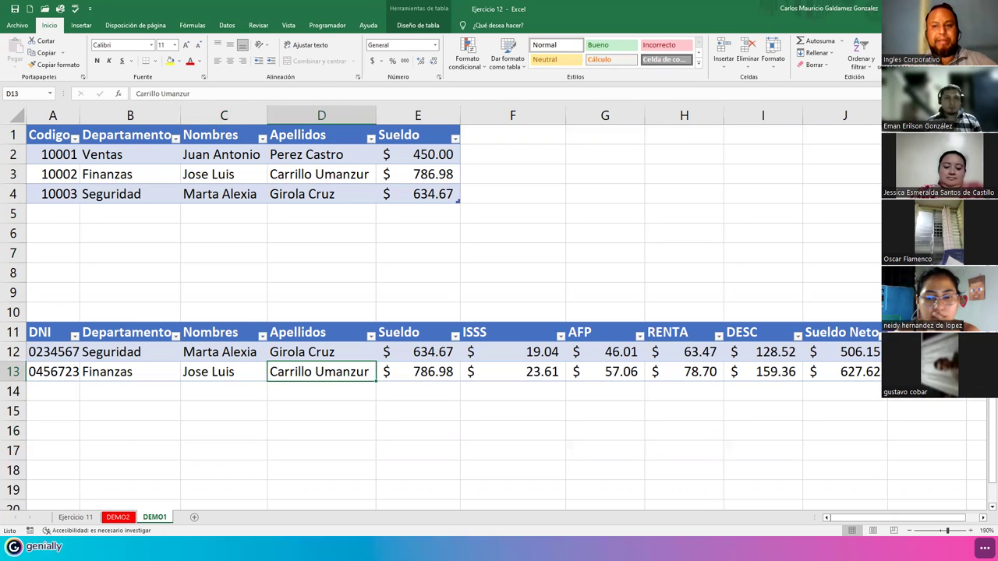
pyautogui.moveTo(58, 352); pyautogui.dragTo(140, 371)
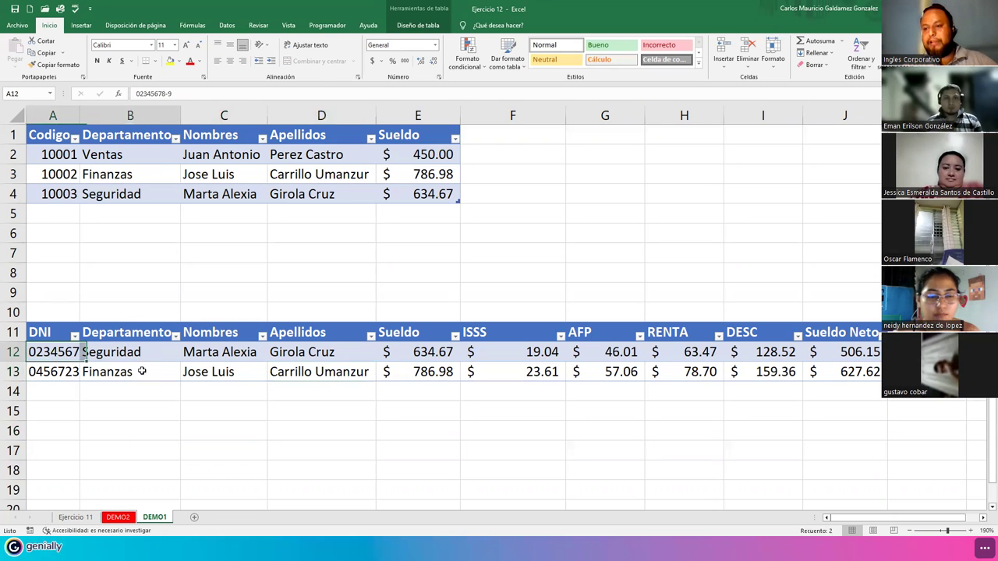
pyautogui.doubleClick(79, 118)
pyautogui.click(108, 372)
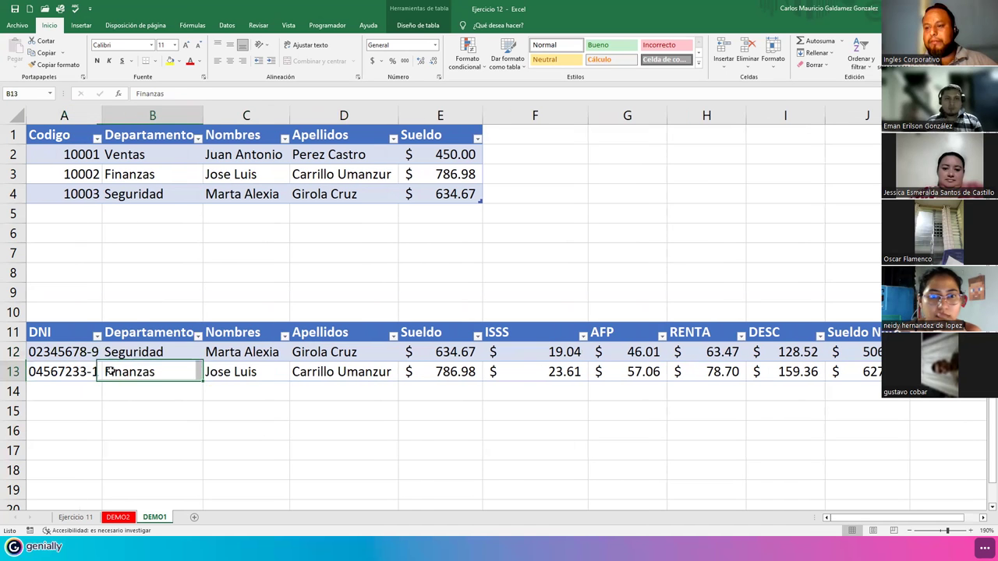
pyautogui.moveTo(127, 354); pyautogui.dragTo(133, 373)
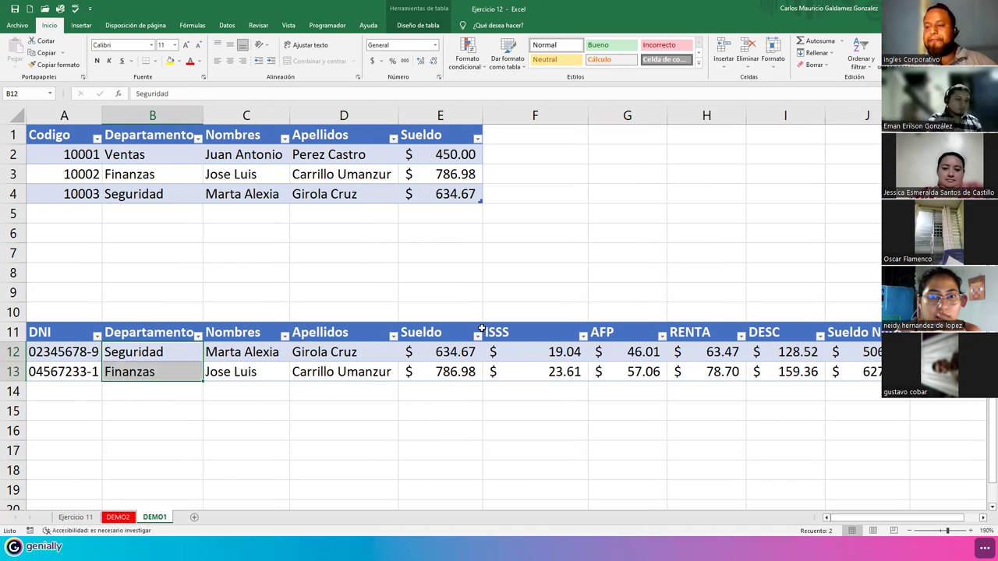
pyautogui.click(18, 27)
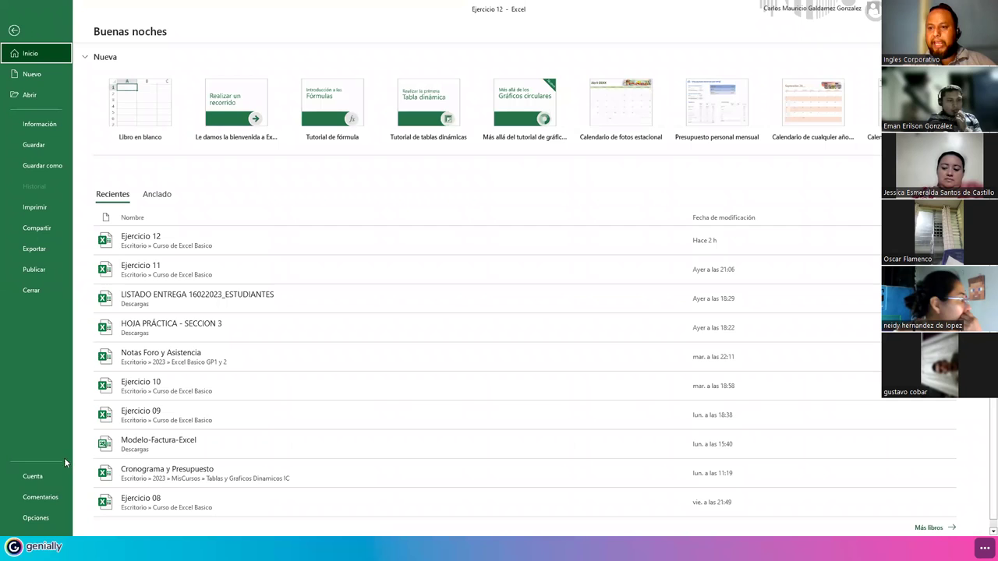
# - Open Excel Options at Customize Ribbon and list All Commands
pyautogui.click(35, 518)
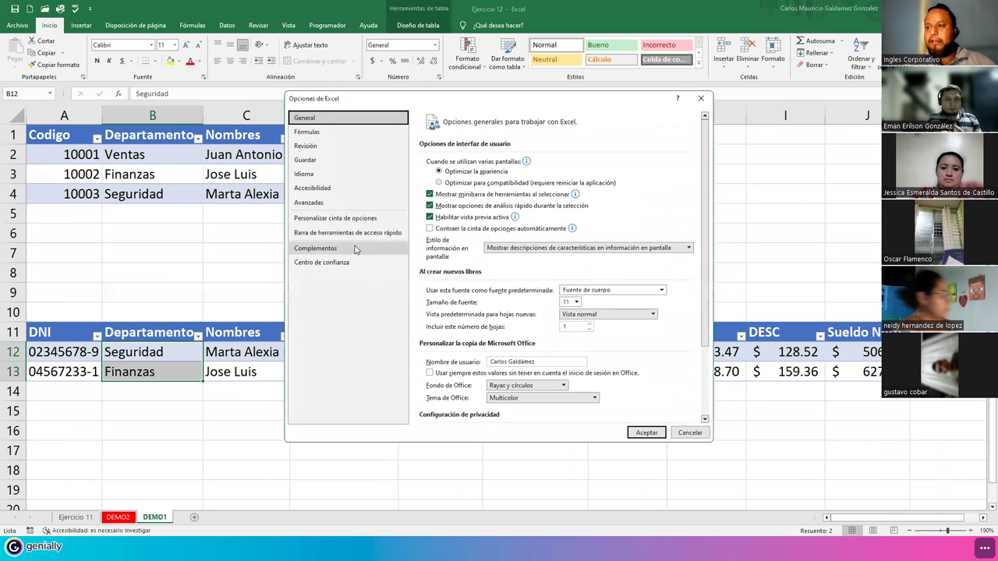
pyautogui.click(339, 220)
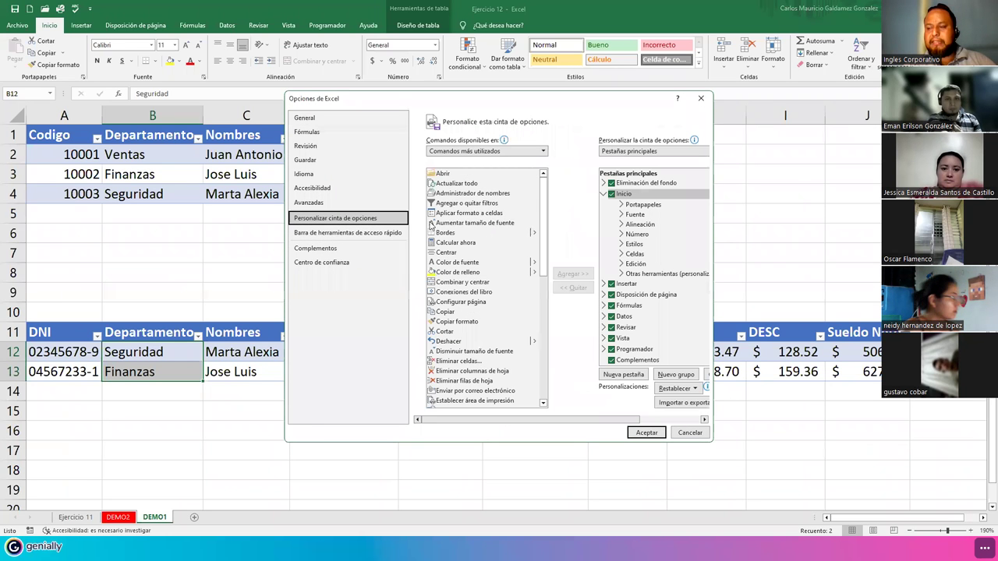
pyautogui.click(532, 151)
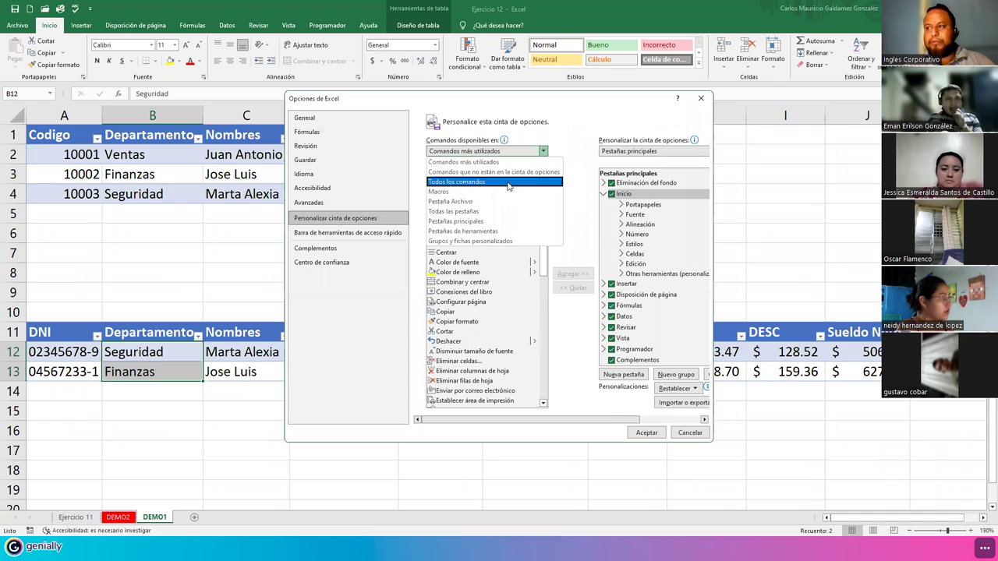
pyautogui.press('Escape')
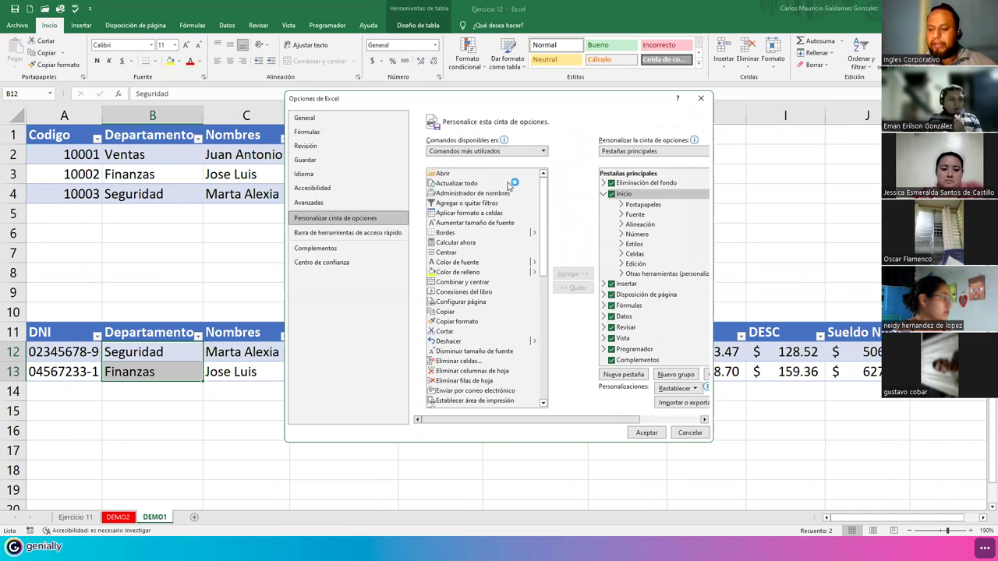
pyautogui.press('Down')
pyautogui.press('Down')
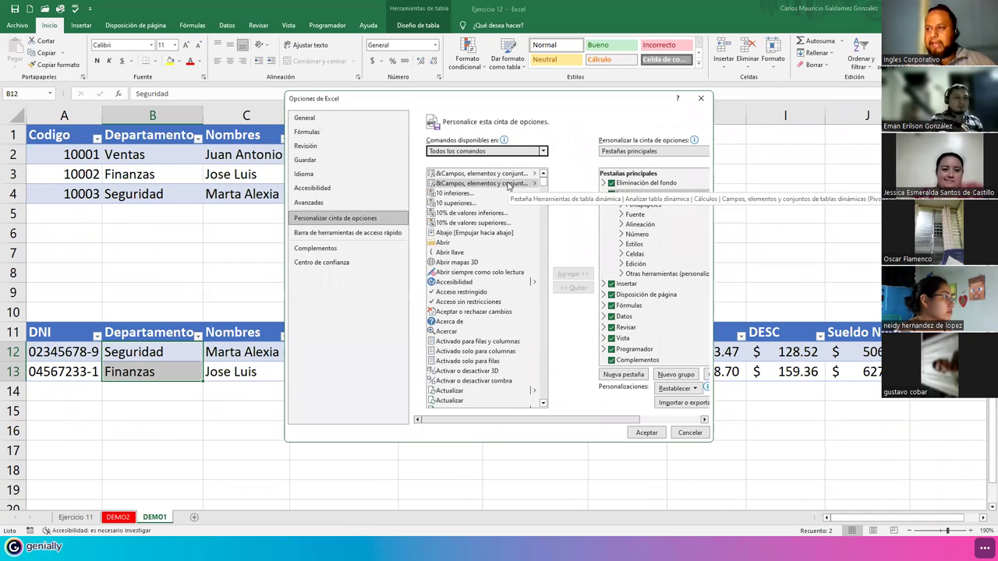
# - Locate Formulario in the command list, select the custom group, then cancel without changes
pyautogui.press('Tab')
pyautogui.press('f')
pyautogui.press('e')
pyautogui.press('Down')
pyautogui.press('Down')
pyautogui.press('Down')
pyautogui.press('Down')
pyautogui.press('Down')
pyautogui.press('Down')
pyautogui.press('Down')
pyautogui.press('Down')
pyautogui.press('Down')
pyautogui.press('Down')
pyautogui.press('Down')
pyautogui.press('Down')
pyautogui.press('Down')
pyautogui.press('Down')
pyautogui.press('Down')
pyautogui.press('Down')
pyautogui.press('Down')
pyautogui.press('Down')
pyautogui.press('Down')
pyautogui.press('Down')
pyautogui.press('Down')
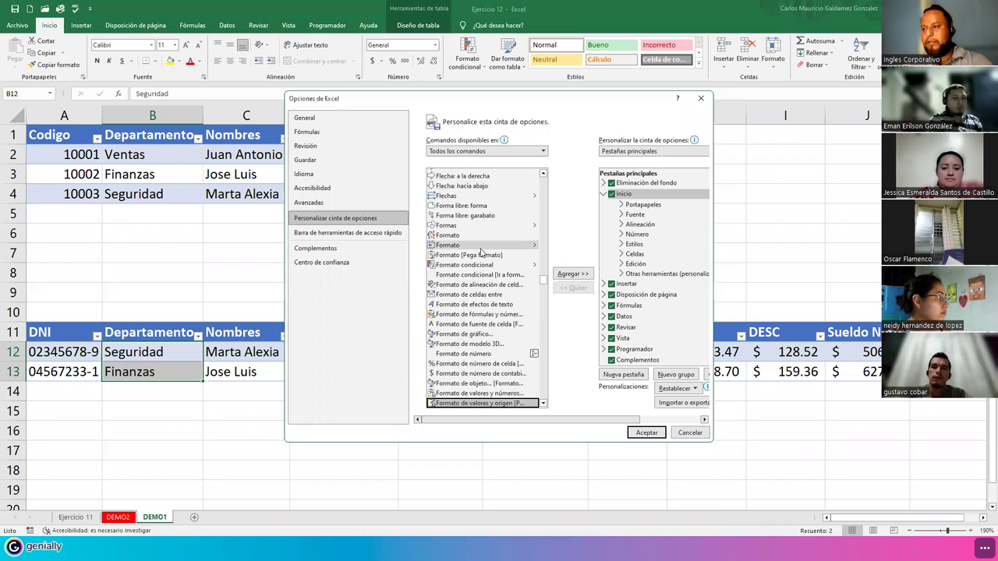
pyautogui.press('Down')
pyautogui.press('Down')
pyautogui.press('Down')
pyautogui.press('Down')
pyautogui.press('Down')
pyautogui.press('Down')
pyautogui.press('Down')
pyautogui.press('Down')
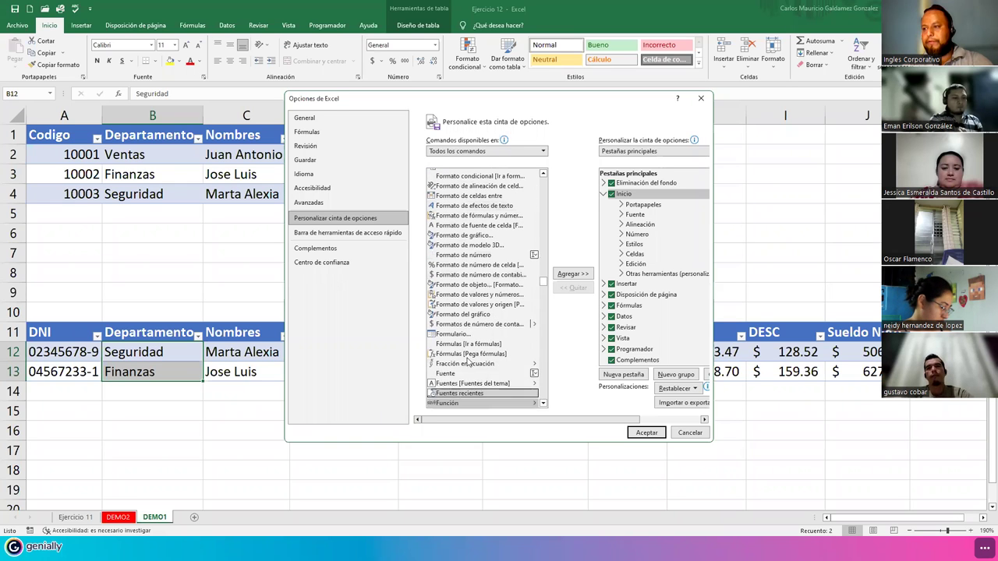
pyautogui.press('Down')
pyautogui.press('Down')
pyautogui.click(465, 334)
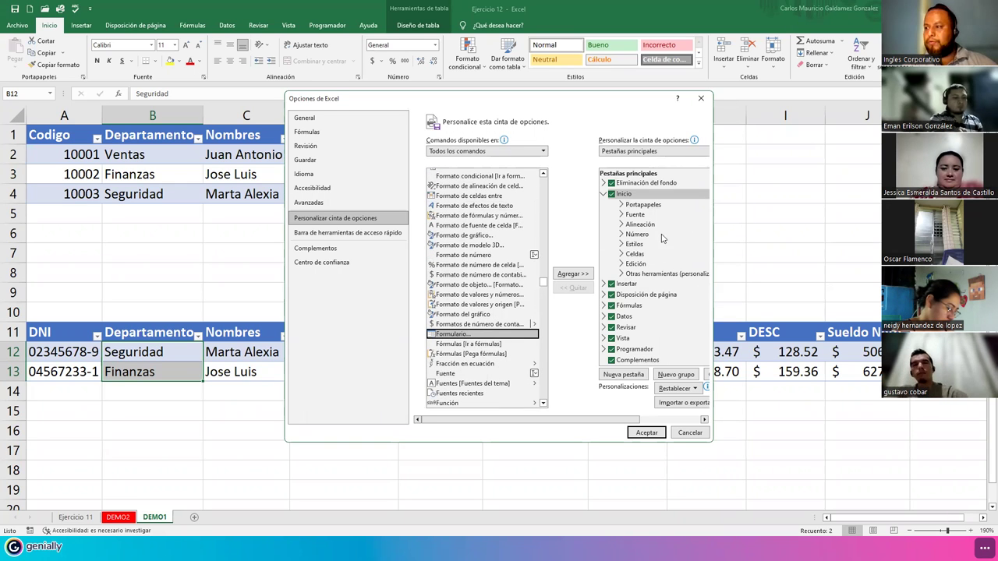
pyautogui.click(669, 273)
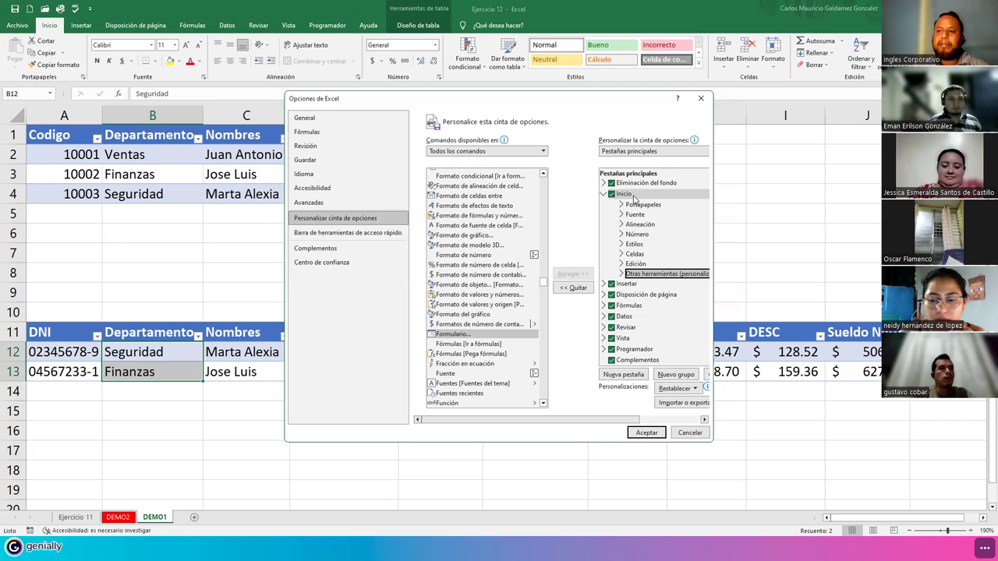
pyautogui.click(679, 435)
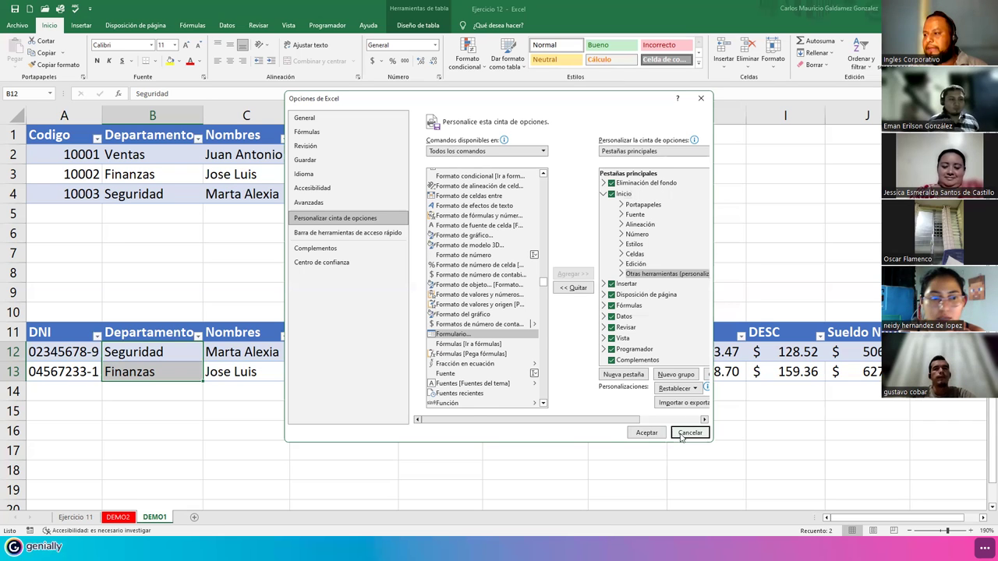
# - Enter the new employee's ID number in A14, removing a stray digit
pyautogui.click(55, 372)
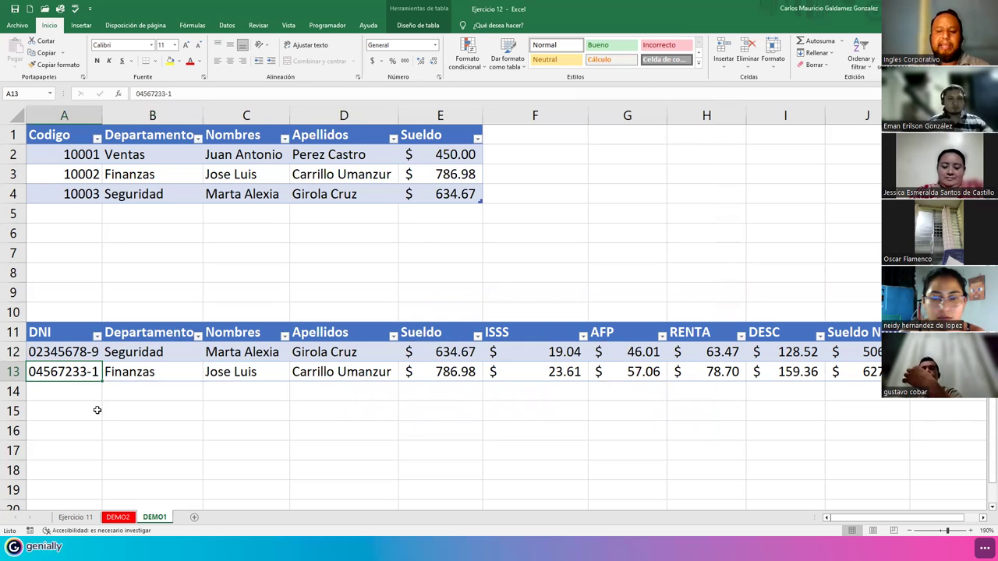
pyautogui.press('Return')
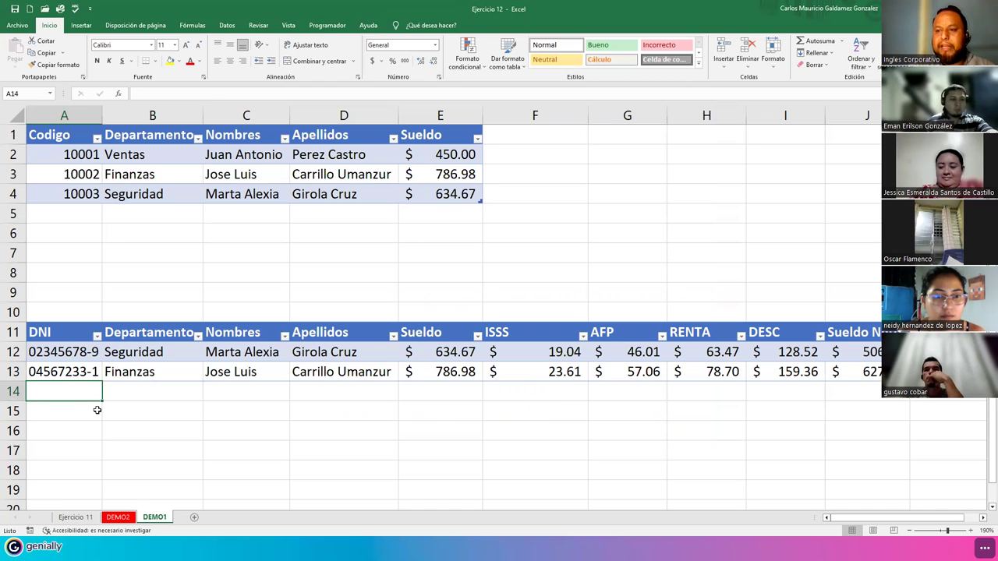
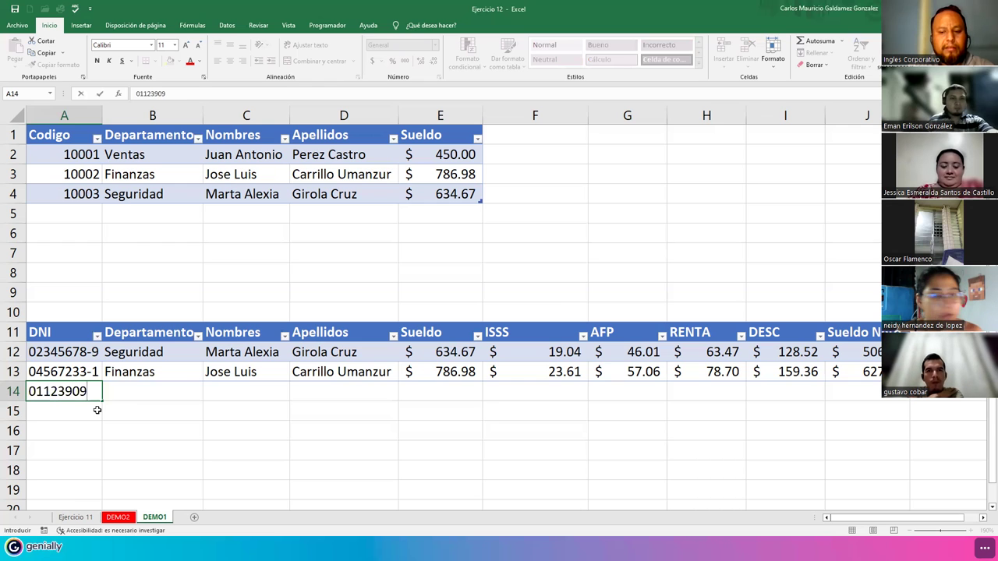
pyautogui.press('Return')
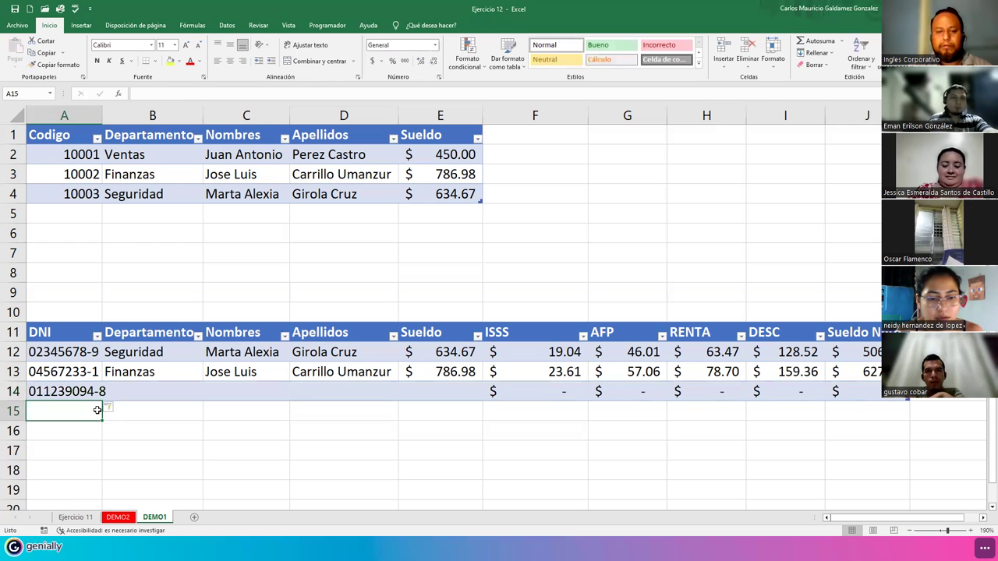
pyautogui.press('Up')
pyautogui.press('F2')
pyautogui.press('Left')
pyautogui.press('Left')
pyautogui.press('Left')
pyautogui.press('BackSpace')
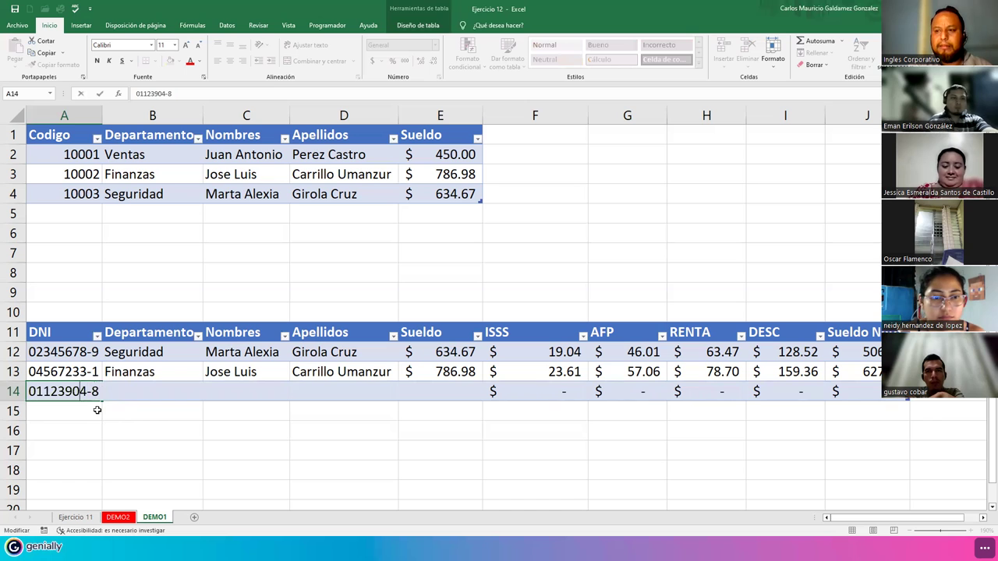
pyautogui.press('Tab')
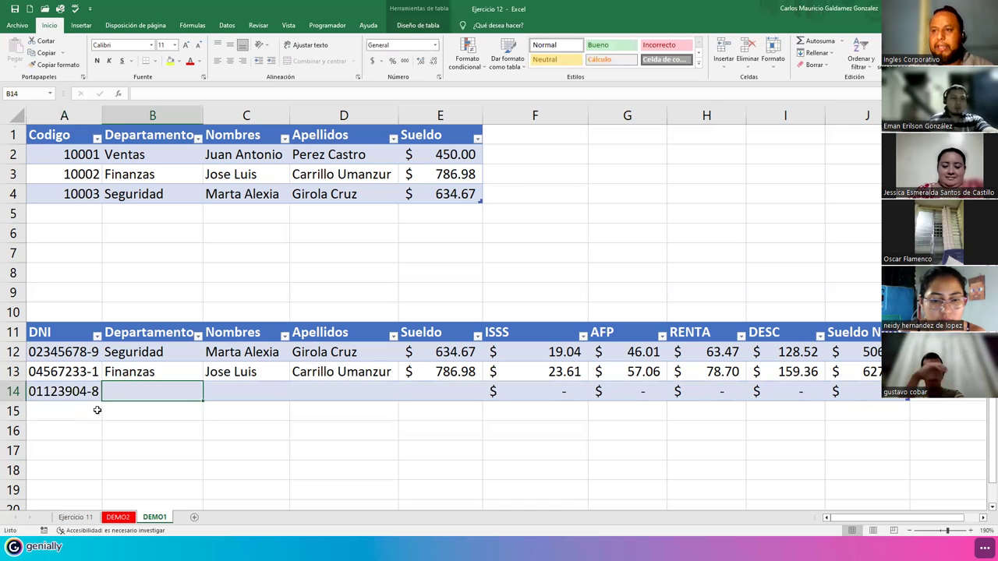
# - Fill row 14 with department Ventas, the employee's first names and surnames, and salary 450
pyautogui.write('Ventas')
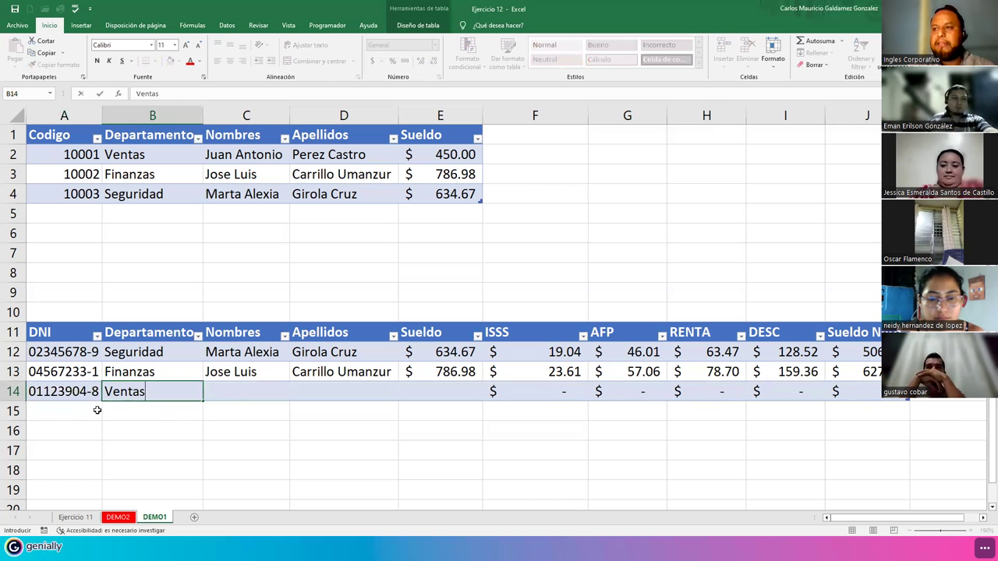
pyautogui.press('Tab')
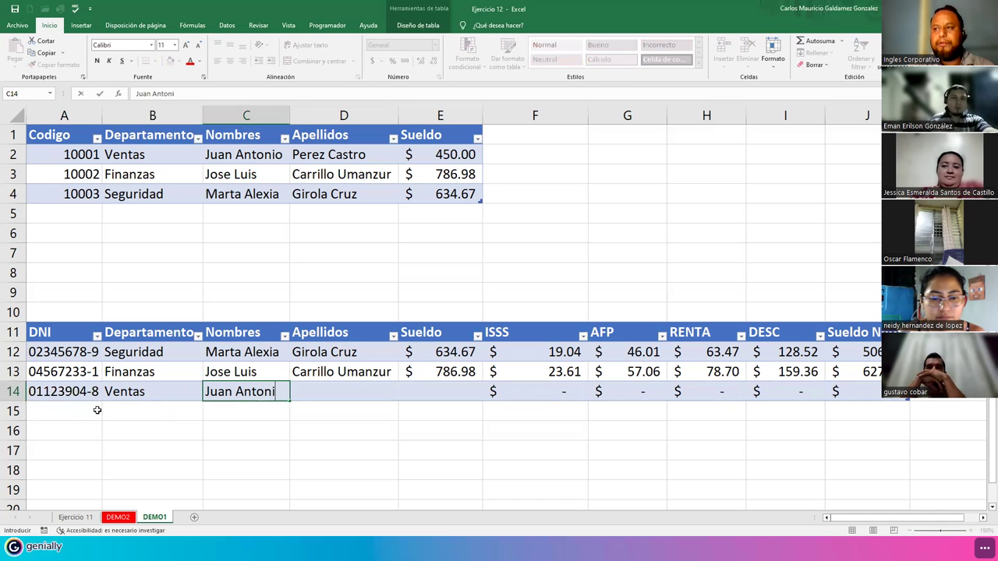
pyautogui.press('Tab')
pyautogui.press('Tab')
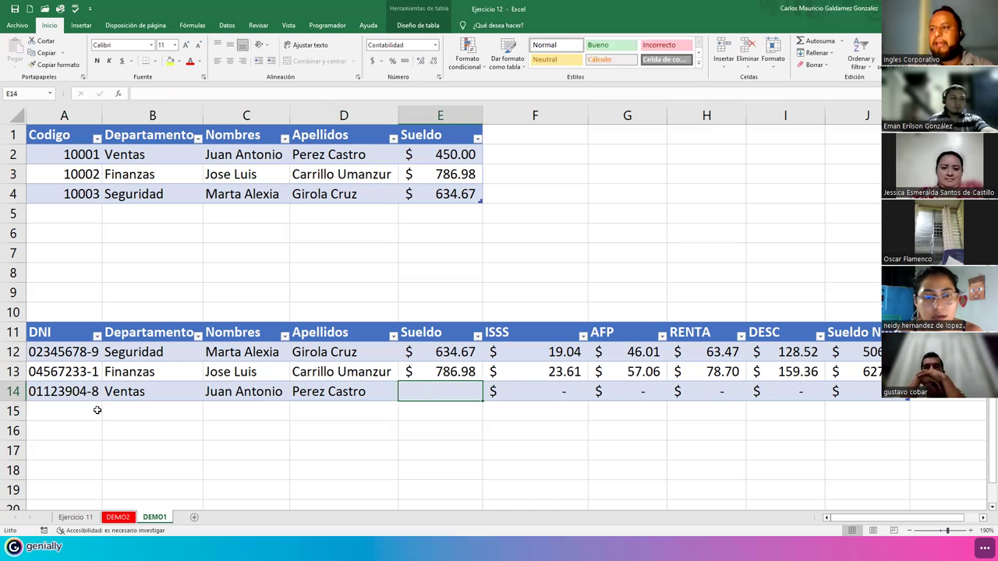
pyautogui.write('450')
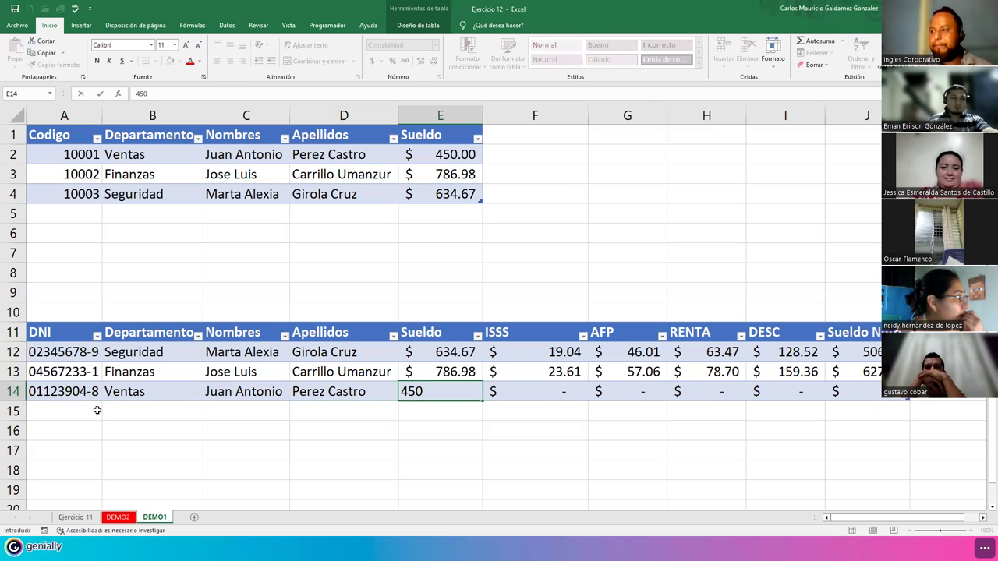
pyautogui.press('Return')
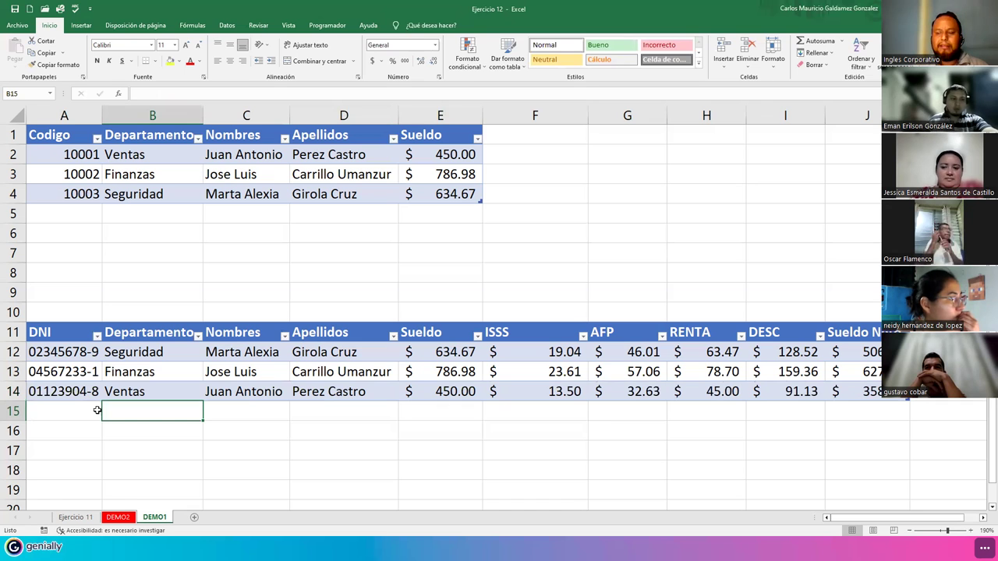
pyautogui.click(256, 383)
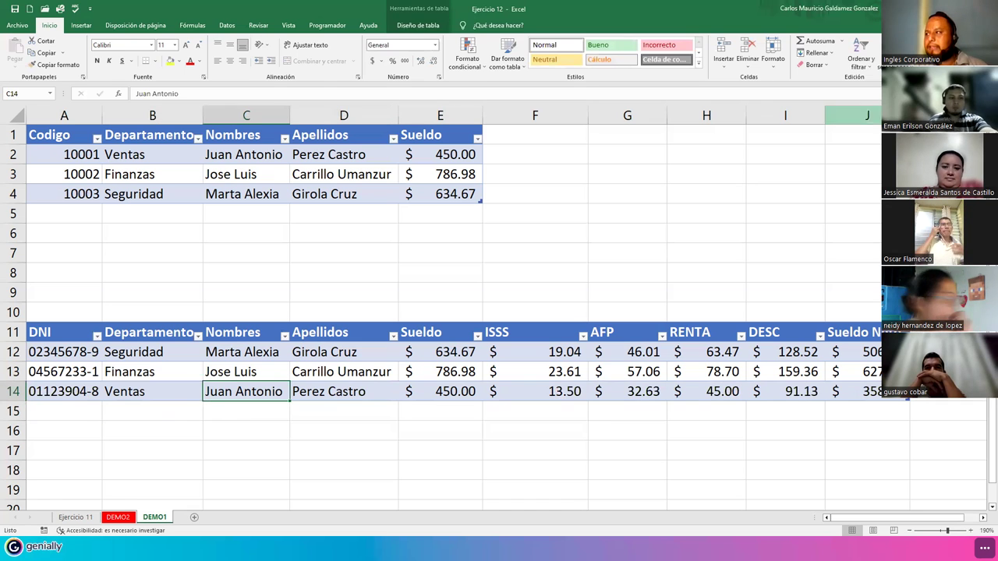
pyautogui.hotkey('alt', '5')
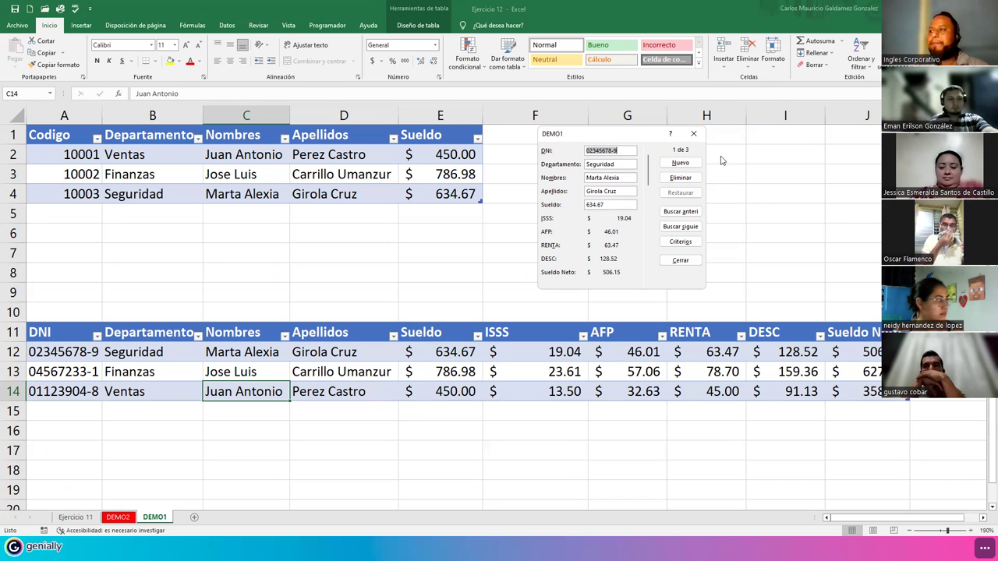
pyautogui.click(693, 133)
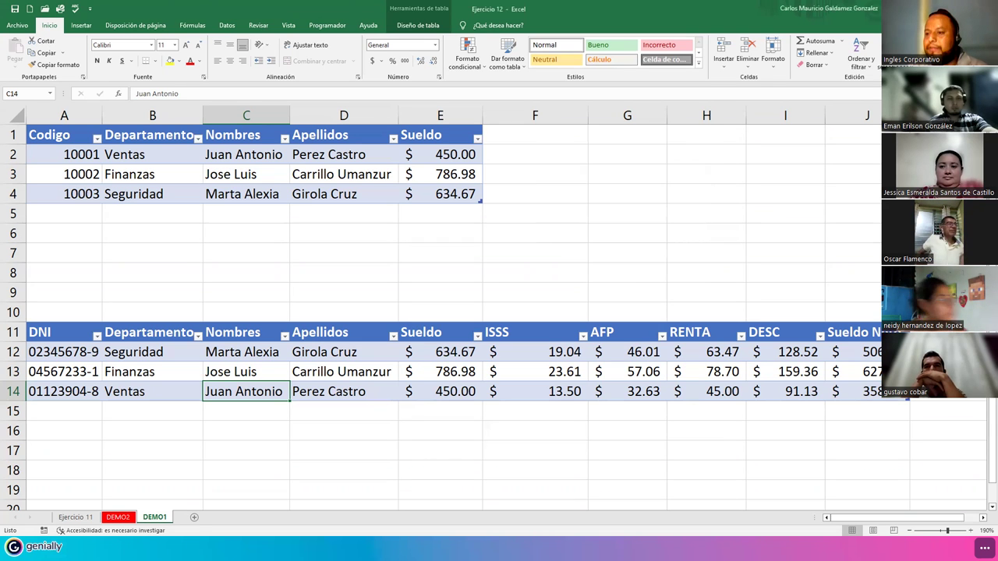
# - Add a new worksheet and enter headers Cantidad and Descripcion in A1:B1
pyautogui.click(195, 517)
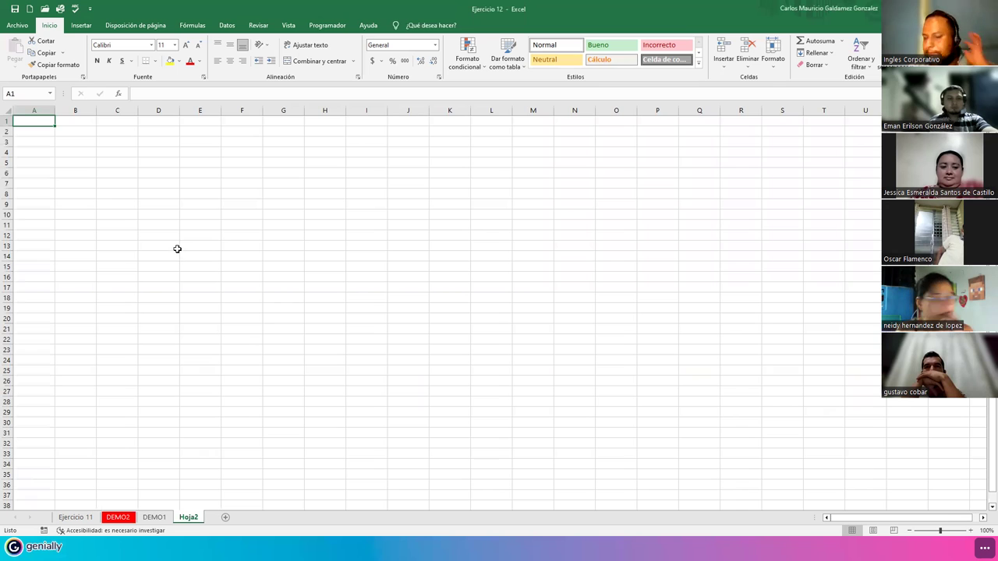
pyautogui.keyDown('ctrl'); pyautogui.scroll(2, 167, 307); pyautogui.keyUp('ctrl')
pyautogui.keyDown('ctrl'); pyautogui.scroll(3, 168, 308); pyautogui.keyUp('ctrl')
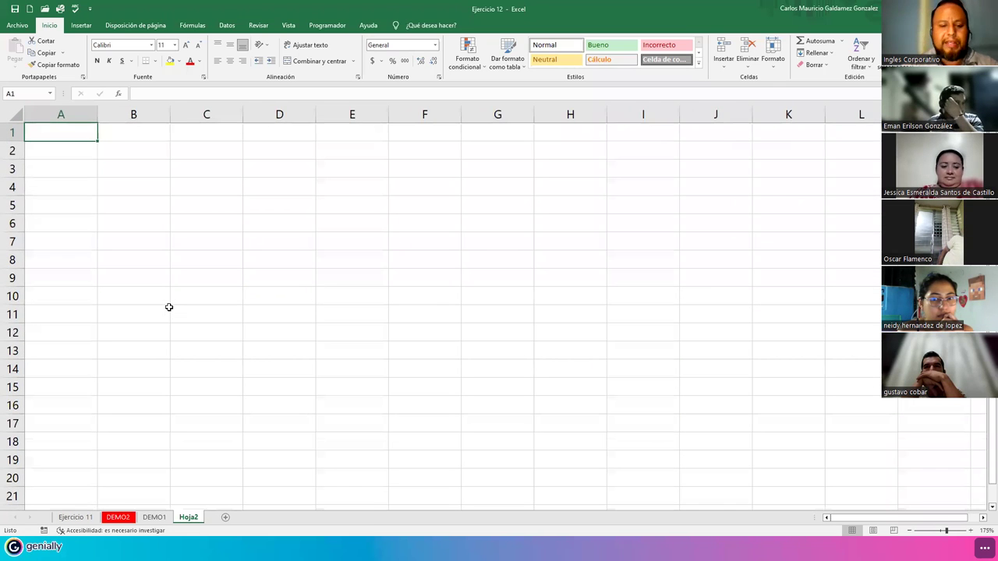
pyautogui.write('Cant')
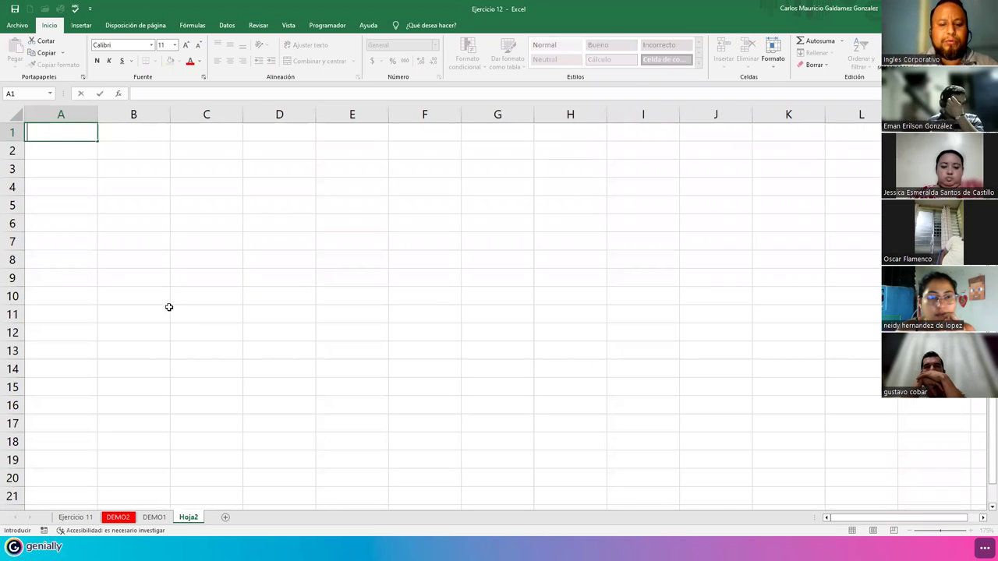
pyautogui.write('idad')
pyautogui.press('Tab')
pyautogui.write('Des')
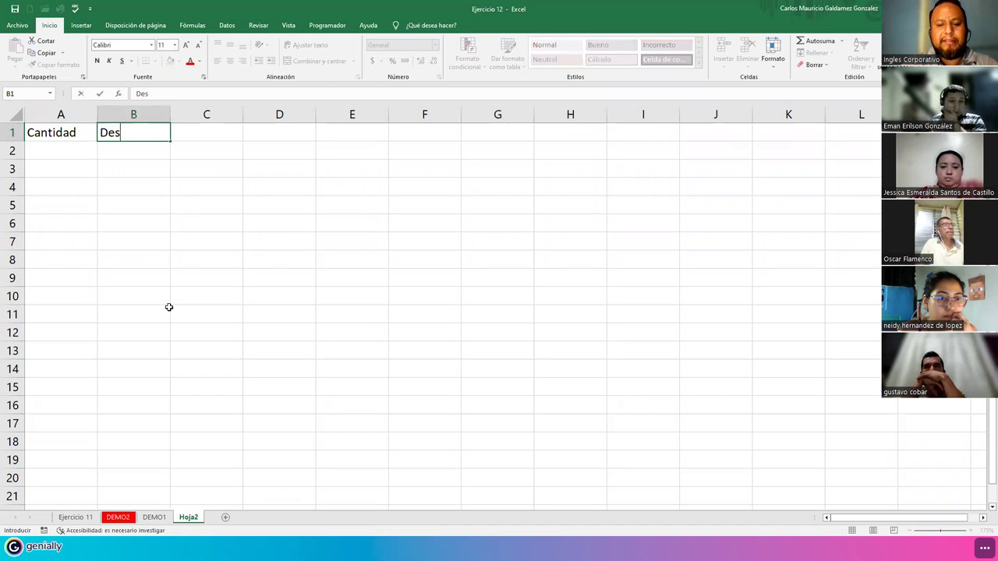
pyautogui.write('cripcion')
pyautogui.press('Tab')
# - Enter headers Precio and Sub Total in C1:D1, then select A1:D1
pyautogui.write('Prec')
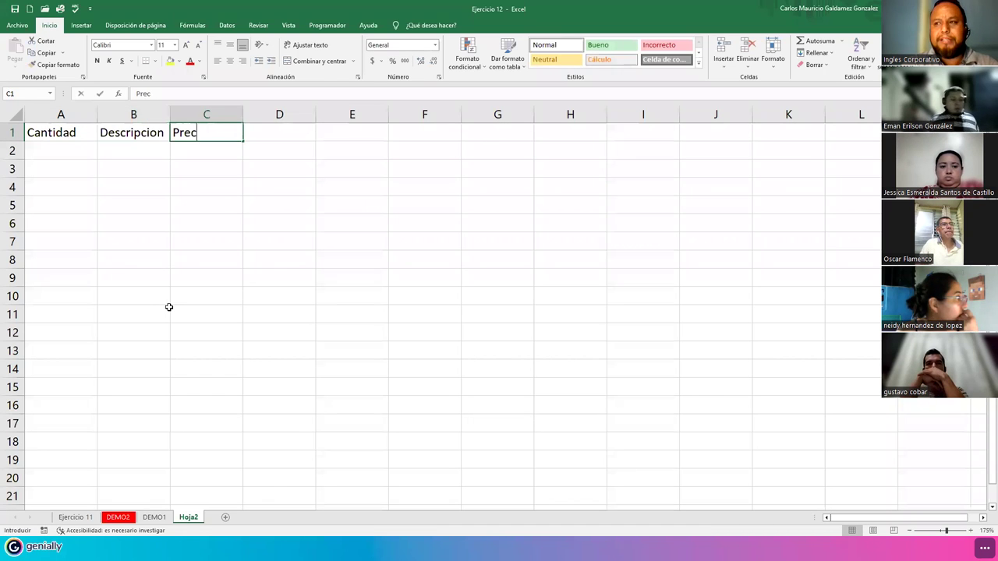
pyautogui.write('io')
pyautogui.press('Tab')
pyautogui.write('U')
pyautogui.press('BackSpace')
pyautogui.write('Sub Total')
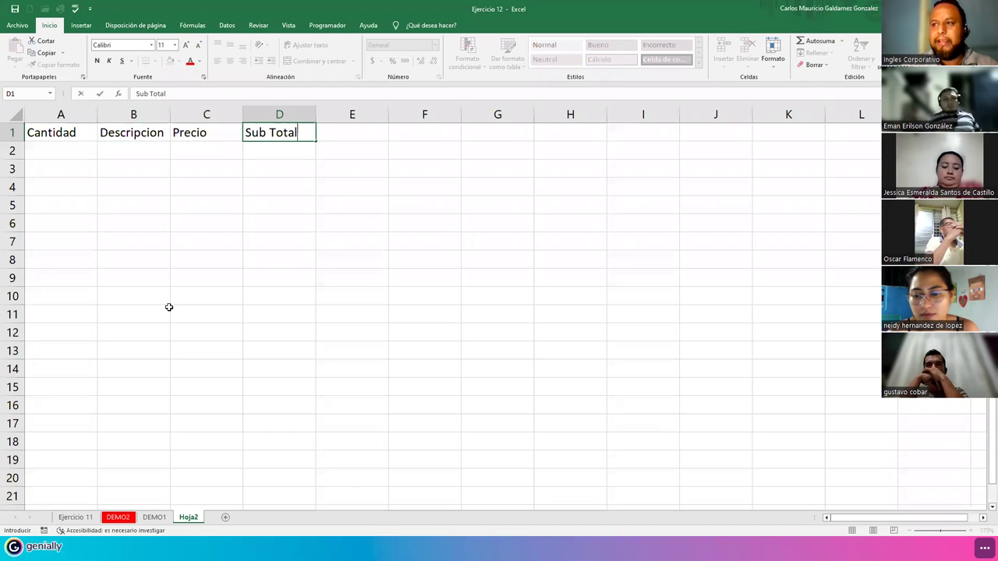
pyautogui.moveTo(70, 155); pyautogui.dragTo(257, 383)
pyautogui.click(257, 385)
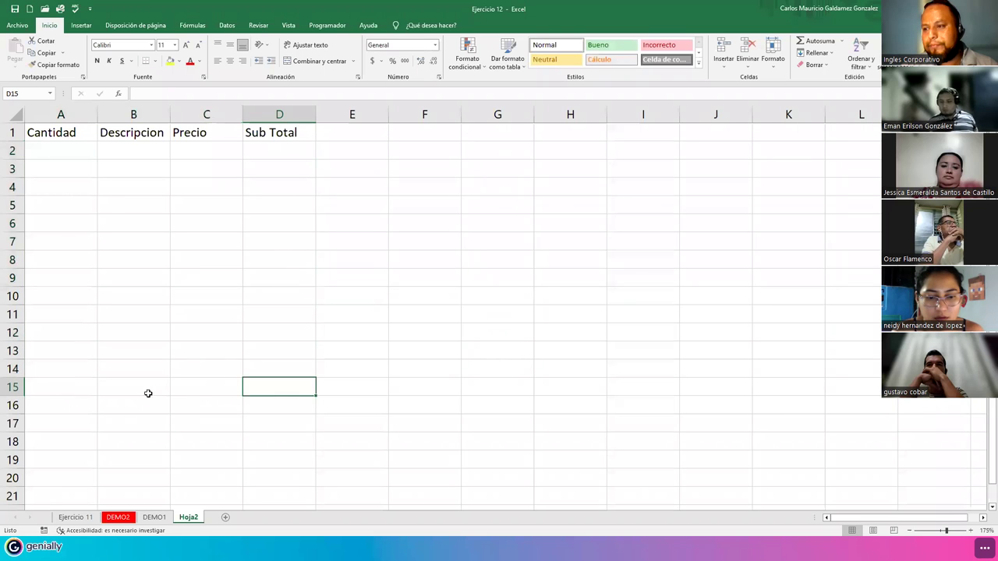
pyautogui.moveTo(64, 135); pyautogui.dragTo(273, 132)
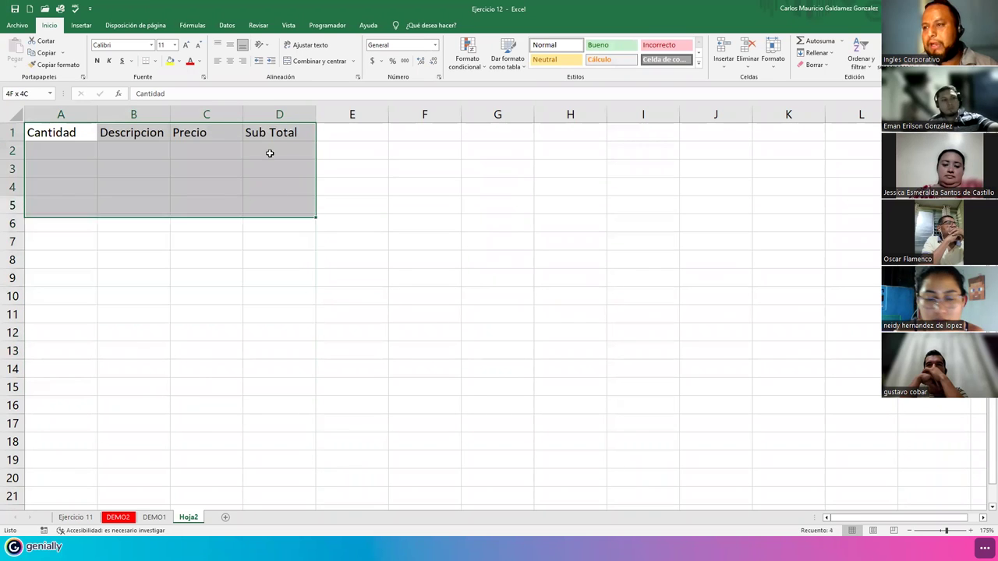
# - Convert A1:D1 into a table with headers
pyautogui.click(81, 25)
pyautogui.click(98, 51)
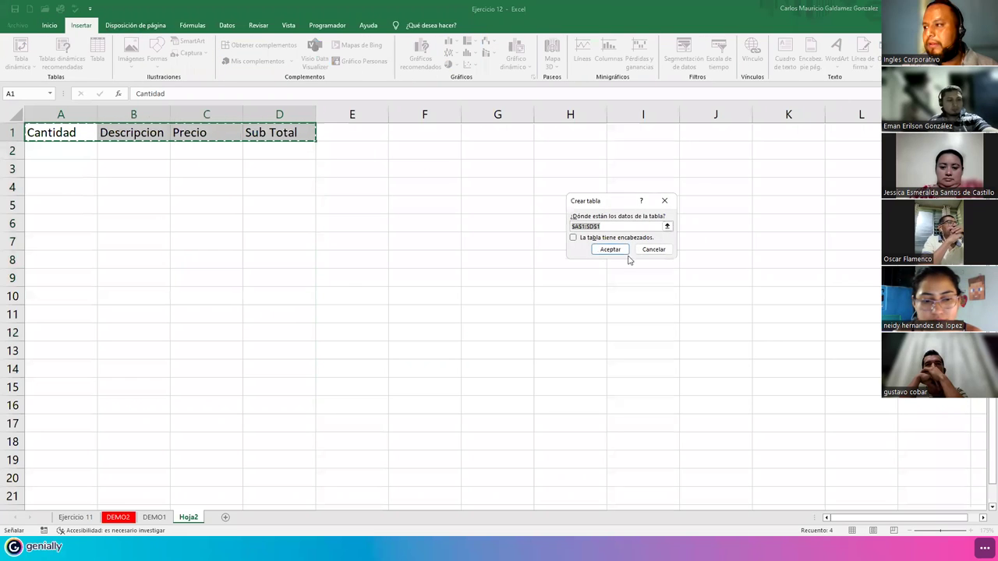
pyautogui.click(613, 239)
pyautogui.click(609, 250)
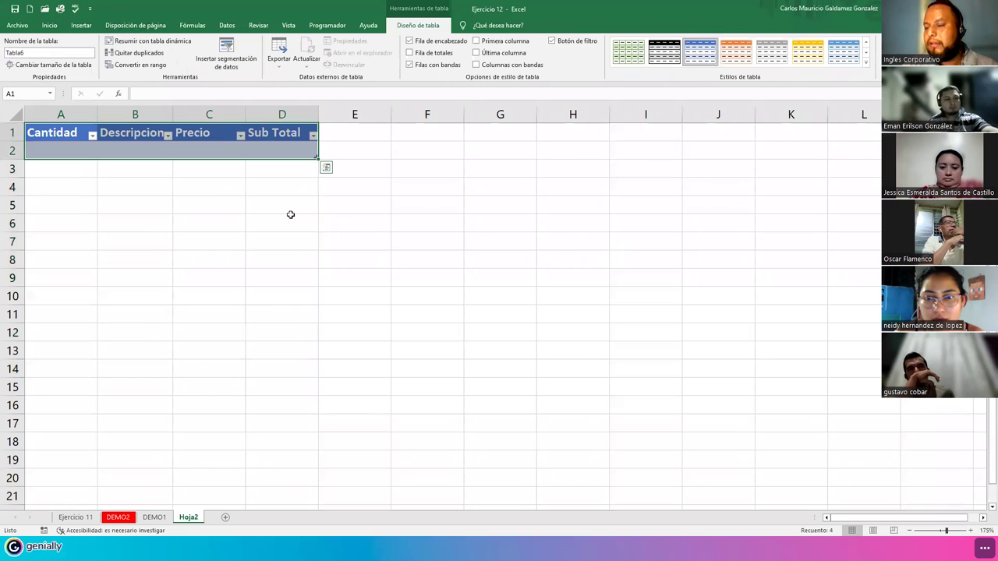
# - Add a Total row and set the Sub Total column's total to Suma
pyautogui.hotkey('ctrl', 'shift', 't')
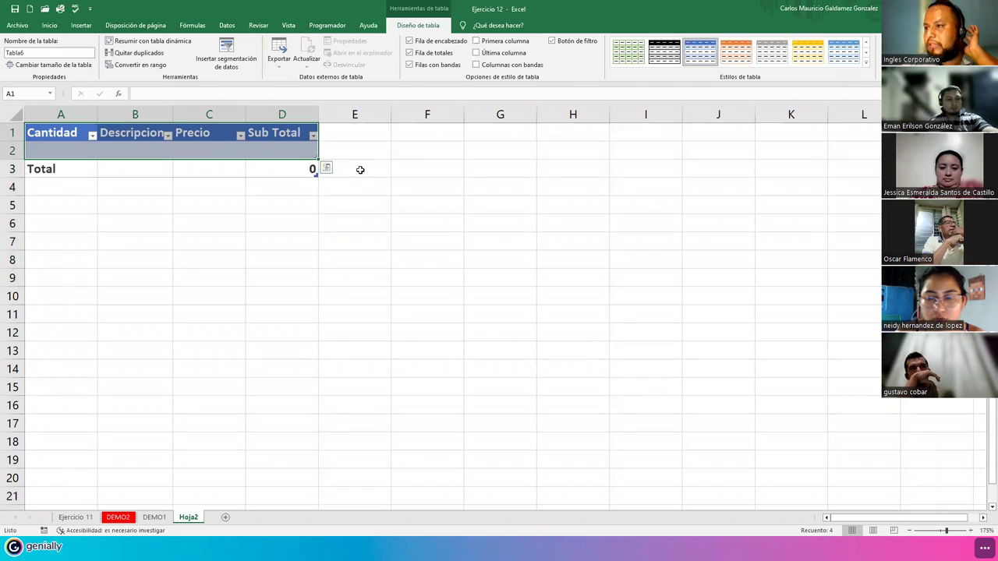
pyautogui.click(310, 170)
pyautogui.click(323, 172)
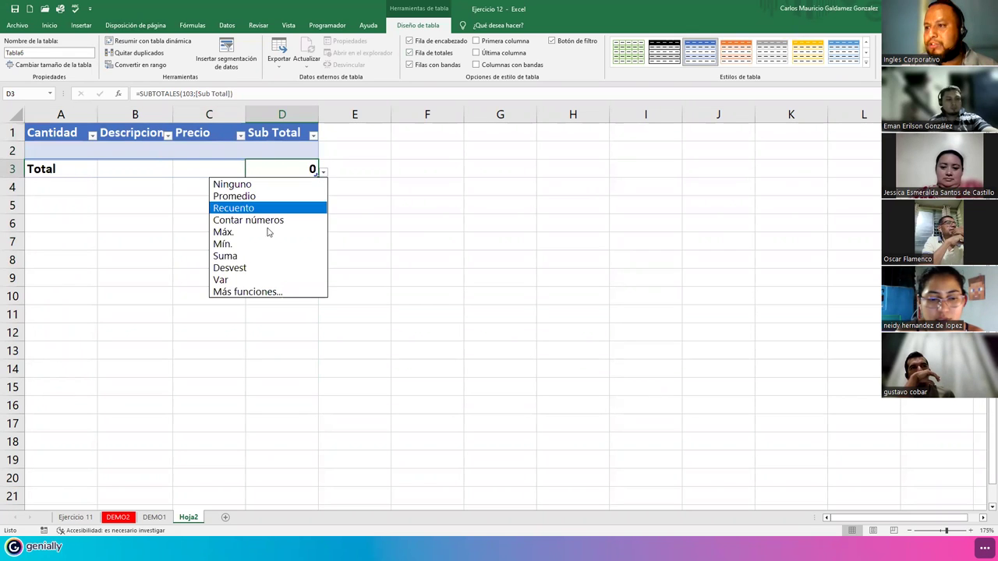
pyautogui.click(251, 258)
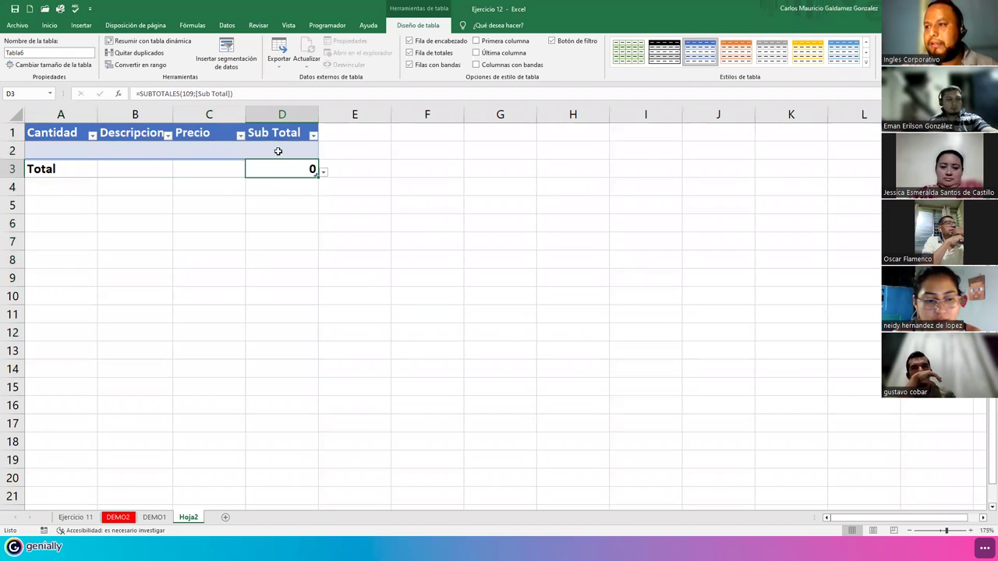
pyautogui.moveTo(278, 151); pyautogui.dragTo(276, 167)
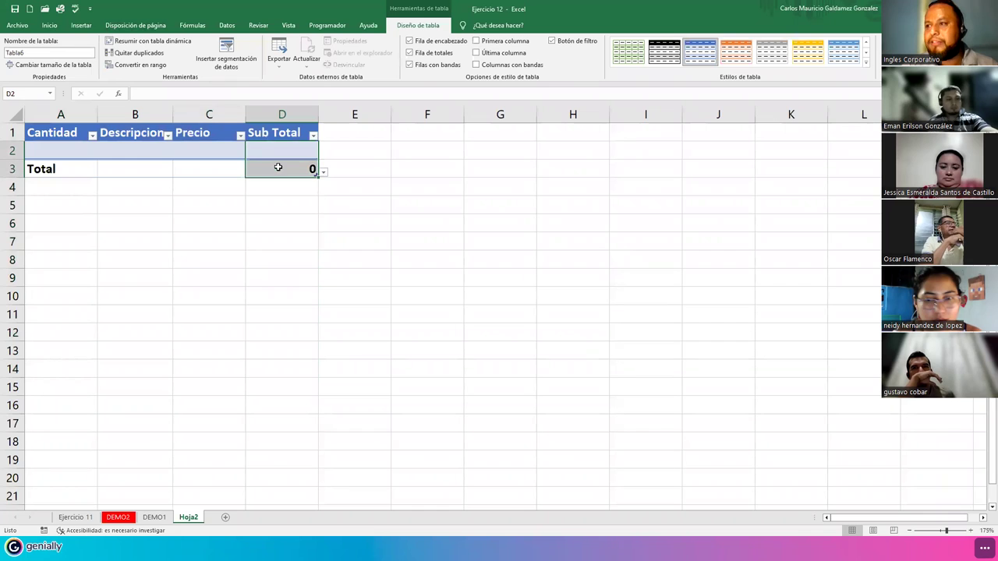
# - Apply Contabilidad (accounting) format to the Precio and Sub Total cells
pyautogui.click(50, 25)
pyautogui.click(435, 45)
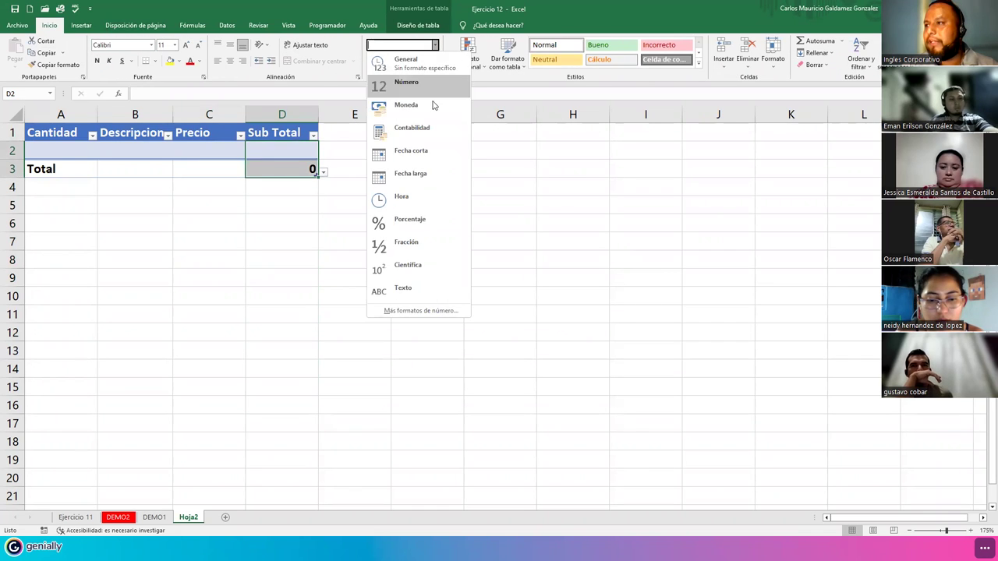
pyautogui.click(421, 129)
pyautogui.click(205, 152)
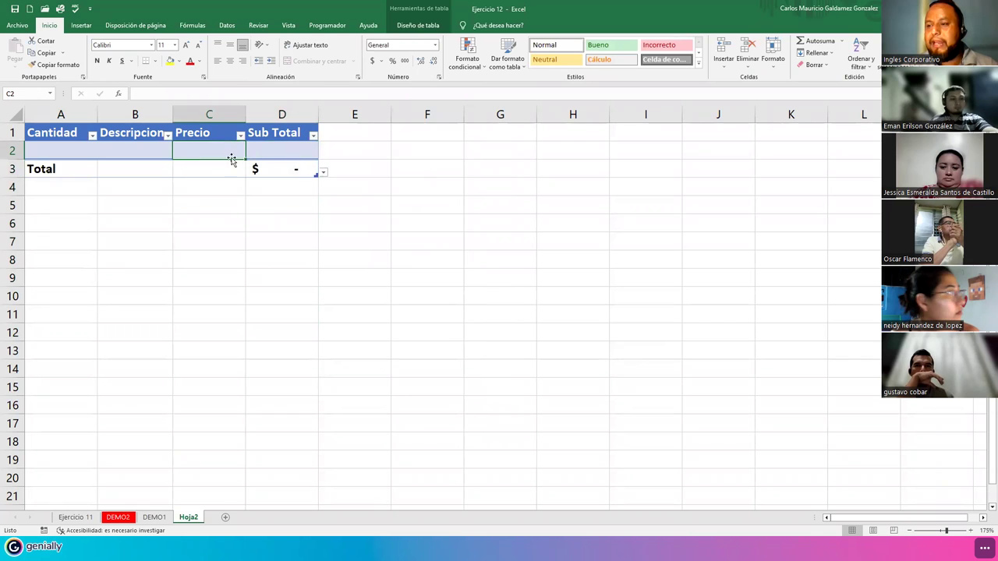
pyautogui.moveTo(240, 149); pyautogui.dragTo(281, 150)
pyautogui.click(435, 45)
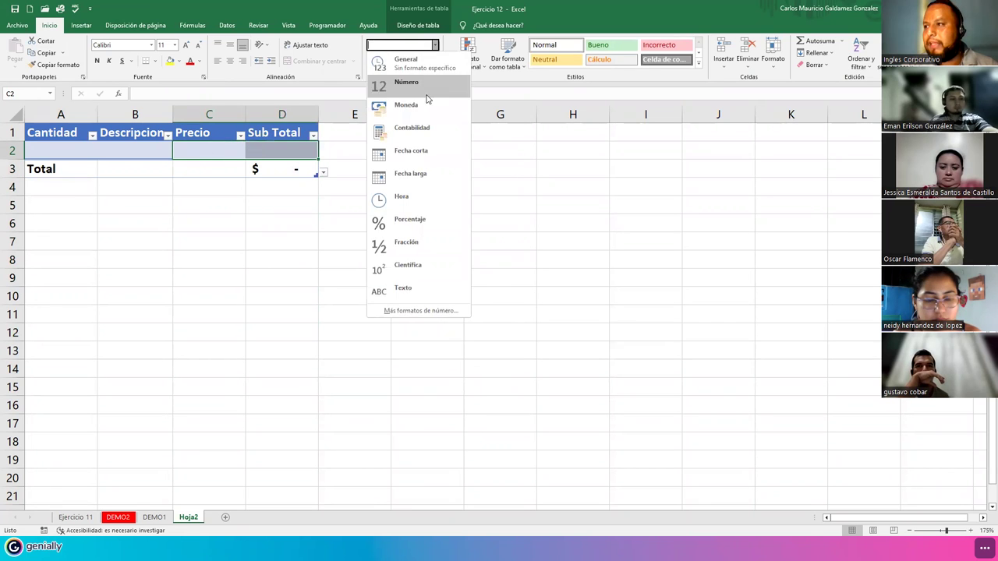
pyautogui.click(421, 129)
pyautogui.click(289, 150)
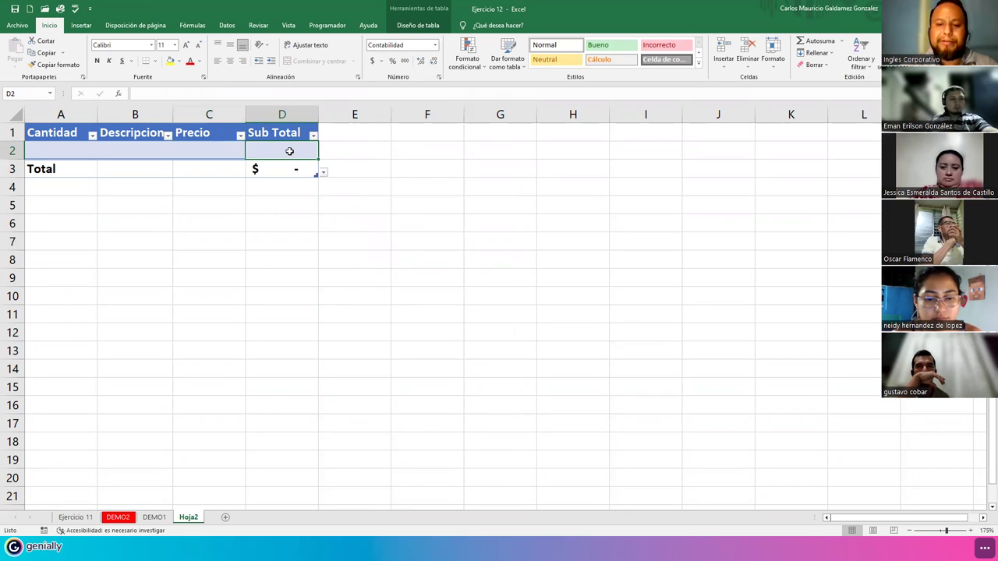
pyautogui.write('=')
pyautogui.press('Left')
pyautogui.write('*')
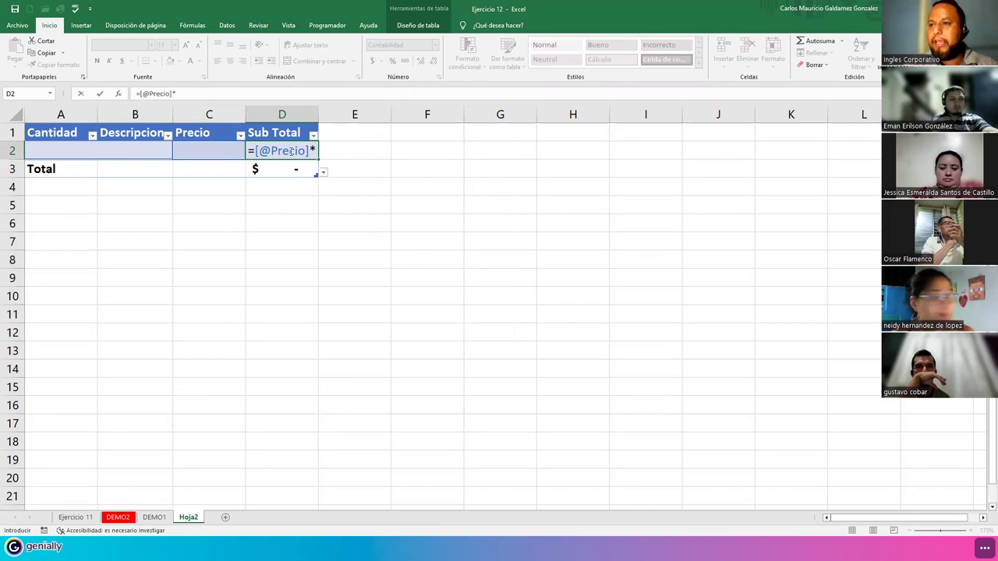
pyautogui.press('Left')
pyautogui.press('Left')
pyautogui.press('Left')
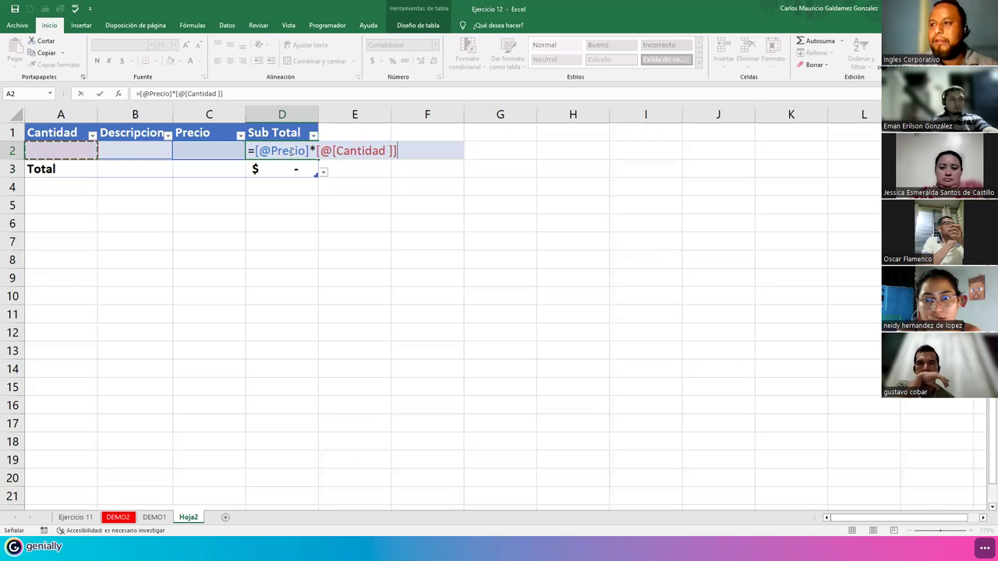
pyautogui.hotkey('ctrl', 'Return')
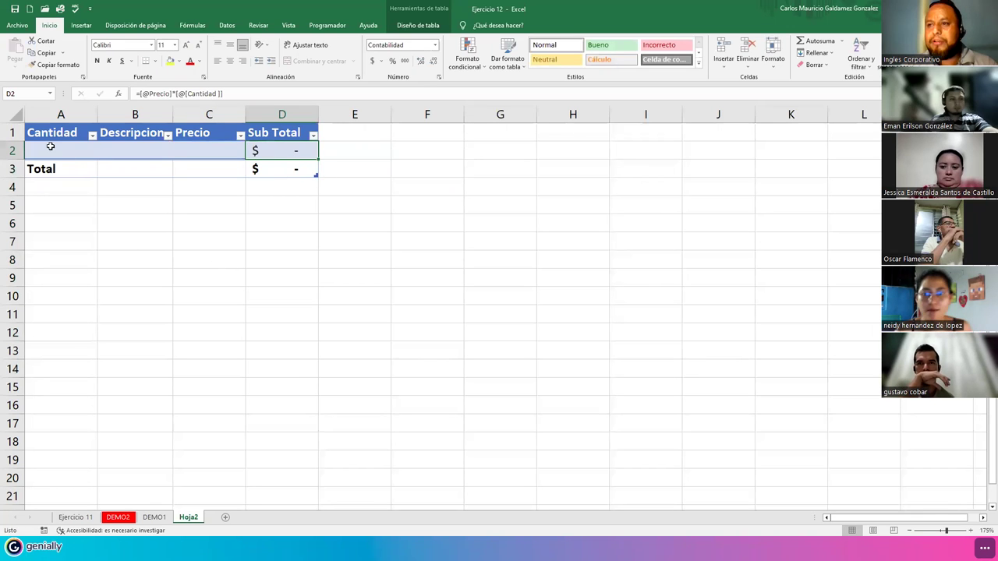
pyautogui.click(49, 147)
# - Open the data form and add 5 Libras de Pescado at 1.75
pyautogui.hotkey('alt', '4')
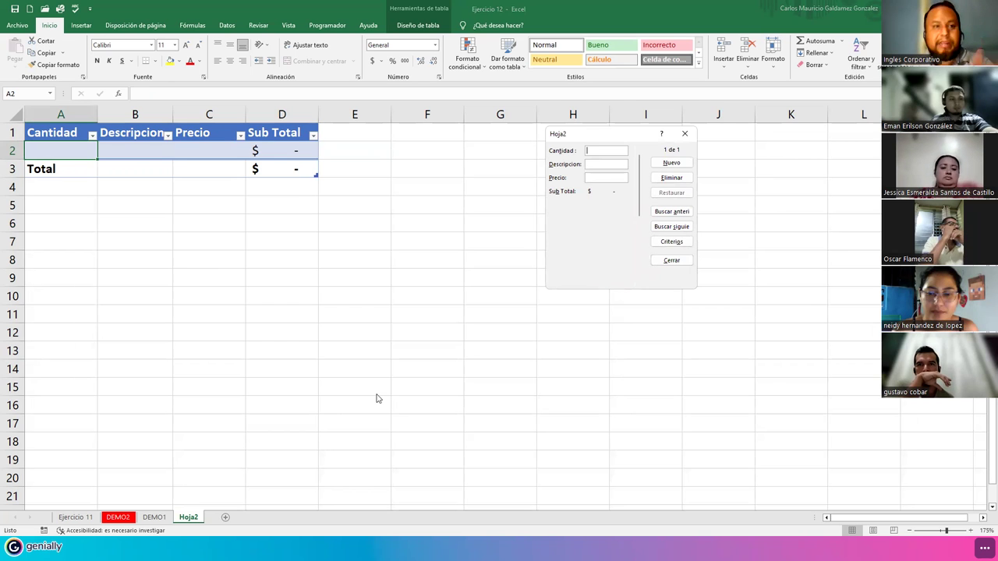
pyautogui.write('5')
pyautogui.write(' de Pescado')
pyautogui.press('Tab')
pyautogui.write('1.75')
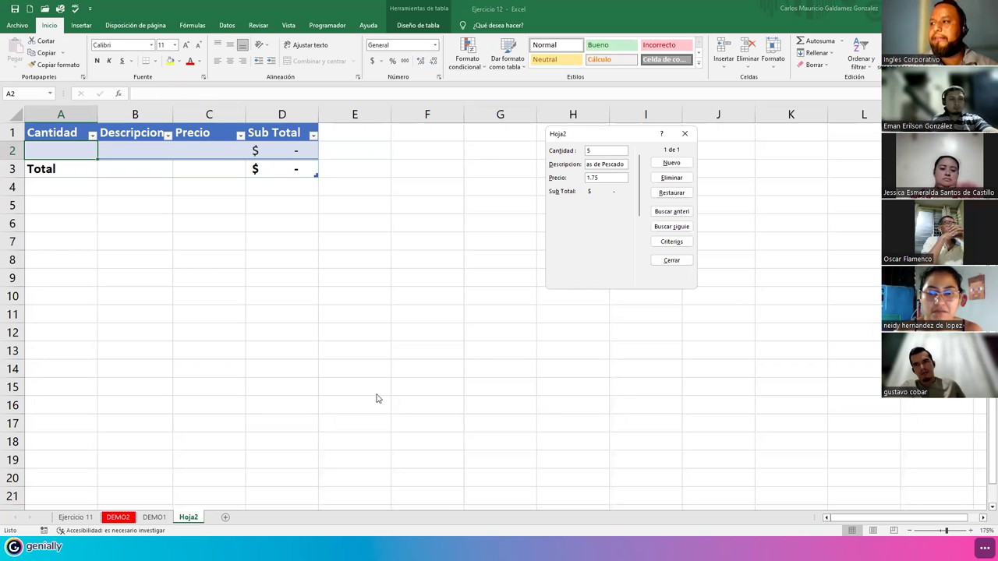
pyautogui.press('Return')
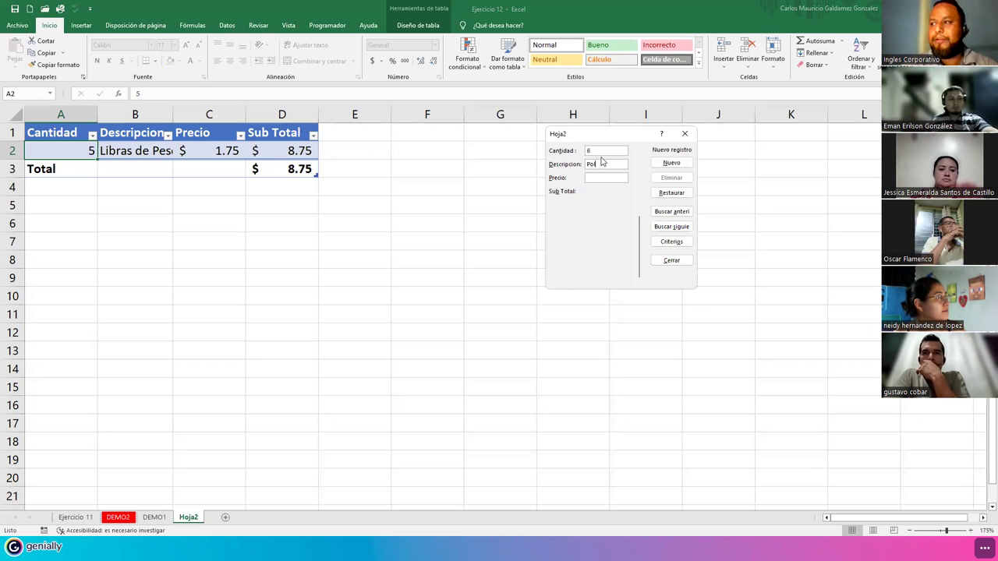
# - Add 6 Pollos enteros at 8.90, bringing the total to $62.15, and begin a third record
pyautogui.write('lo enteros')
pyautogui.press('Tab')
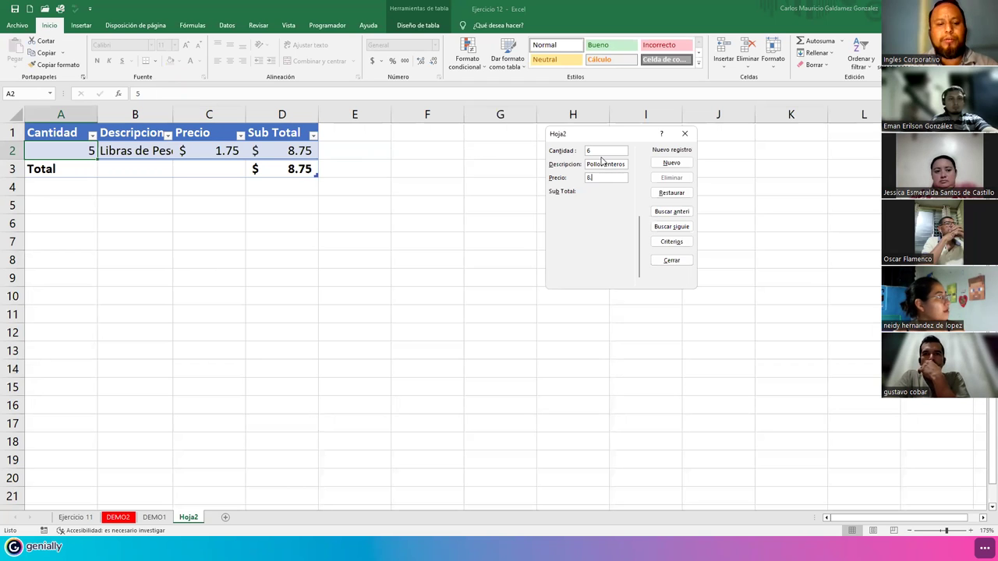
pyautogui.write('.9')
pyautogui.press('Return')
pyautogui.write('Tira')
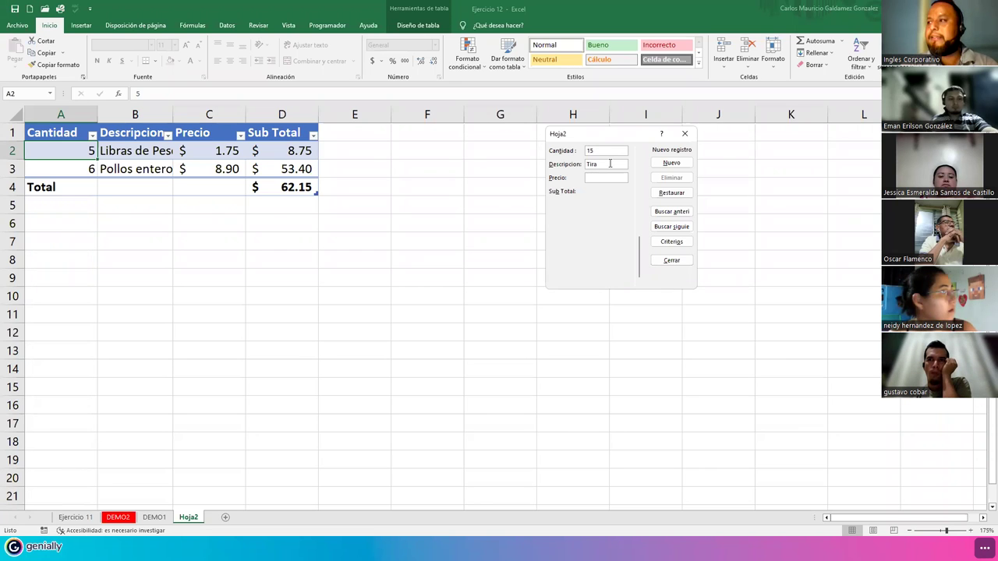
pyautogui.write('s de Frituras')
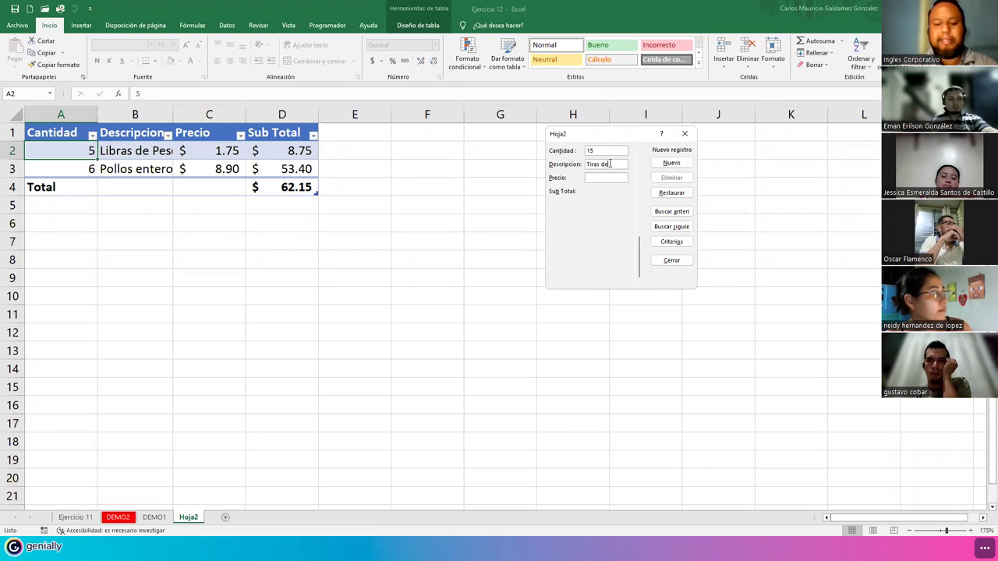
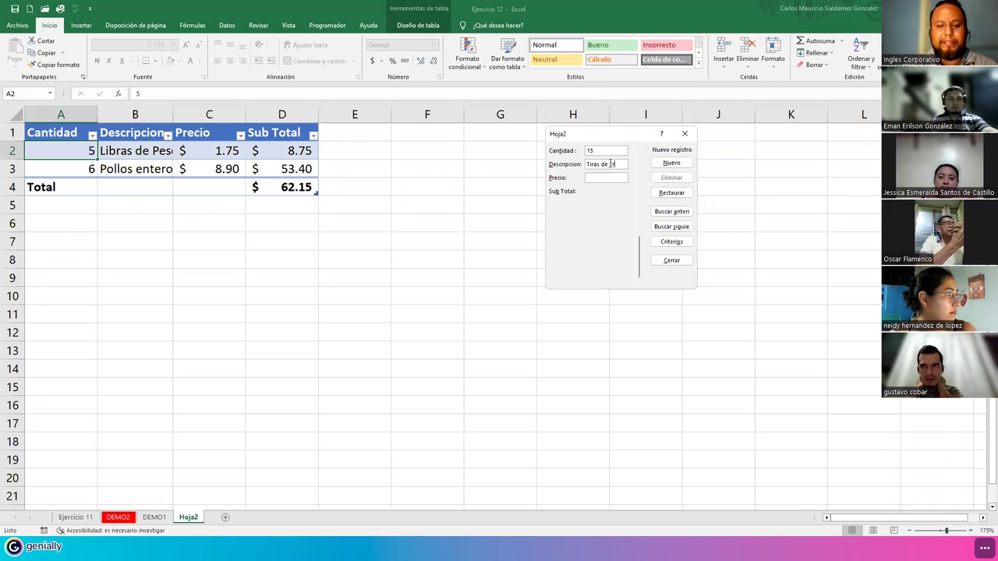
# - Finish the Tiras de Frituras record at 1.00, add it to the table and close the data form
pyautogui.write('as')
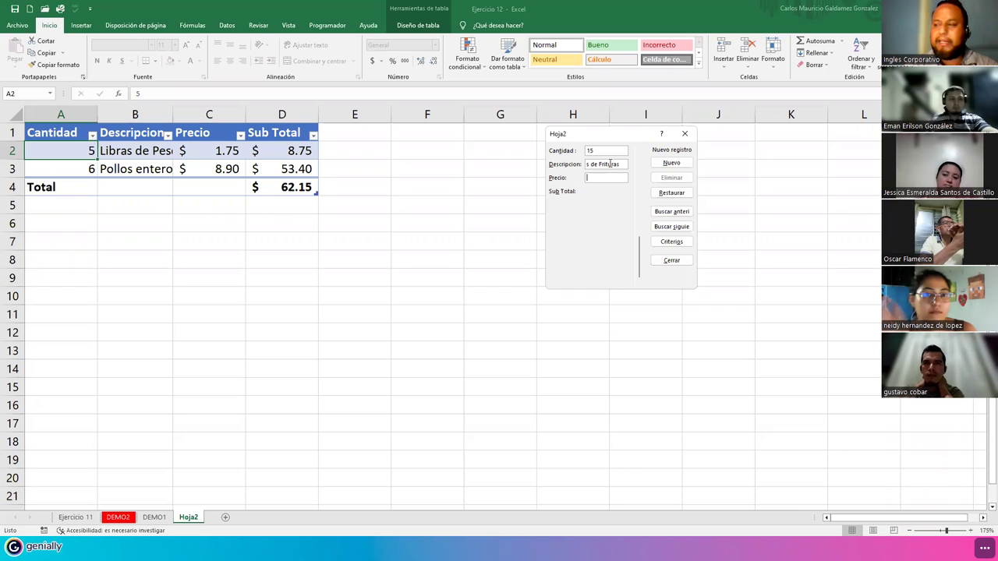
pyautogui.write('.0')
pyautogui.press('Return')
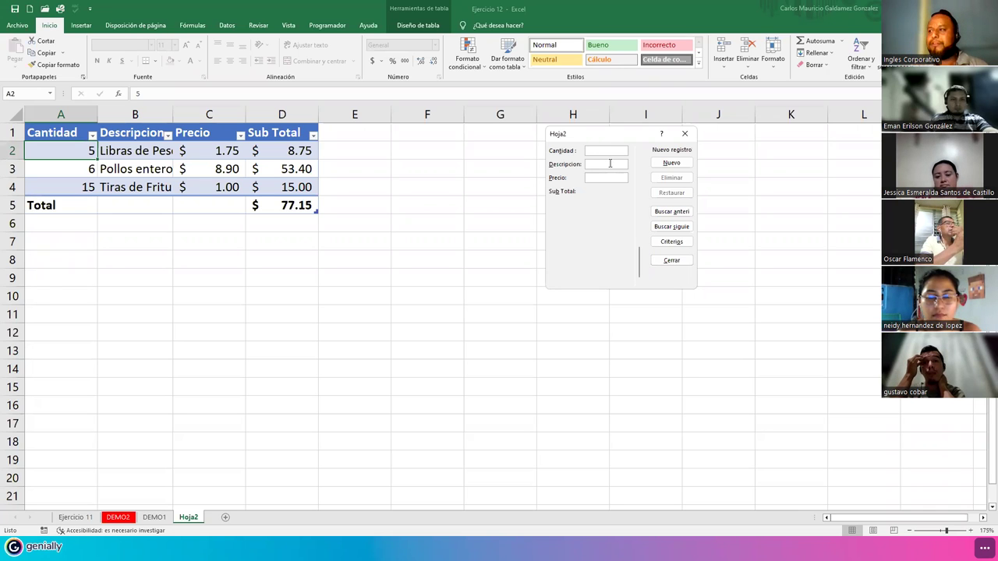
pyautogui.click(671, 259)
# - Preview how the invoice prints, then return to the sheet
pyautogui.click(210, 262)
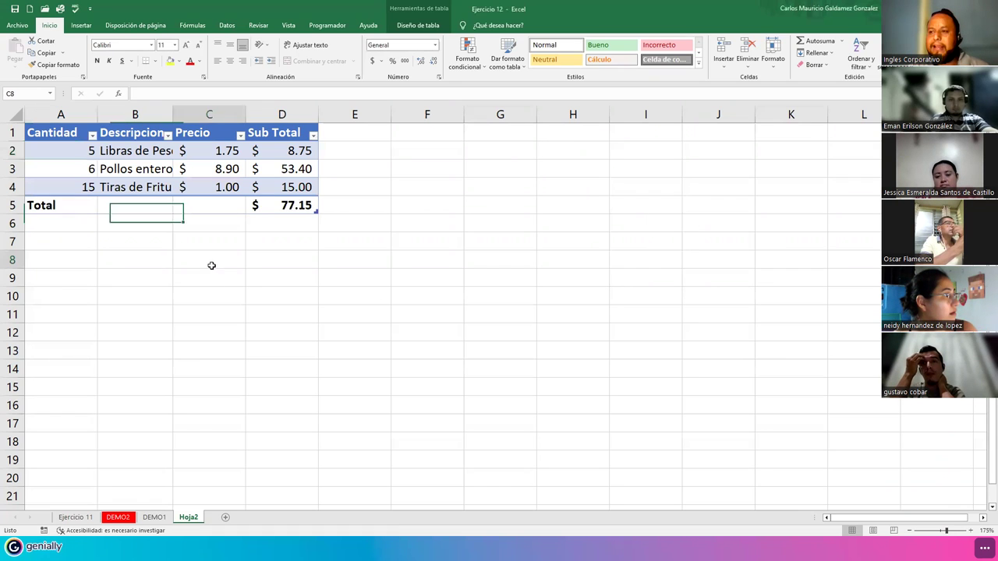
pyautogui.hotkey('ctrl', 'p')
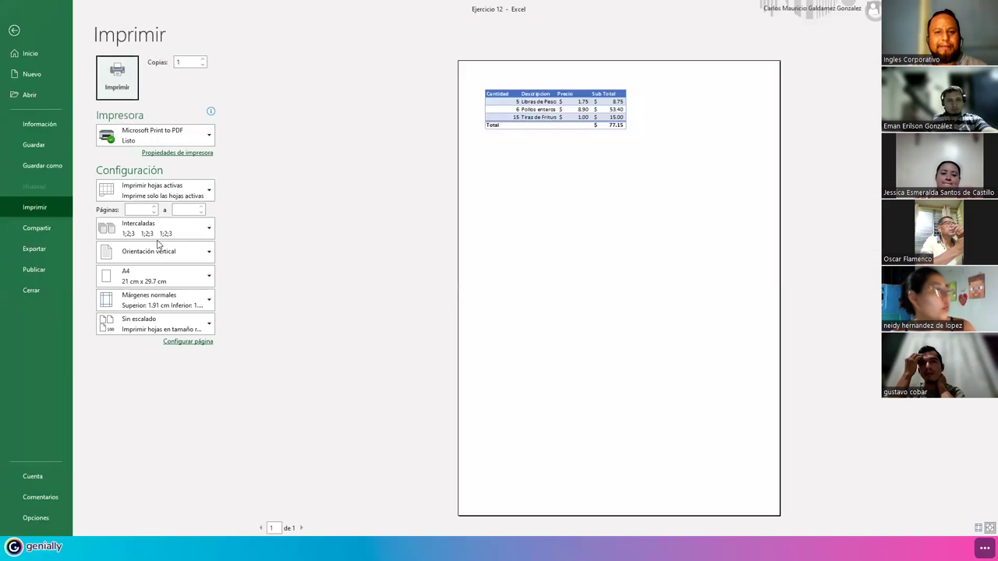
pyautogui.press('Escape')
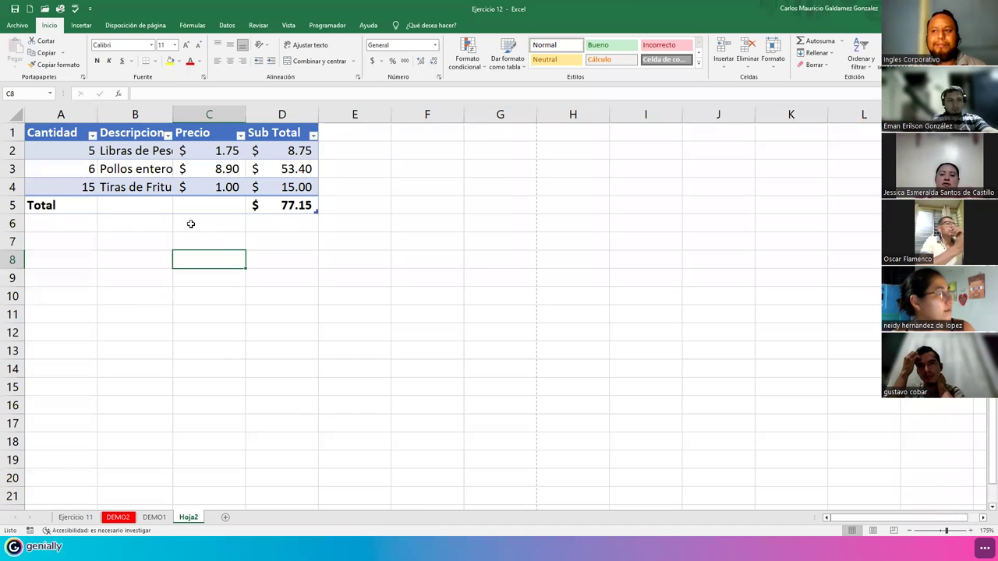
# - Add an IVA row with label in A6 and formula =D5*13% in D6
pyautogui.moveTo(63, 136); pyautogui.dragTo(284, 199)
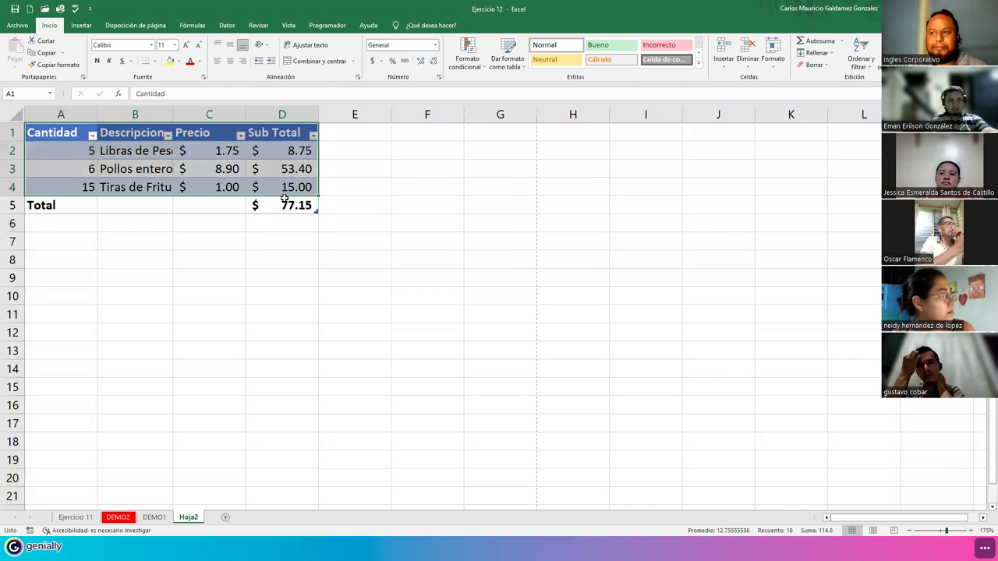
pyautogui.click(230, 220)
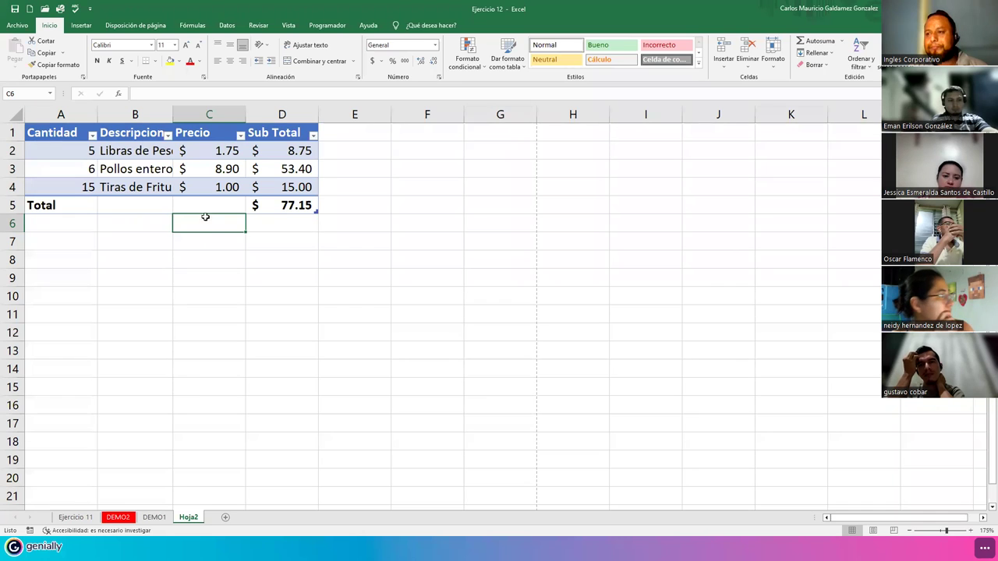
pyautogui.click(269, 226)
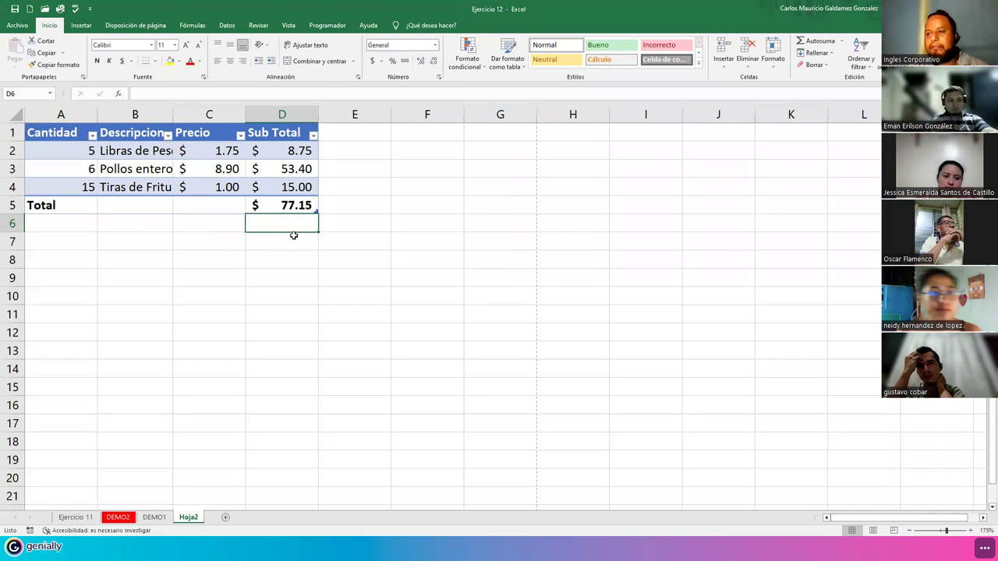
pyautogui.click(70, 225)
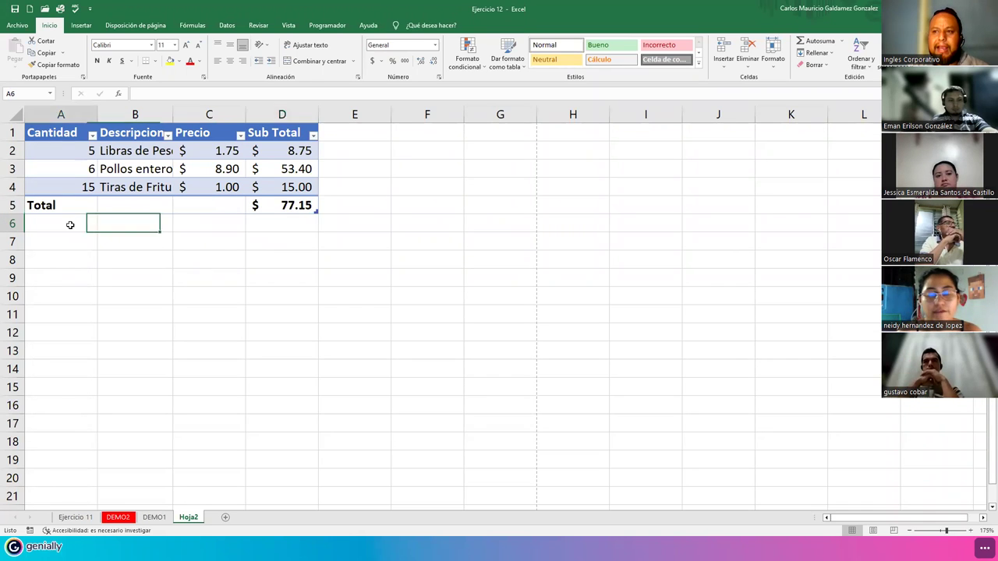
pyautogui.write('IVA')
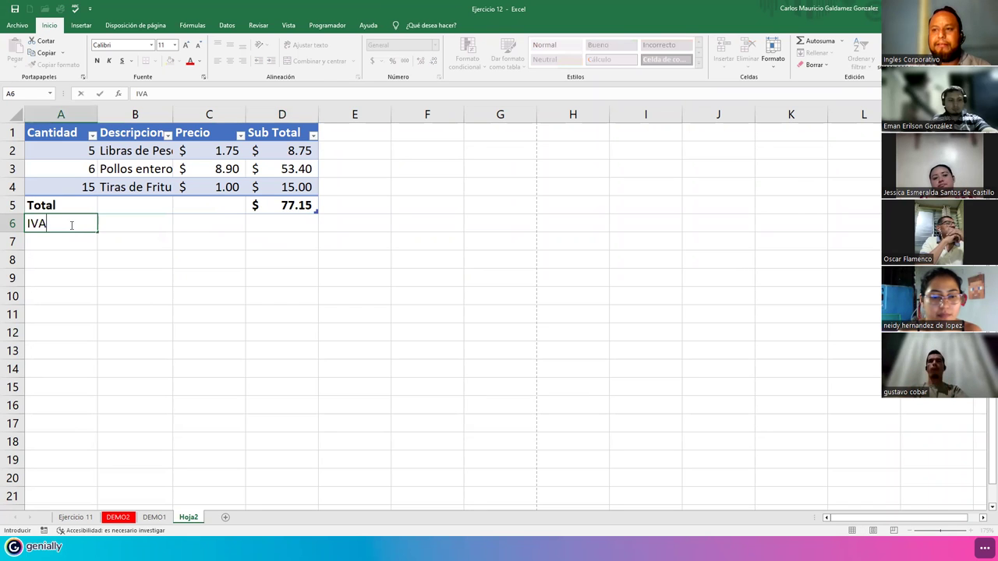
pyautogui.press('Tab')
pyautogui.press('Tab')
pyautogui.press('Tab')
pyautogui.press('Up')
pyautogui.press('Down')
pyautogui.write('=')
pyautogui.press('Up')
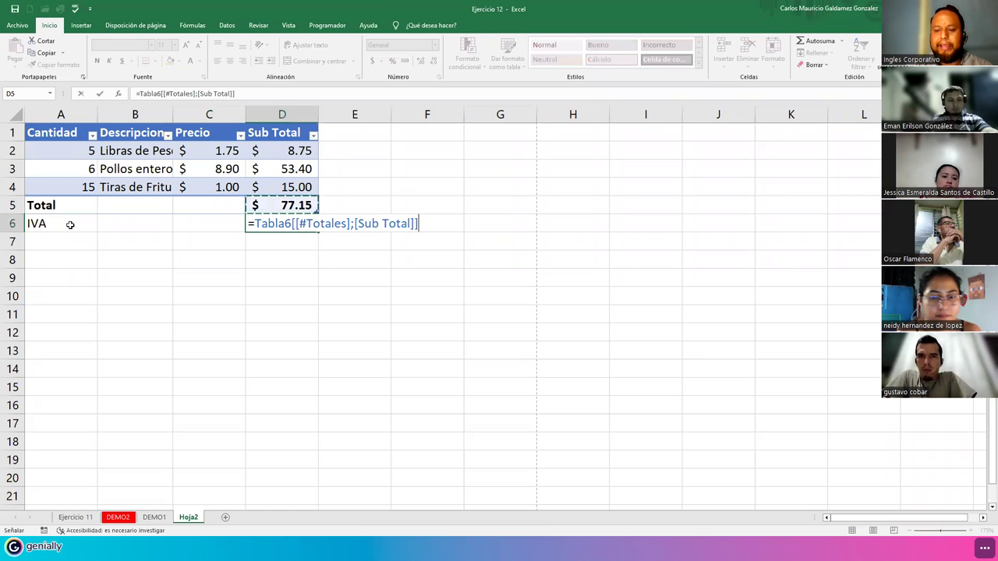
pyautogui.write('*13%')
pyautogui.press('Return')
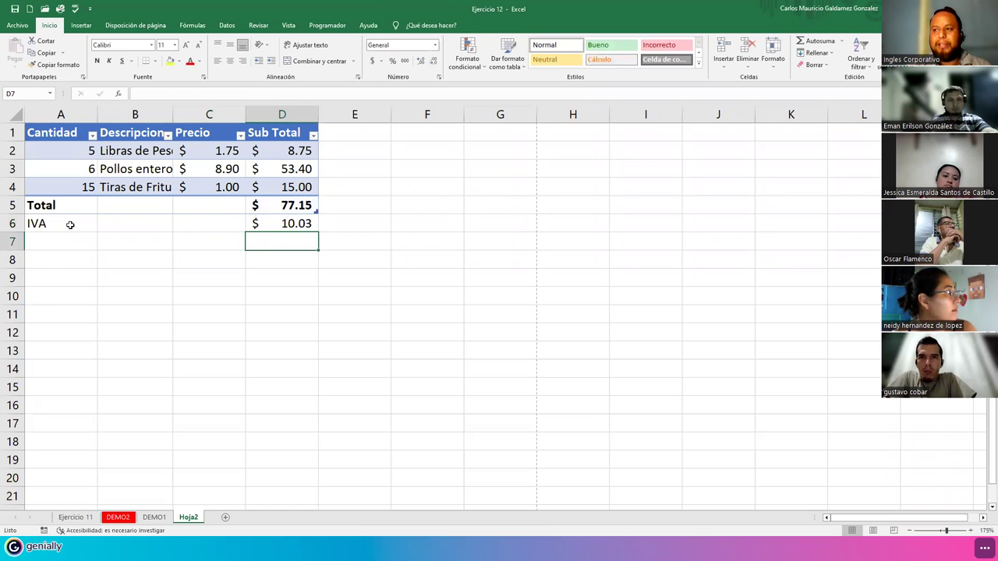
# - Add a Total a Pagar row in A7 with formula =D5+D6 in D7
pyautogui.press('Left')
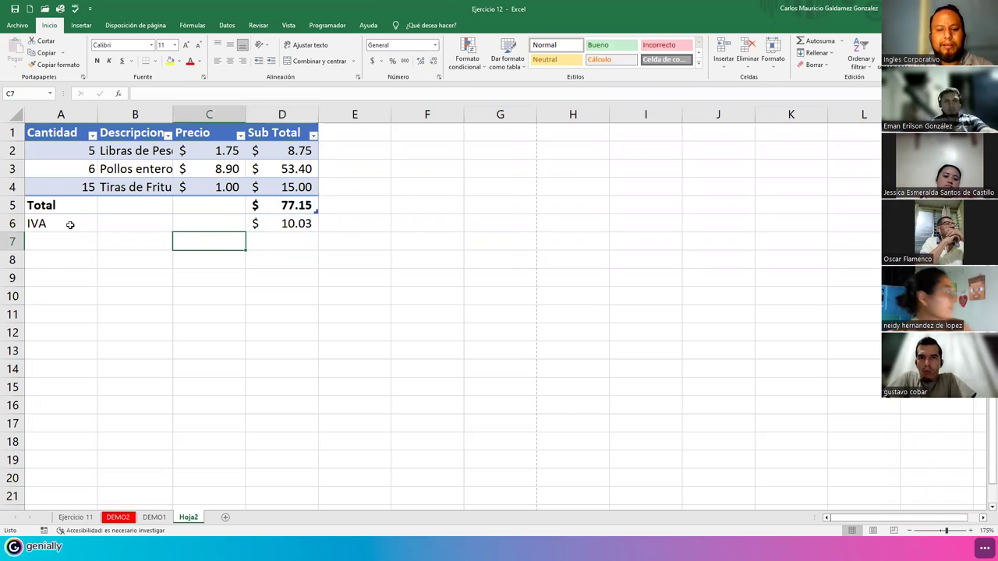
pyautogui.press('Left')
pyautogui.press('Left')
pyautogui.write('Total a Pag')
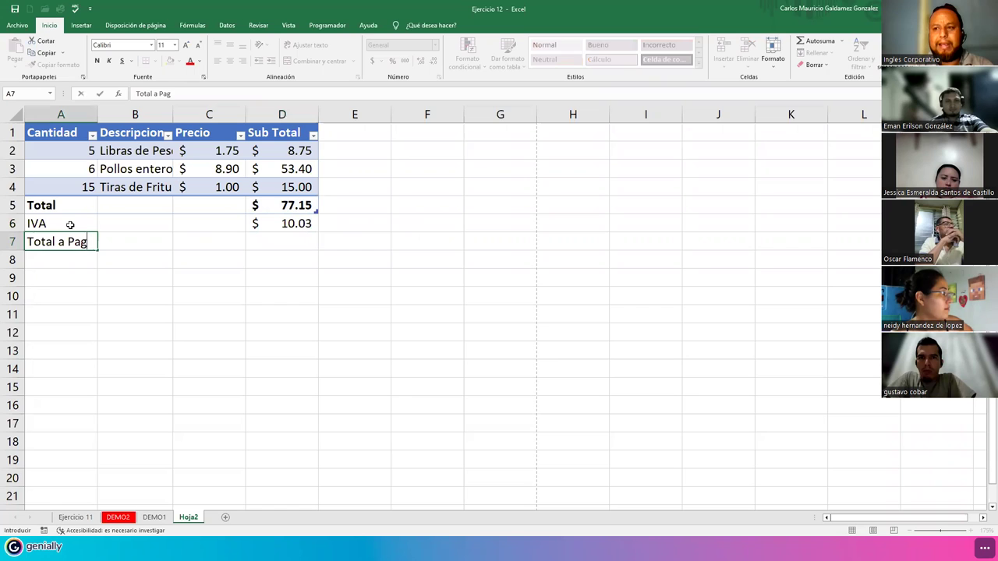
pyautogui.write('ar')
pyautogui.press('Right')
pyautogui.press('Right')
pyautogui.press('Right')
pyautogui.write('=')
pyautogui.press('Up')
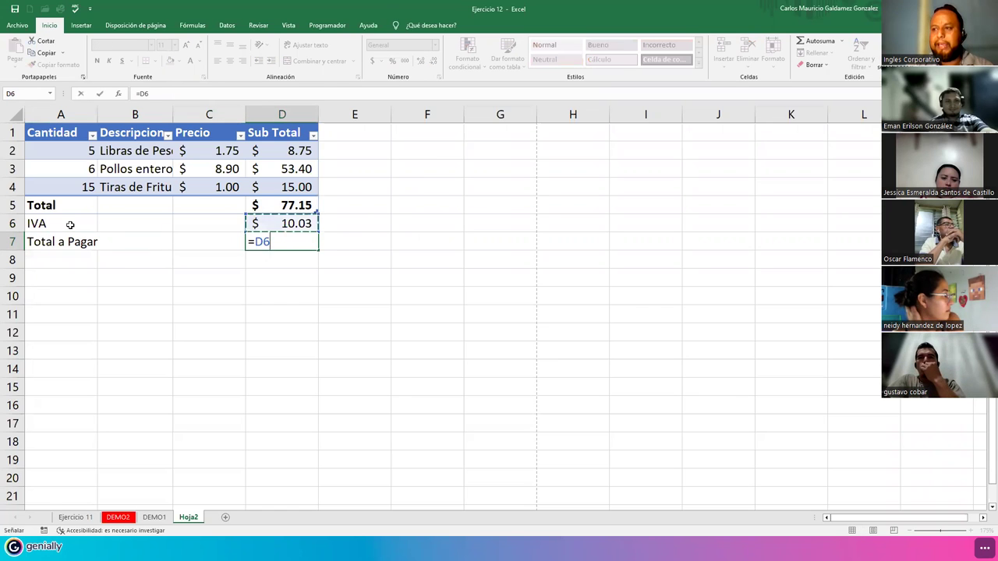
pyautogui.press('Up')
pyautogui.write('+')
pyautogui.press('Up')
pyautogui.press('Return')
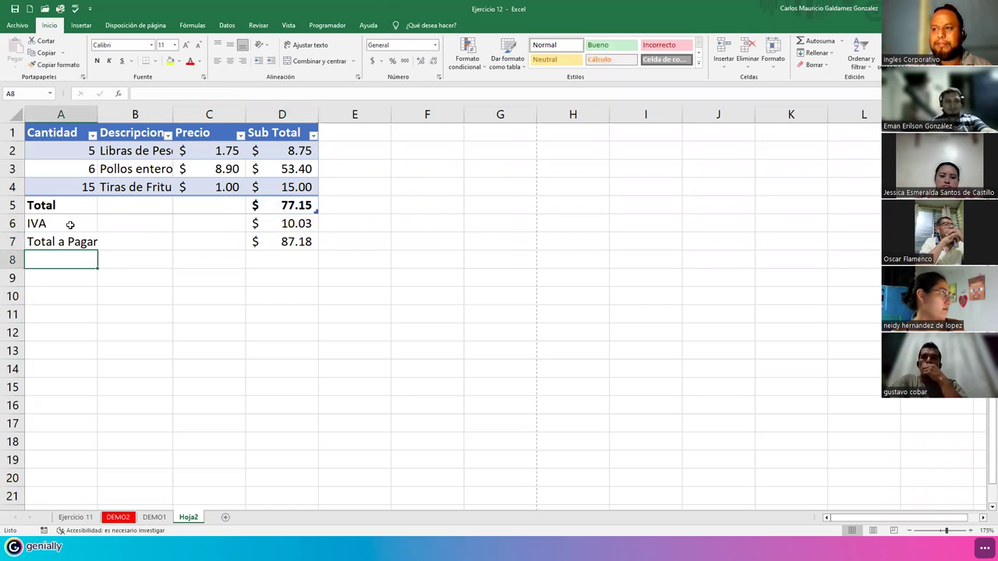
# - AutoFit column B so the item descriptions fit
pyautogui.click(137, 145)
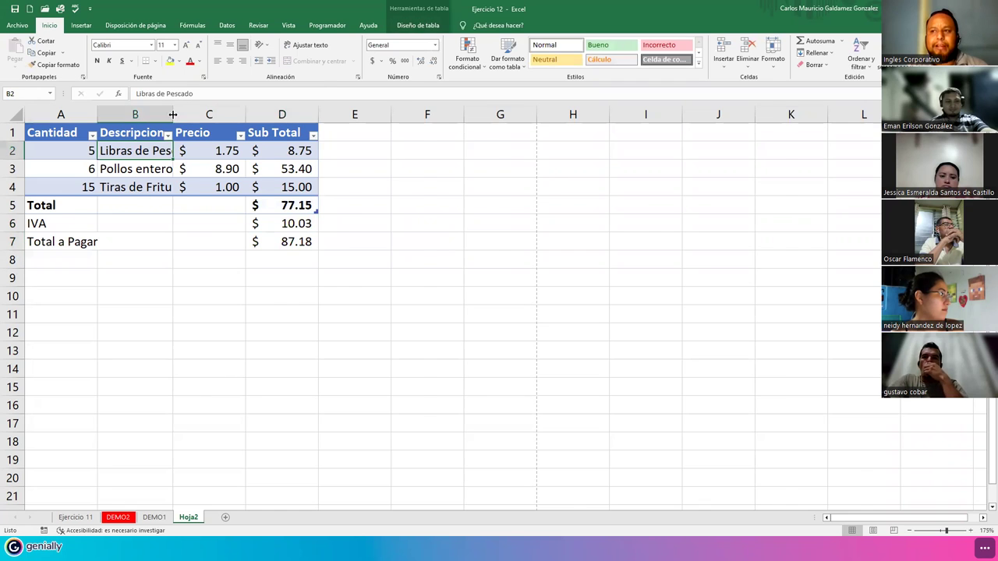
pyautogui.doubleClick(173, 114)
pyautogui.doubleClick(98, 114)
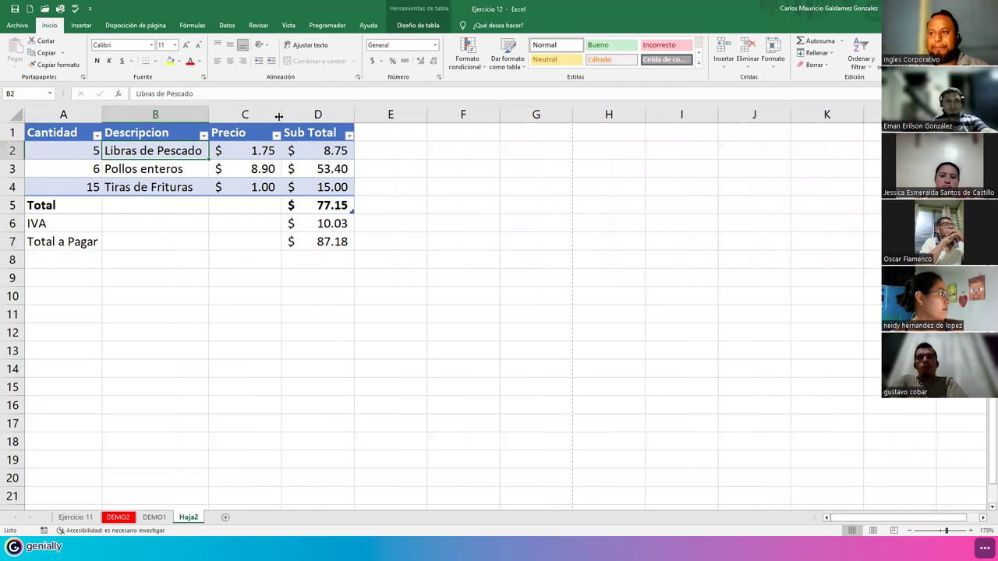
# - Add 5 Bandejas de Fresas at 2.38 through the data form, then close it
pyautogui.click(263, 168)
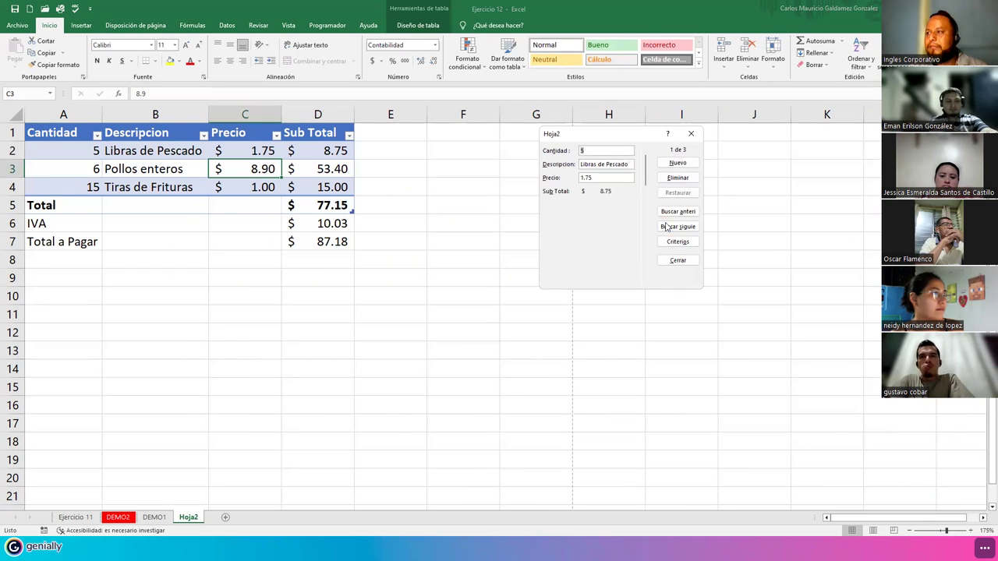
pyautogui.click(678, 164)
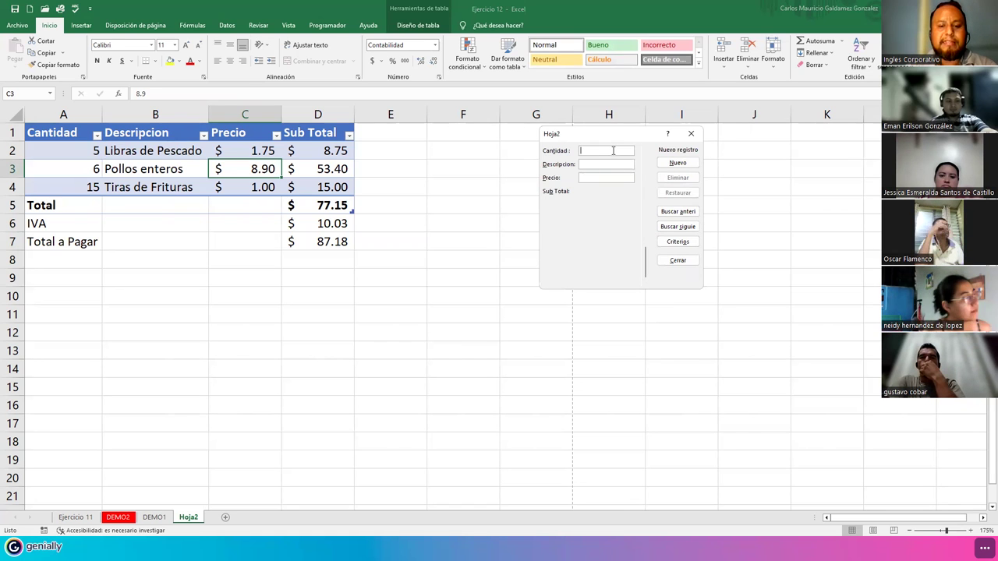
pyautogui.write('5')
pyautogui.press('Tab')
pyautogui.write('Bandejas d')
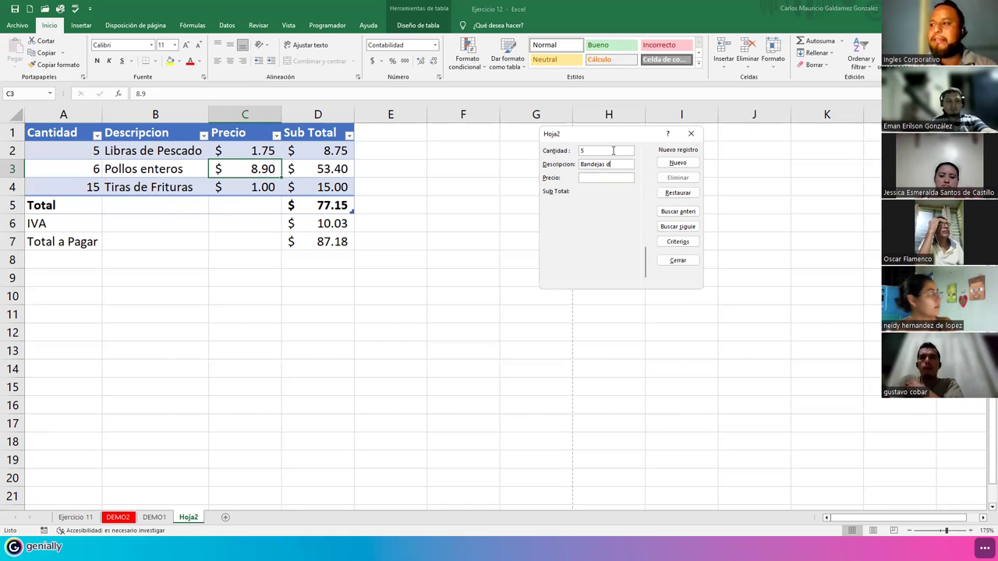
pyautogui.write('e Fresas')
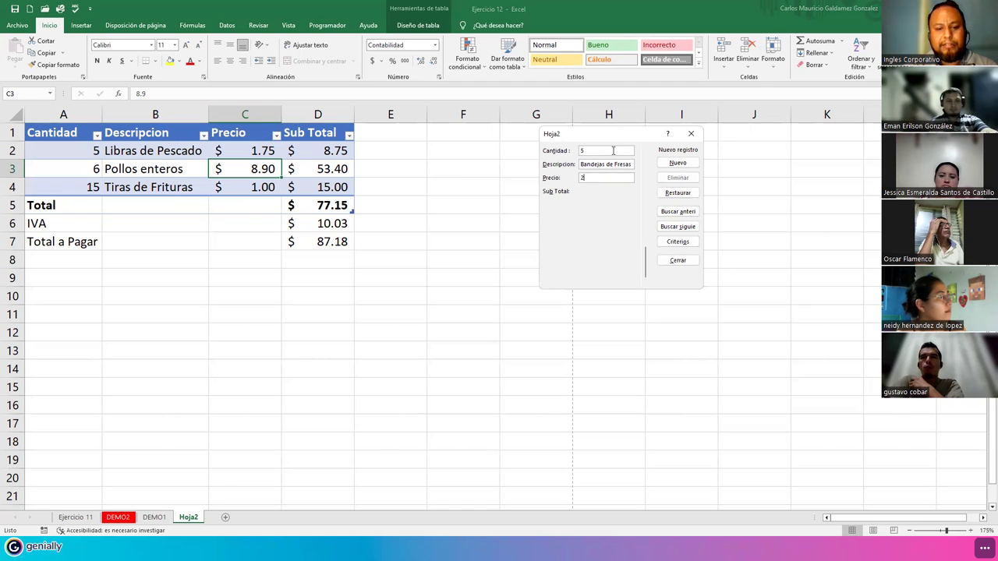
pyautogui.press('Tab')
pyautogui.write('2.38')
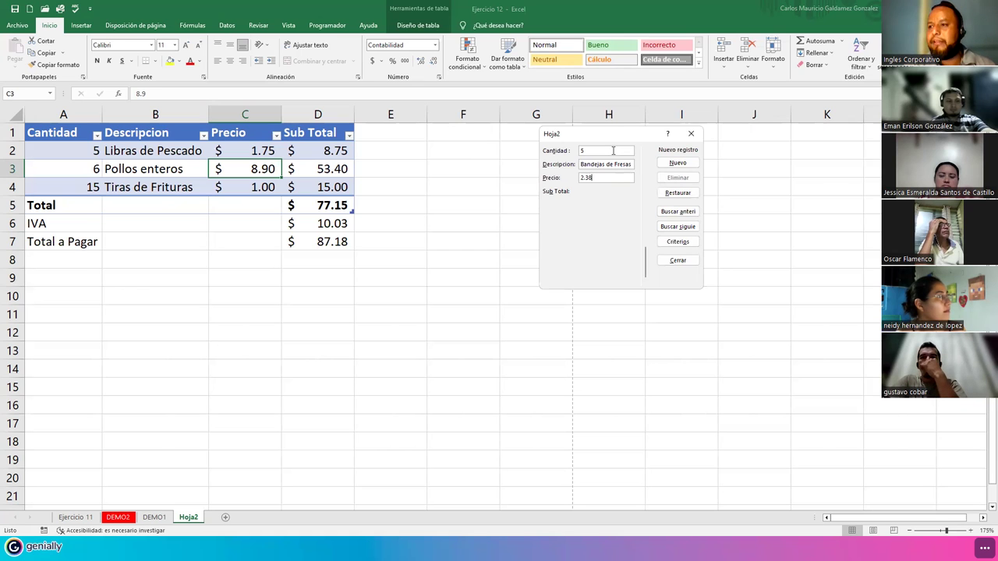
pyautogui.press('Return')
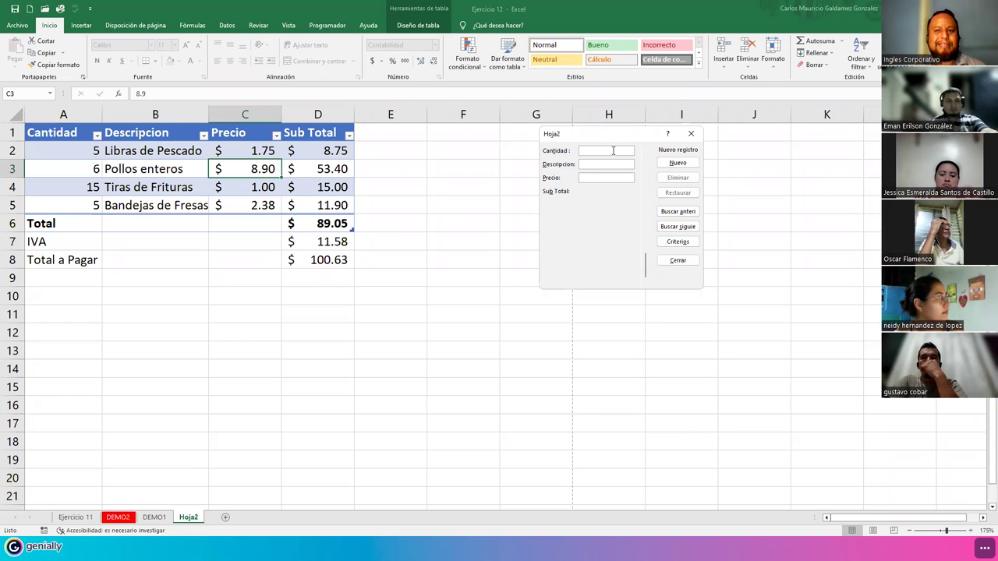
pyautogui.click(675, 260)
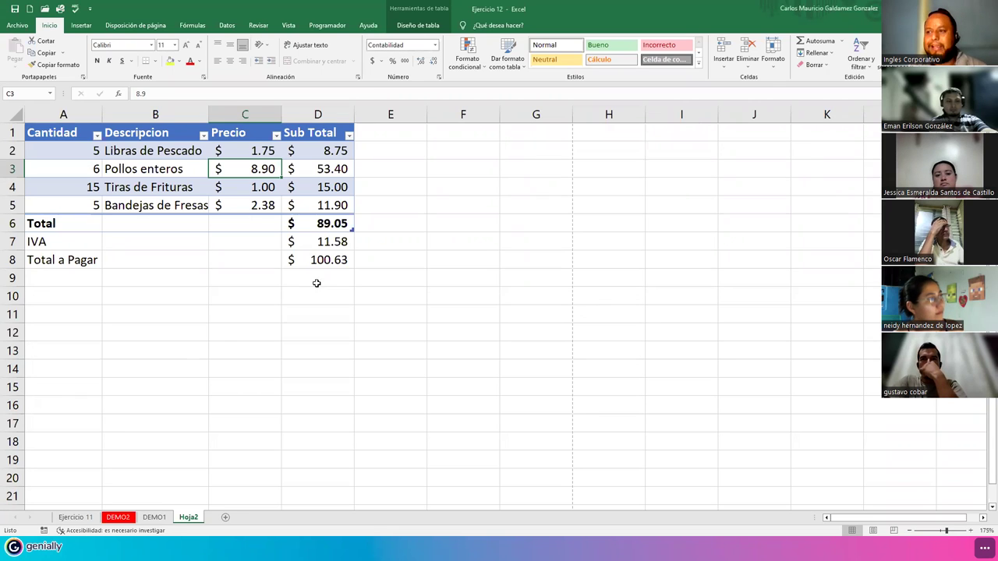
pyautogui.click(168, 252)
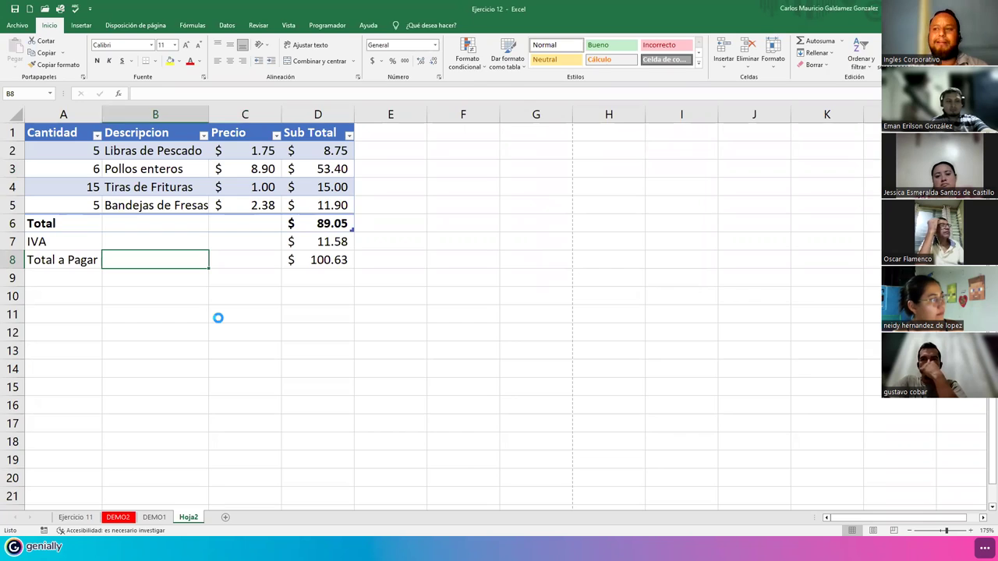
pyautogui.hotkey('ctrl', 'p')
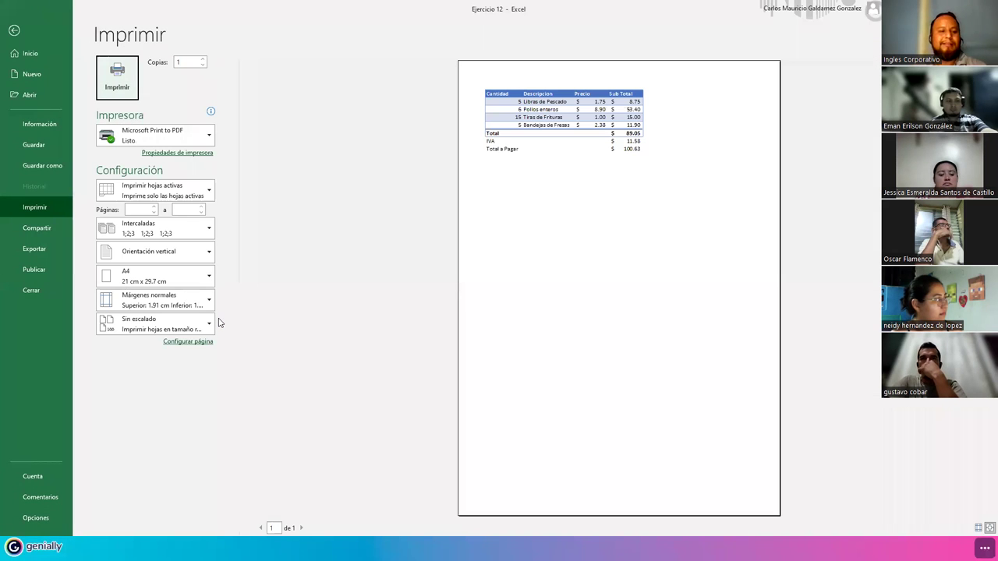
pyautogui.press('Escape')
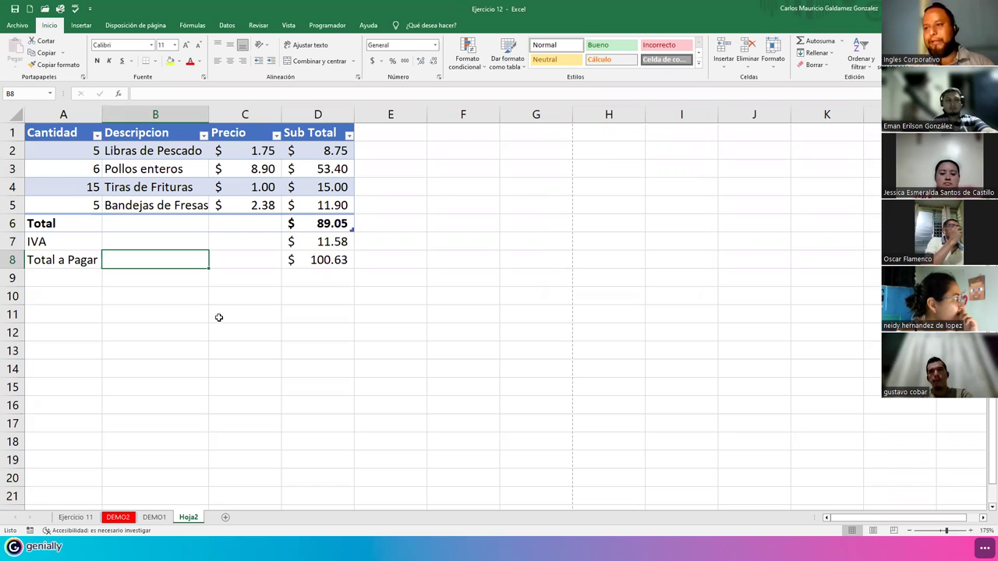
# - Format the invoice as a table with the black medium table style
pyautogui.moveTo(63, 133); pyautogui.dragTo(347, 207)
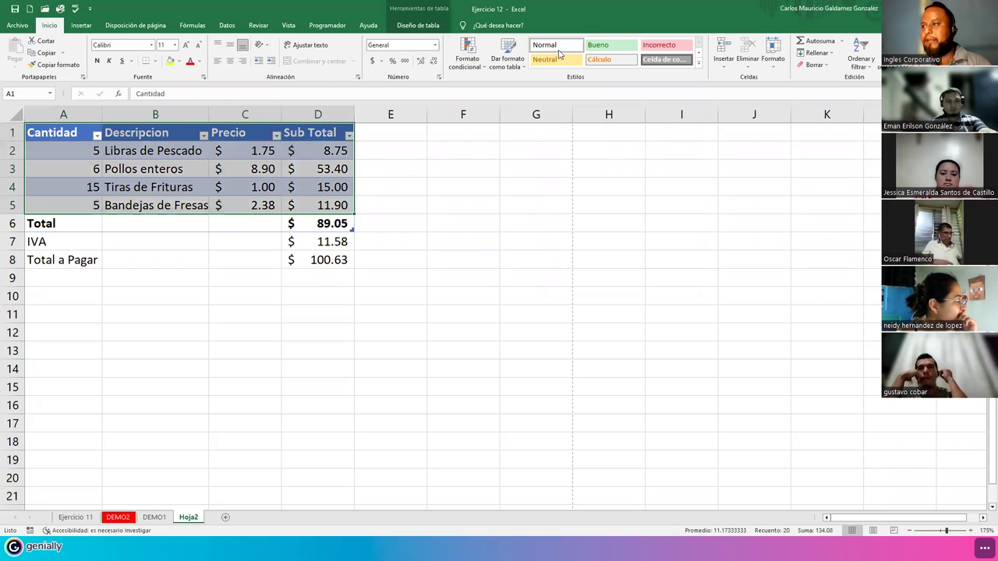
pyautogui.click(468, 57)
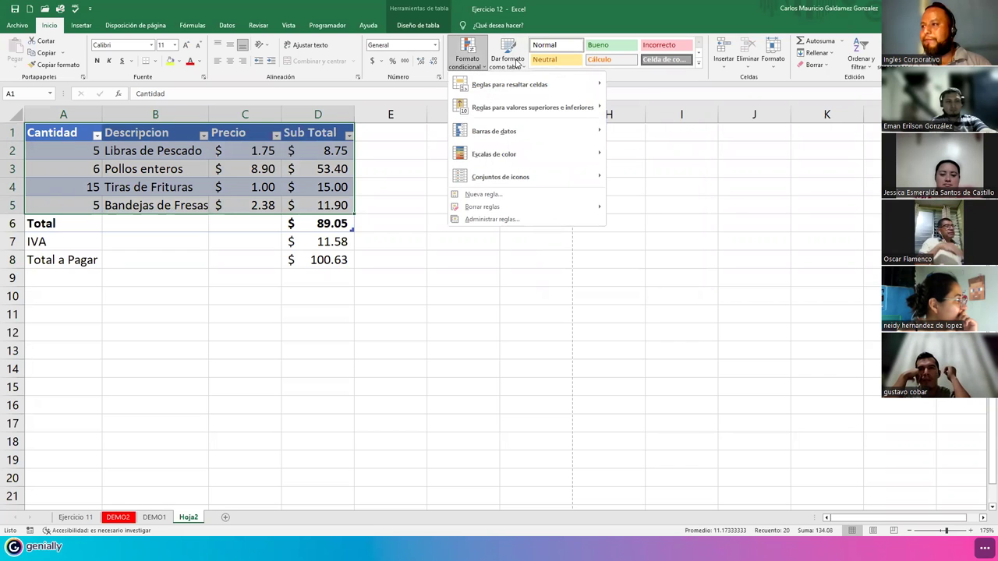
pyautogui.click(516, 64)
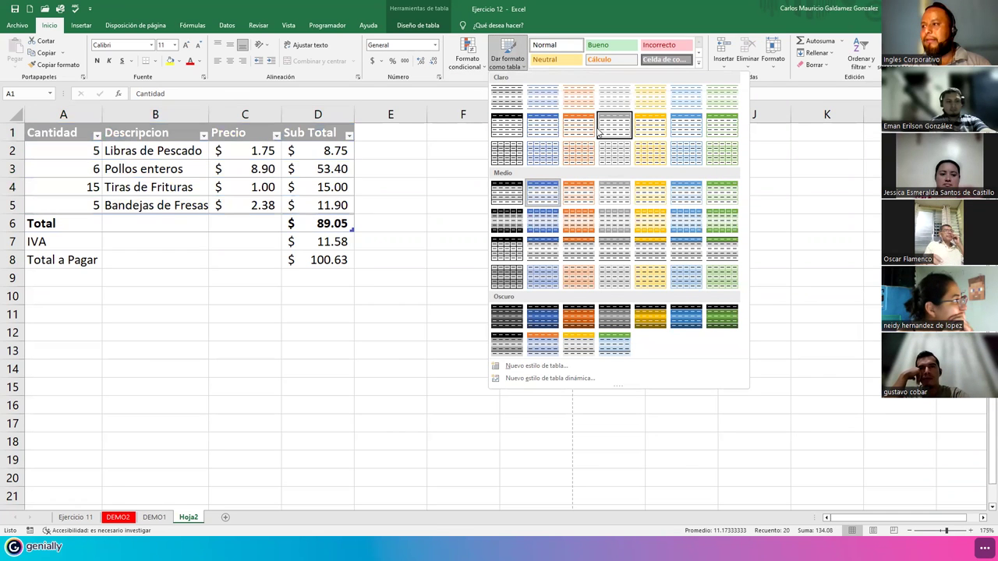
pyautogui.click(504, 220)
# - Copy the Total row's black formatting onto the IVA and Total a Pagar rows
pyautogui.click(160, 248)
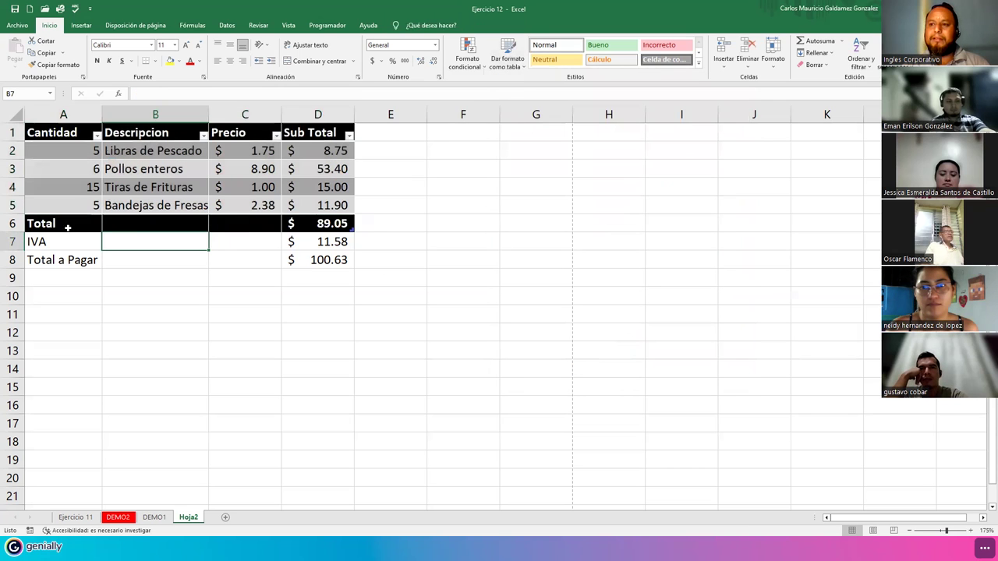
pyautogui.moveTo(68, 227); pyautogui.dragTo(331, 226)
pyautogui.click(56, 65)
pyautogui.moveTo(84, 248); pyautogui.dragTo(324, 246)
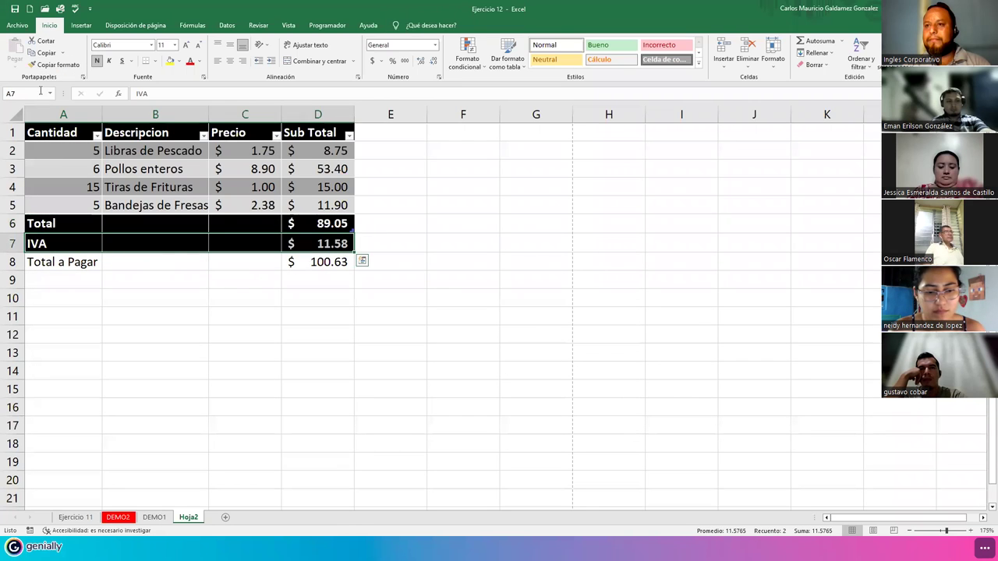
pyautogui.click(56, 65)
pyautogui.moveTo(74, 262); pyautogui.dragTo(316, 265)
pyautogui.click(223, 312)
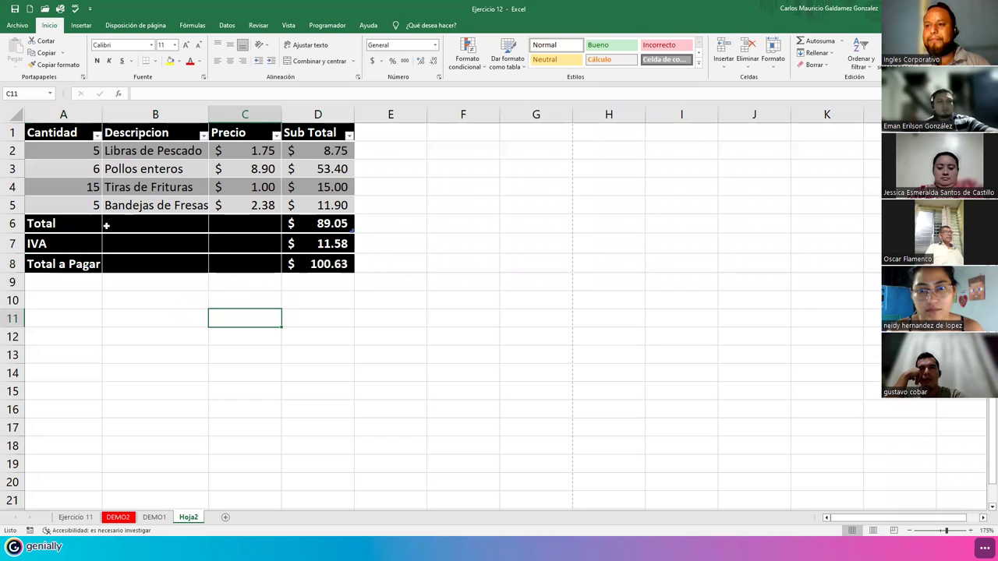
# - Merge A7:C7 for the IVA label and right-align it
pyautogui.moveTo(85, 225); pyautogui.dragTo(234, 225)
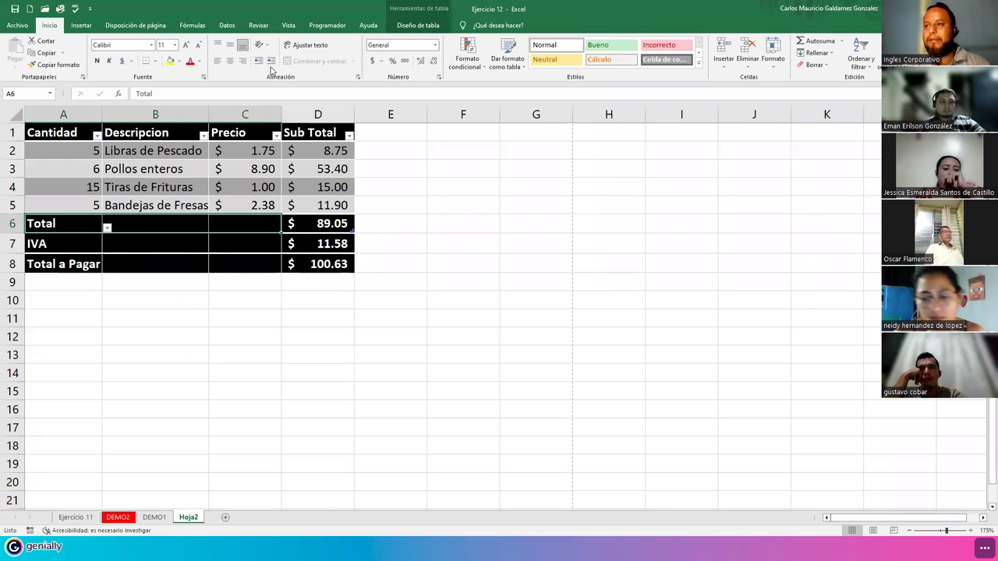
pyautogui.click(150, 238)
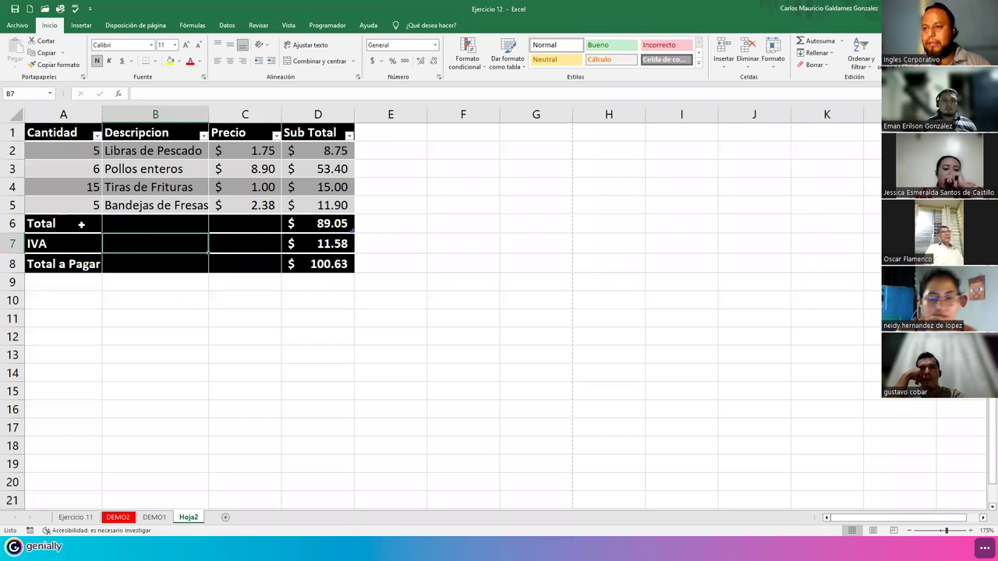
pyautogui.moveTo(70, 244); pyautogui.dragTo(226, 247)
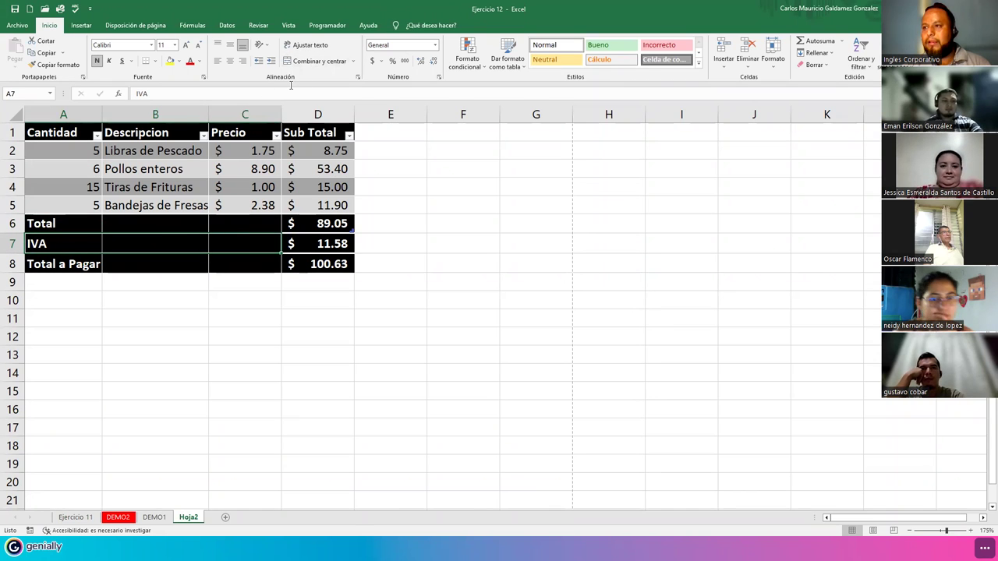
pyautogui.click(304, 60)
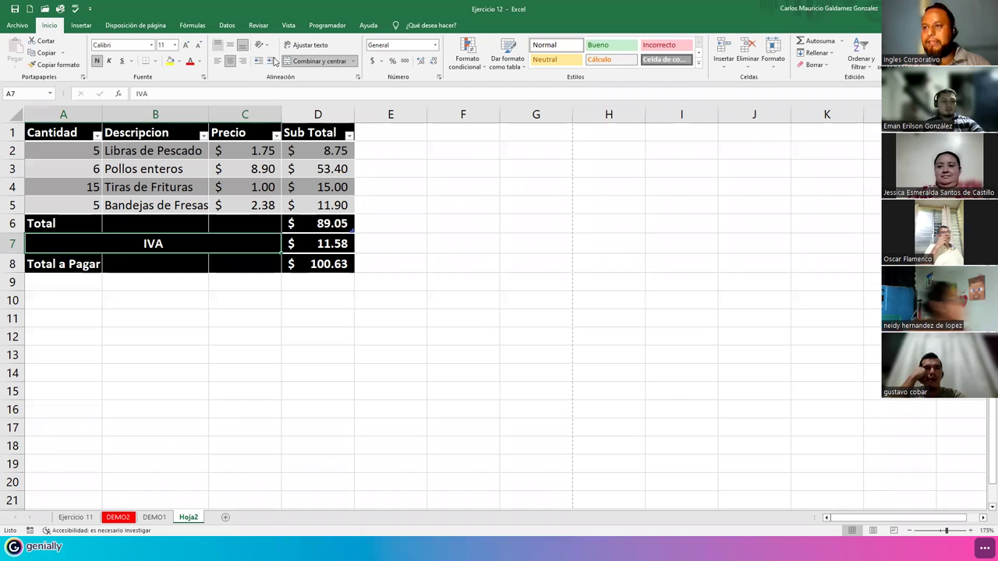
pyautogui.click(243, 61)
# - Merge A8:C8 for Total a Pagar, right-aligned with no indent
pyautogui.moveTo(86, 265); pyautogui.dragTo(236, 271)
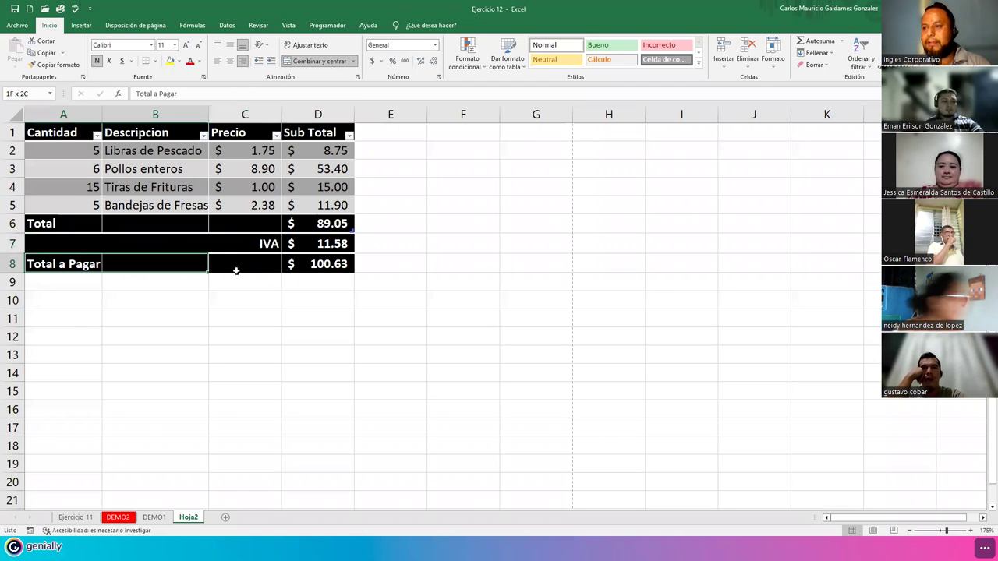
pyautogui.click(312, 61)
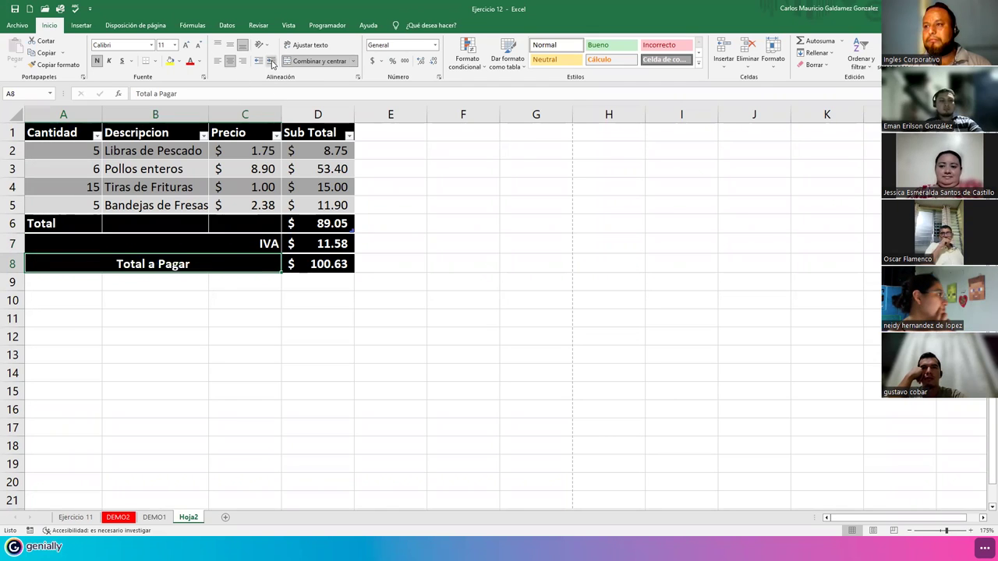
pyautogui.click(272, 62)
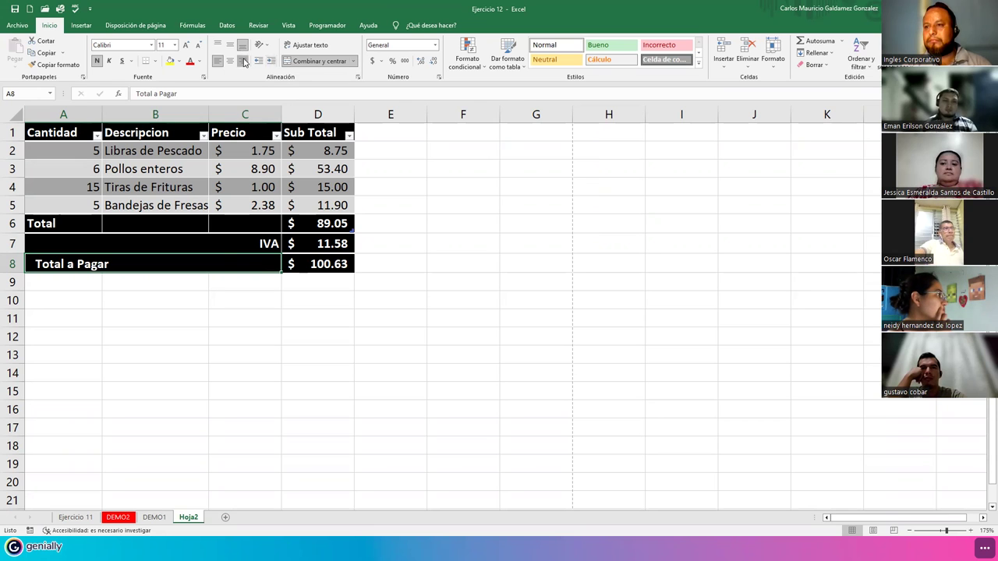
pyautogui.click(242, 61)
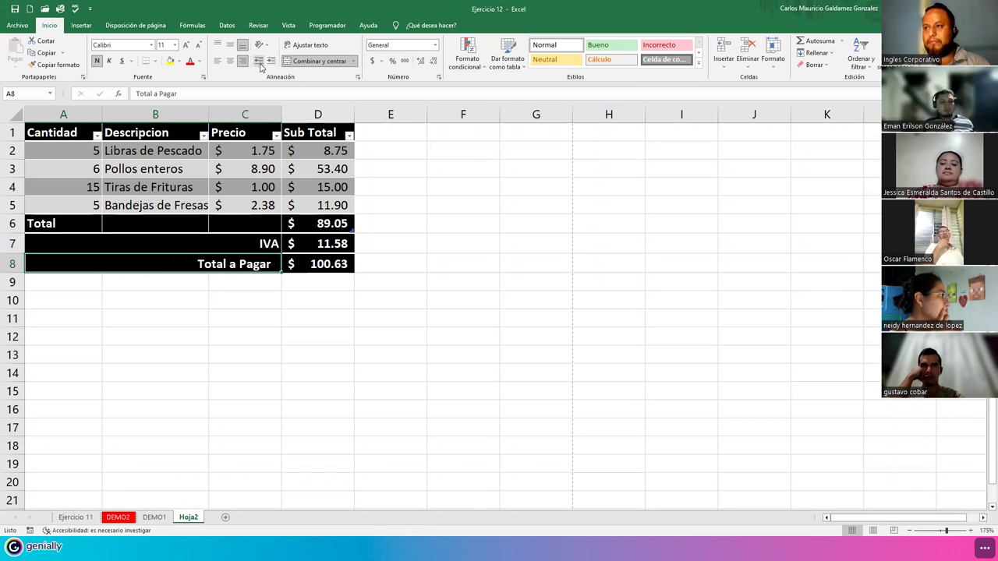
pyautogui.click(259, 61)
pyautogui.click(214, 228)
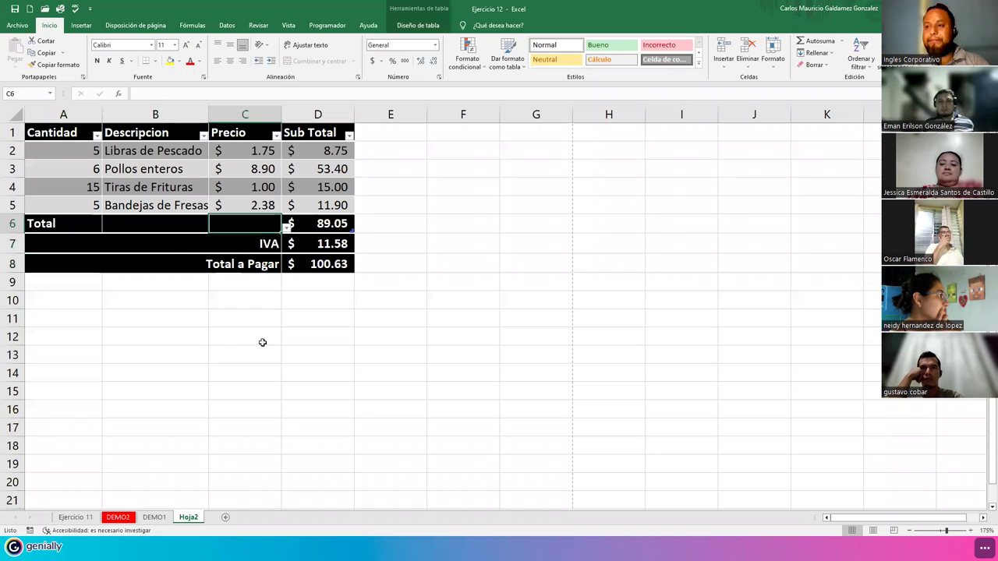
pyautogui.click(174, 166)
# - Add 5 Fardos de Agua Embotellada 1L at 7.70 via the data form and close it
pyautogui.hotkey('alt', '5')
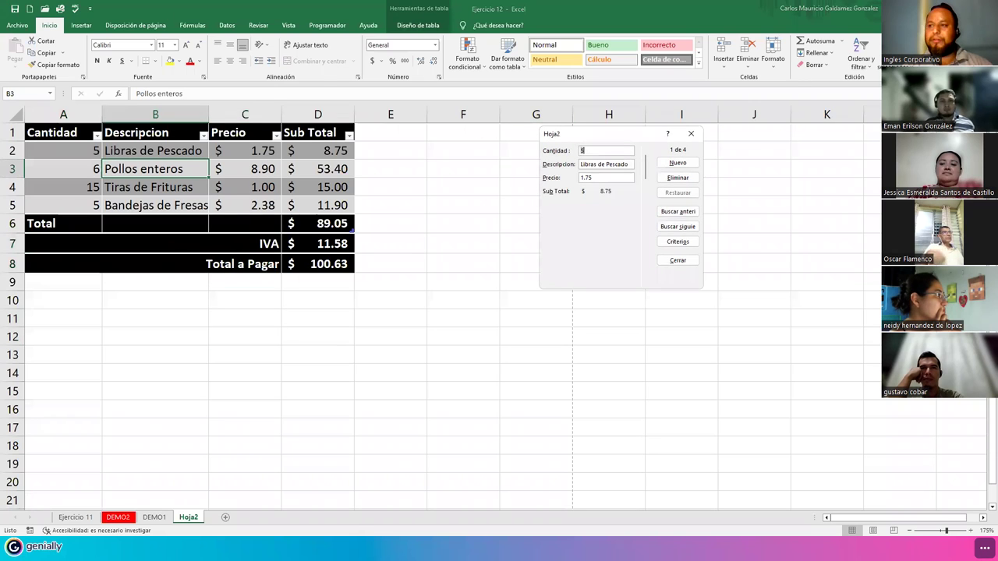
pyautogui.click(661, 164)
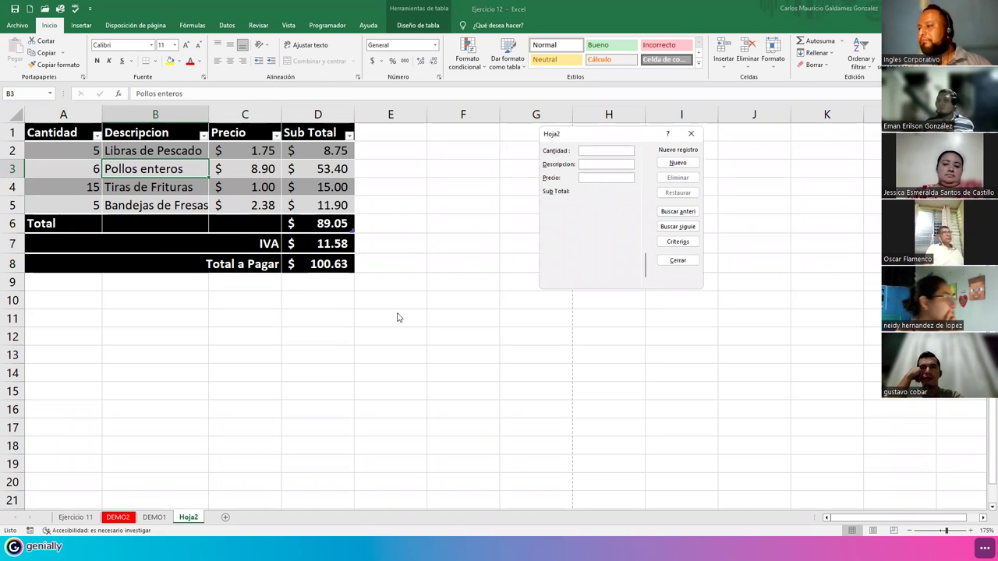
pyautogui.write('5')
pyautogui.press('Tab')
pyautogui.write('fardo')
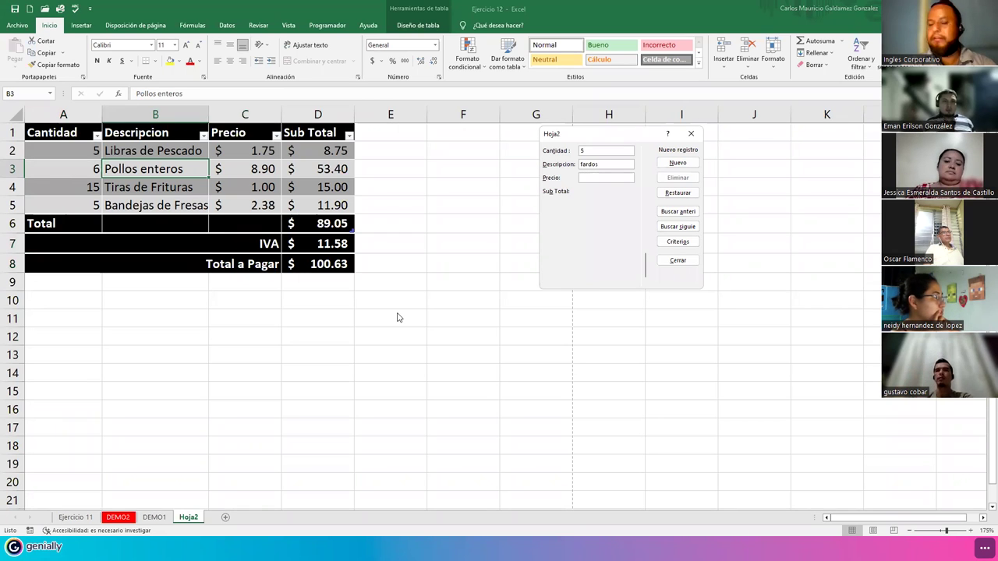
pyautogui.write('s')
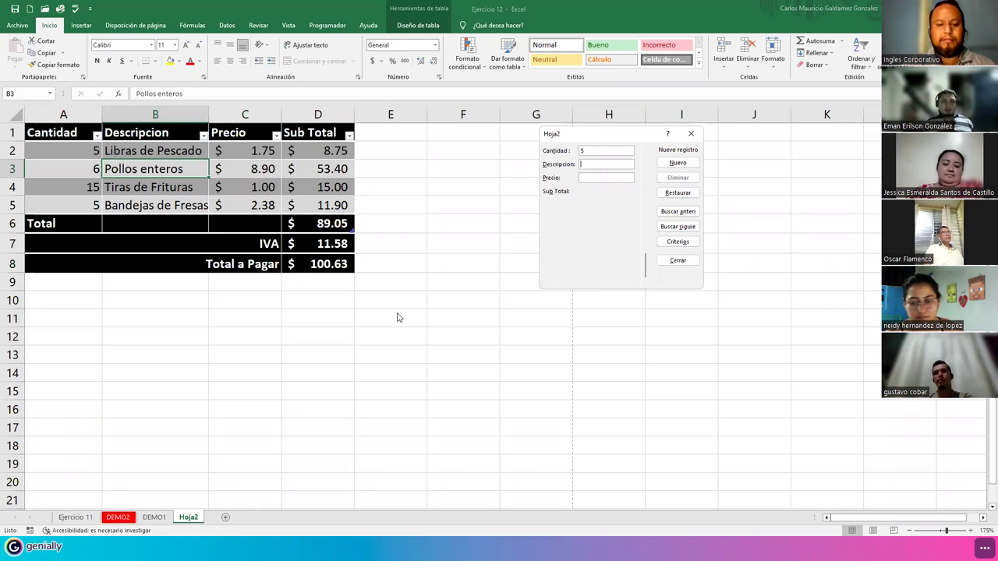
pyautogui.write('dos de Ag')
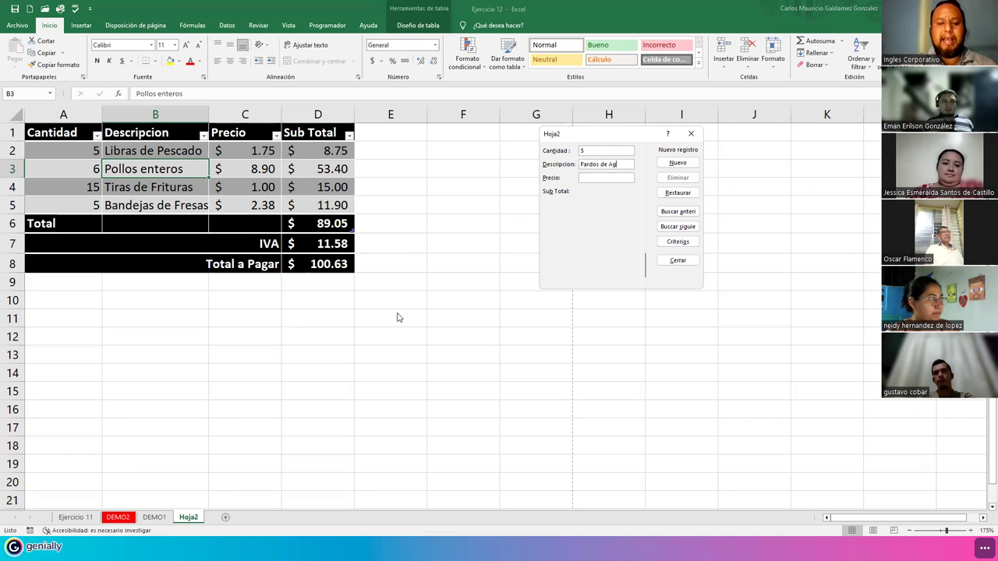
pyautogui.write(' Embotellada')
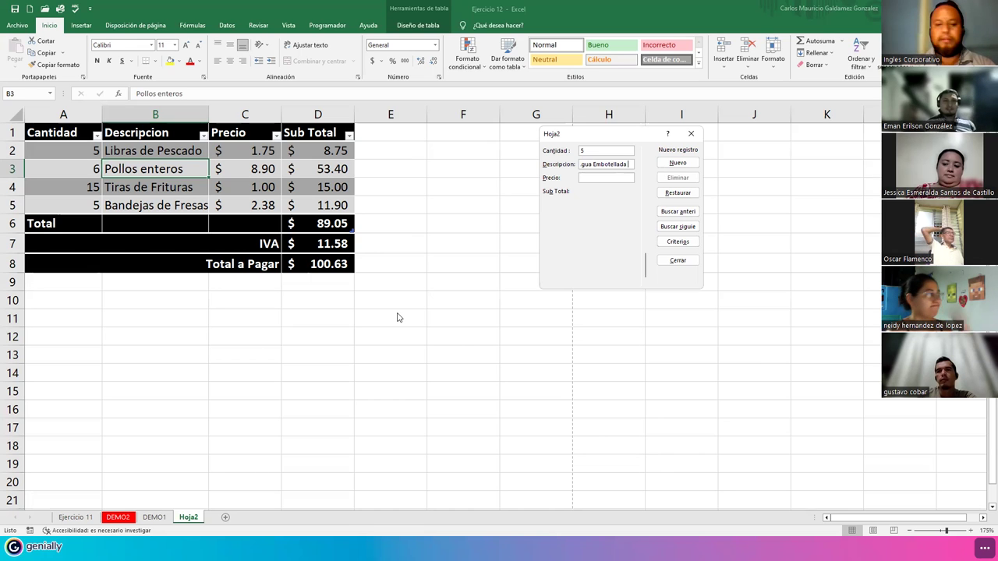
pyautogui.write('1L')
pyautogui.press('Tab')
pyautogui.write('7.7')
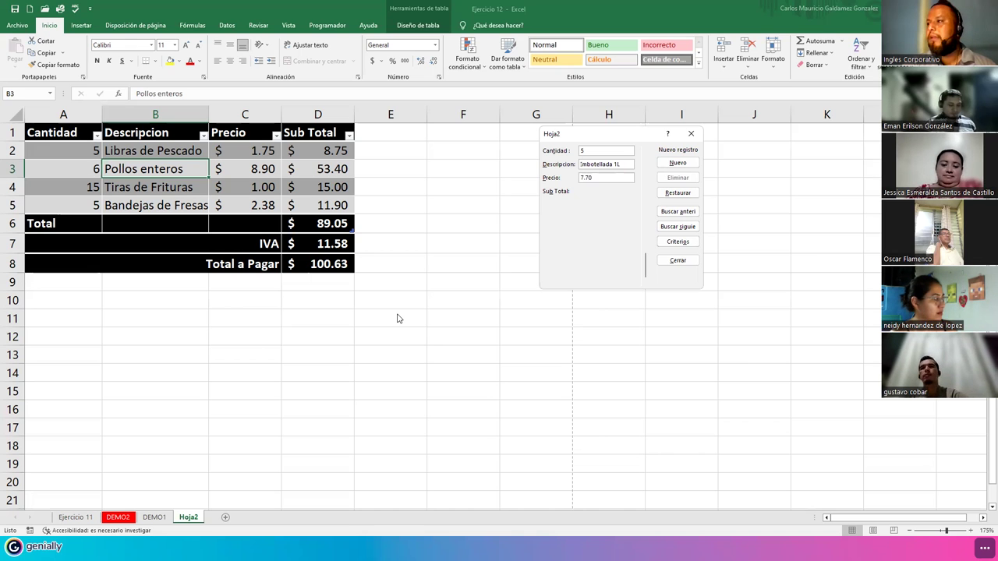
pyautogui.press('Return')
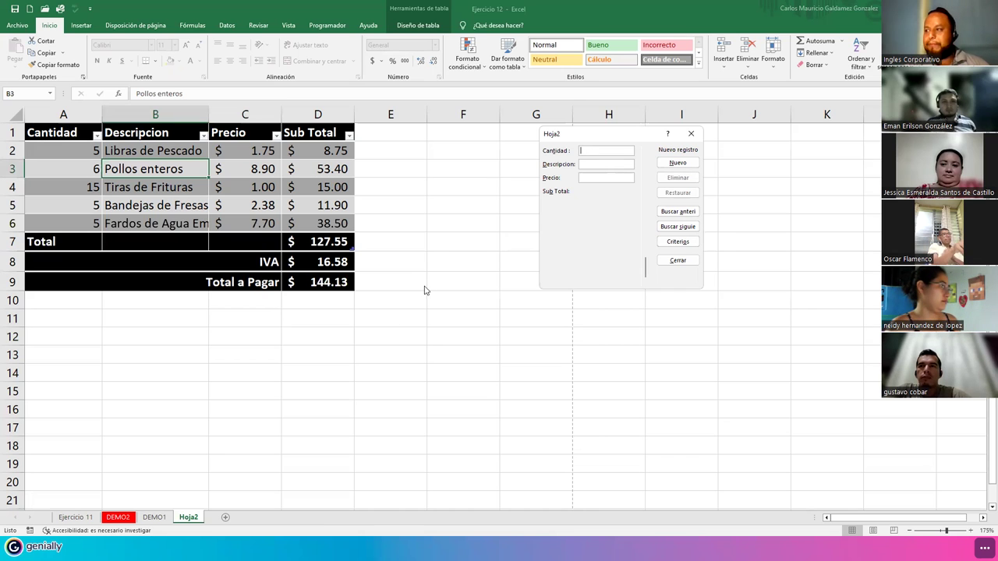
pyautogui.click(675, 262)
pyautogui.click(317, 294)
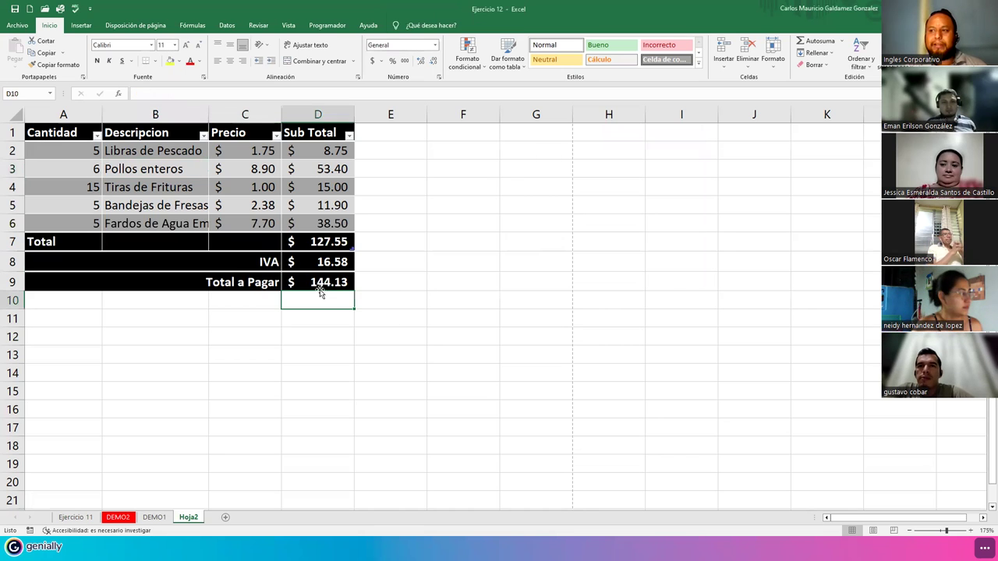
pyautogui.hotkey('ctrl', 'p')
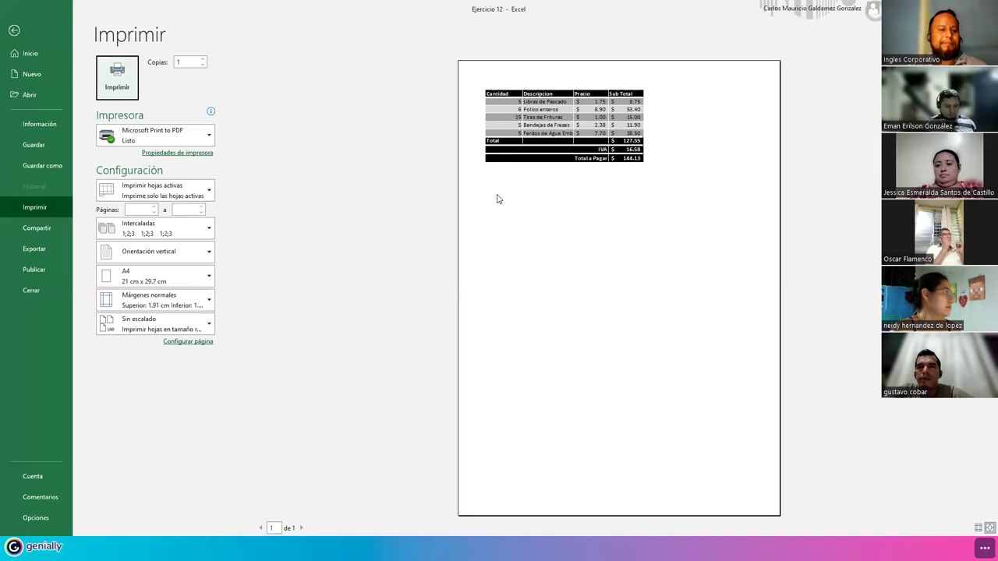
pyautogui.press('Escape')
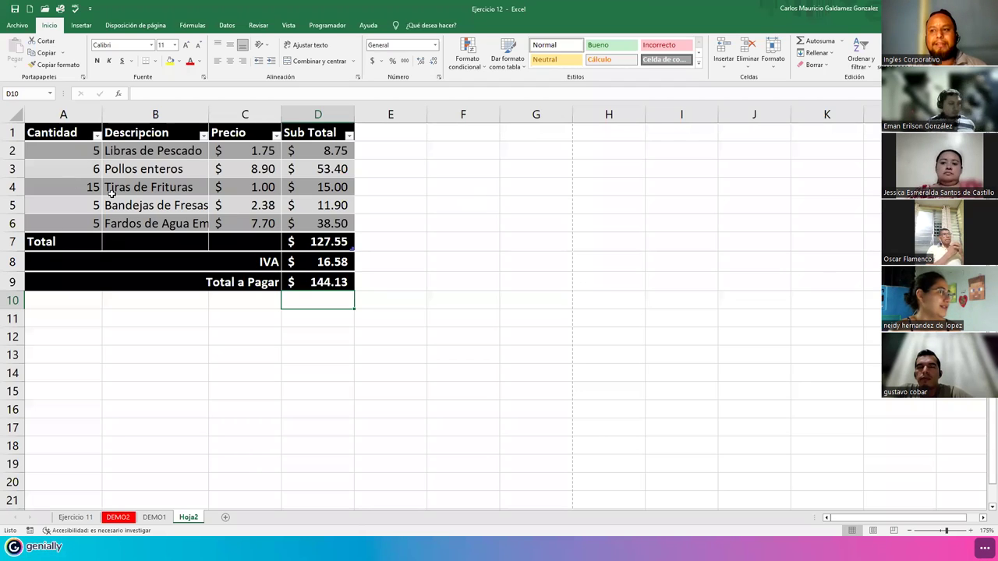
pyautogui.click(109, 188)
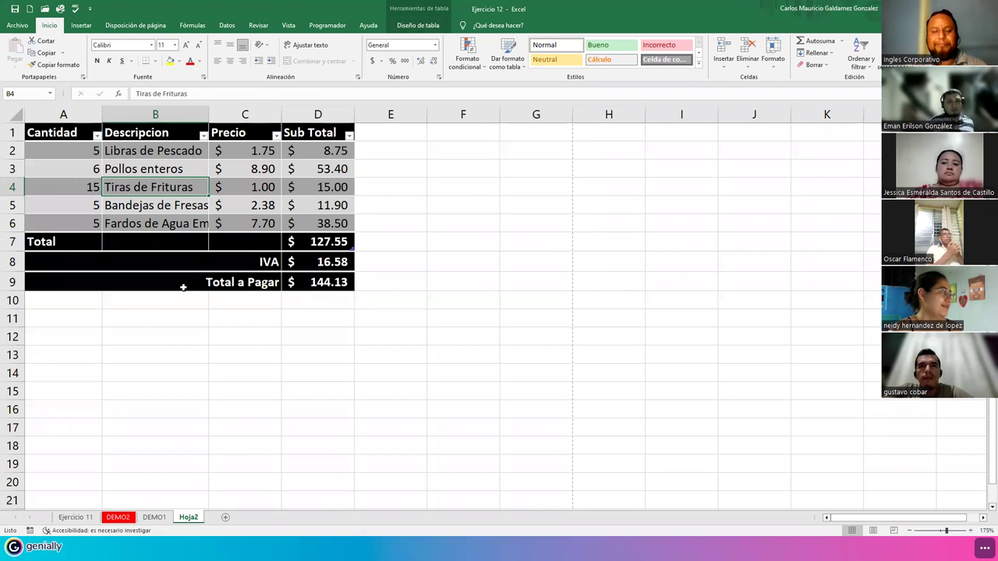
pyautogui.click(145, 217)
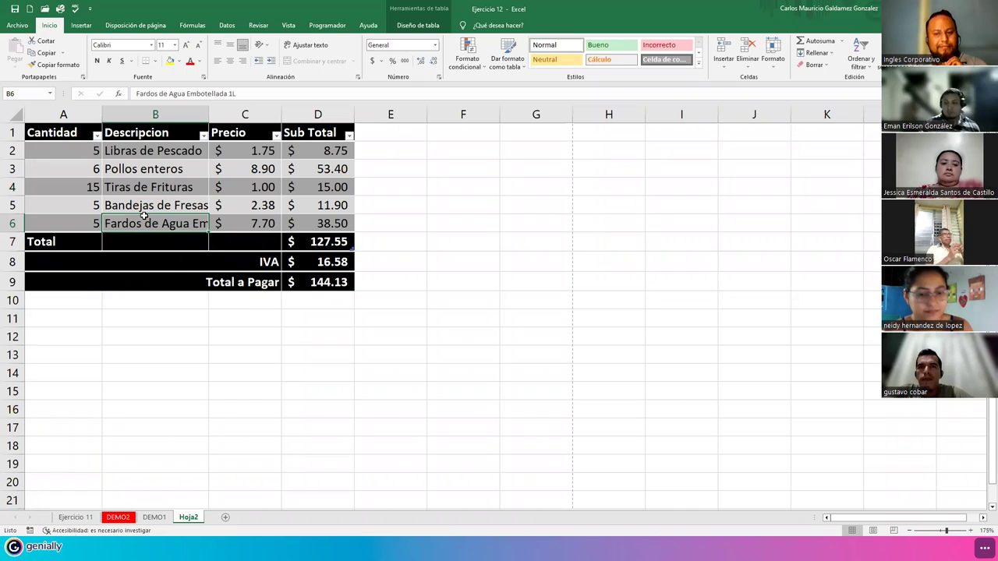
pyautogui.click(193, 206)
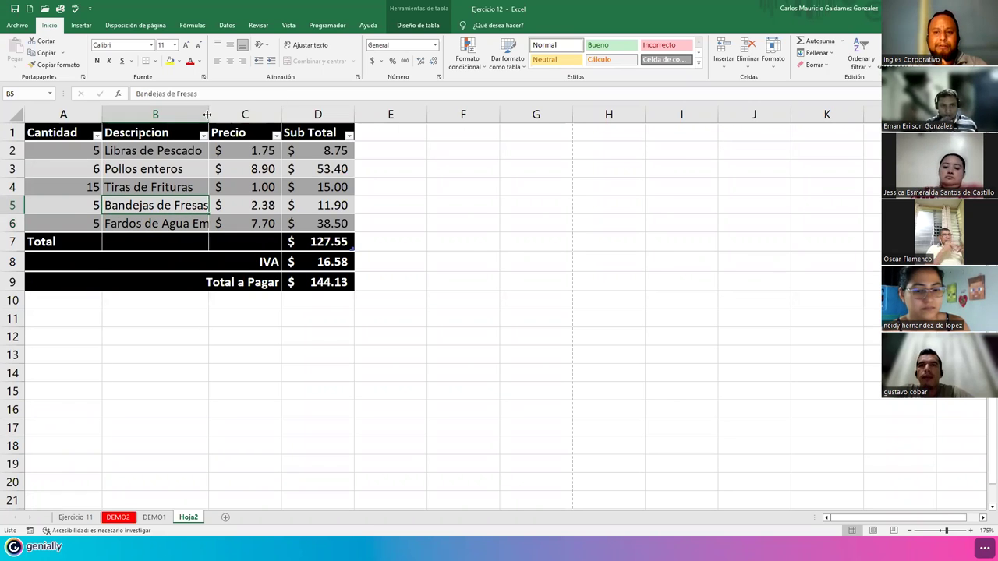
# - AutoFit column B to fit names like Fardos de Agua Embotellada 1L
pyautogui.doubleClick(207, 115)
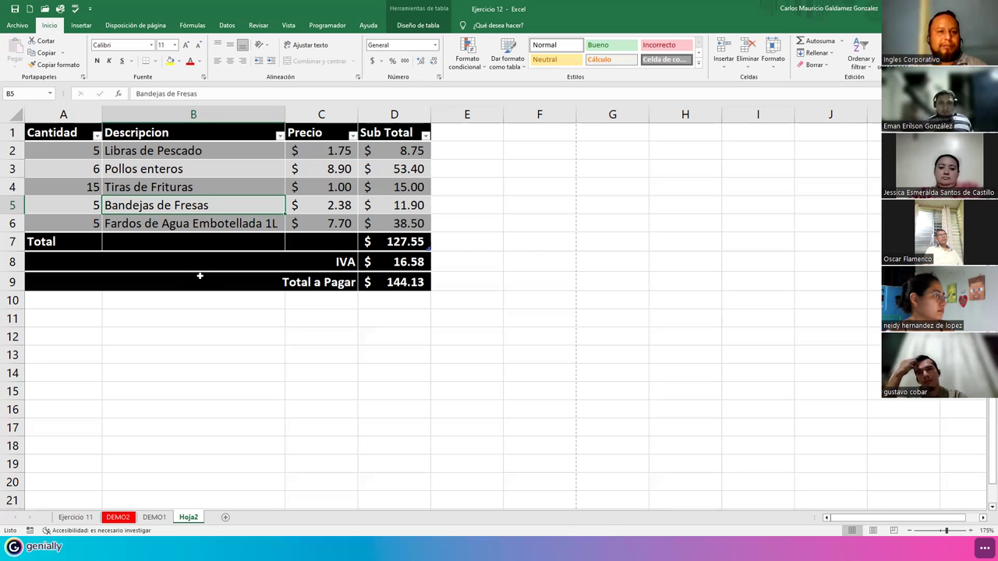
# - Insert six blank rows above the invoice so its header starts at row 7
pyautogui.click(14, 133)
pyautogui.rightClick(14, 133)
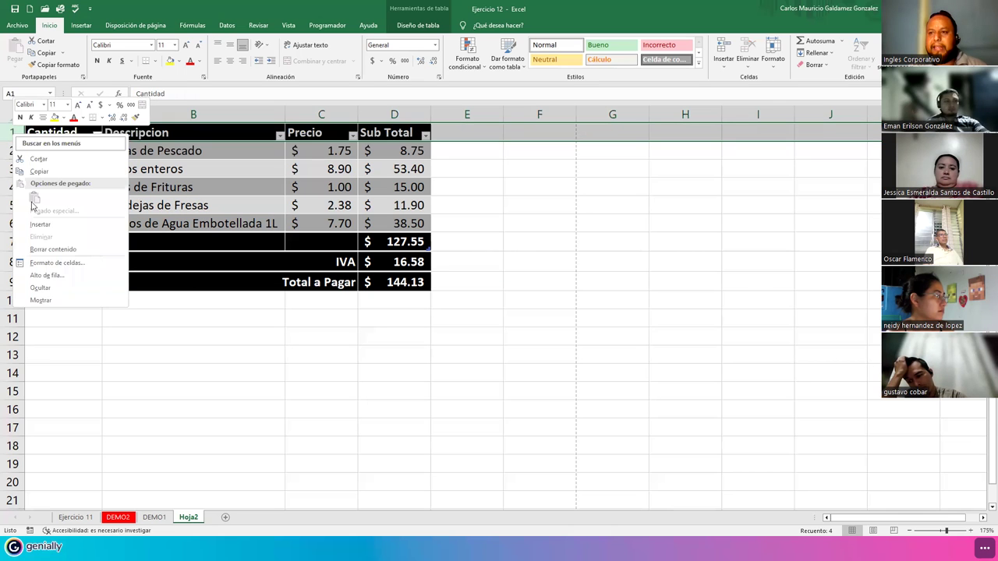
pyautogui.click(42, 224)
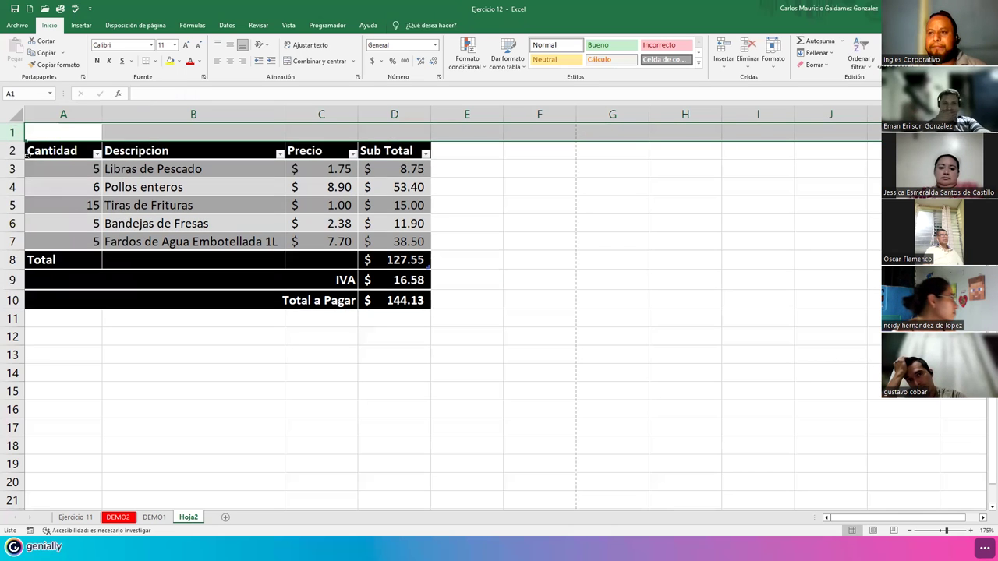
pyautogui.rightClick(14, 138)
pyautogui.click(35, 228)
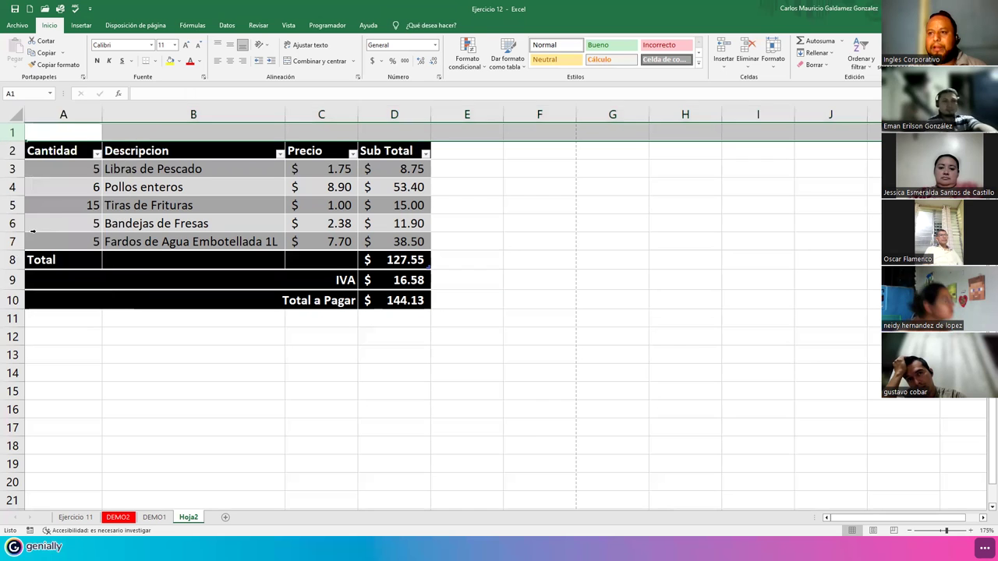
pyautogui.rightClick(17, 148)
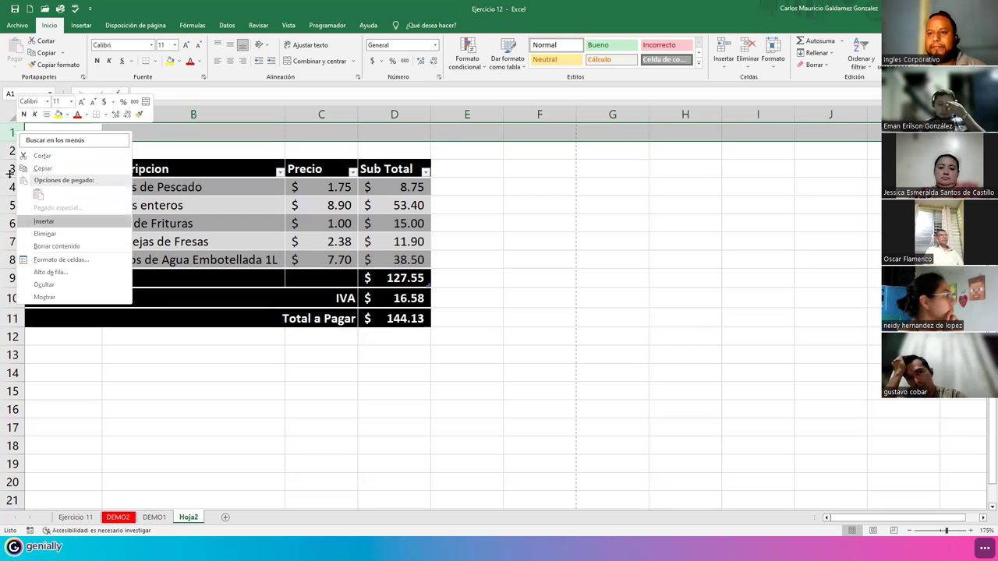
pyautogui.click(38, 223)
pyautogui.keyDown('shift'); pyautogui.click(9, 169); pyautogui.keyUp('shift')
pyautogui.rightClick(13, 170)
pyautogui.click(55, 257)
pyautogui.press('Down')
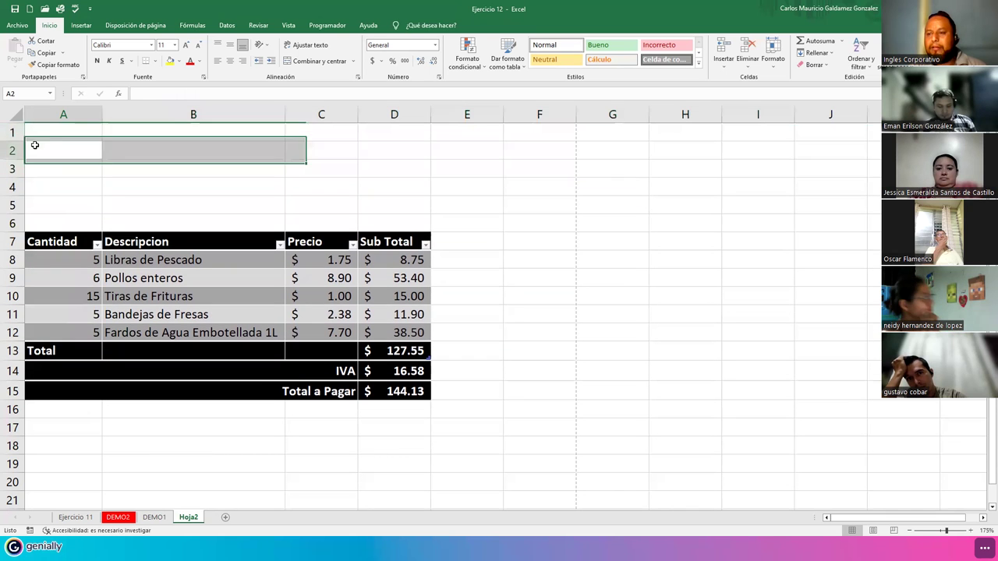
# - Check the empty rows above the table and preview the printed page
pyautogui.moveTo(63, 133); pyautogui.dragTo(374, 134)
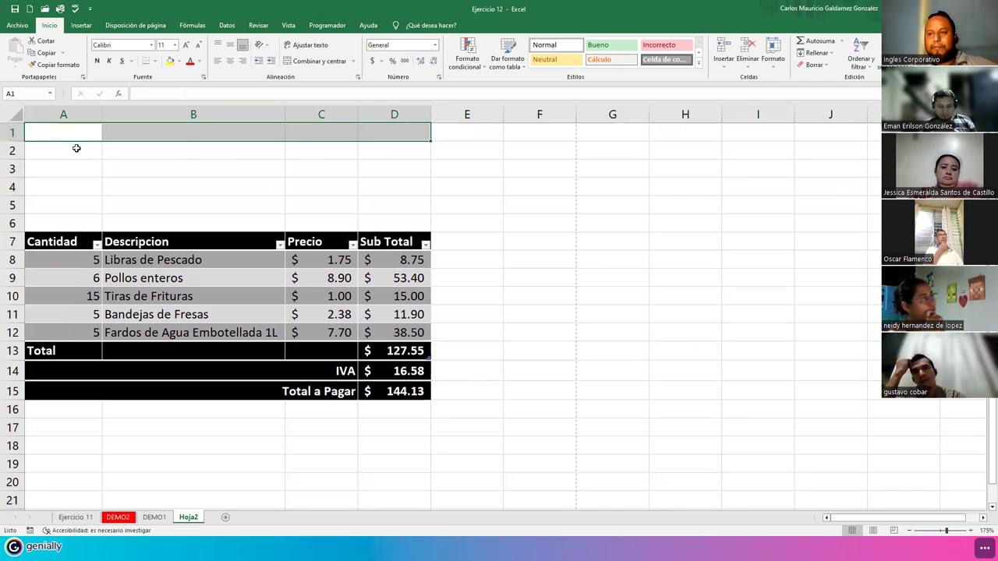
pyautogui.moveTo(76, 148); pyautogui.dragTo(75, 212)
pyautogui.moveTo(303, 151); pyautogui.dragTo(312, 206)
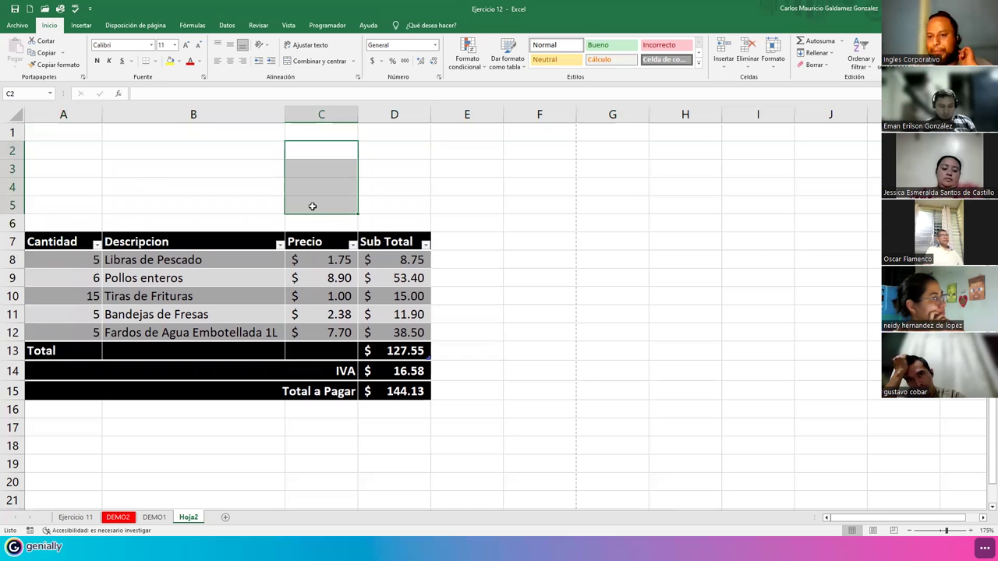
pyautogui.click(261, 189)
pyautogui.hotkey('ctrl', 'p')
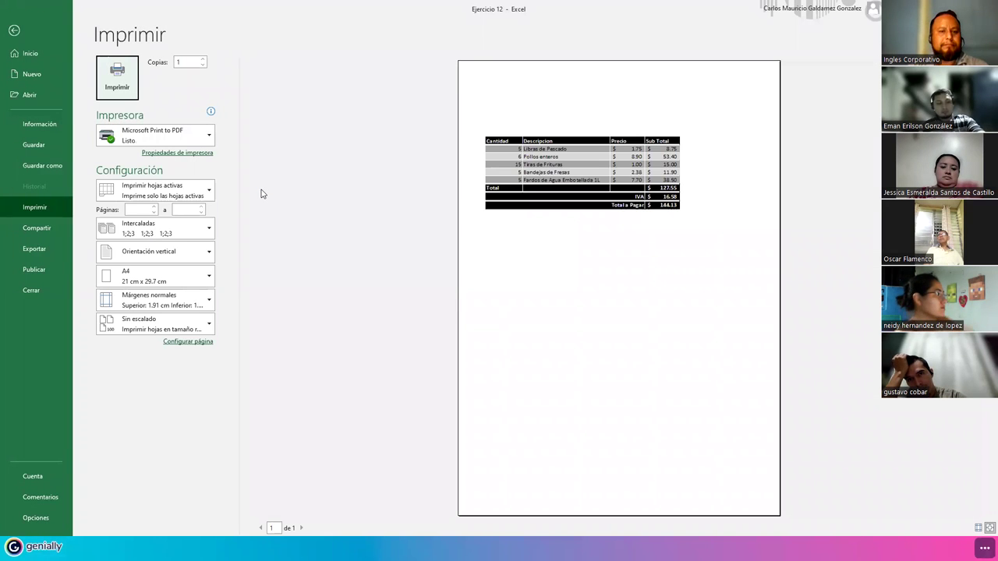
pyautogui.press('Escape')
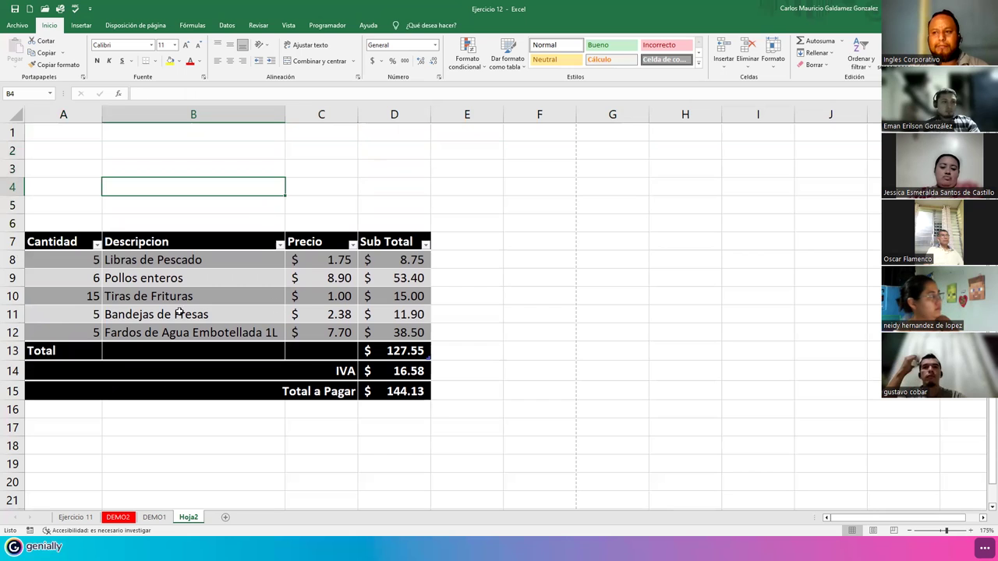
pyautogui.press('Down')
pyautogui.press('Down')
pyautogui.press('Down')
# - Add 5 Latas de Vegetales Mixtos at 1.15 via the data form and close it
pyautogui.hotkey('alt', 'd')
pyautogui.press('o')
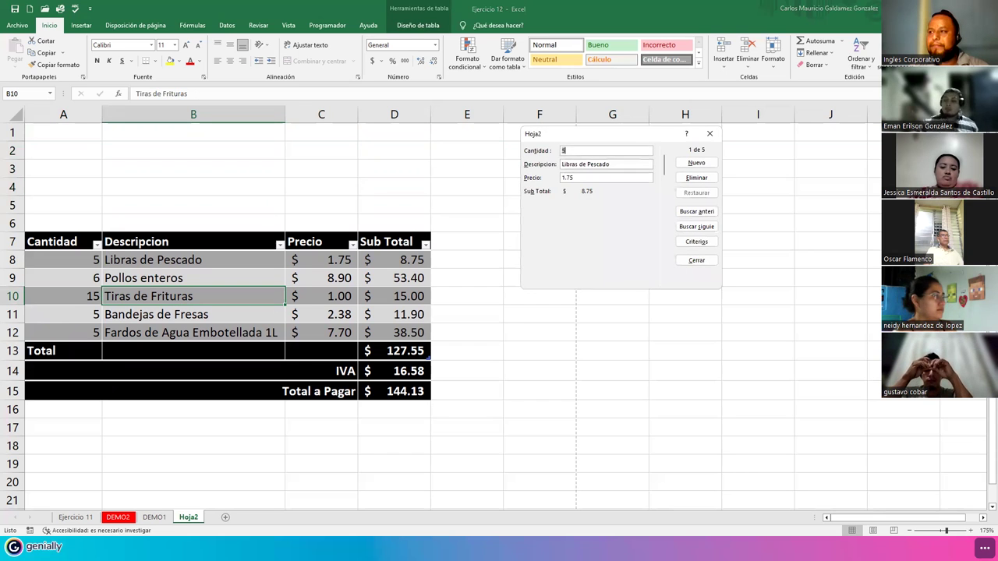
pyautogui.moveTo(637, 140); pyautogui.dragTo(561, 210)
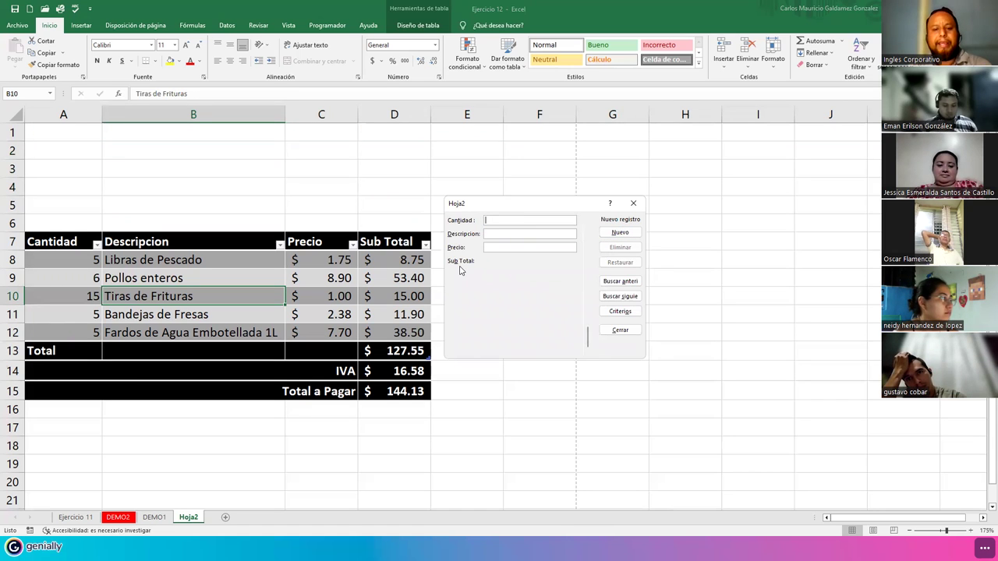
pyautogui.write('5')
pyautogui.press('Tab')
pyautogui.write('Latas de Vegetales Mixtos')
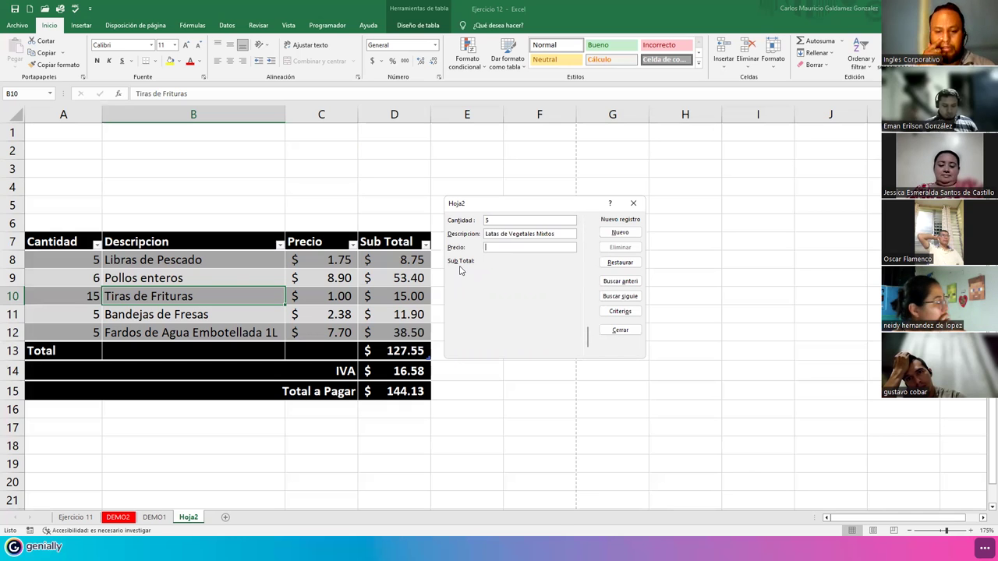
pyautogui.write('1.15')
pyautogui.press('Return')
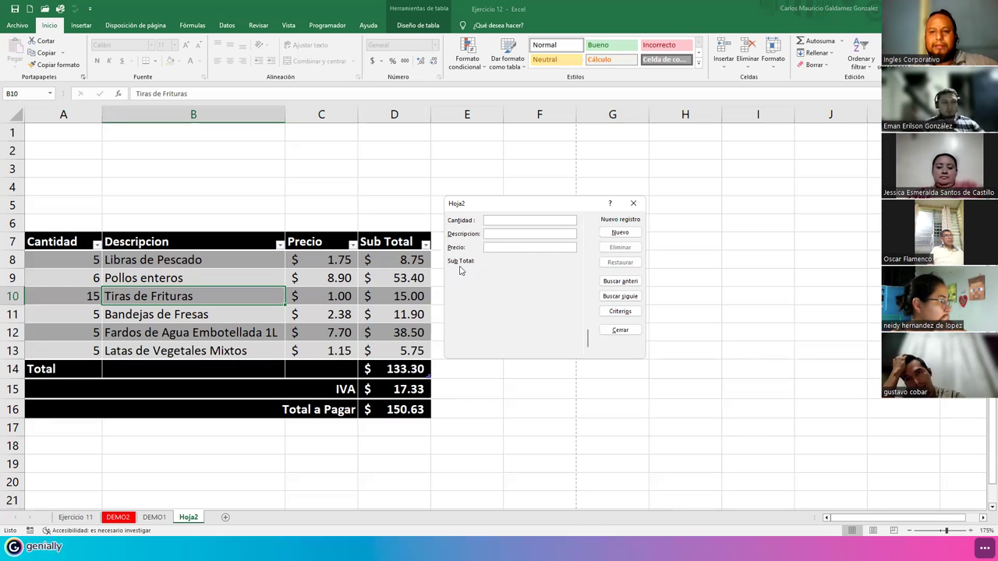
pyautogui.click(621, 331)
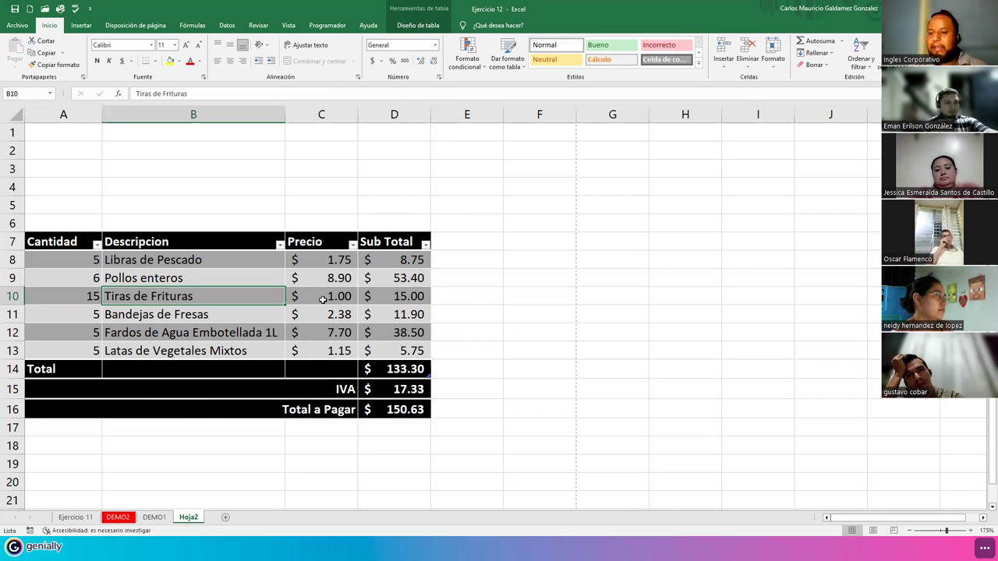
# - Switch to the Ejercicio 11 sheet and advance the slides to the closing thank-you slide
pyautogui.click(94, 518)
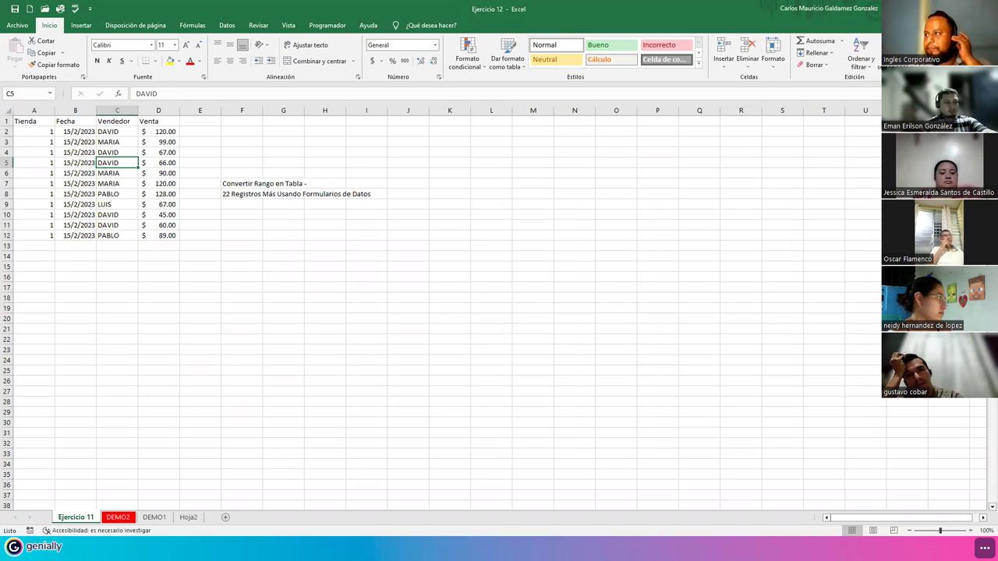
pyautogui.press('Right')
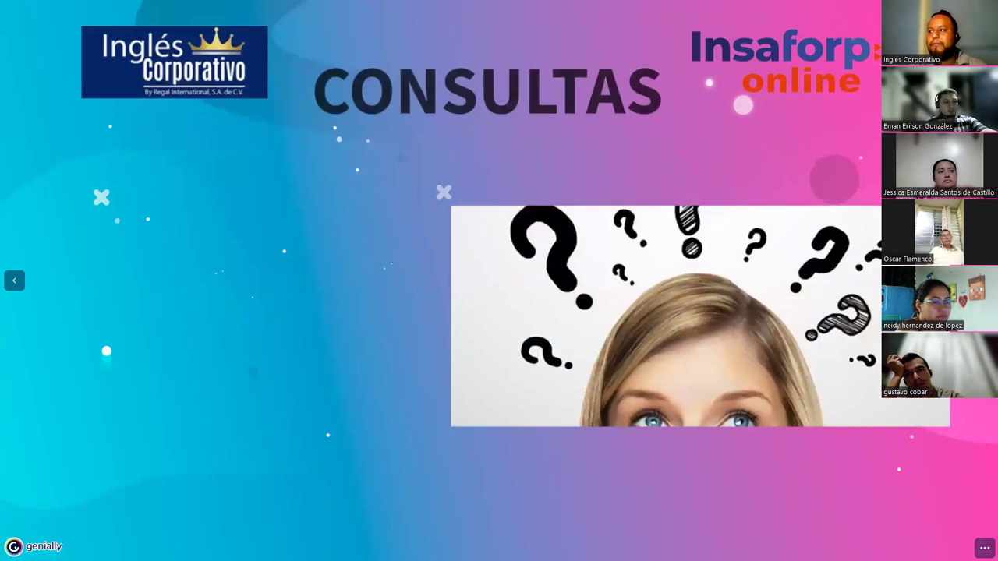
pyautogui.press('Right')
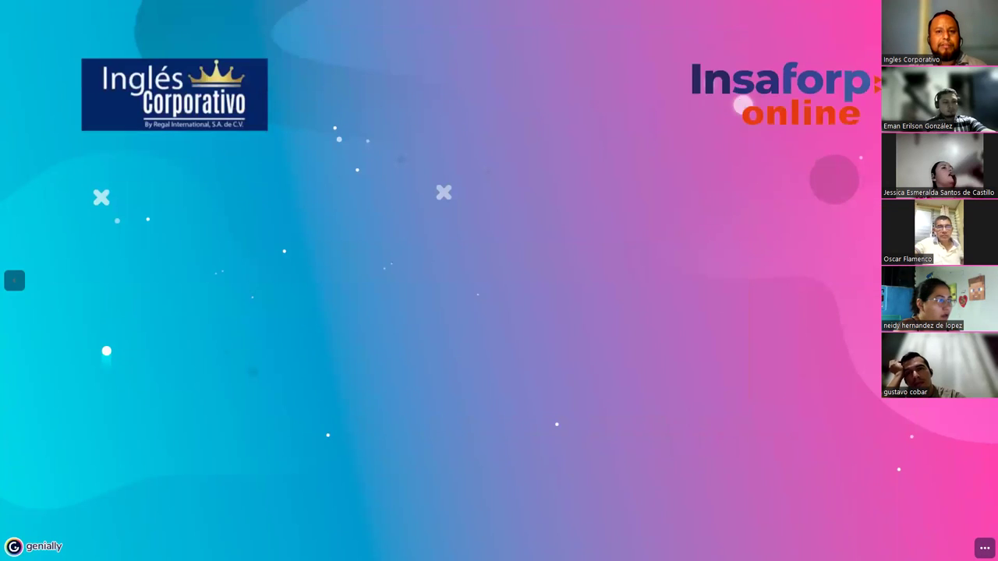